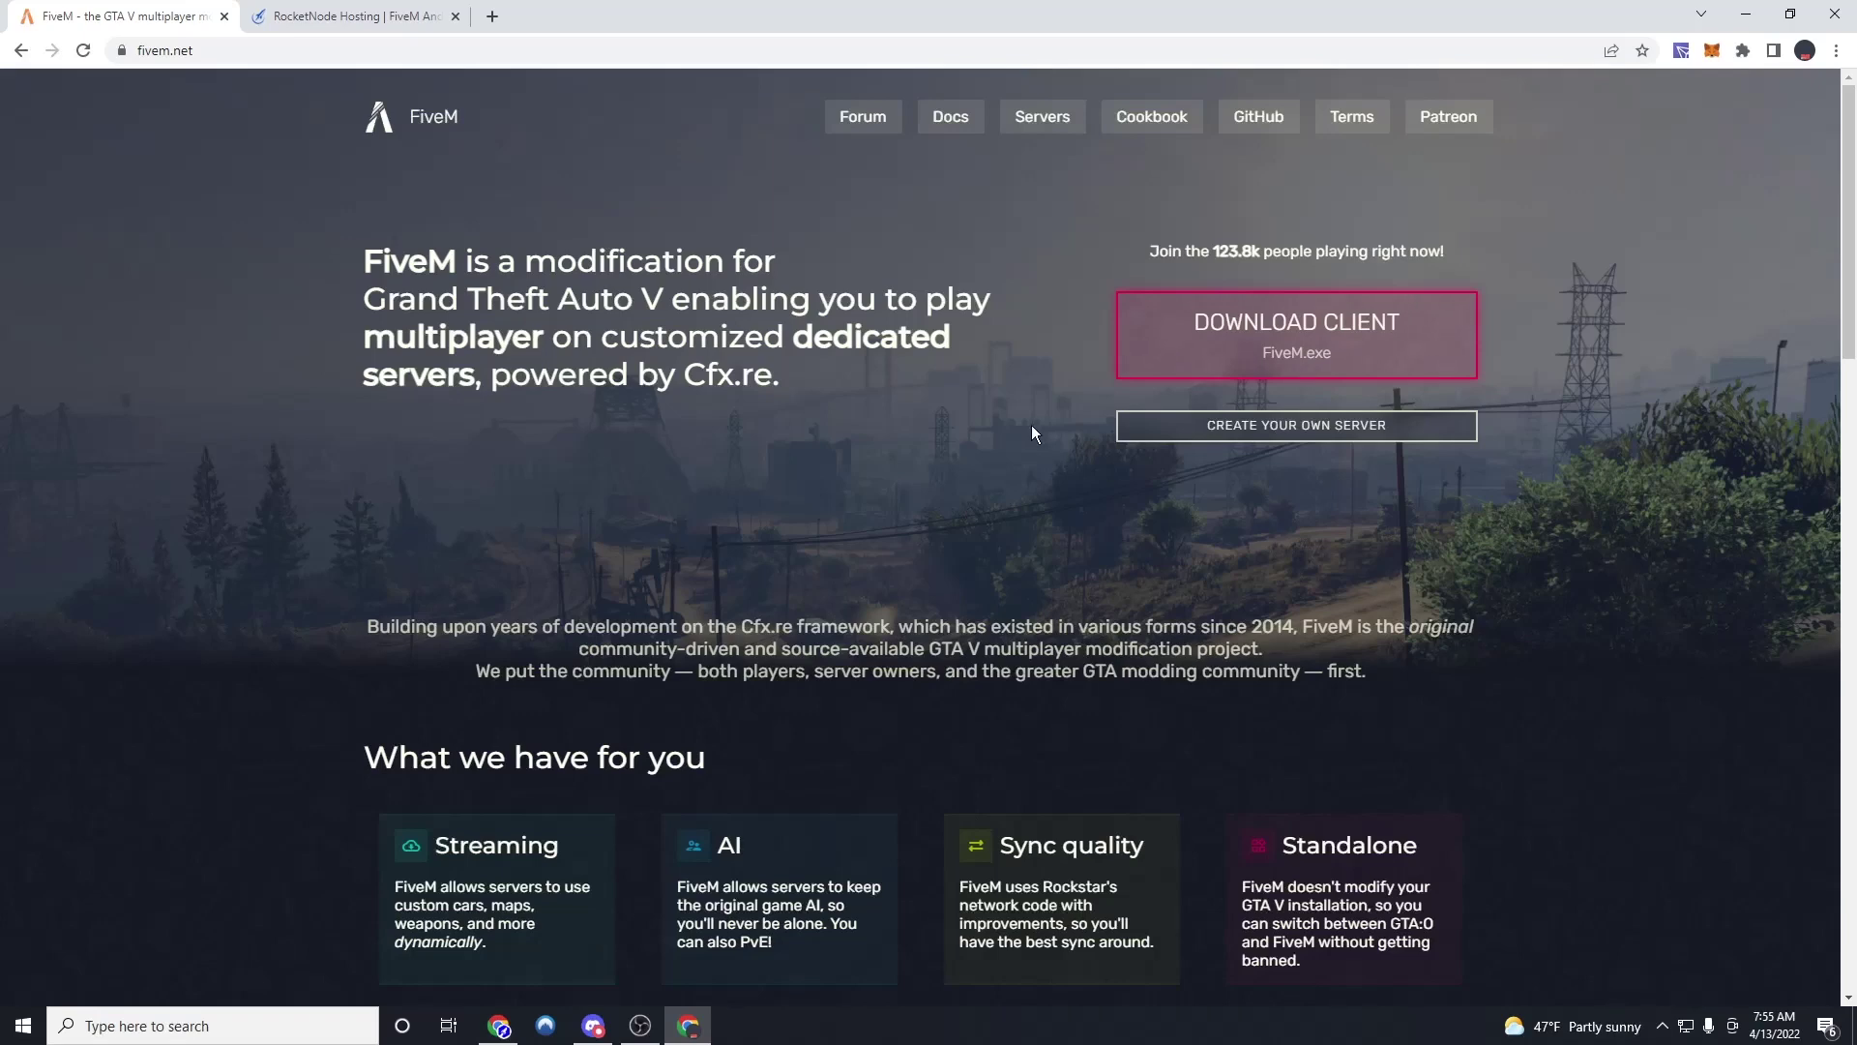
Browse RocketNode's GTA V FiveM hosting plans ($6.50–$62.50/month), then close the RocketNode tab.
{"action": "left_click", "coordinate": [416, 16]}
{"action": "mouse_move", "coordinate": [392, 170]}
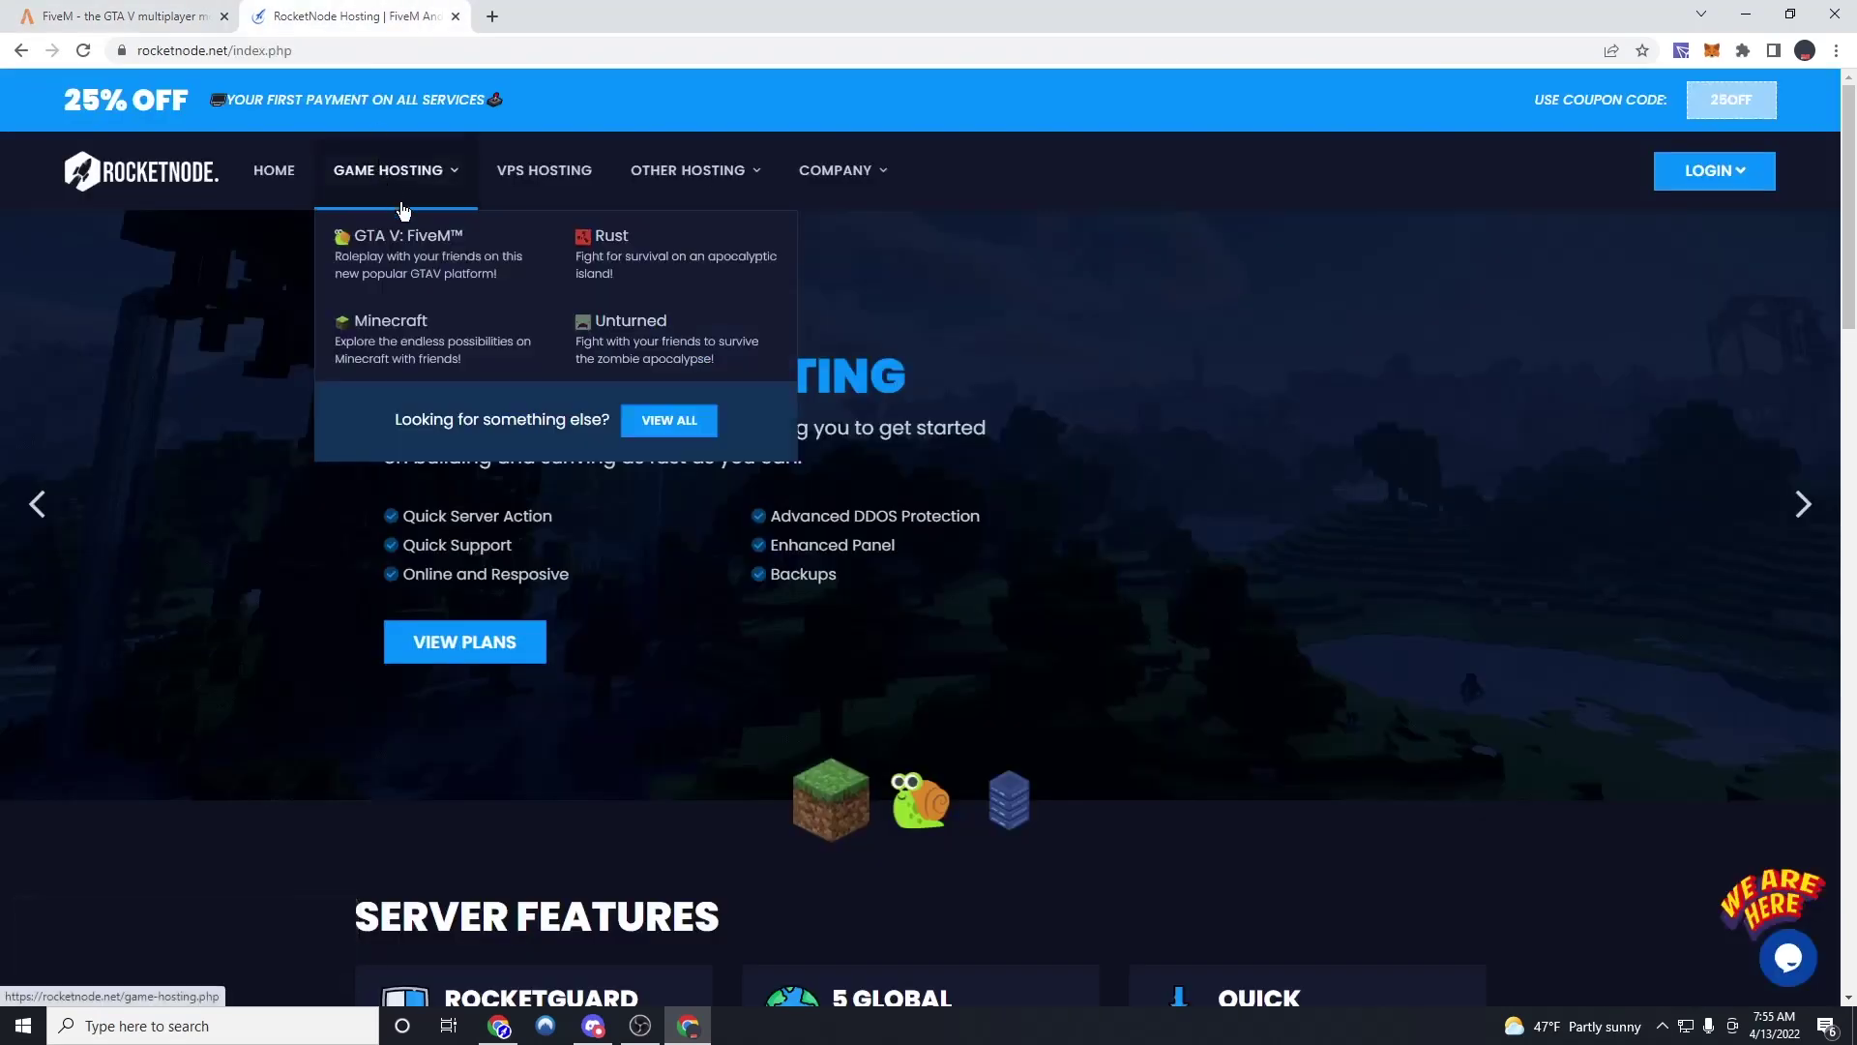
{"action": "left_click", "coordinate": [416, 236]}
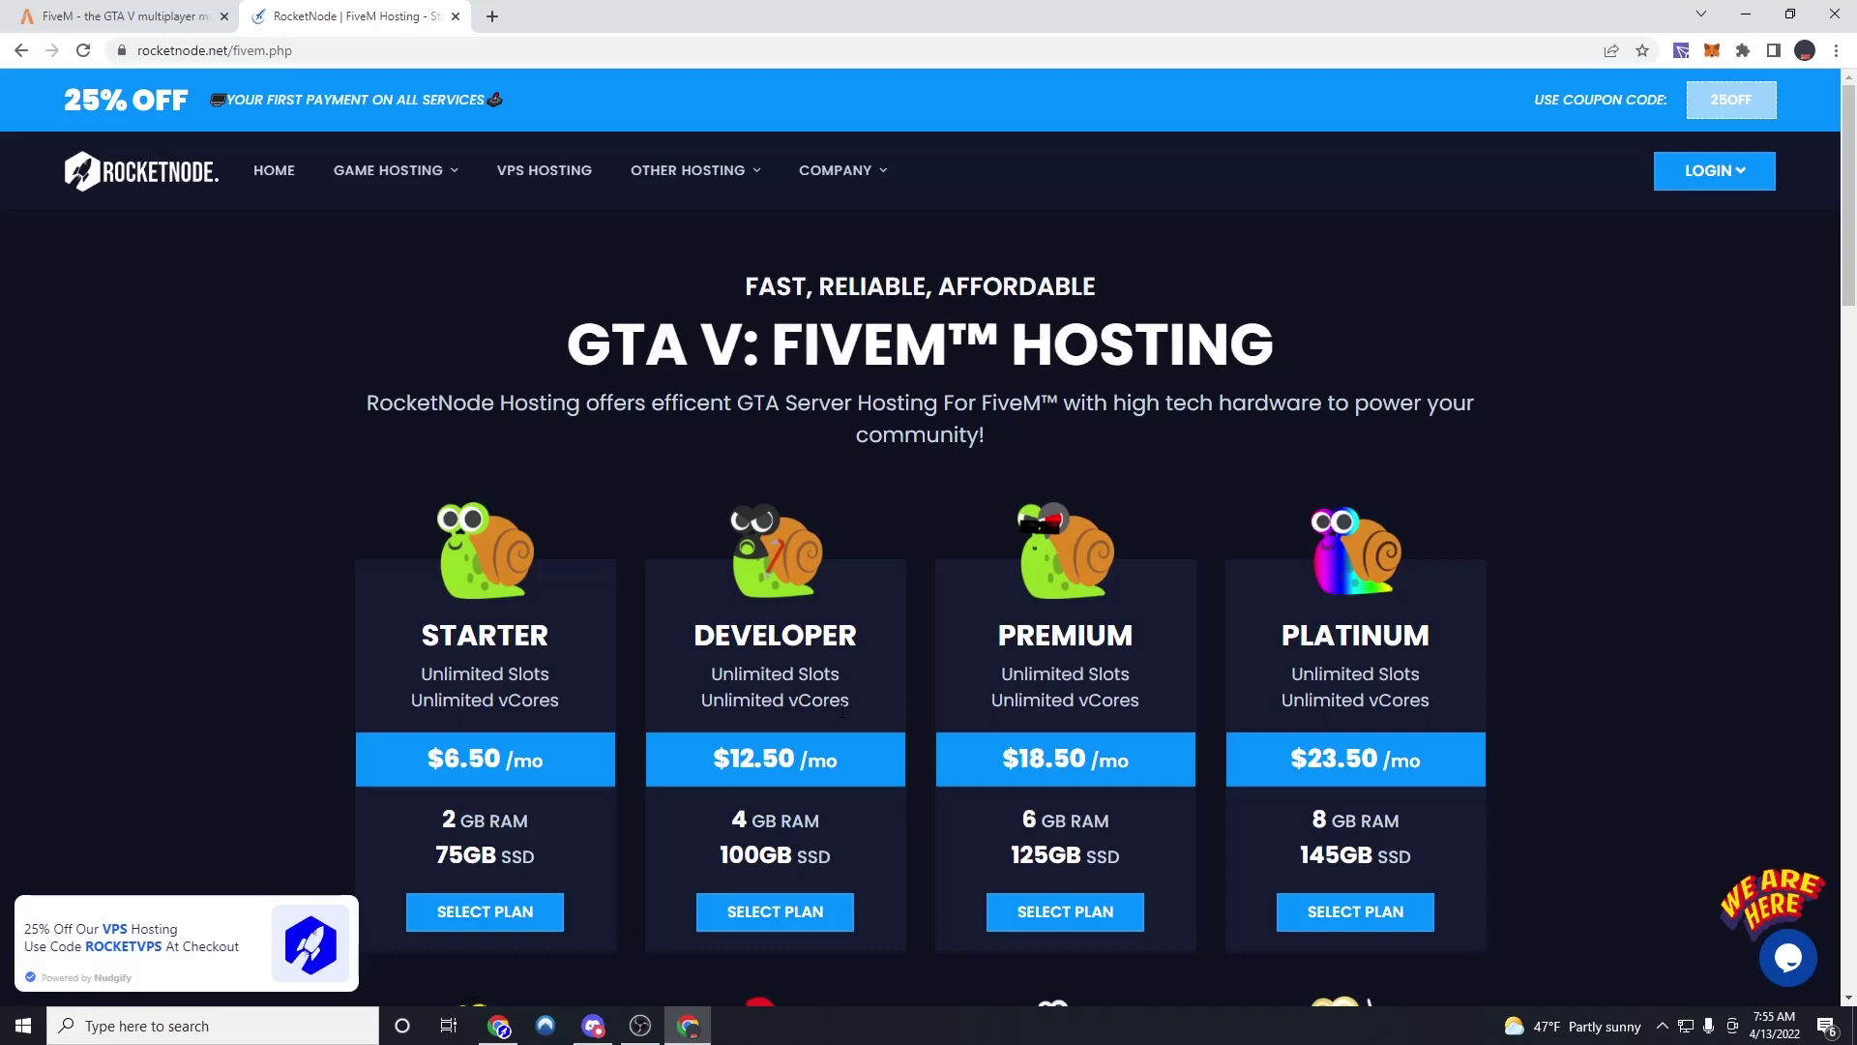
{"action": "scroll", "coordinate": [841, 712], "scroll_direction": "down", "scroll_amount": 4}
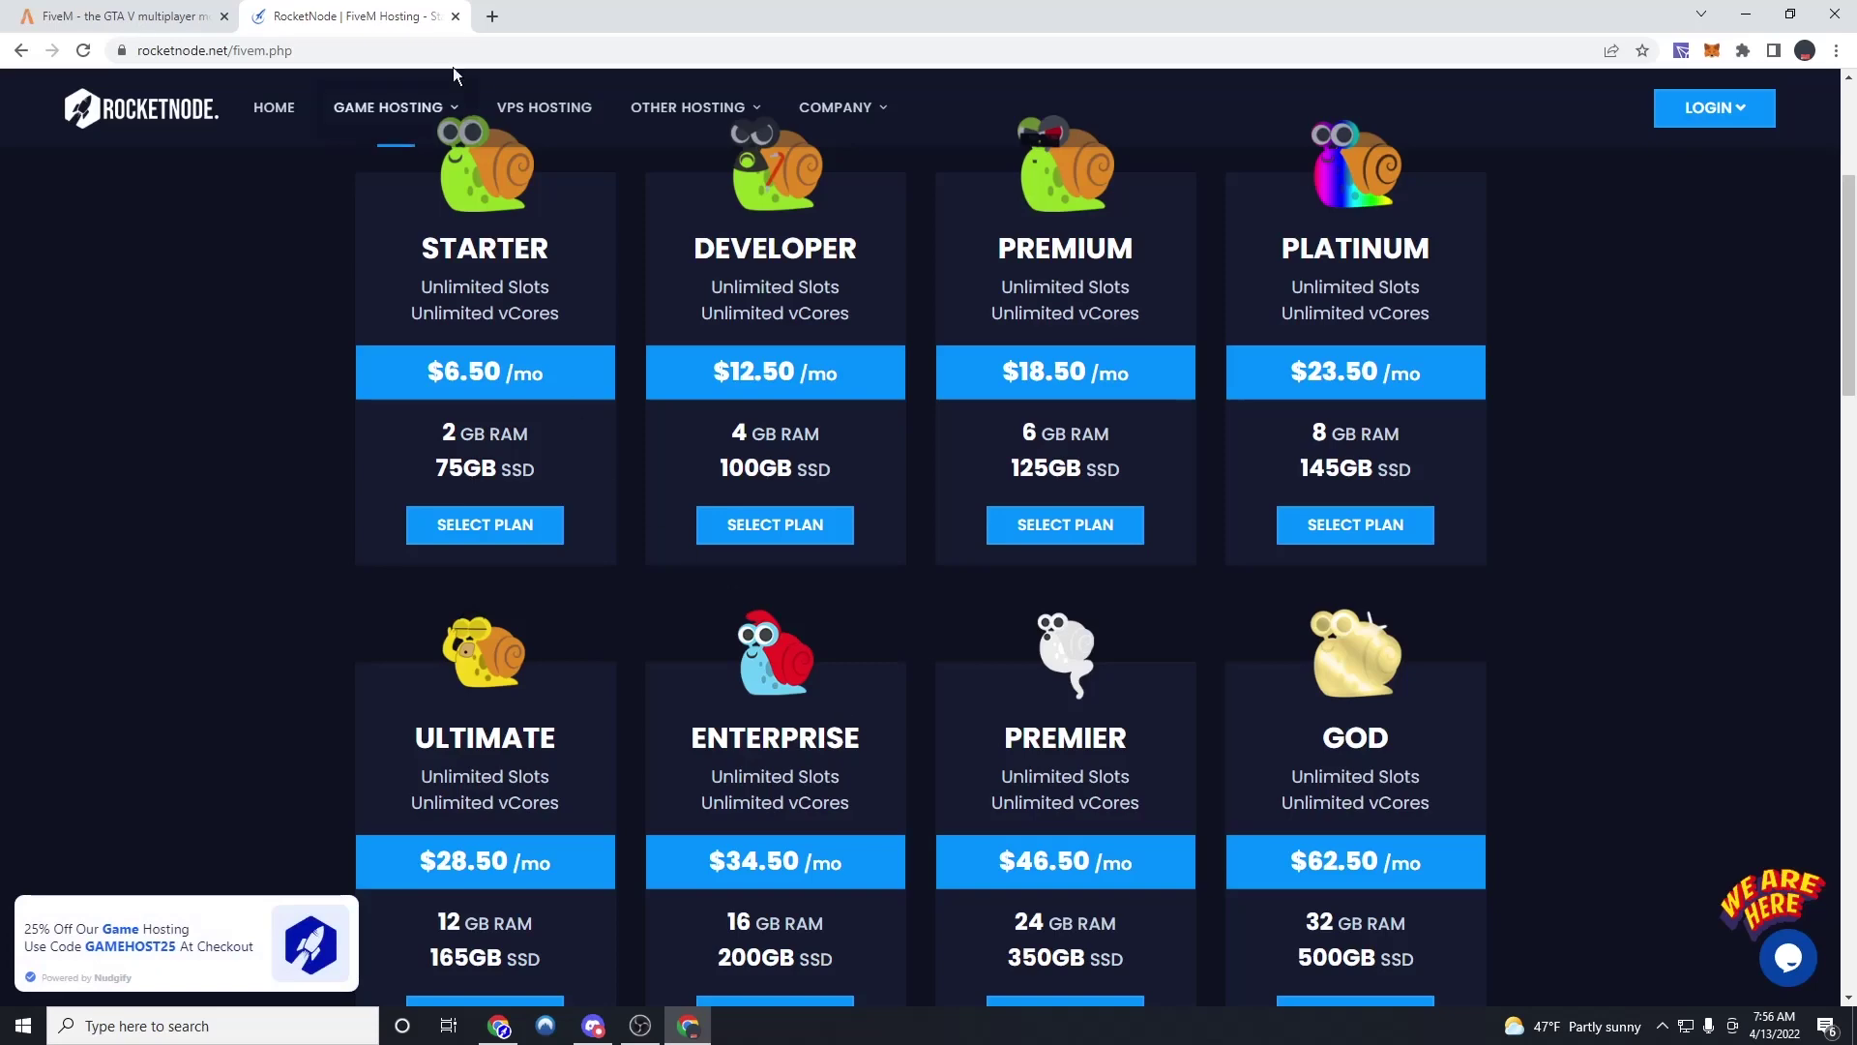
{"action": "left_click", "coordinate": [456, 16]}
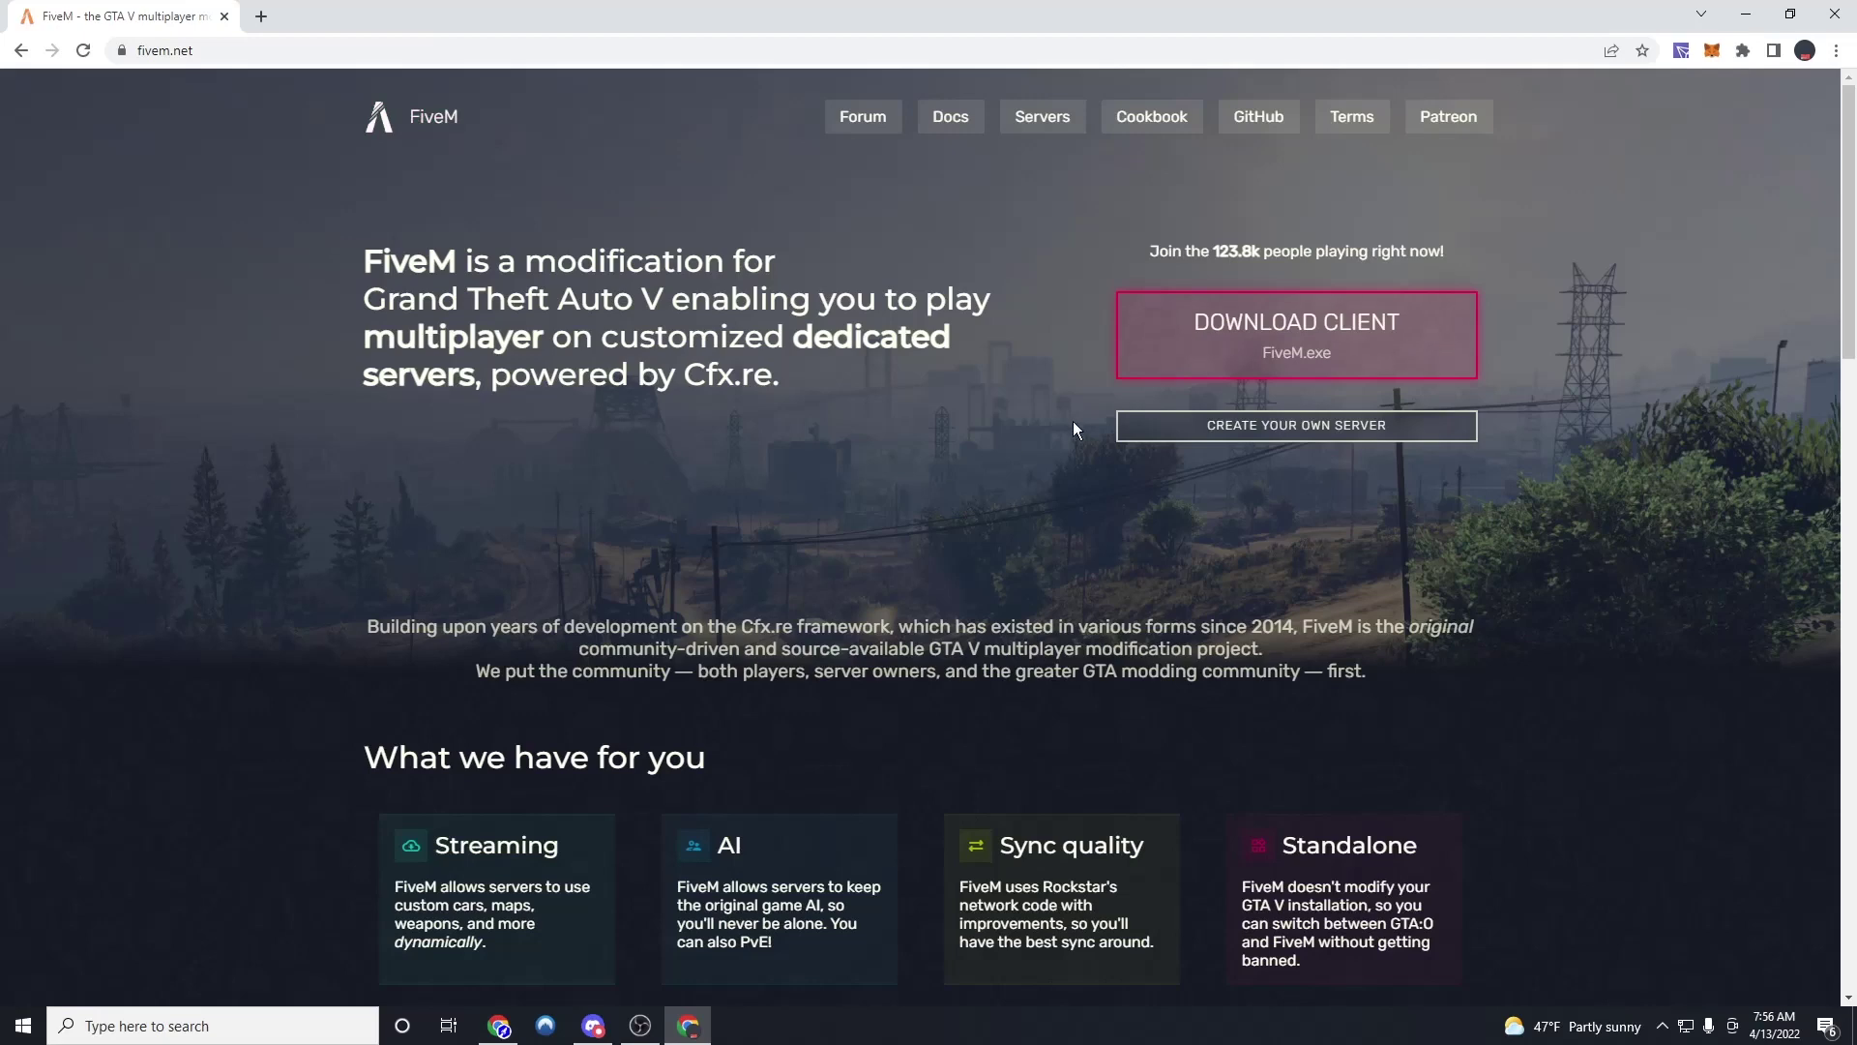
Follow the txAdmin setup guide to the Windows build listing and download latest build 5402.
{"action": "left_click", "coordinate": [1175, 427]}
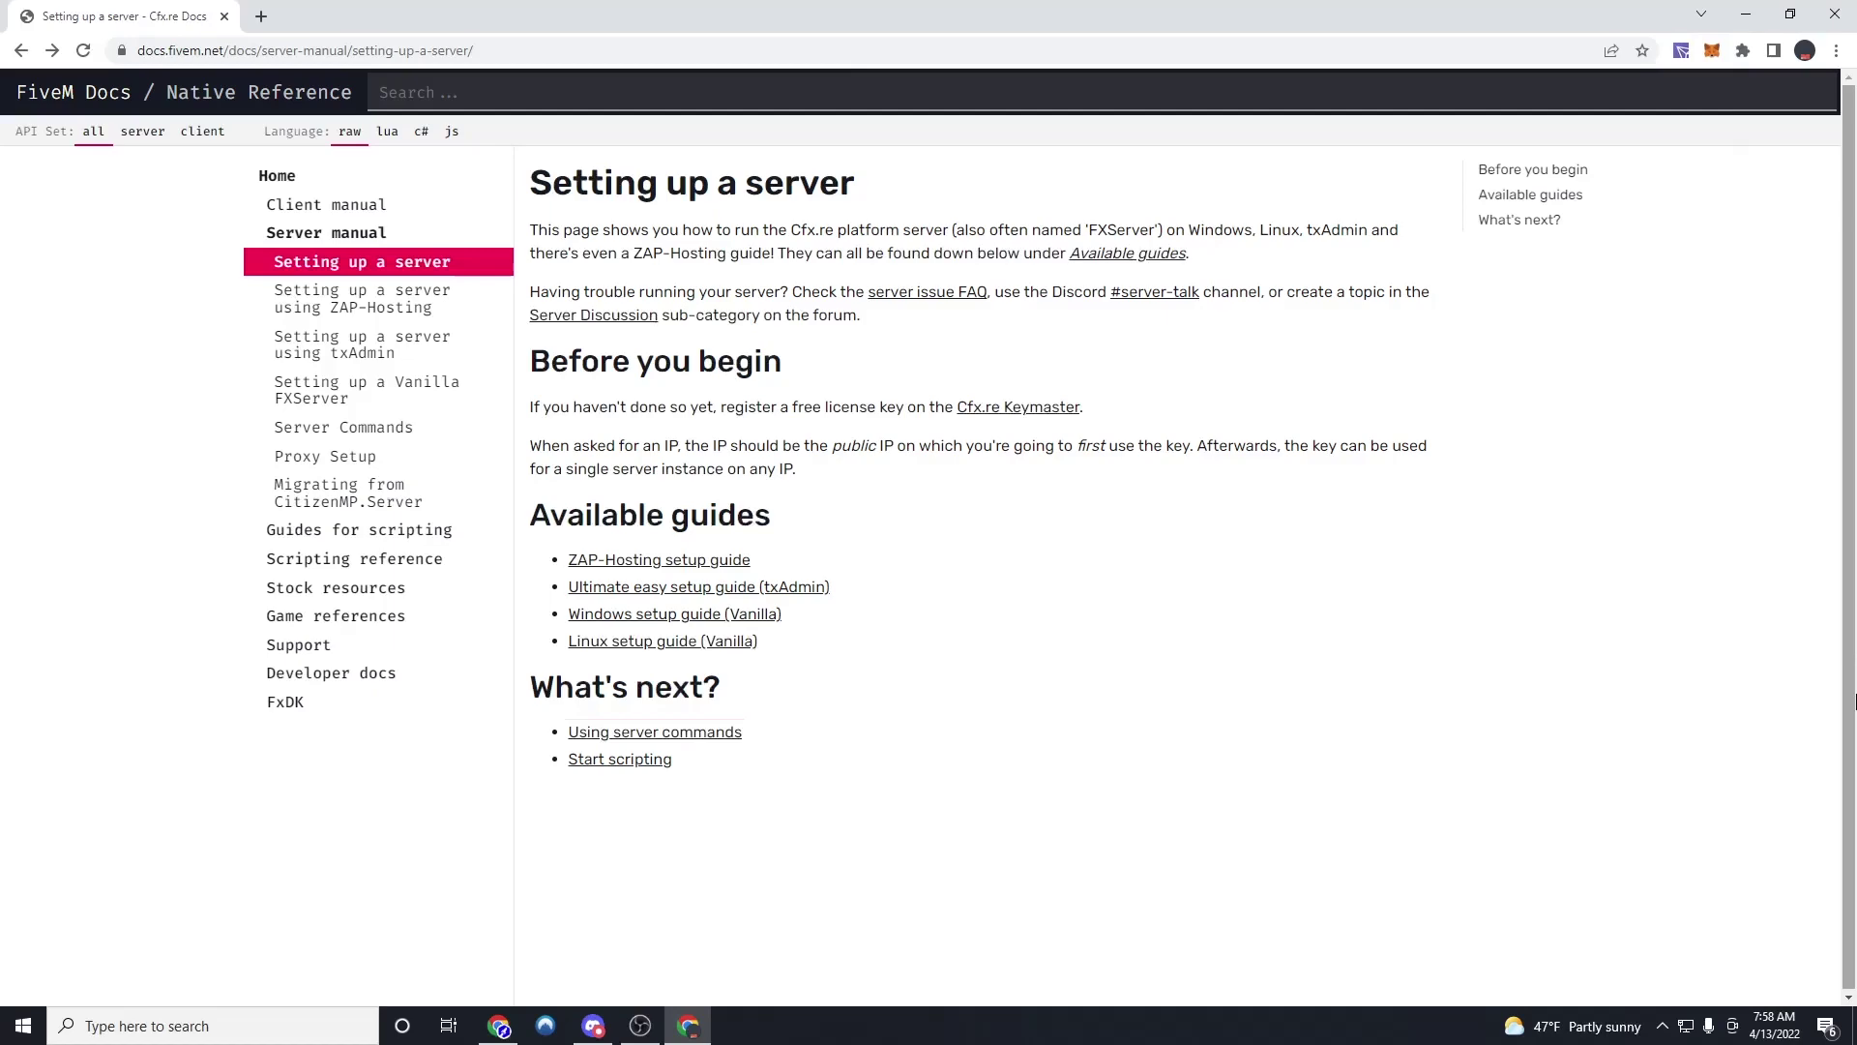
{"action": "left_click", "coordinate": [455, 346]}
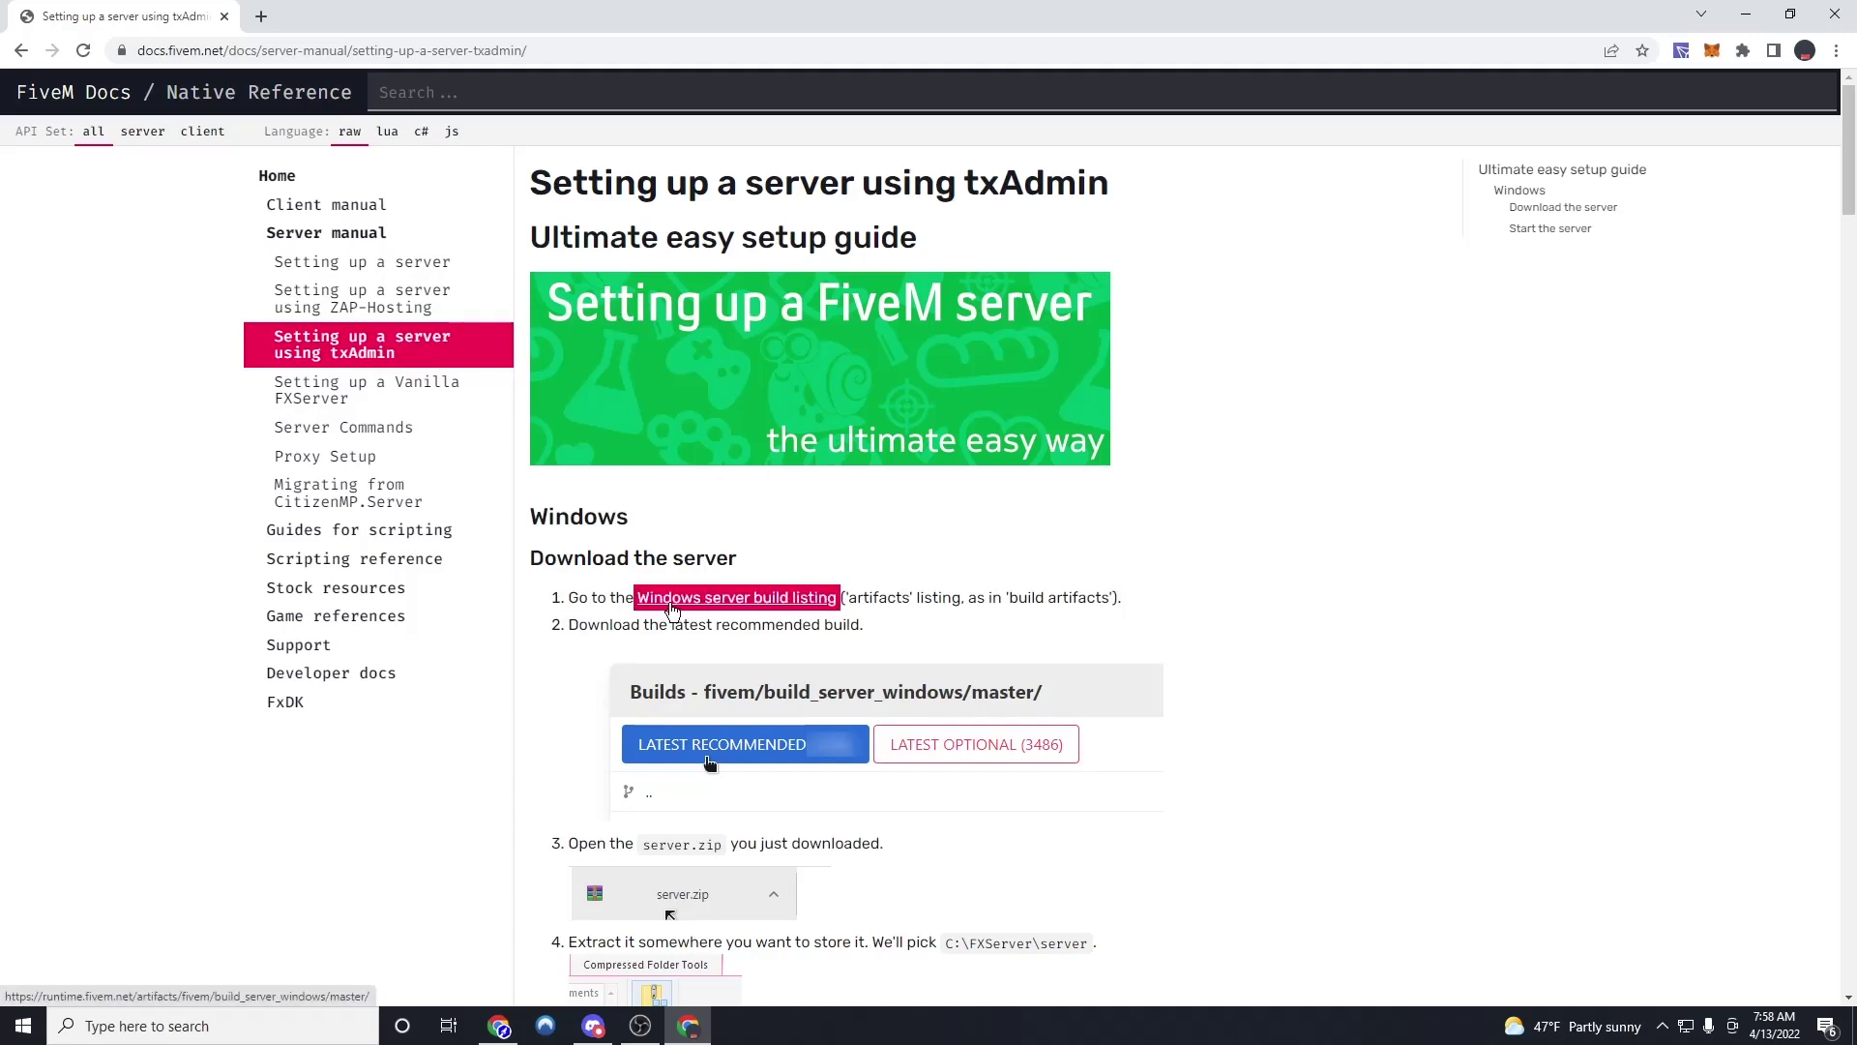
{"action": "left_click", "coordinate": [674, 608]}
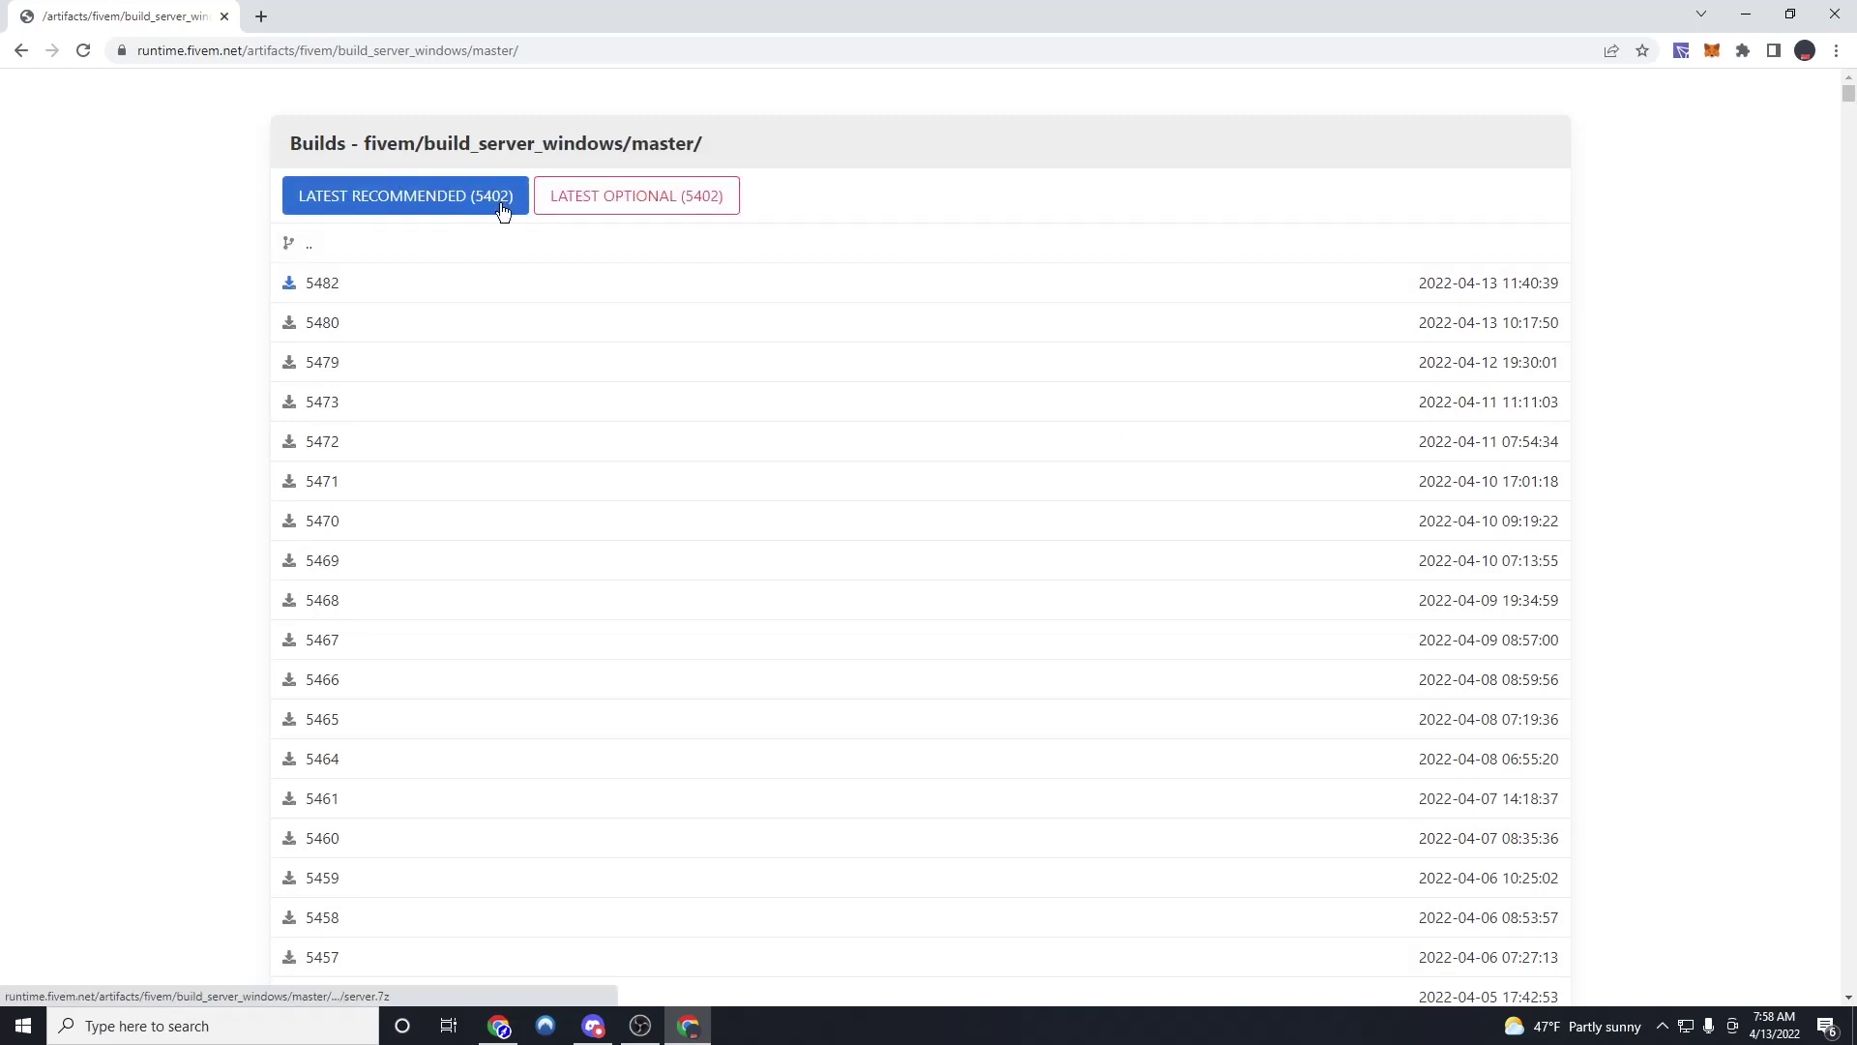
{"action": "left_click", "coordinate": [645, 205]}
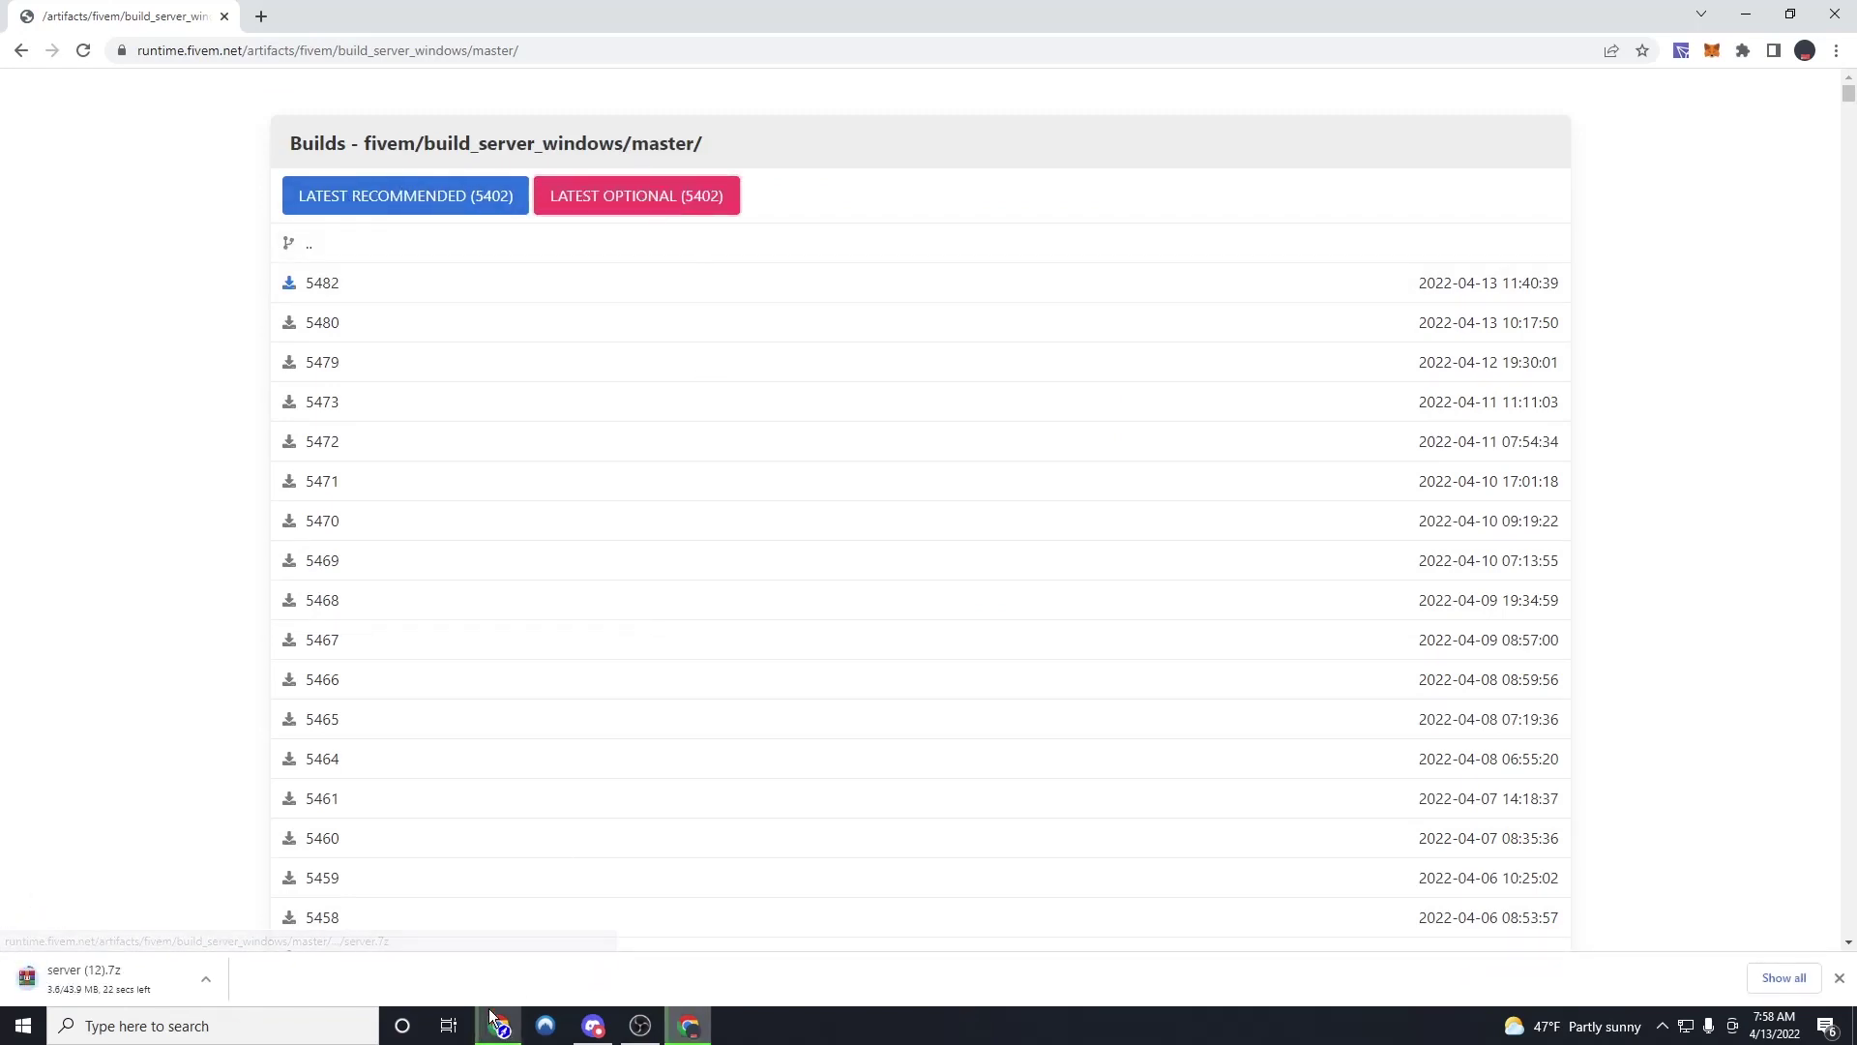
{"action": "mouse_move", "coordinate": [489, 1013]}
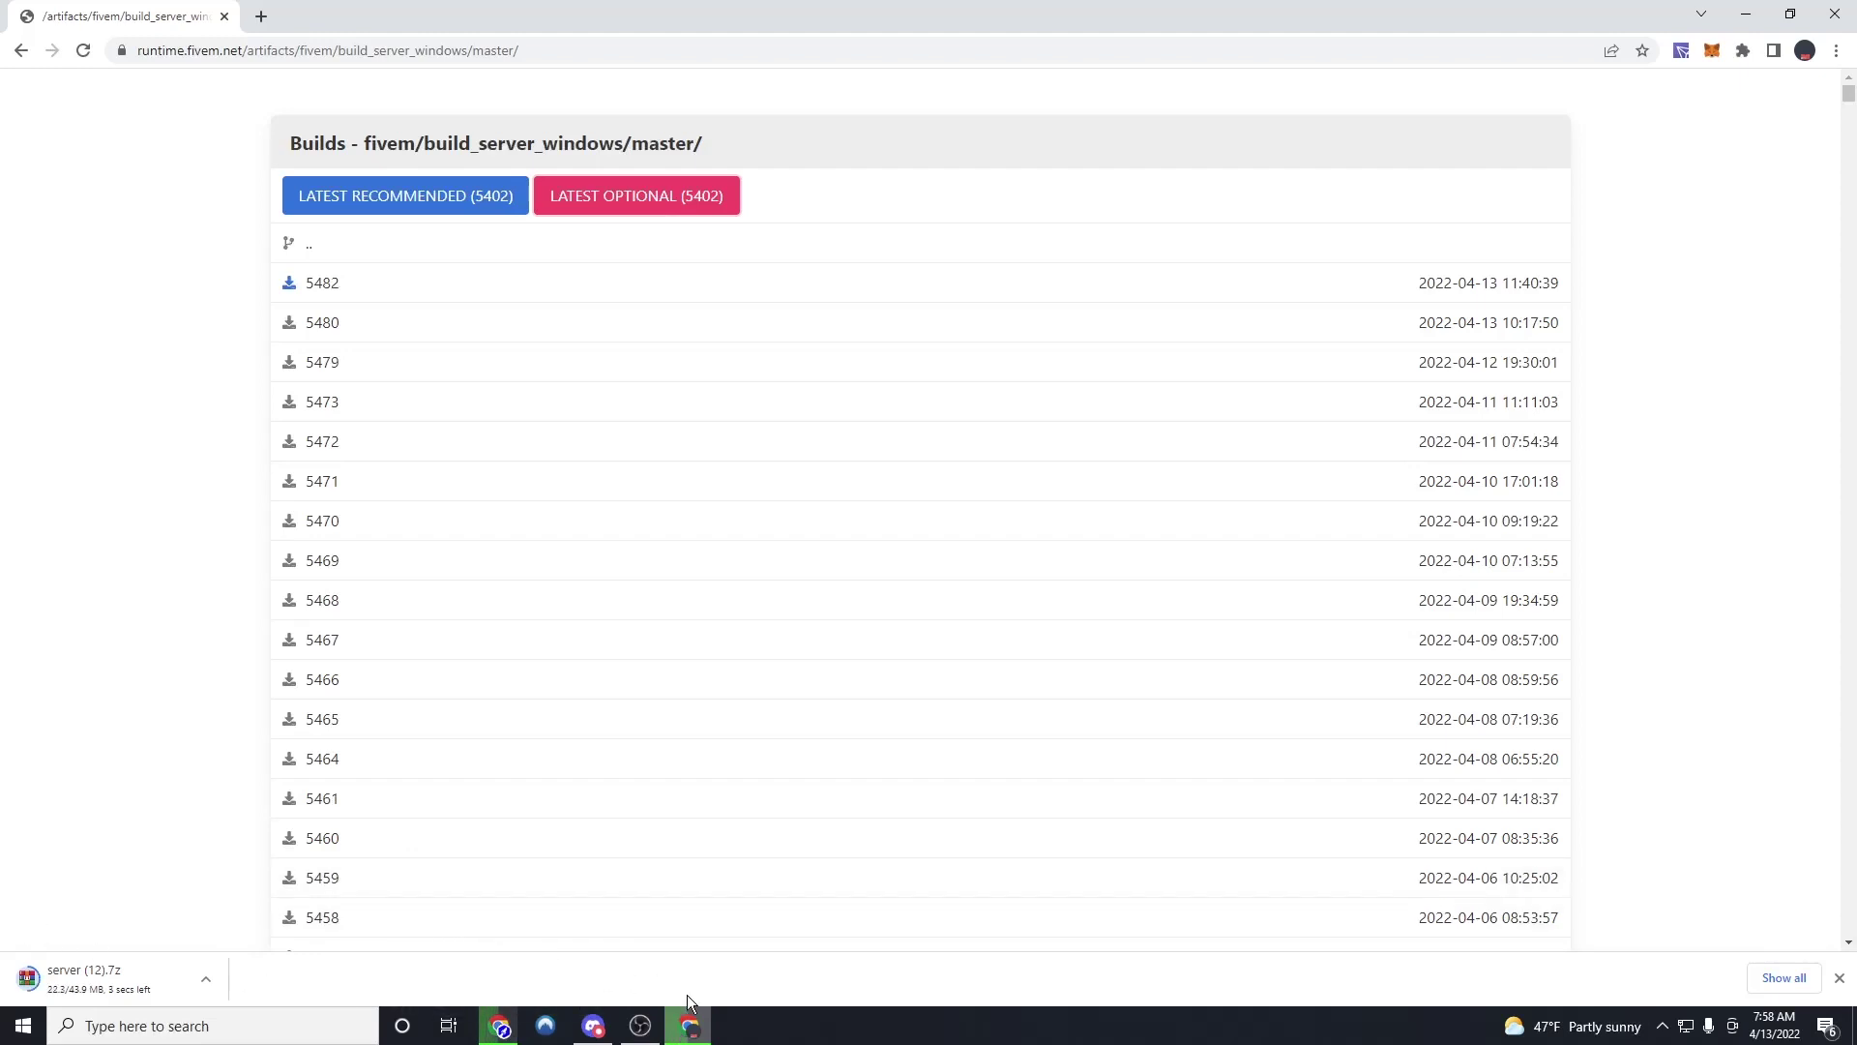
Launch File Explorer from Windows search and open the C: drive under This PC.
{"action": "key", "text": "super"}
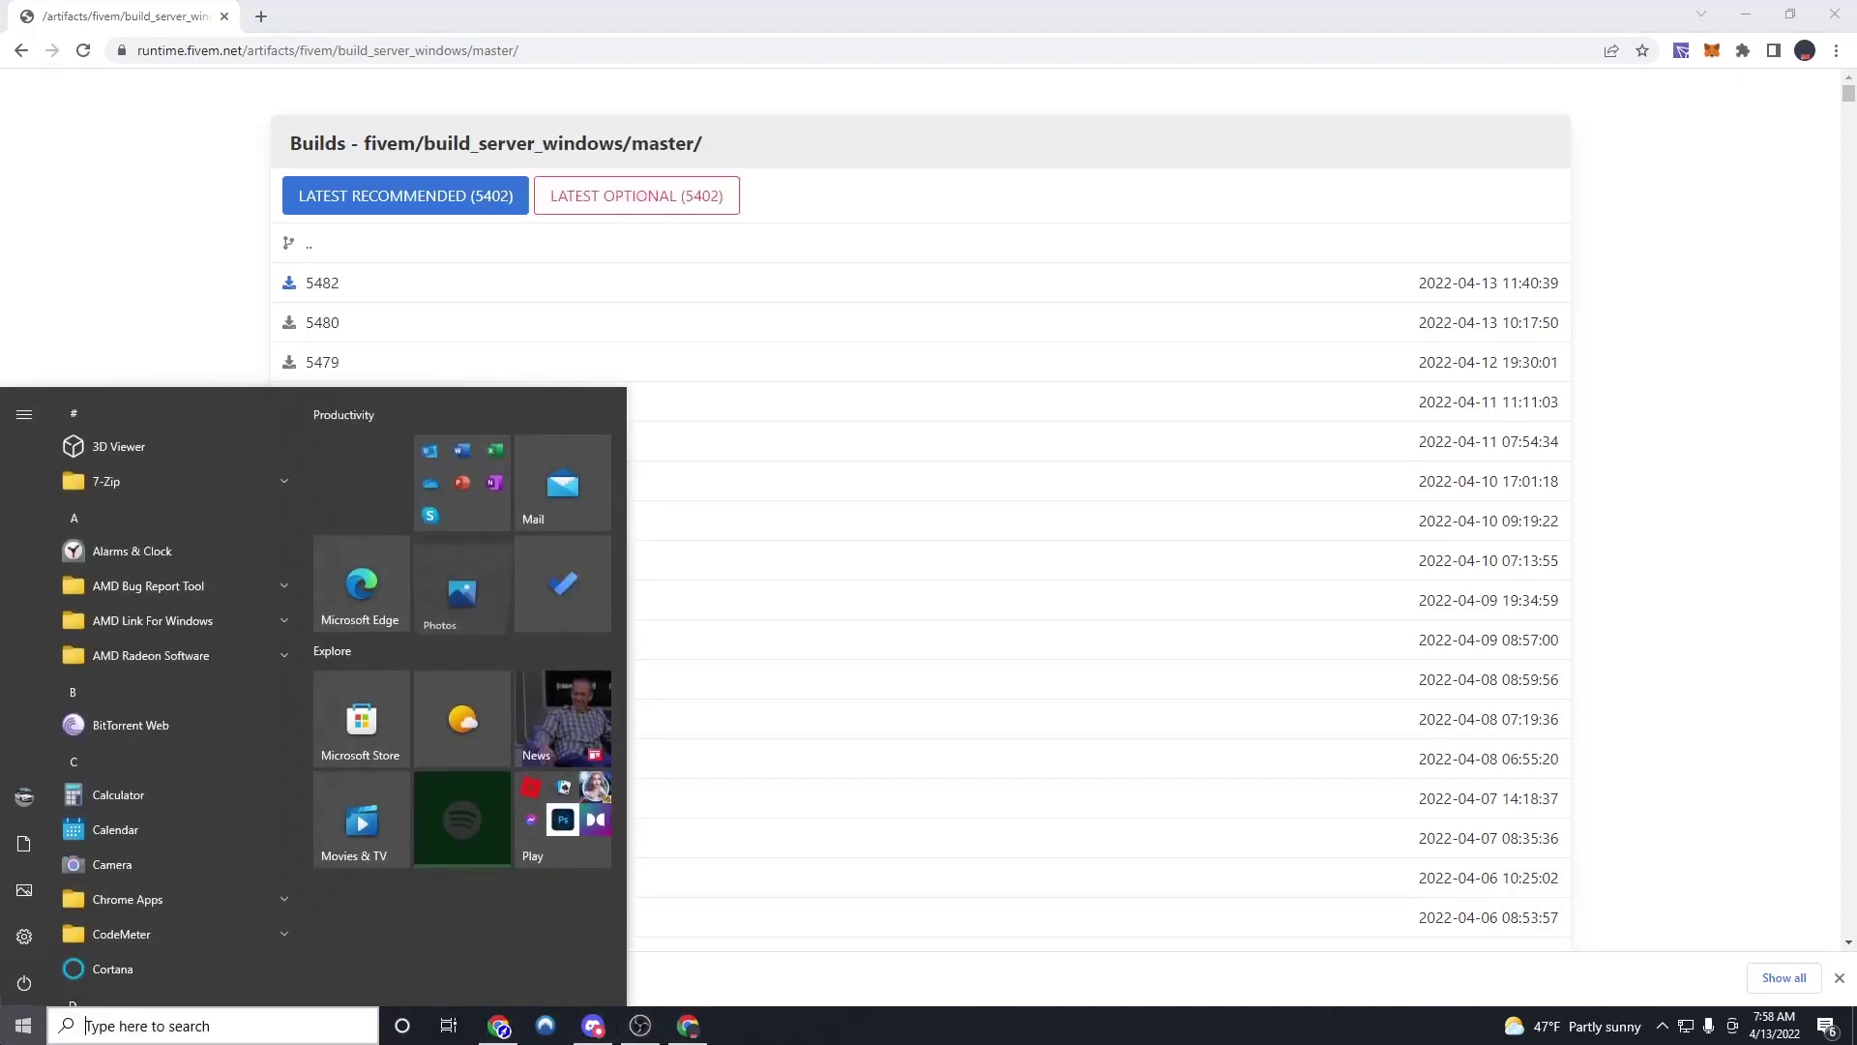
{"action": "type", "text": "file ex"}
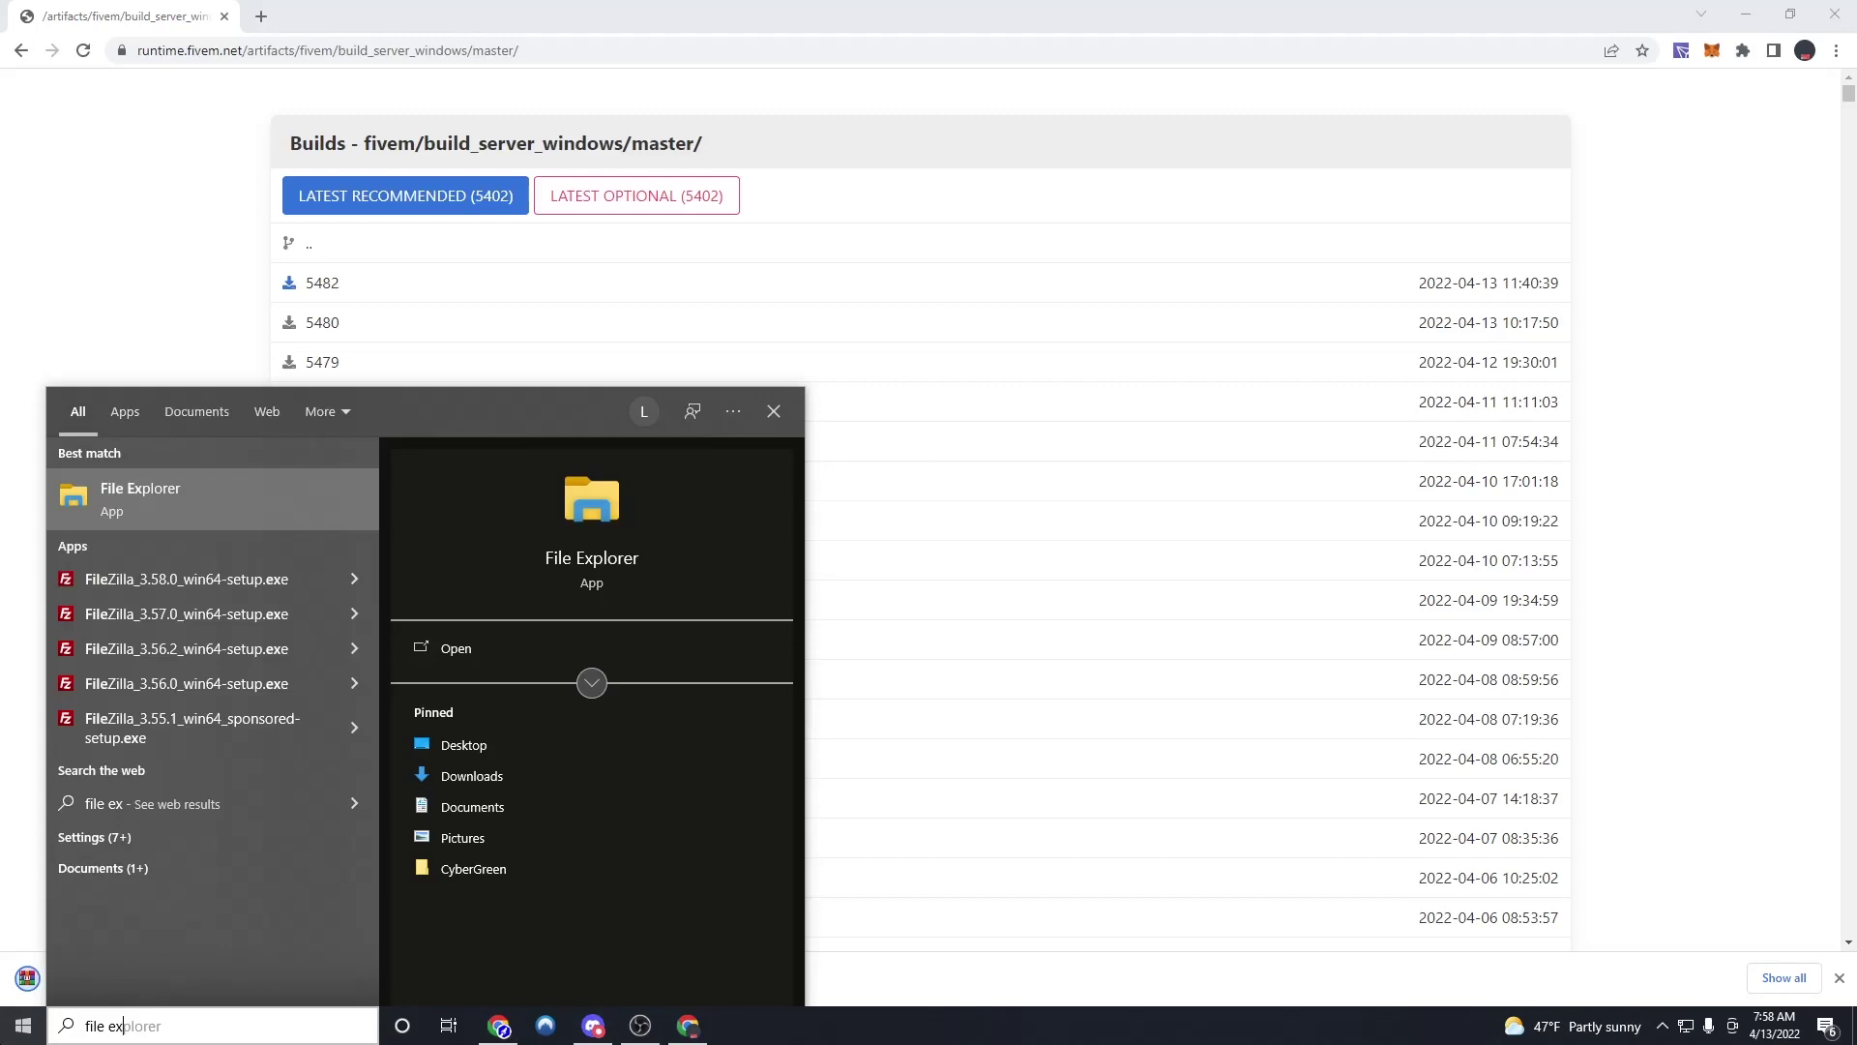
{"action": "key", "text": "Return"}
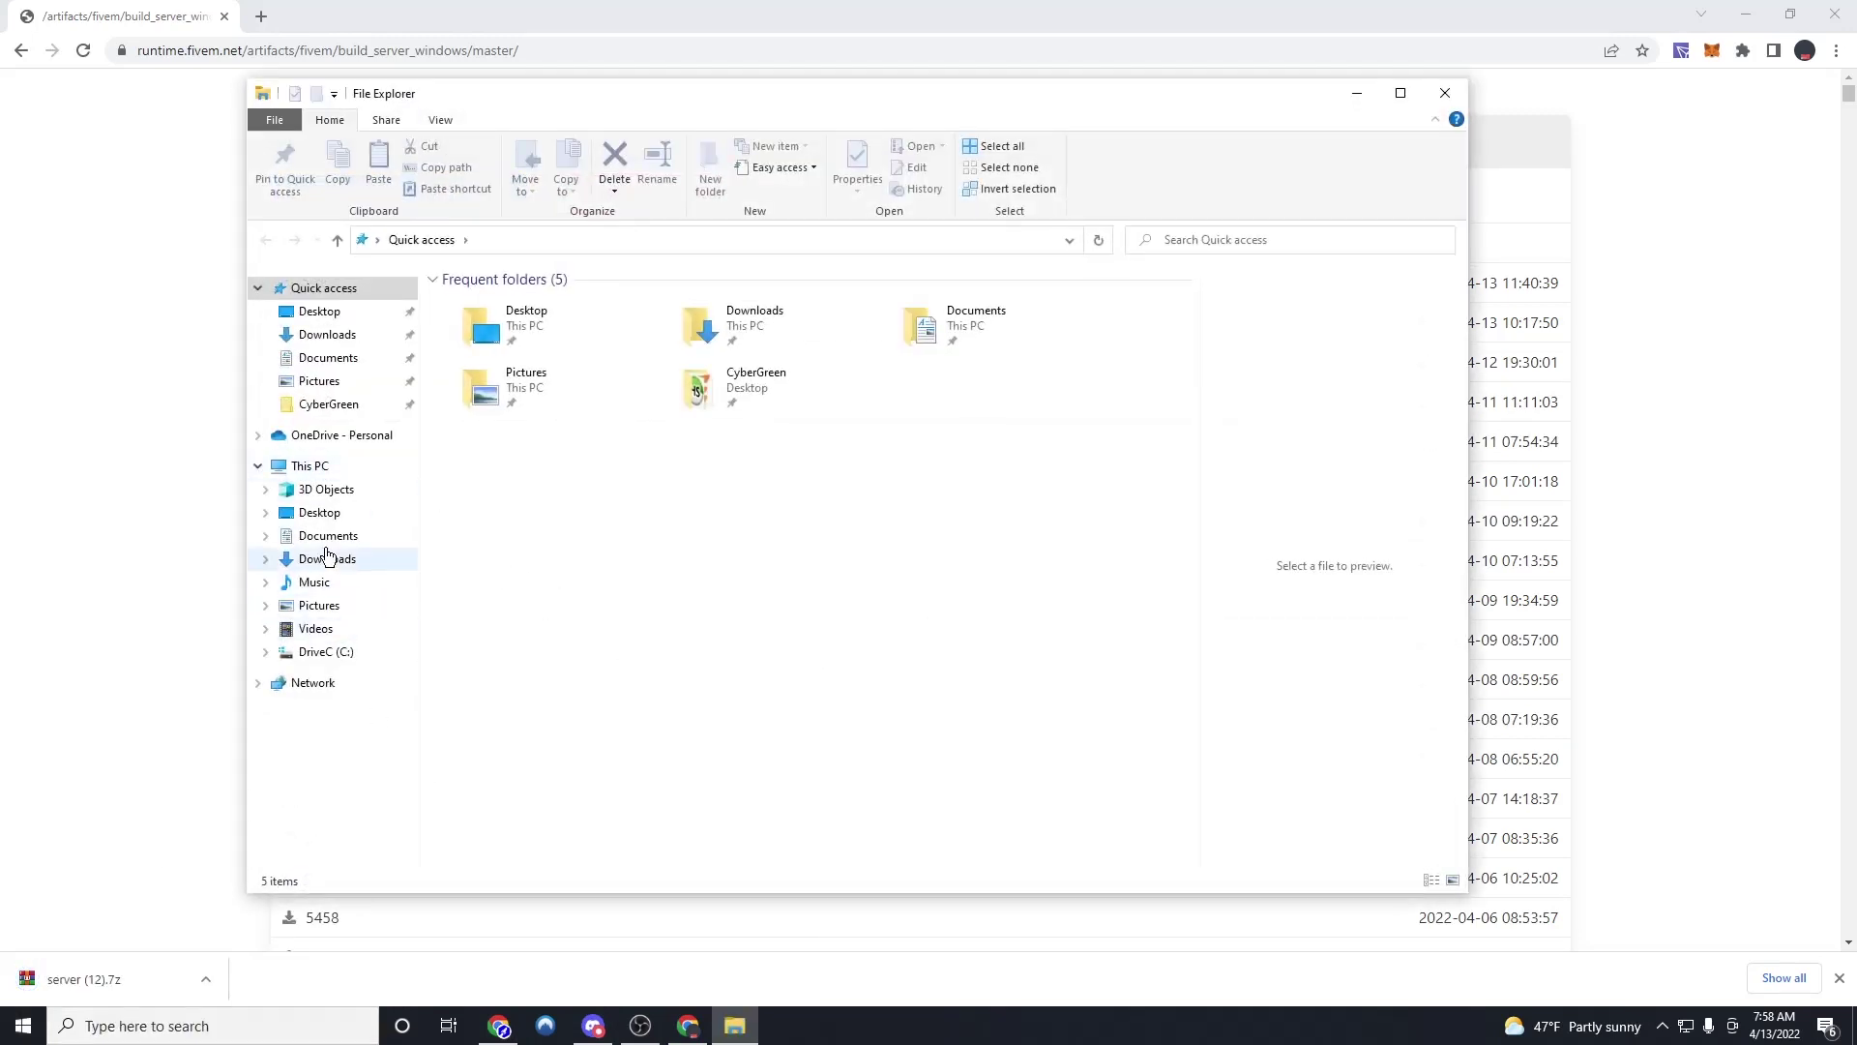
{"action": "left_click", "coordinate": [326, 474]}
{"action": "double_click", "coordinate": [588, 495]}
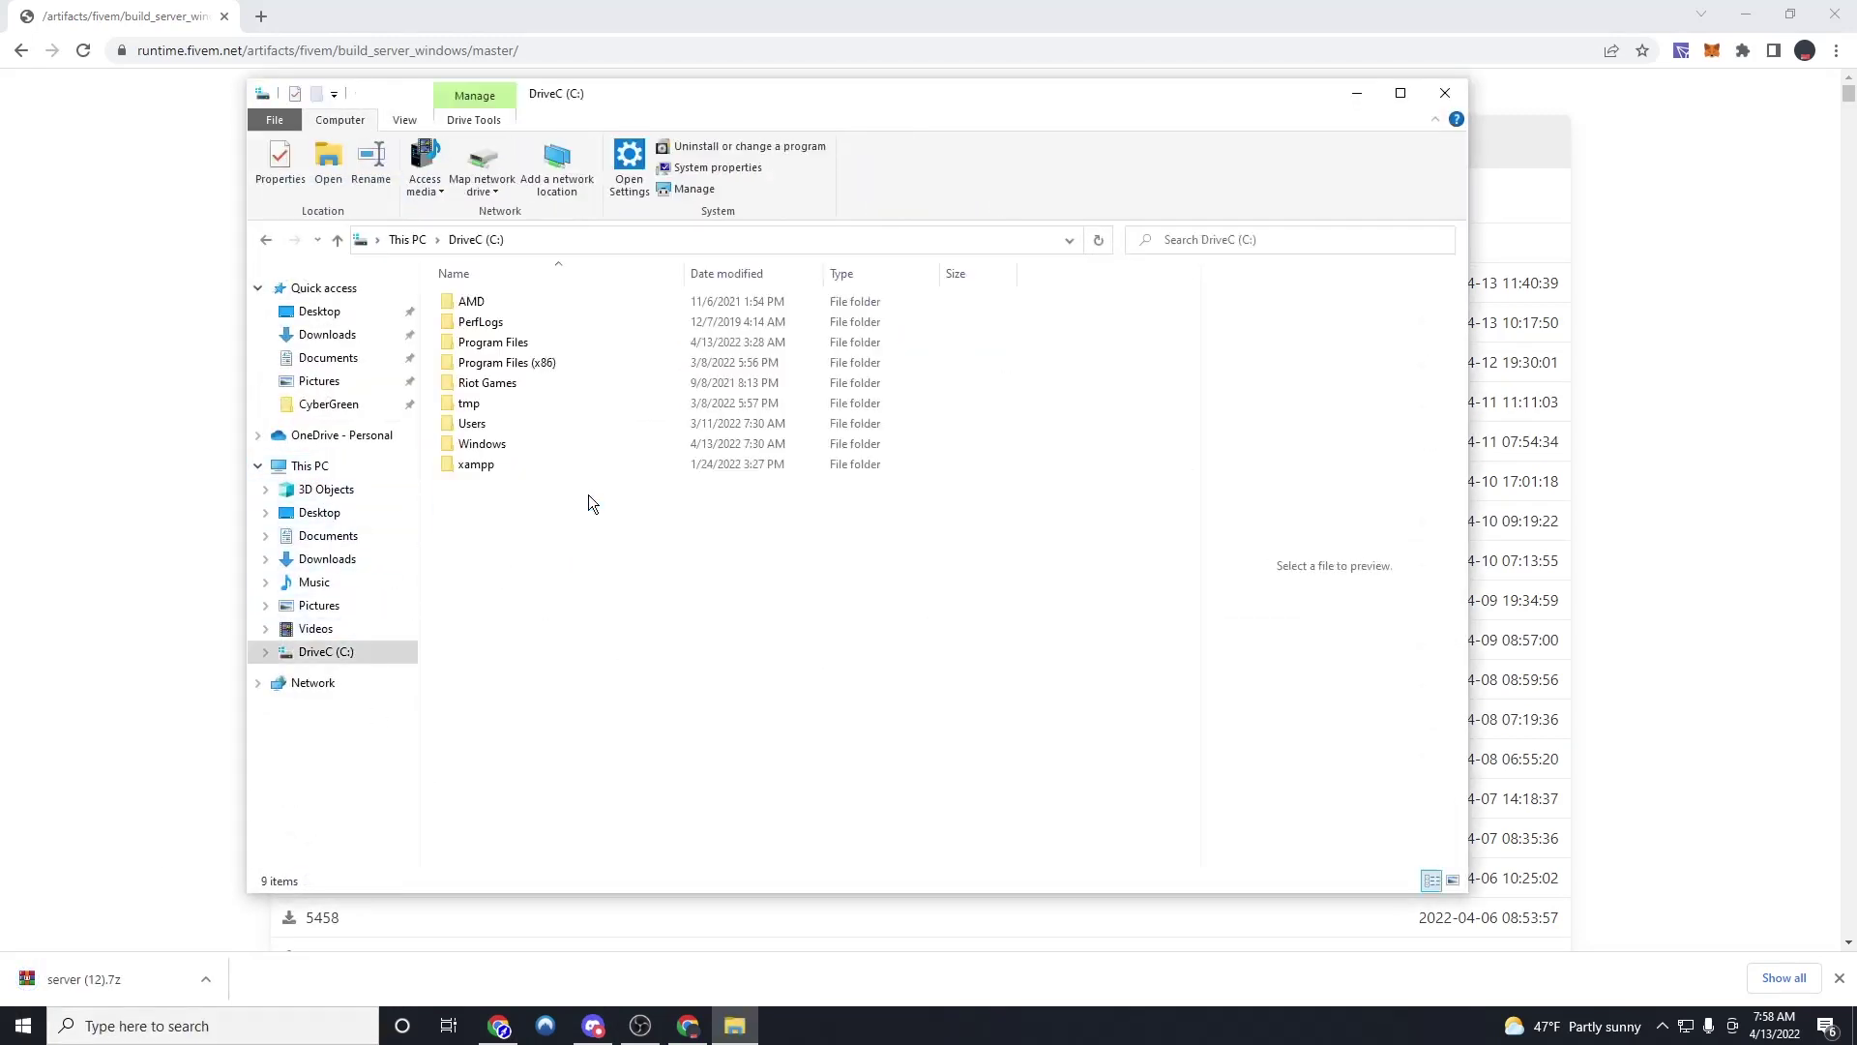
Create a new folder named FXServer on C: and open it.
{"action": "right_click", "coordinate": [569, 582]}
{"action": "mouse_move", "coordinate": [678, 805]}
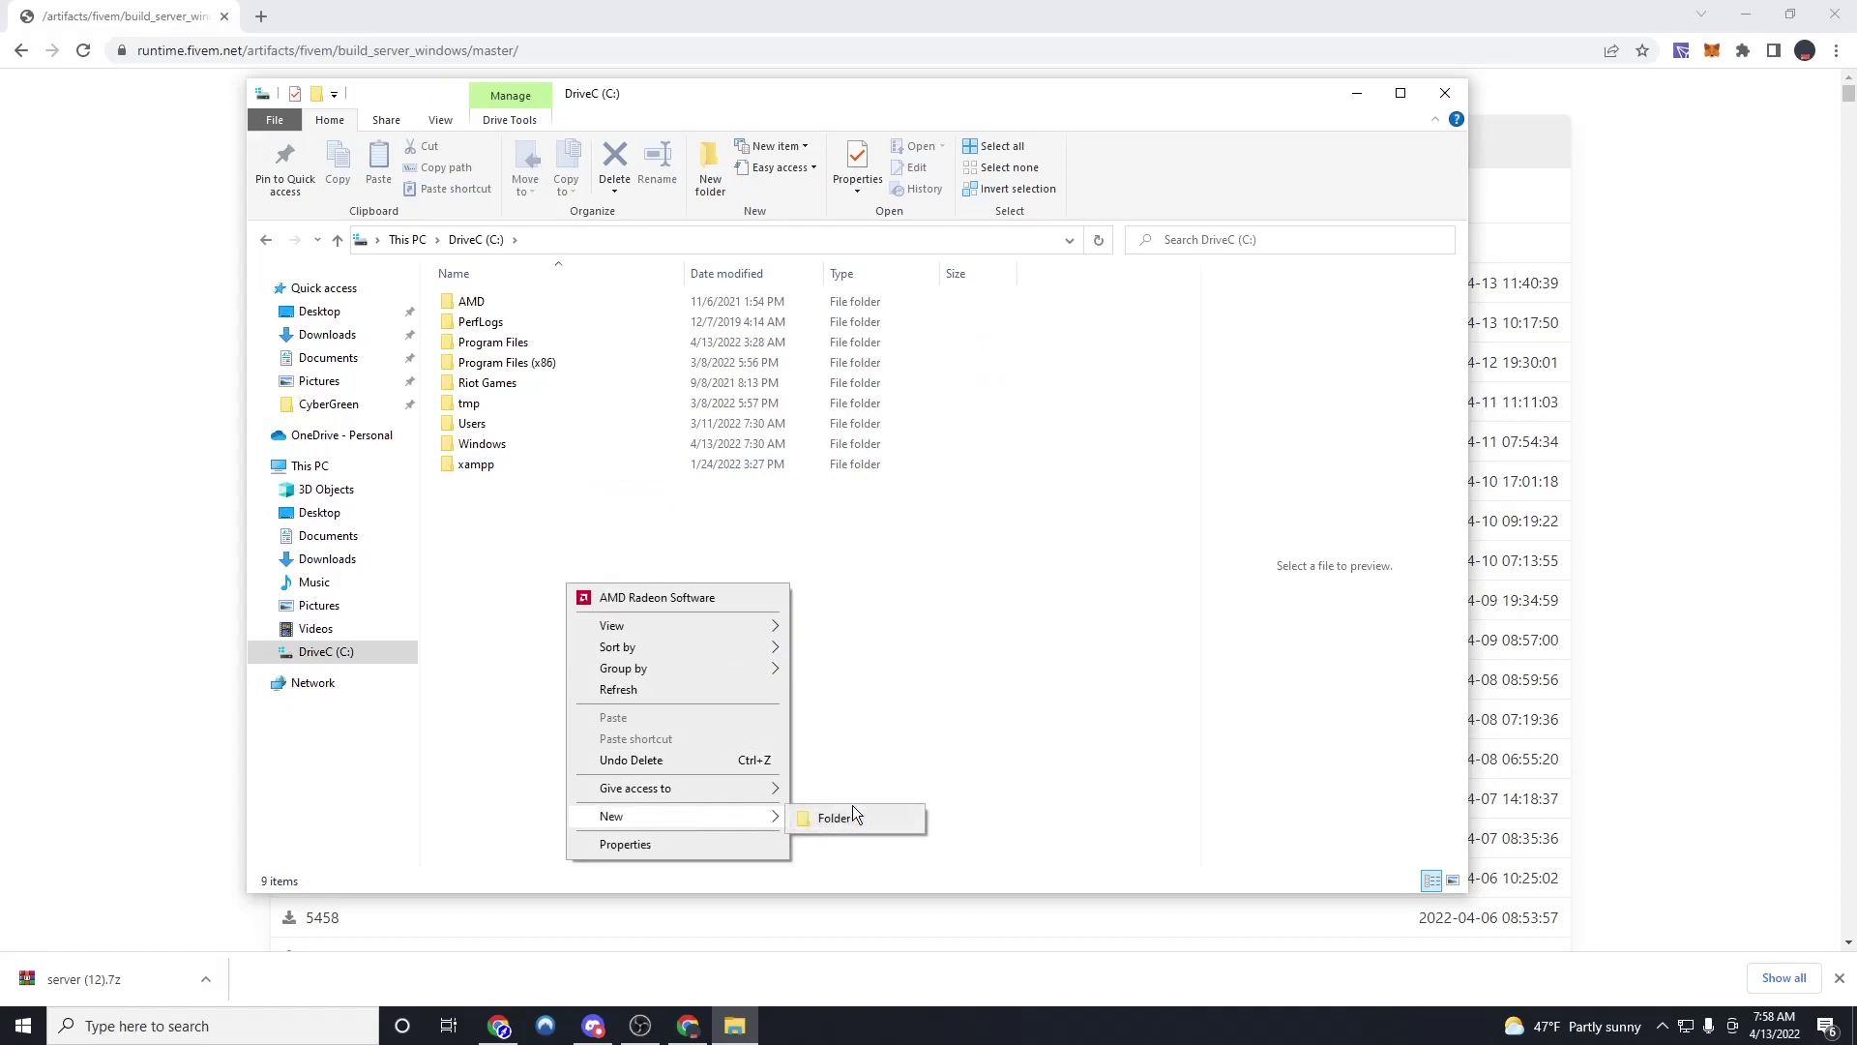
{"action": "left_click", "coordinate": [856, 817]}
{"action": "type", "text": "FXServer"}
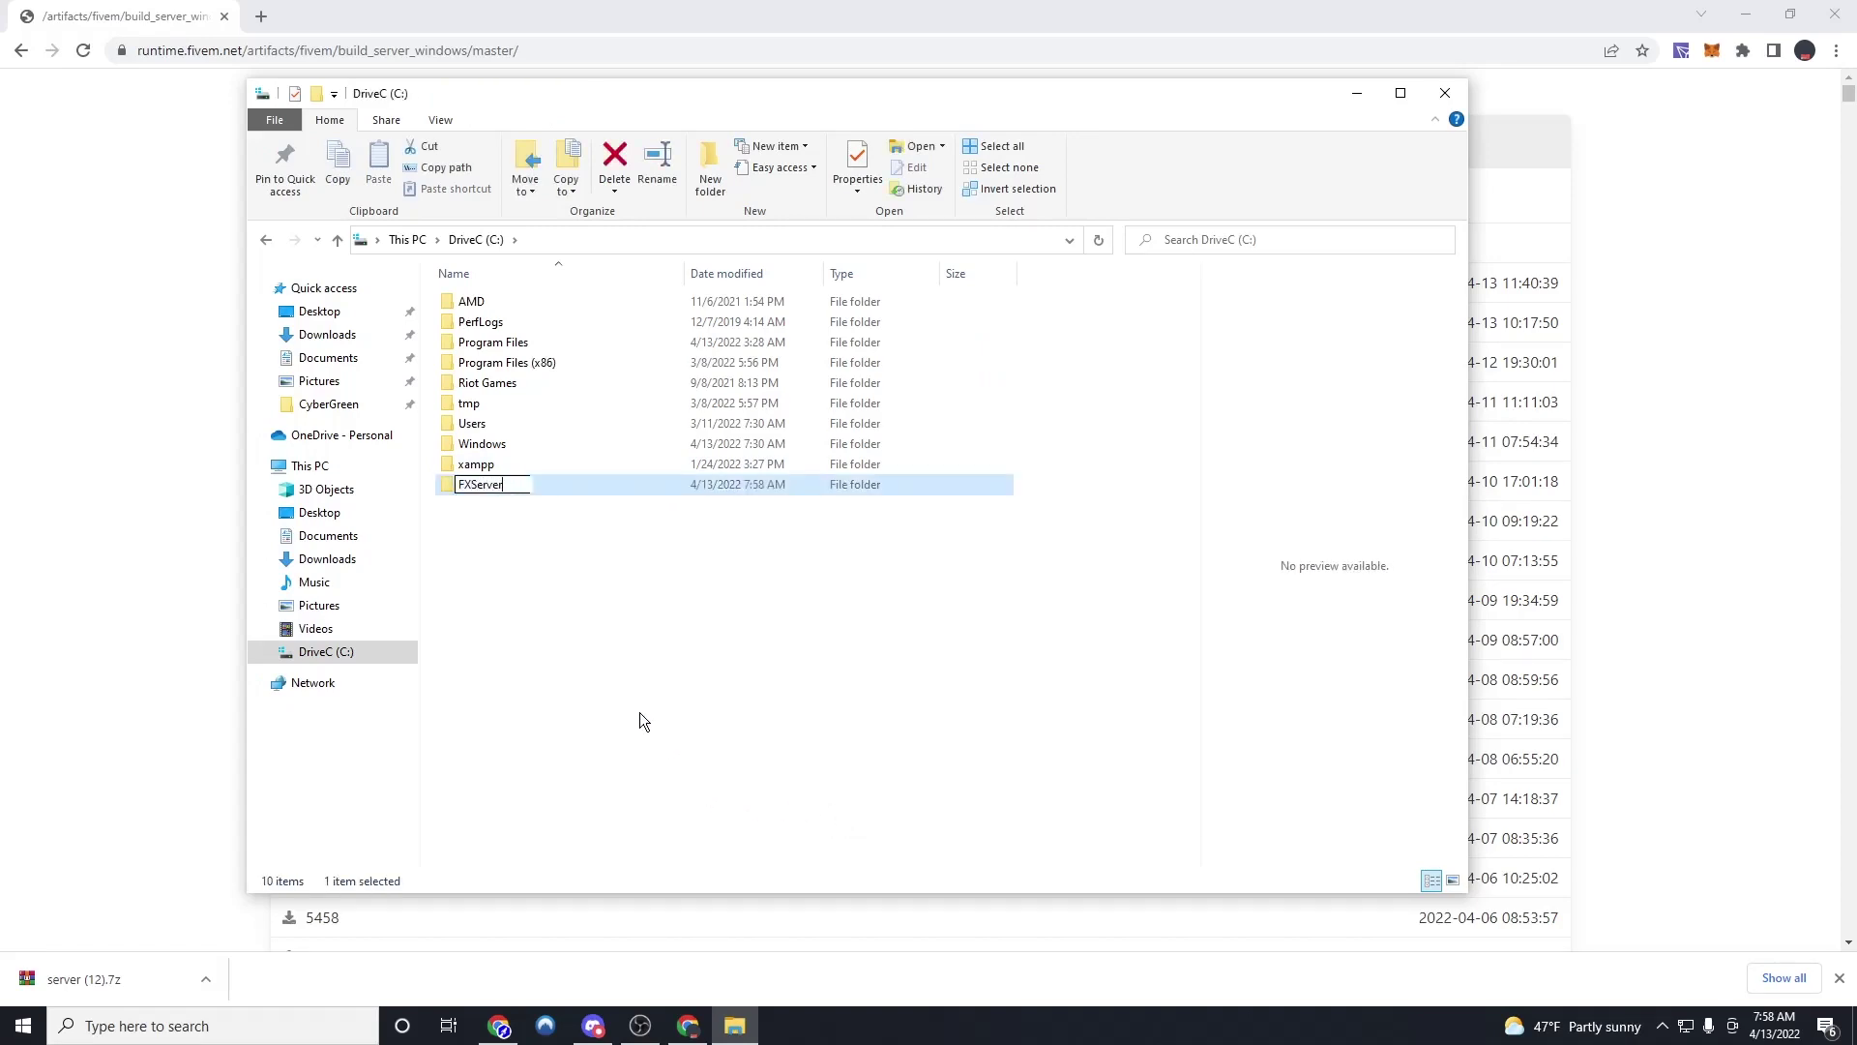
{"action": "left_click", "coordinate": [641, 712]}
{"action": "left_click_drag", "start_coordinate": [664, 9], "coordinate": [1393, 49]}
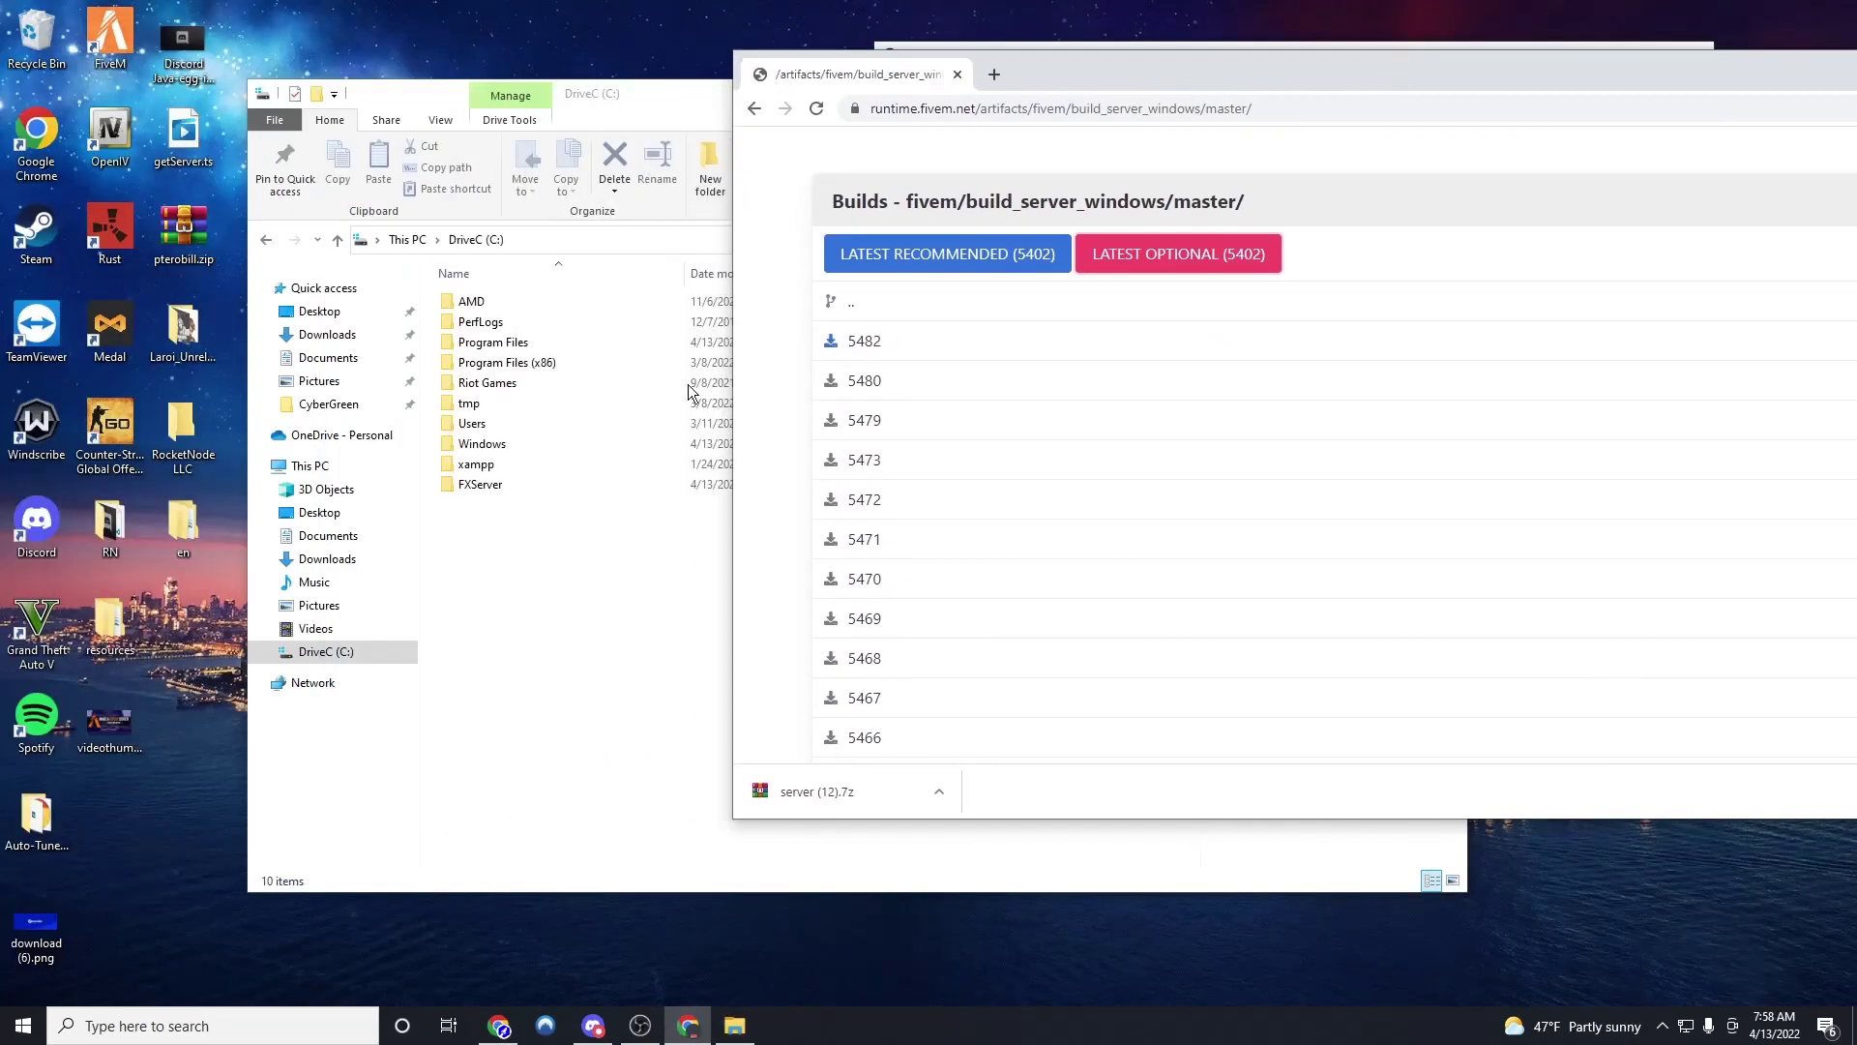
{"action": "double_click", "coordinate": [559, 484]}
Open the downloaded server (12).7z in WinRAR beside the FXServer folder and dismiss the licence reminder.
{"action": "left_click", "coordinate": [1579, 797]}
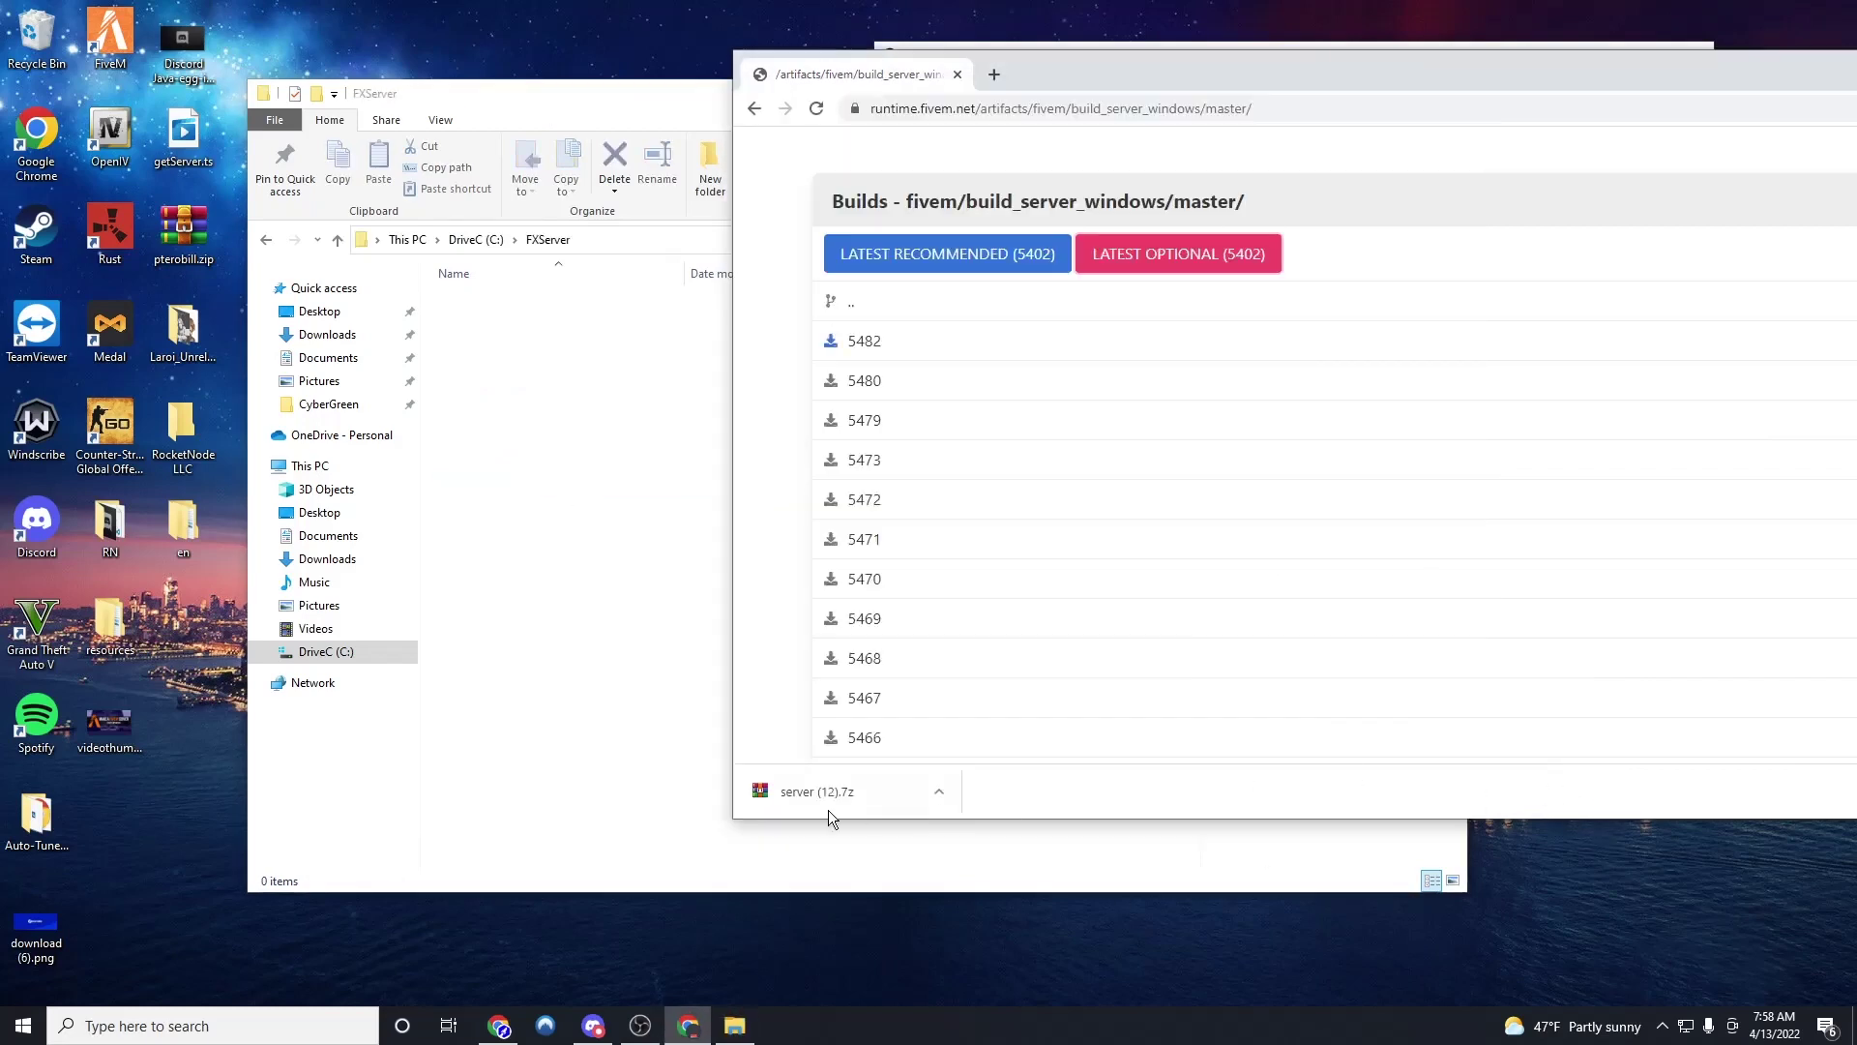
{"action": "left_click", "coordinate": [828, 810]}
{"action": "left_click_drag", "start_coordinate": [625, 563], "coordinate": [1377, 422]}
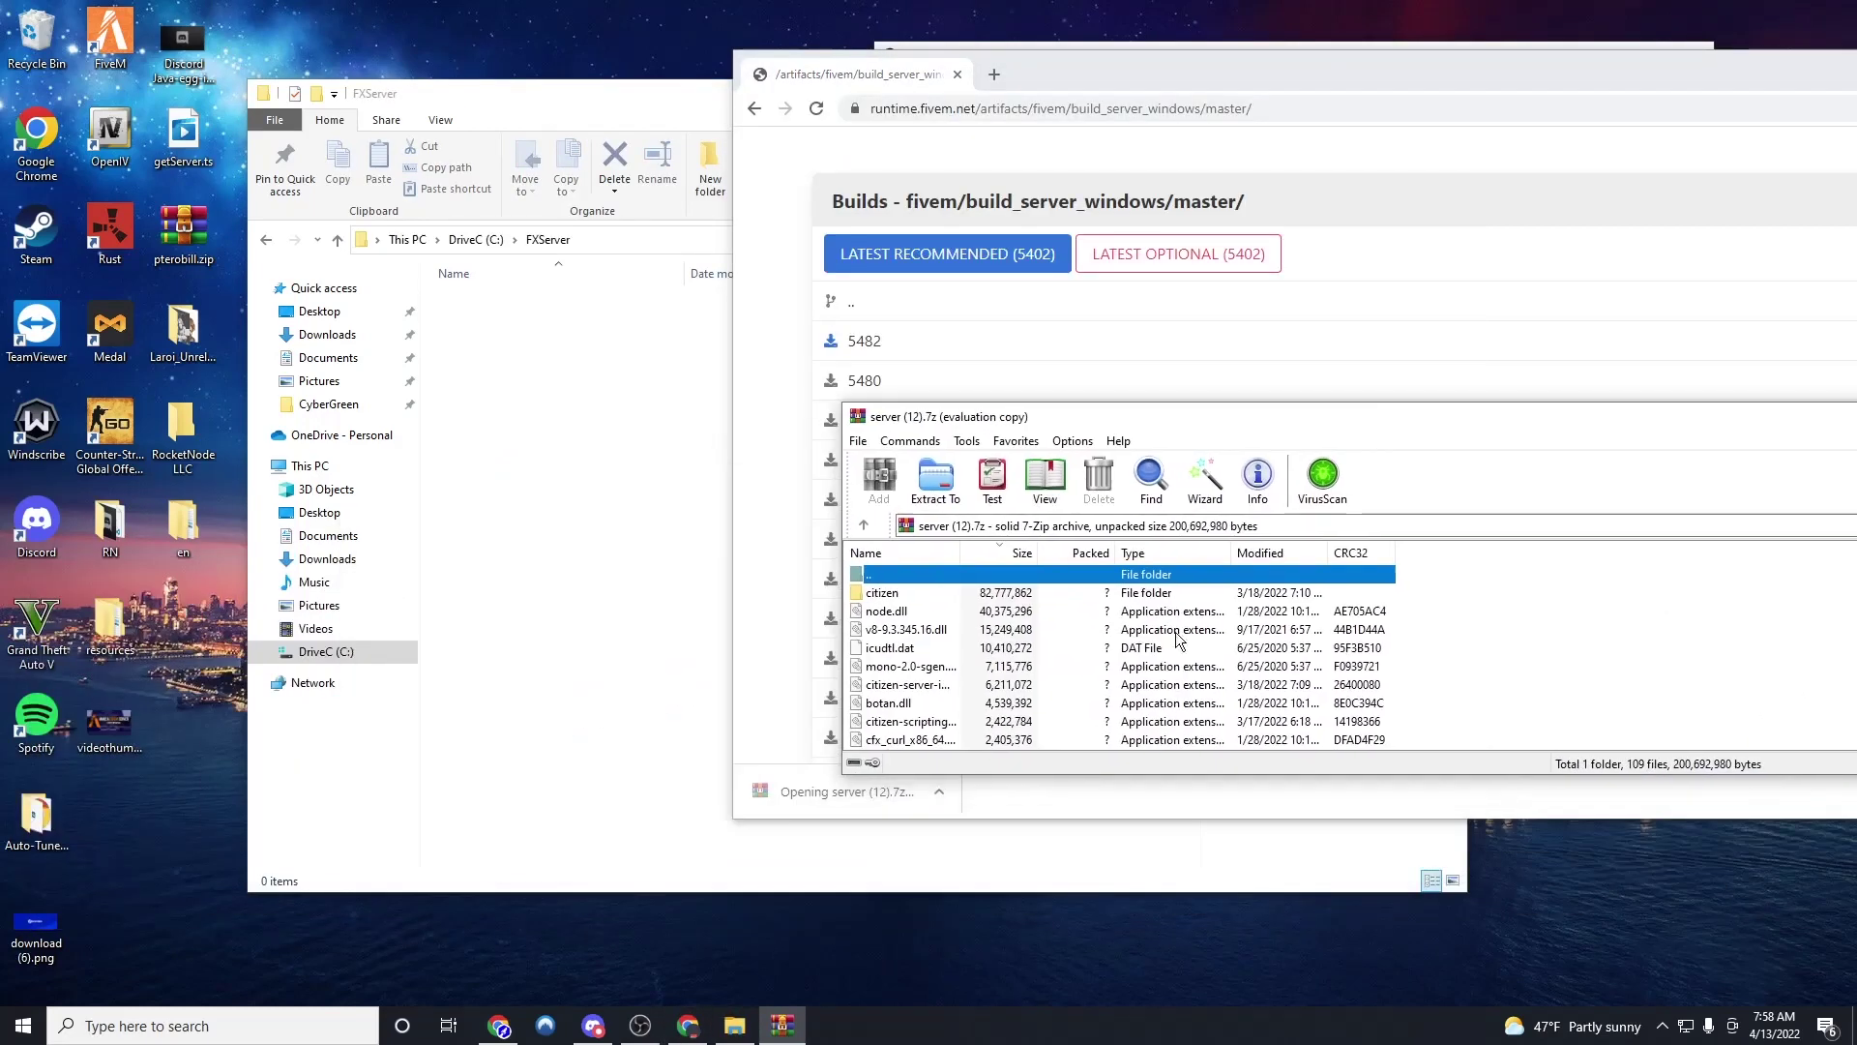
{"action": "left_click", "coordinate": [1070, 704]}
{"action": "left_click", "coordinate": [1677, 522]}
Extract all archive files into the FXServer folder and check that FXServer.exe is there.
{"action": "key", "text": "ctrl+a"}
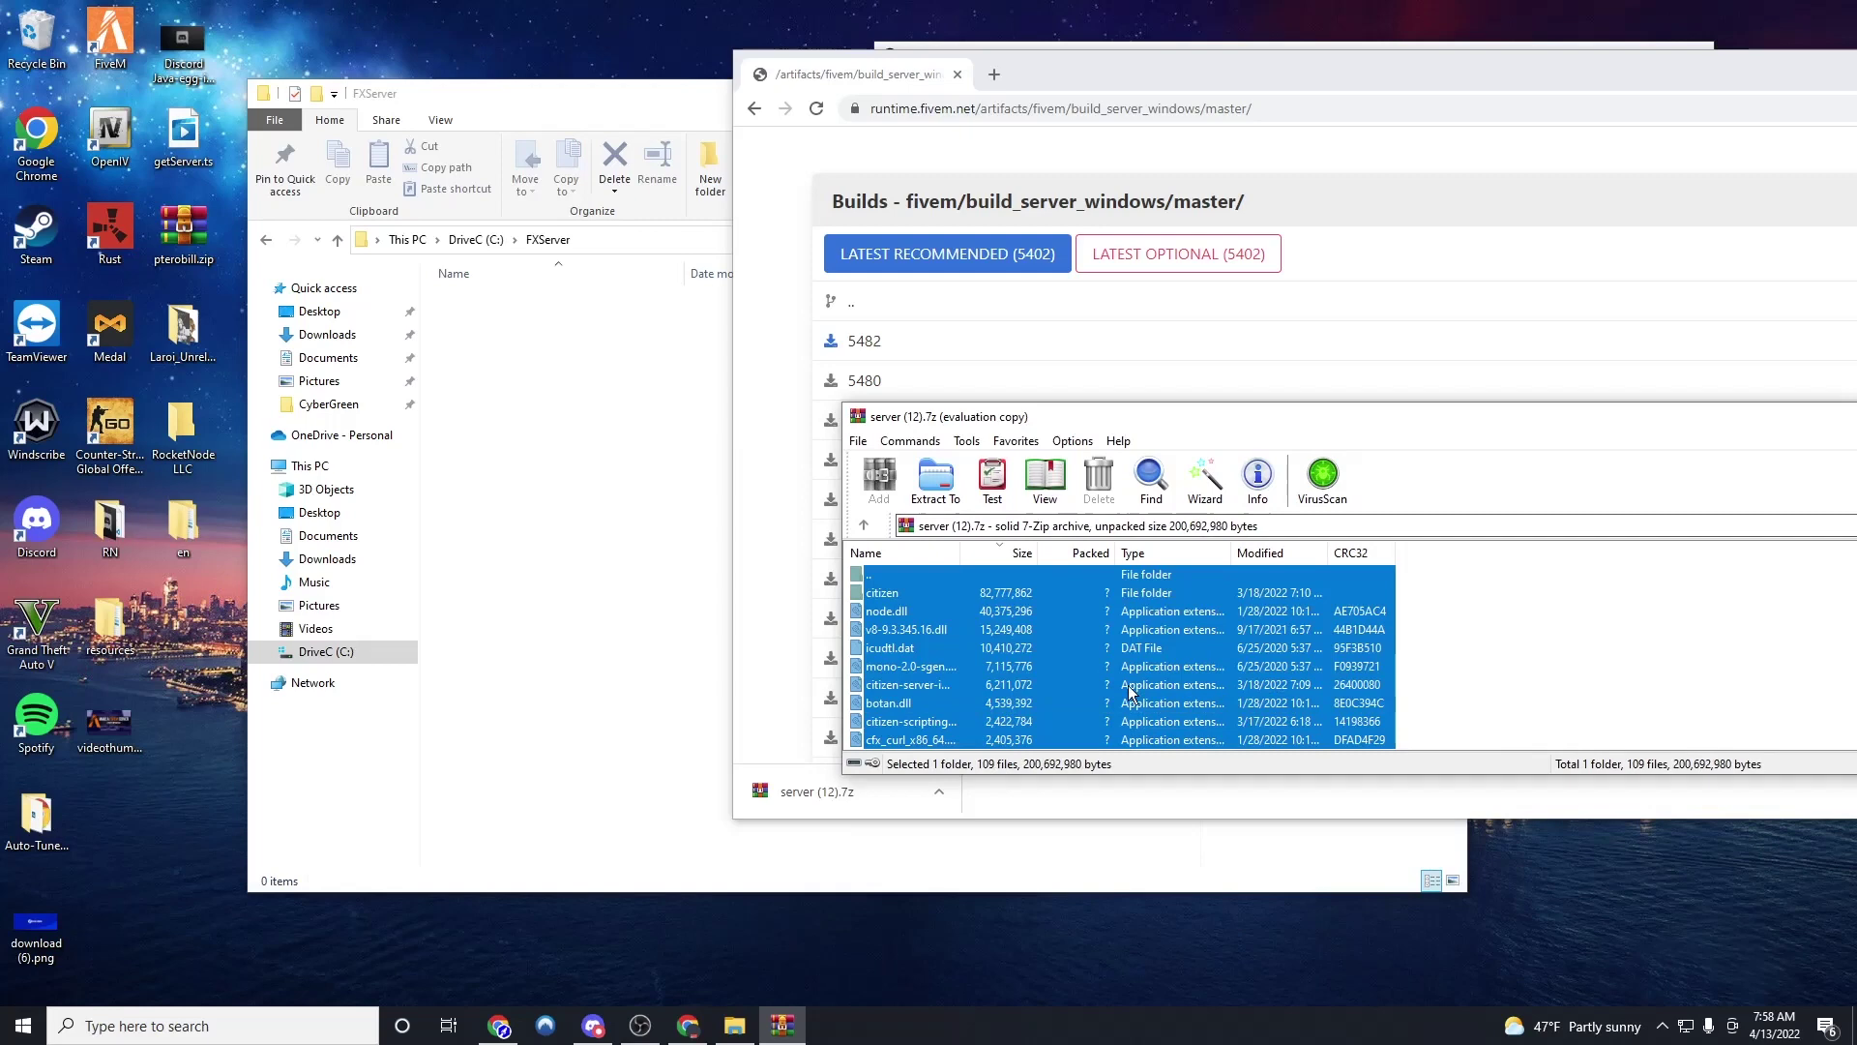
{"action": "left_click_drag", "start_coordinate": [1139, 697], "coordinate": [654, 503]}
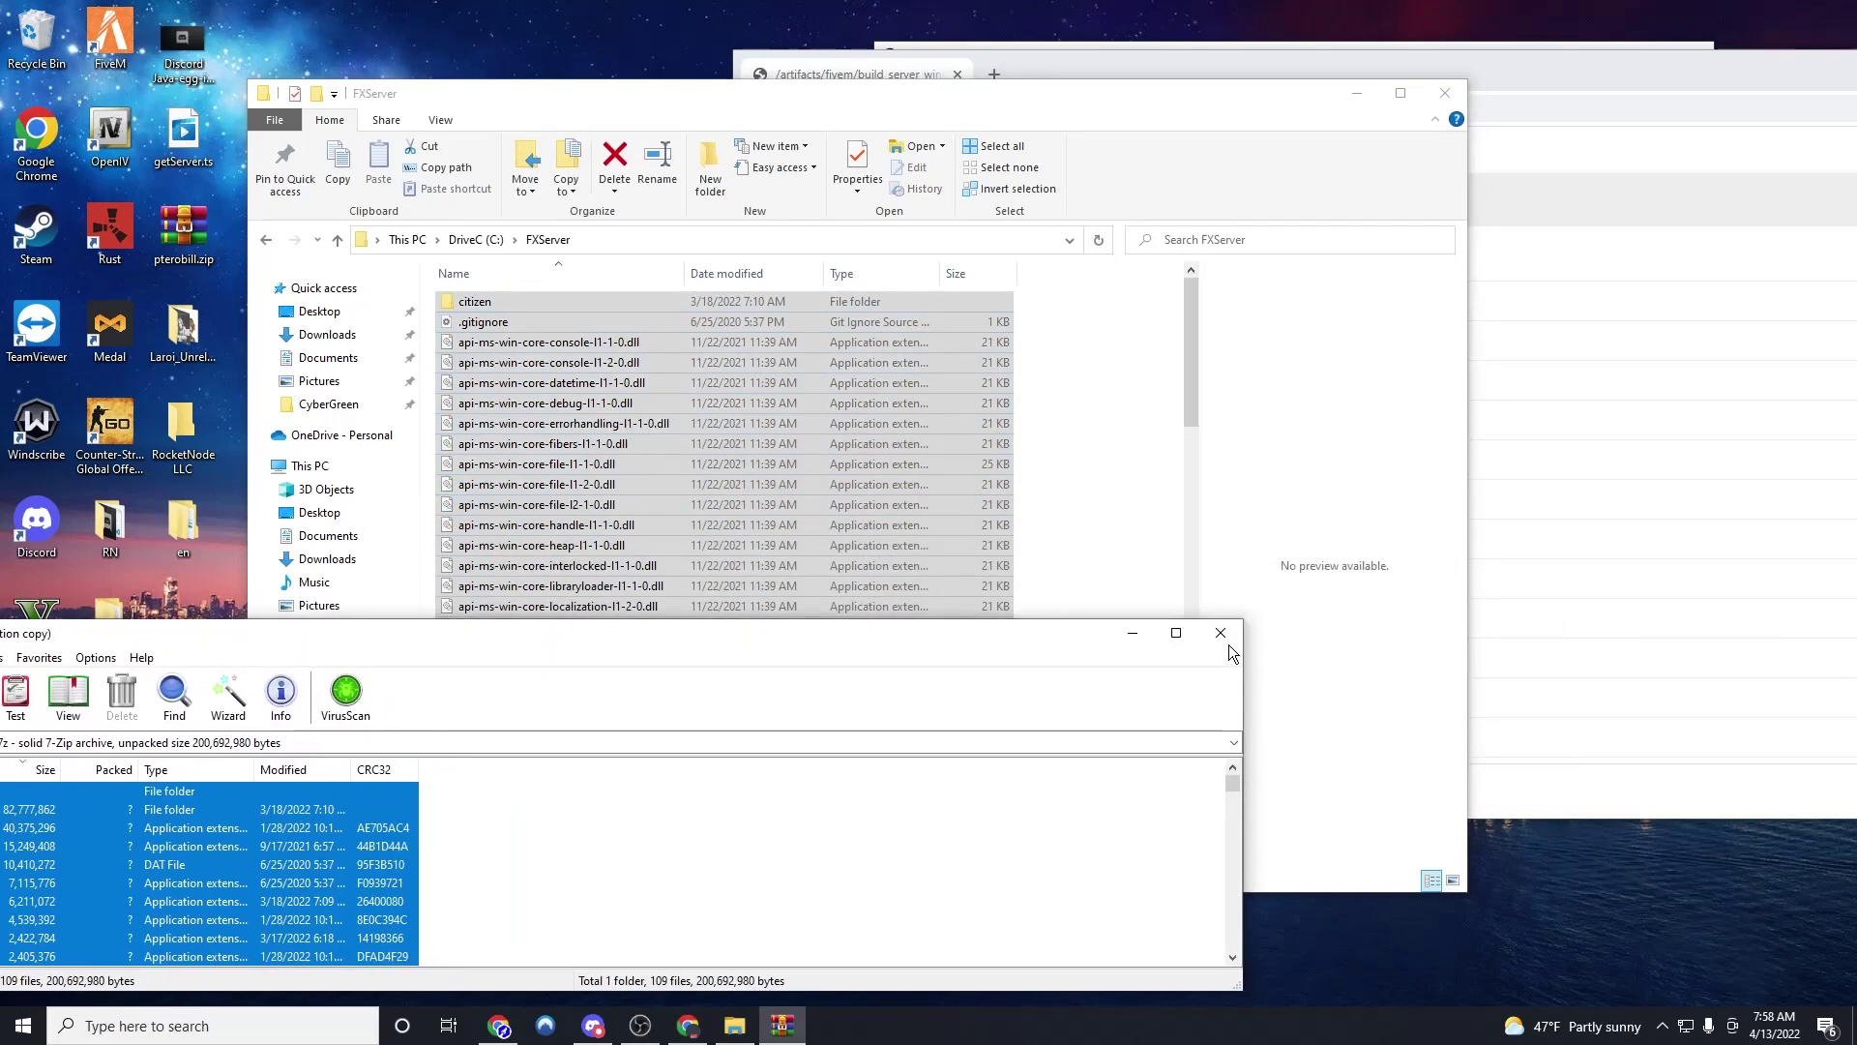
{"action": "left_click", "coordinate": [1158, 671]}
{"action": "scroll", "coordinate": [830, 735], "scroll_direction": "down", "scroll_amount": 20}
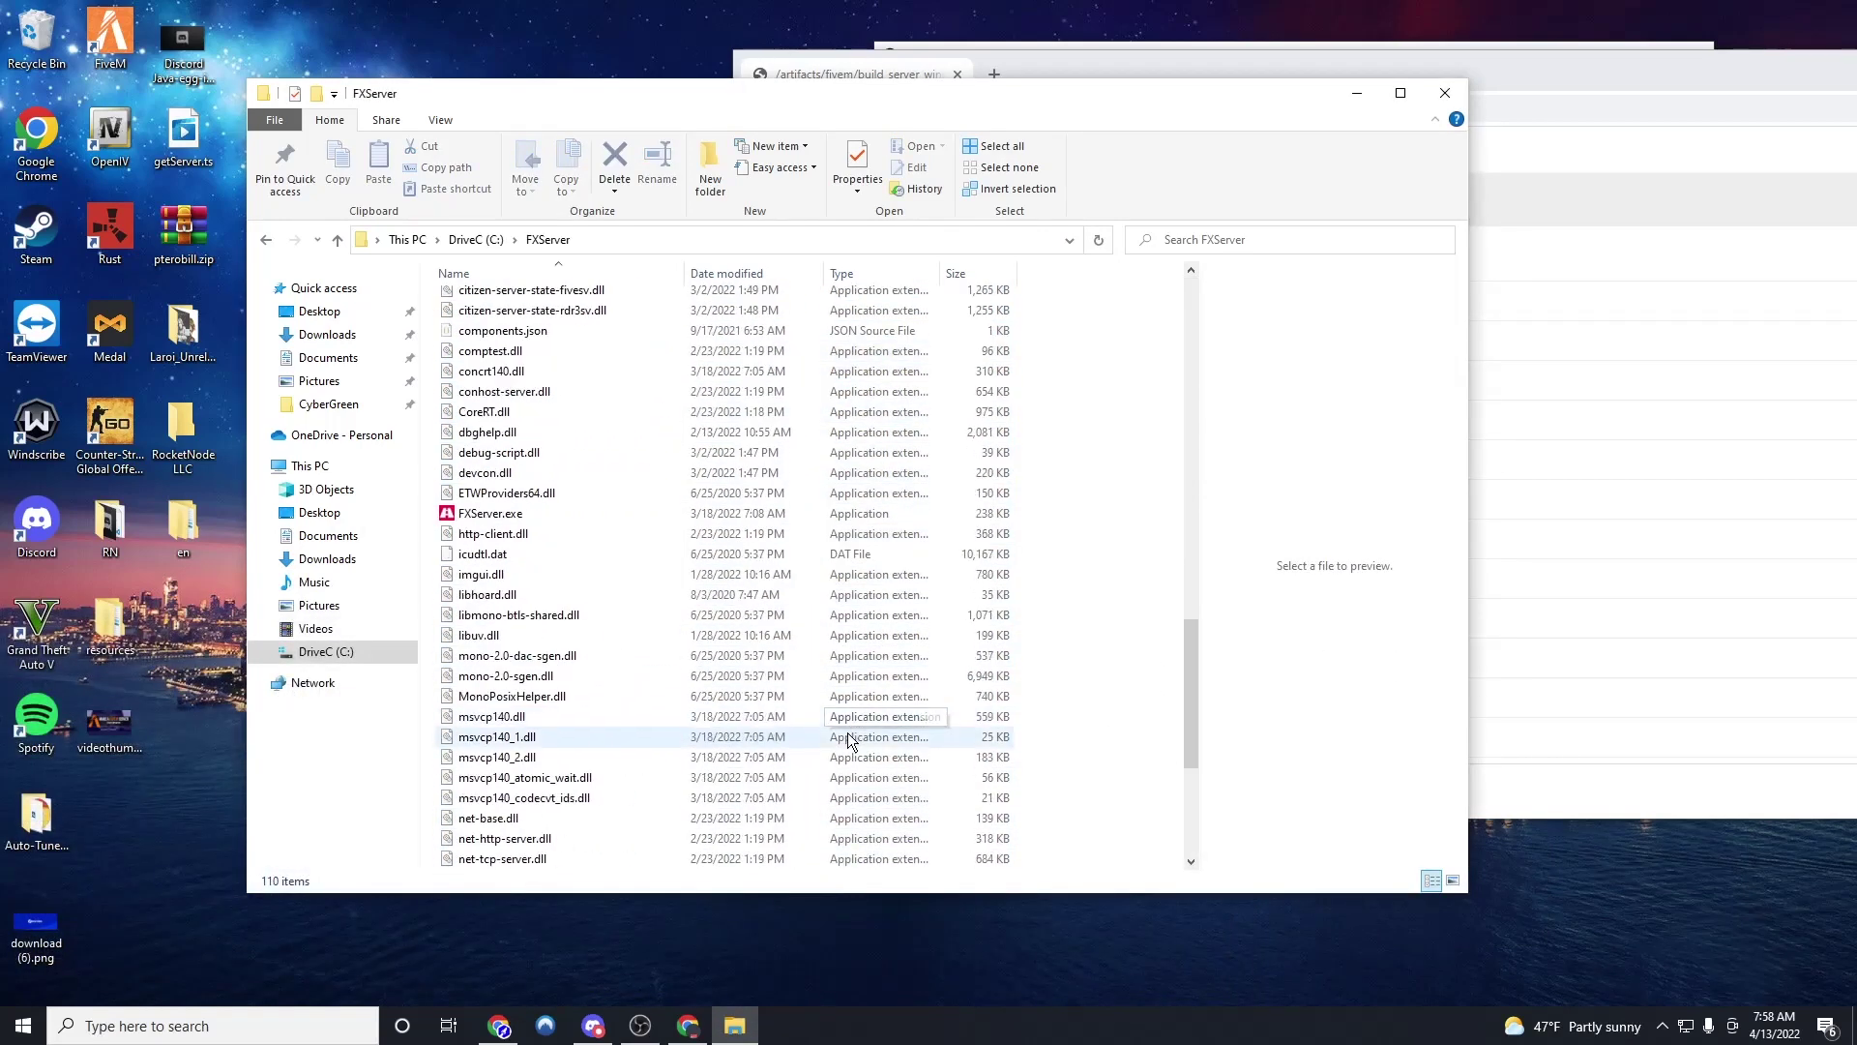
{"action": "scroll", "coordinate": [793, 696], "scroll_direction": "up", "scroll_amount": 8}
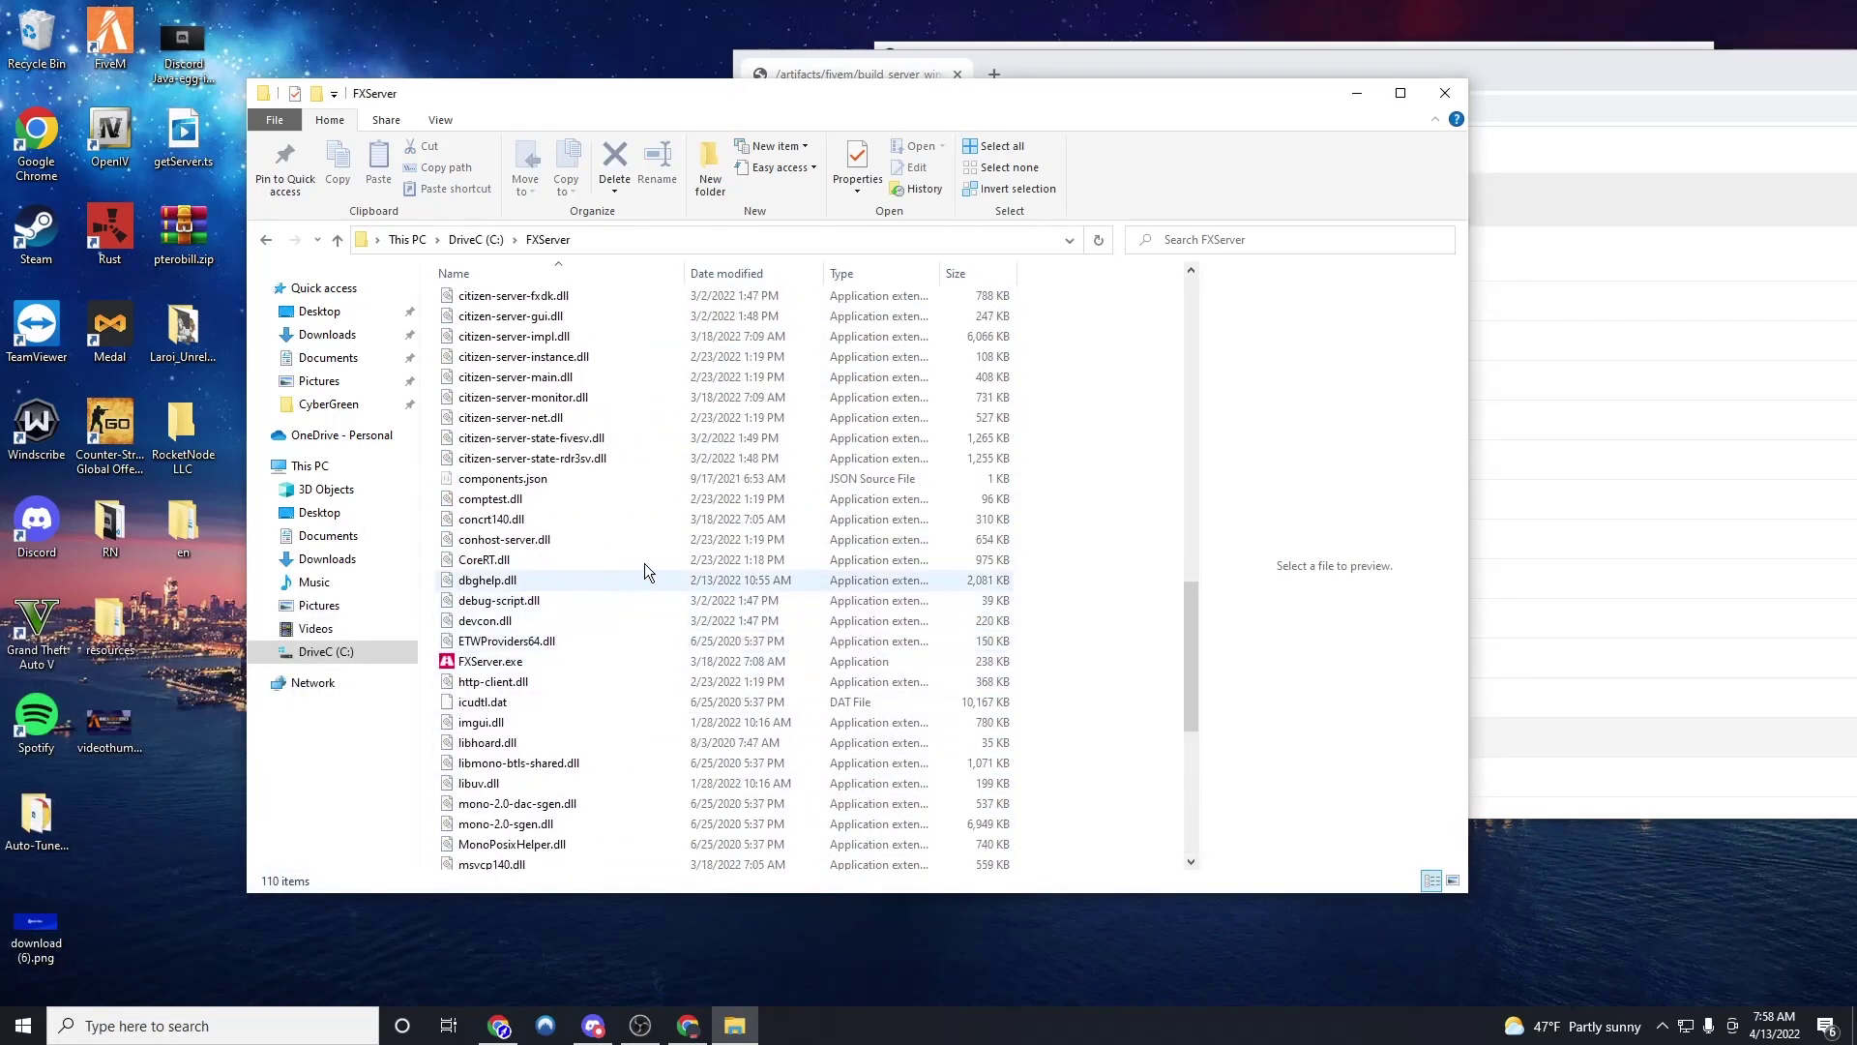
Launch FXServer.exe and arrange the windows so the txAdmin console is fully visible.
{"action": "double_click", "coordinate": [554, 661]}
{"action": "left_click_drag", "start_coordinate": [1745, 77], "coordinate": [1615, 132]}
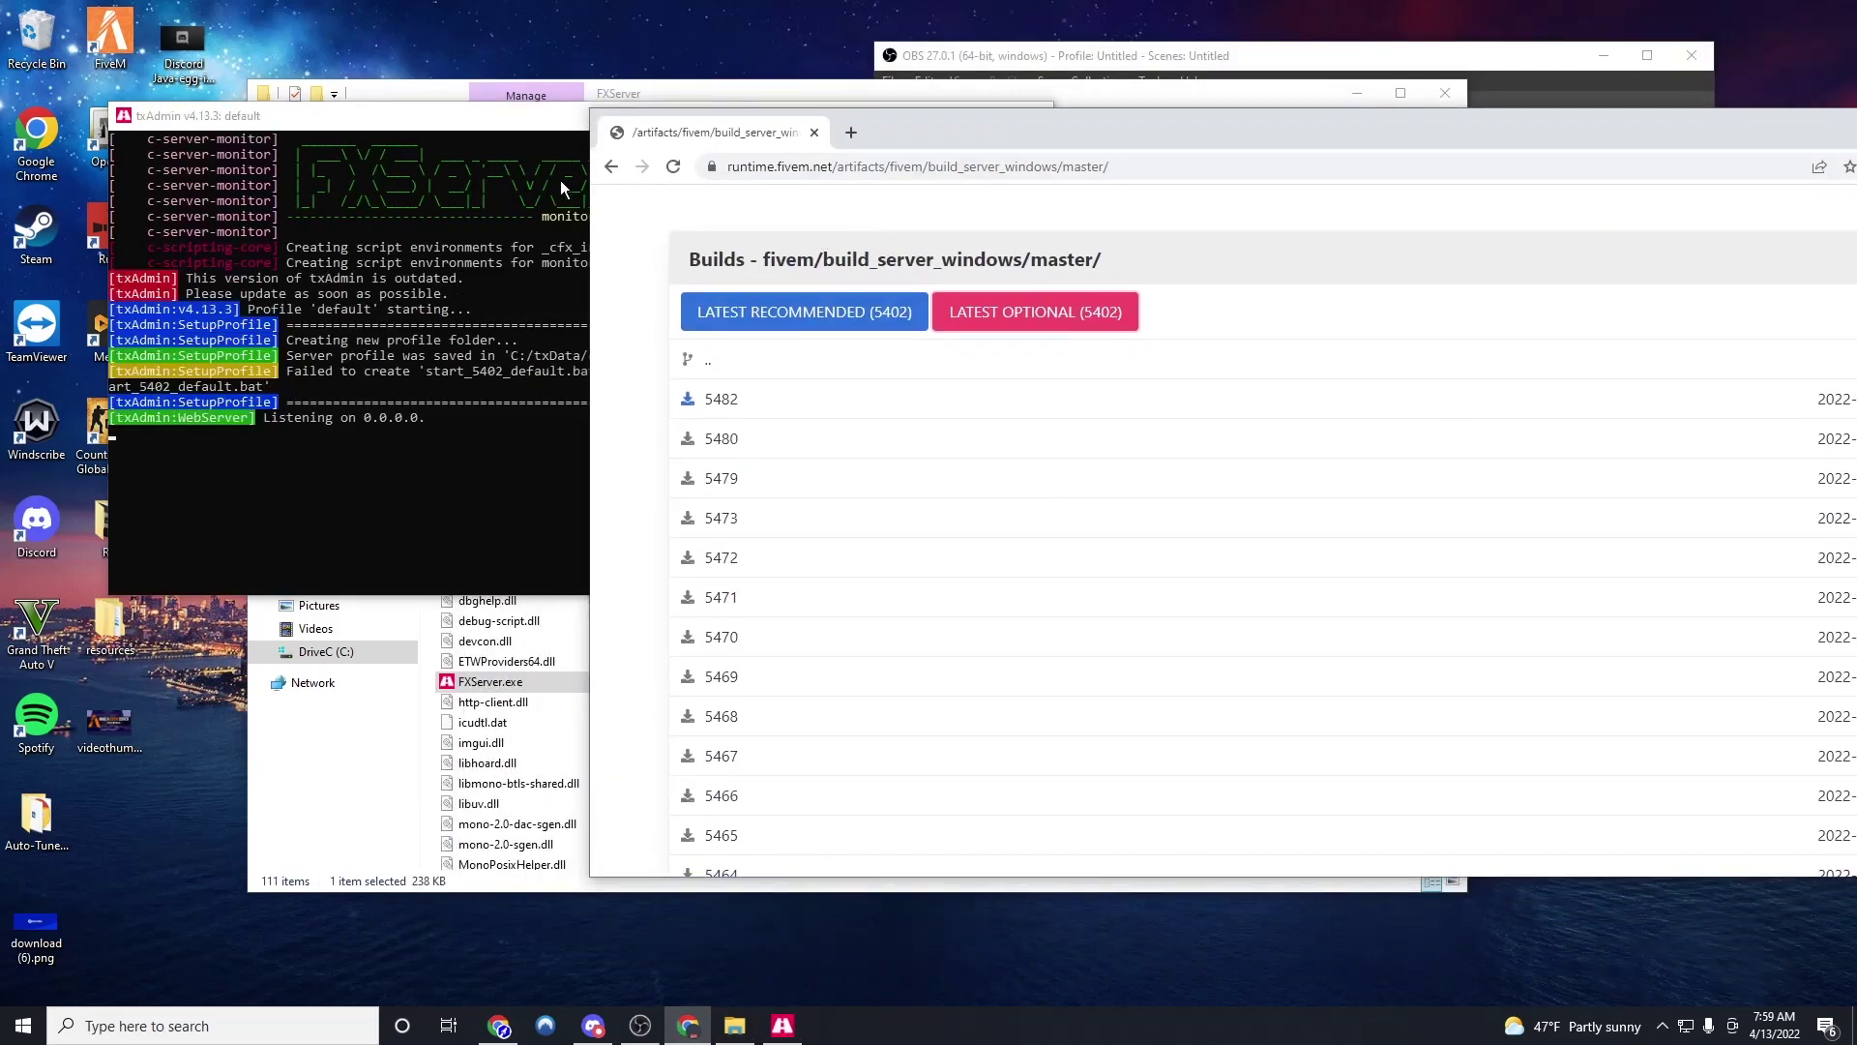
{"action": "left_click_drag", "start_coordinate": [534, 126], "coordinate": [485, 104]}
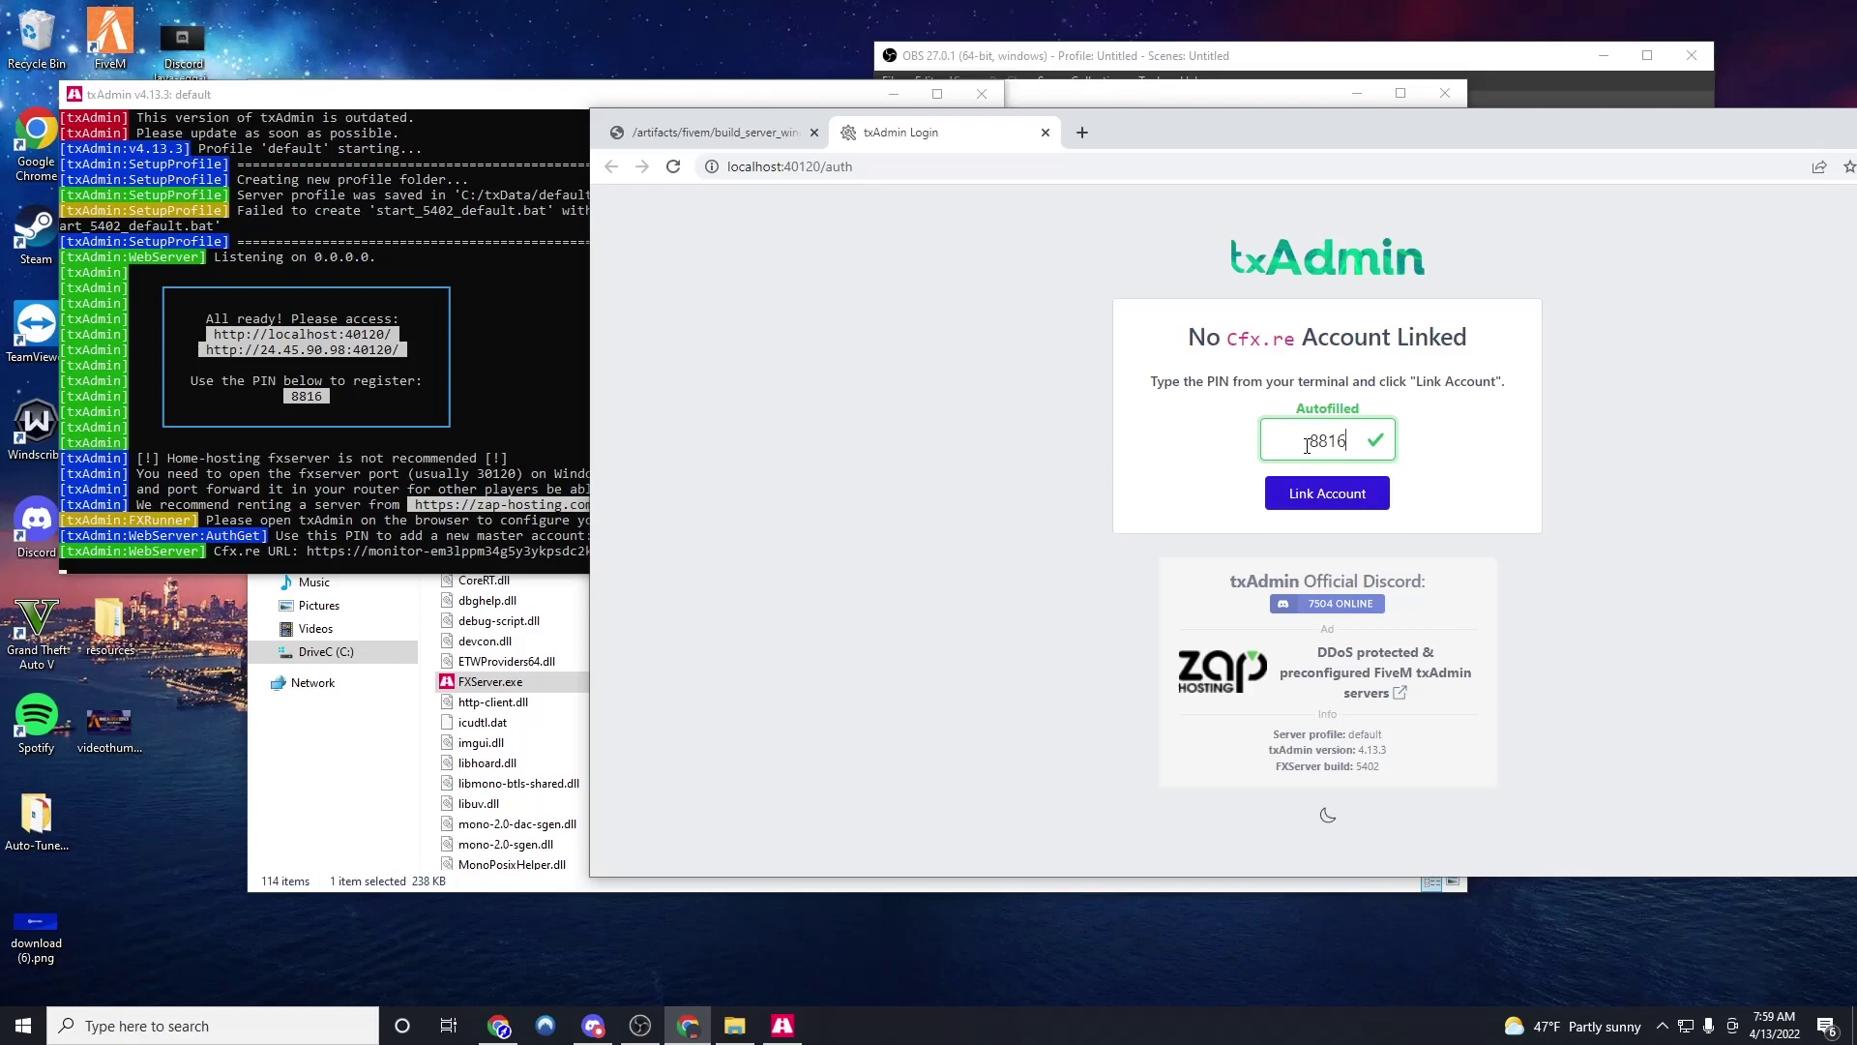
Link the Cfx.re account, set a confirmed backup password, accept the ToS, and create the master account.
{"action": "left_click", "coordinate": [1308, 499]}
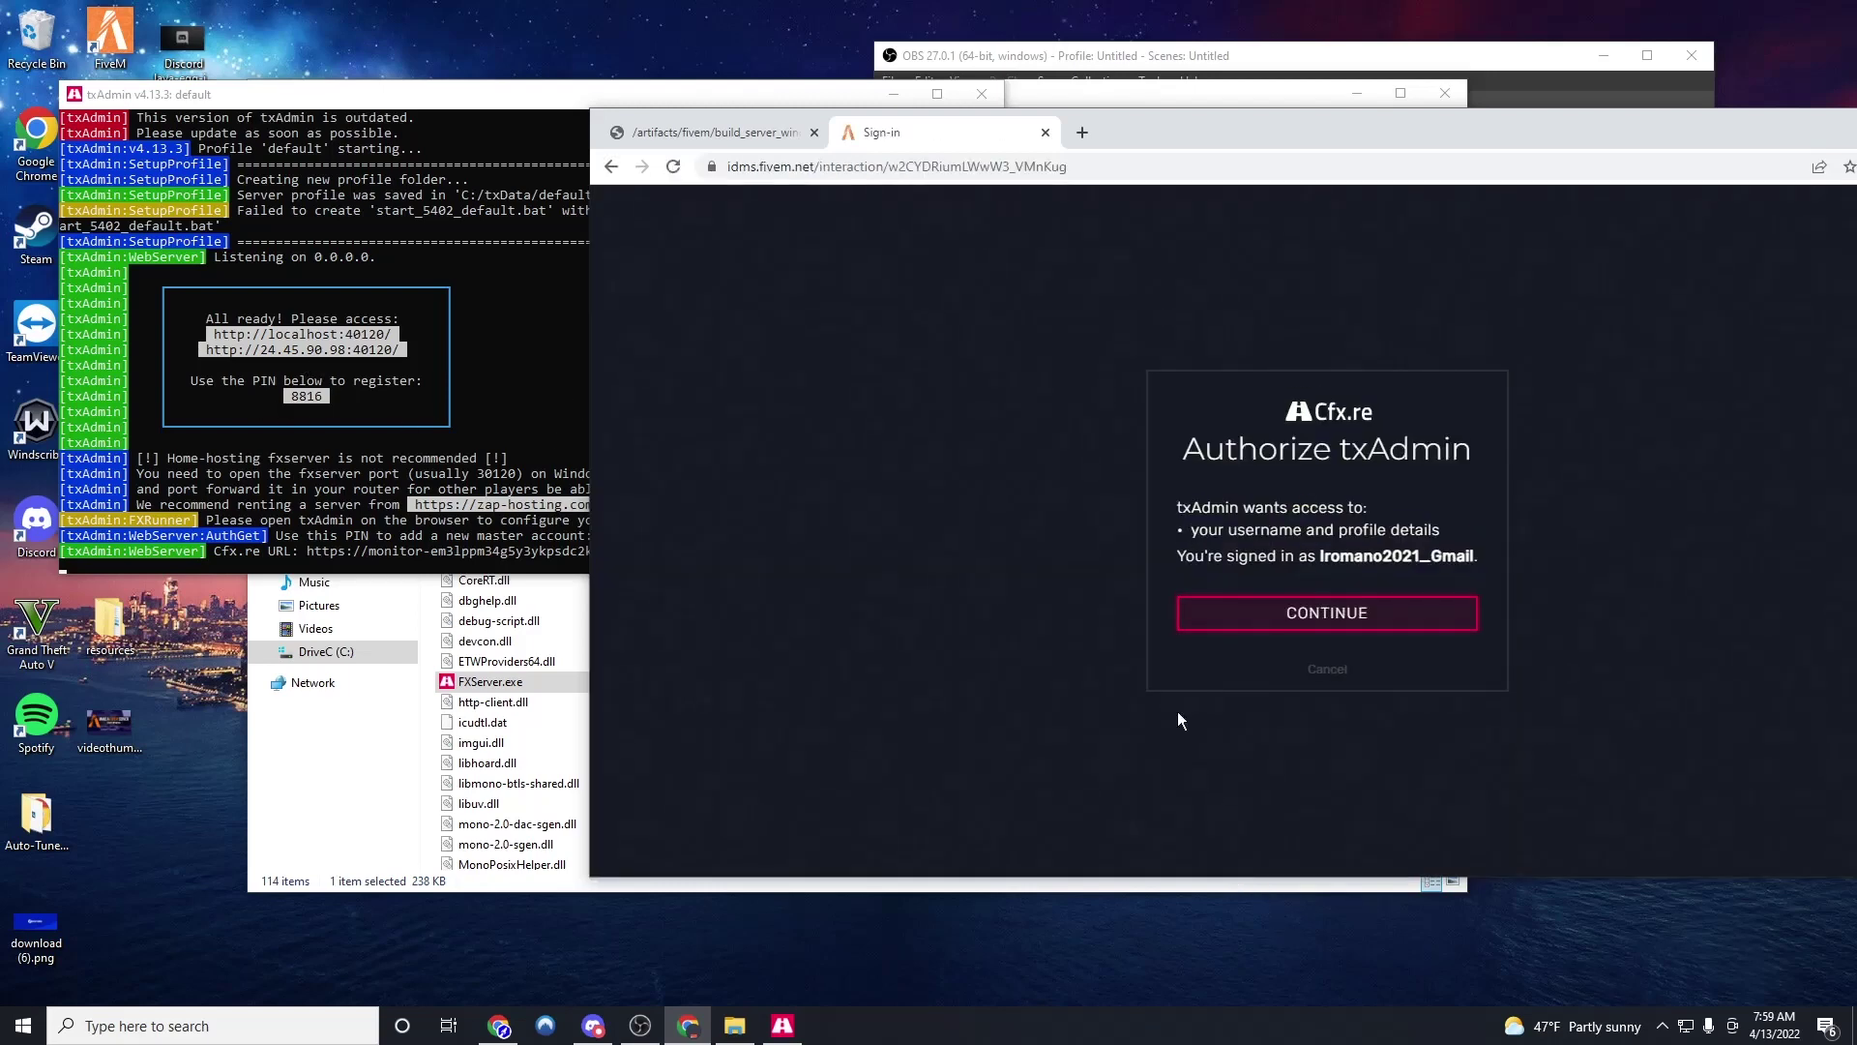
{"action": "left_click", "coordinate": [1284, 622]}
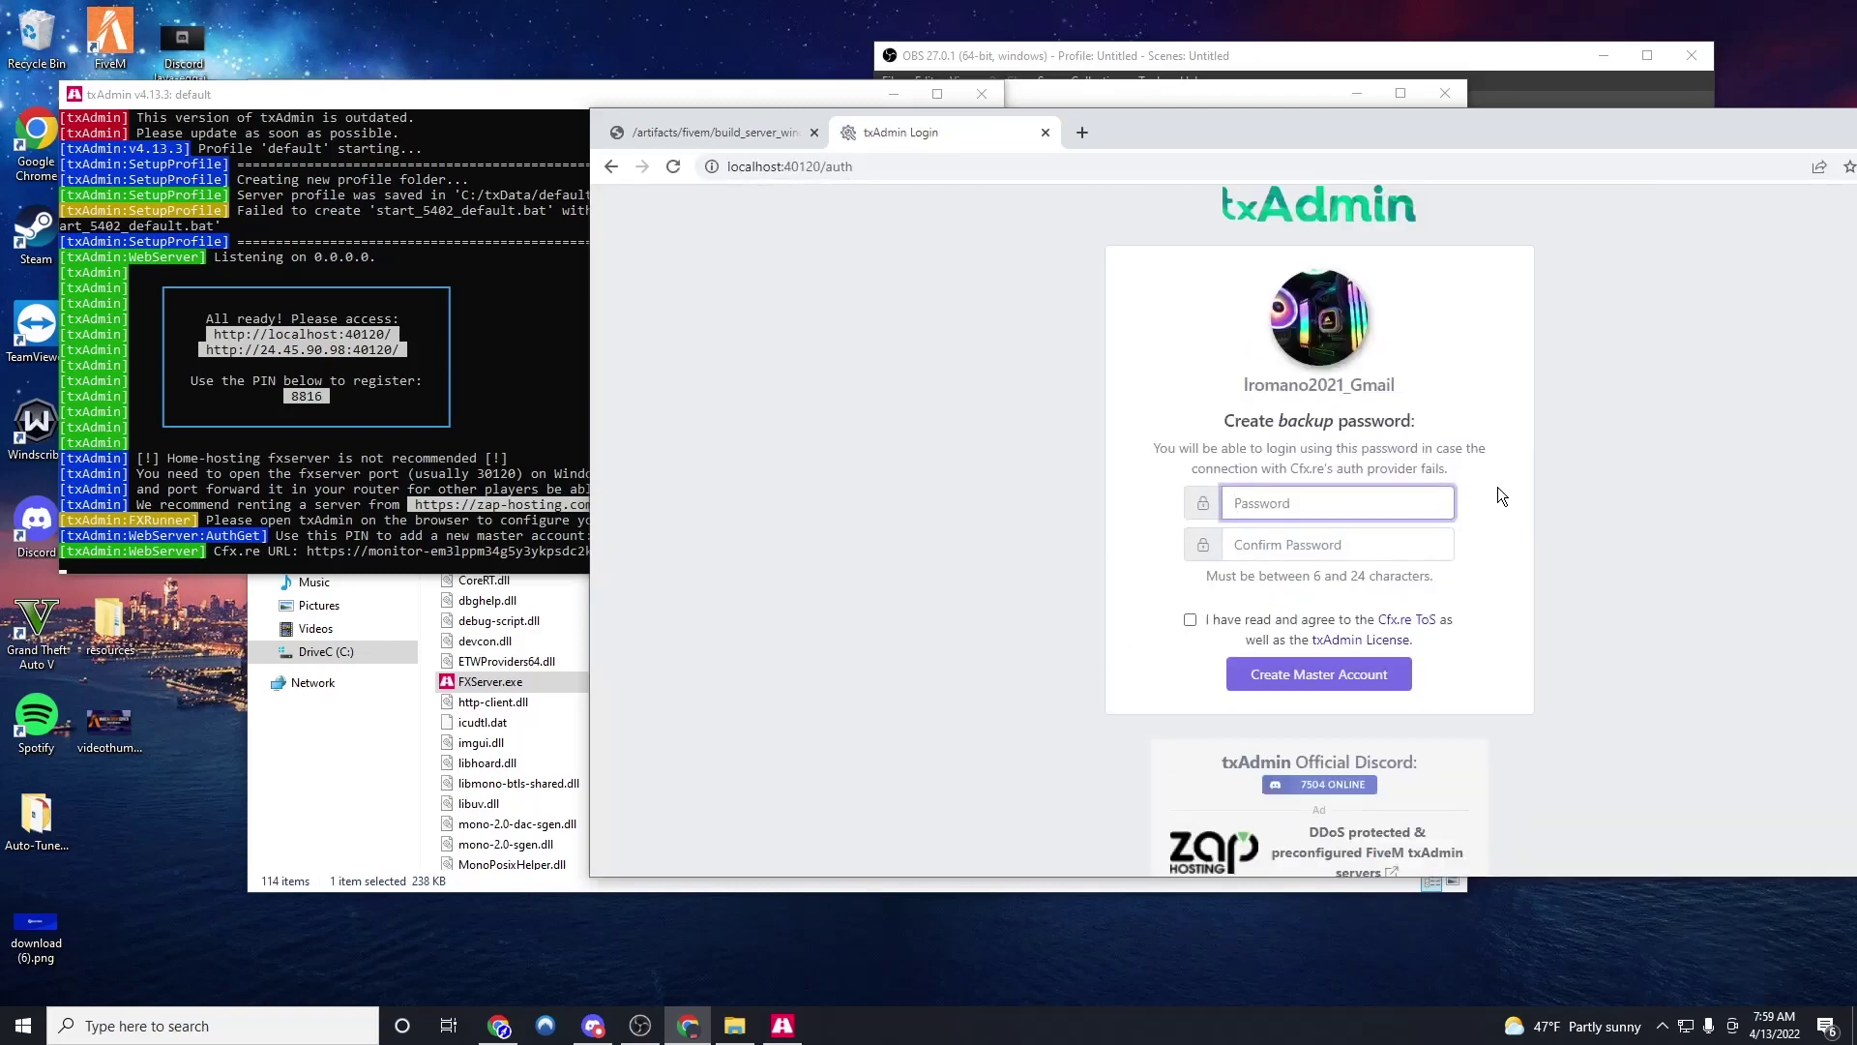
{"action": "type", "text": "•••••••••"}
{"action": "key", "text": "Tab"}
{"action": "type", "text": "•••••••••"}
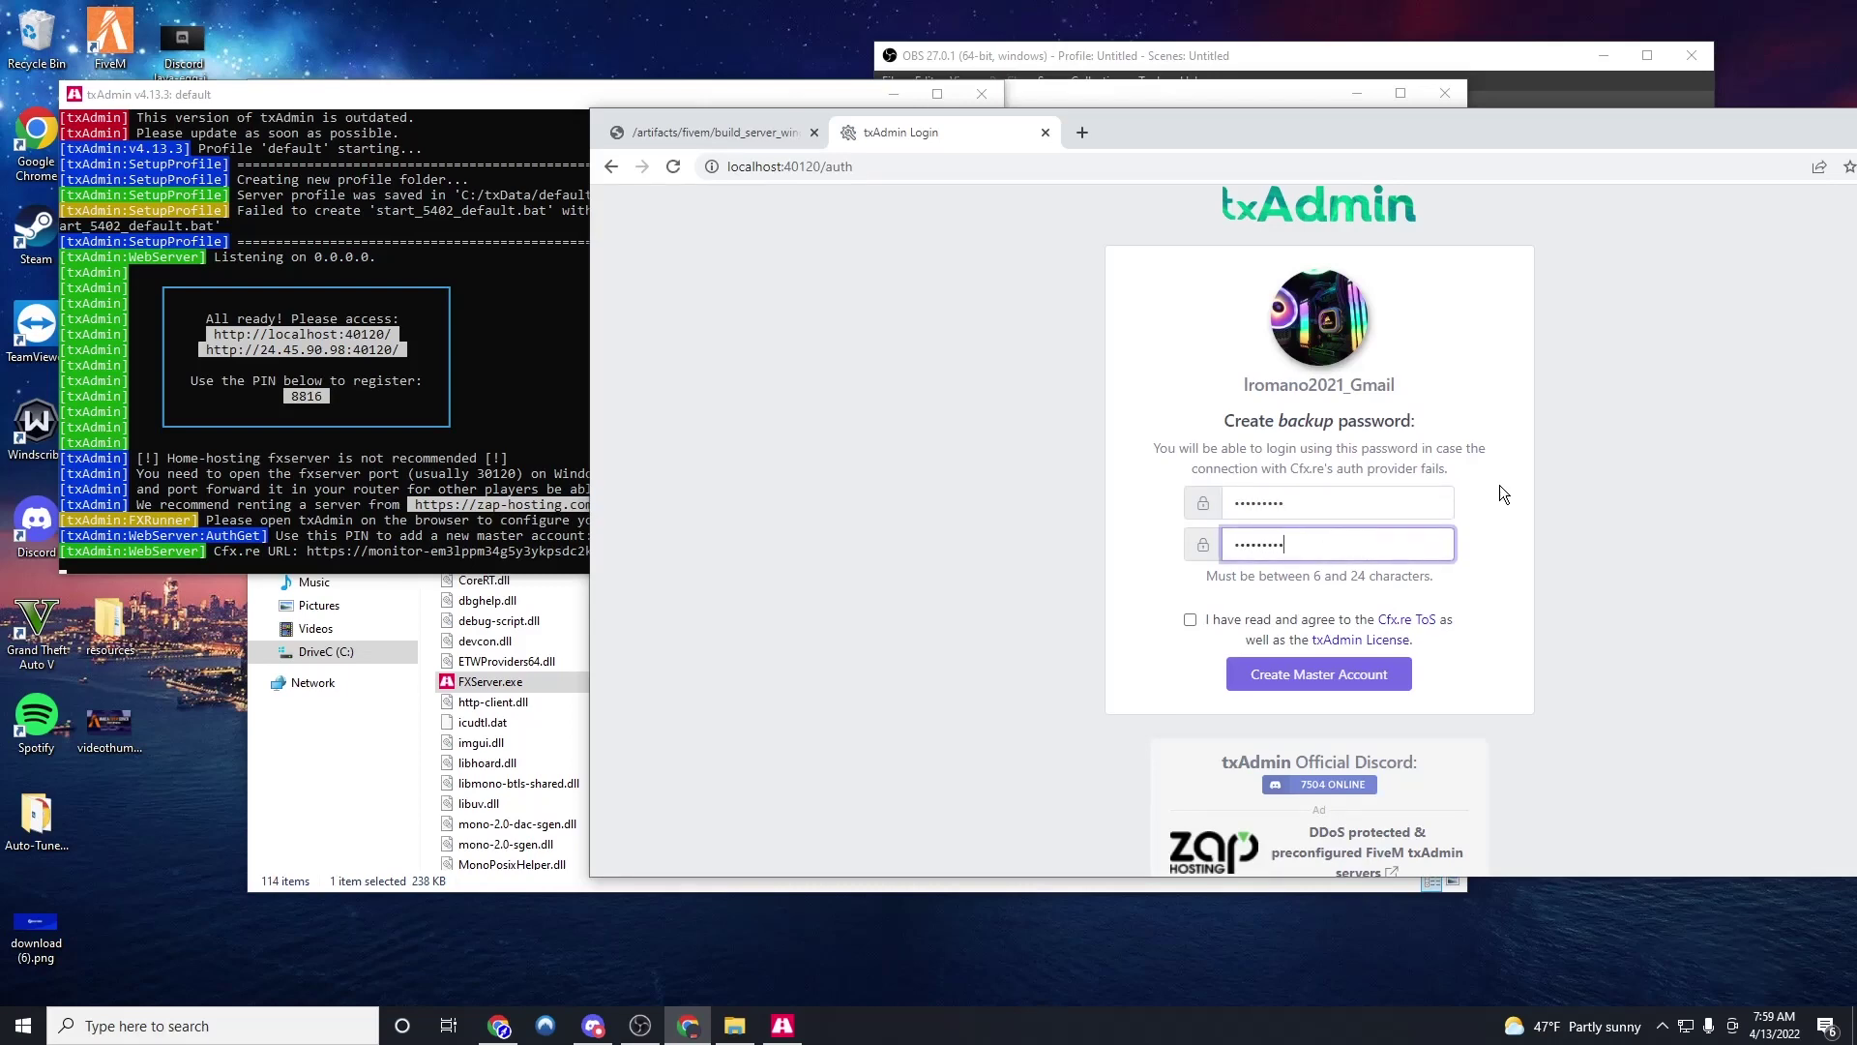
{"action": "left_click", "coordinate": [1192, 620]}
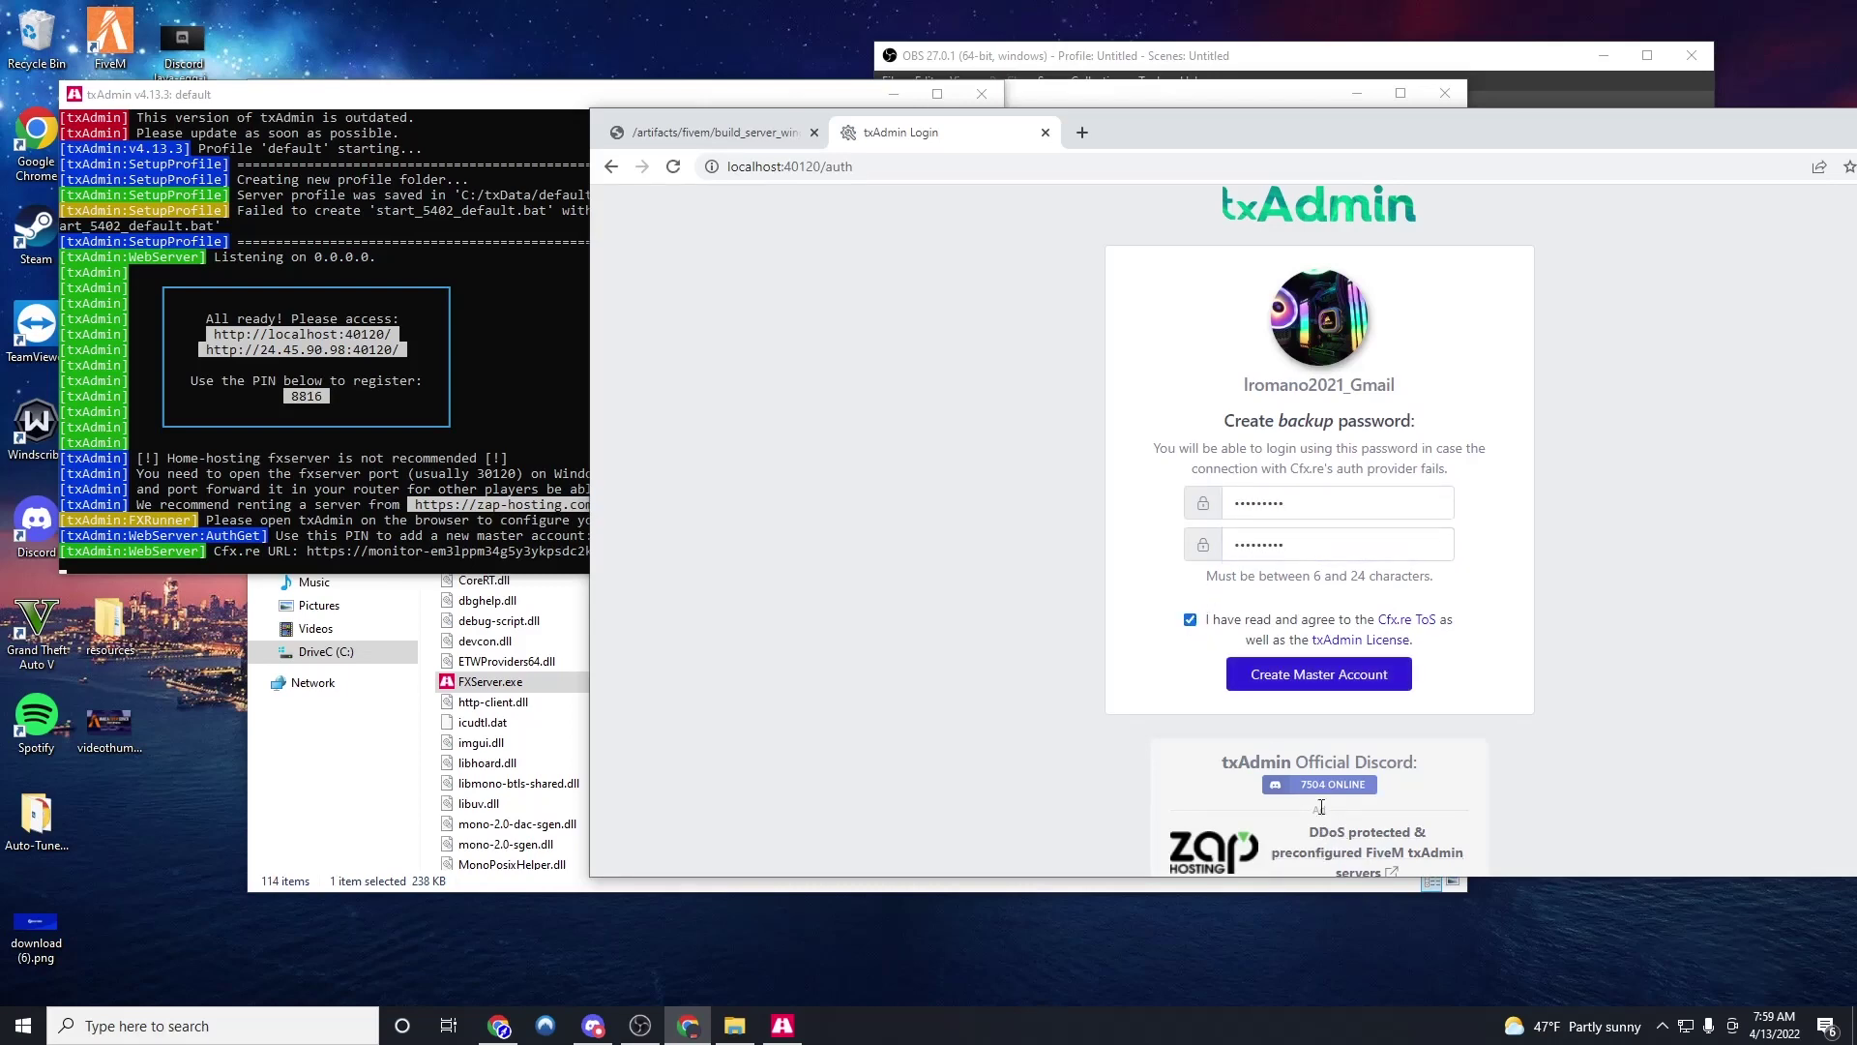
{"action": "left_click", "coordinate": [1301, 682]}
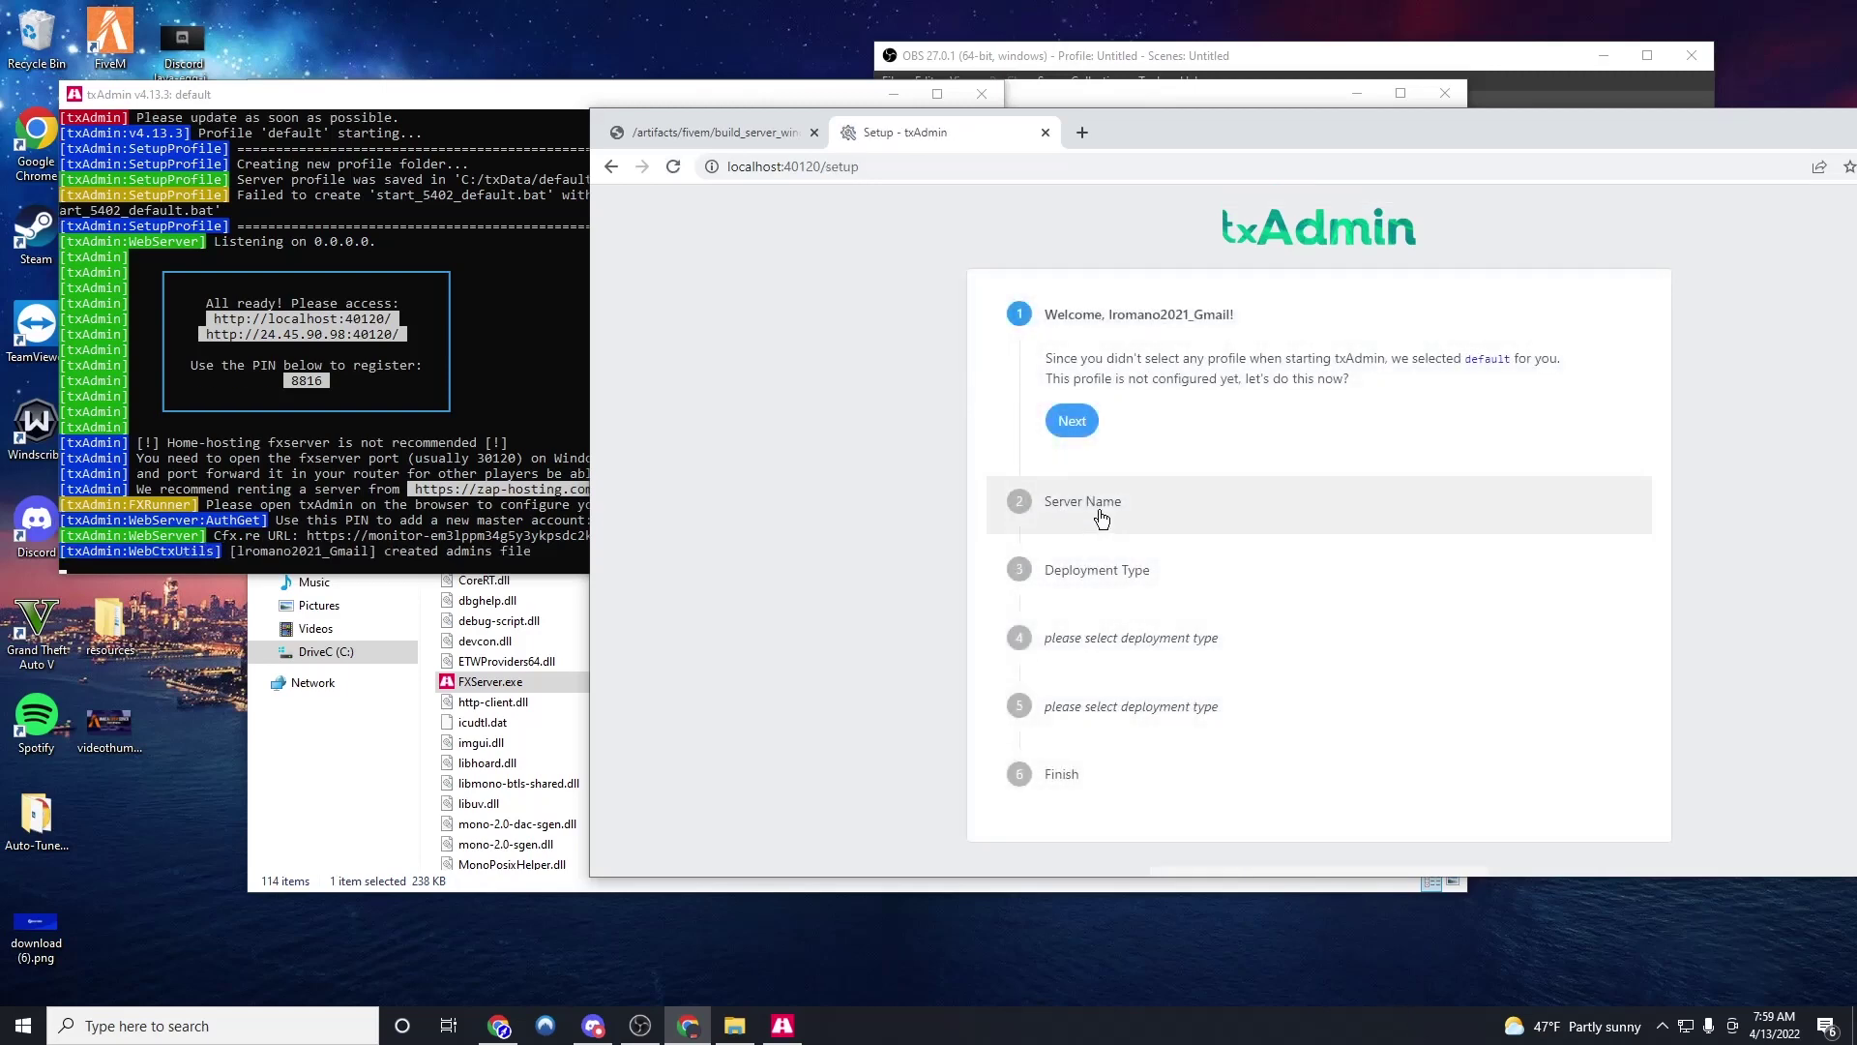
Name the new server profile CyberTest.
{"action": "left_click", "coordinate": [1072, 420]}
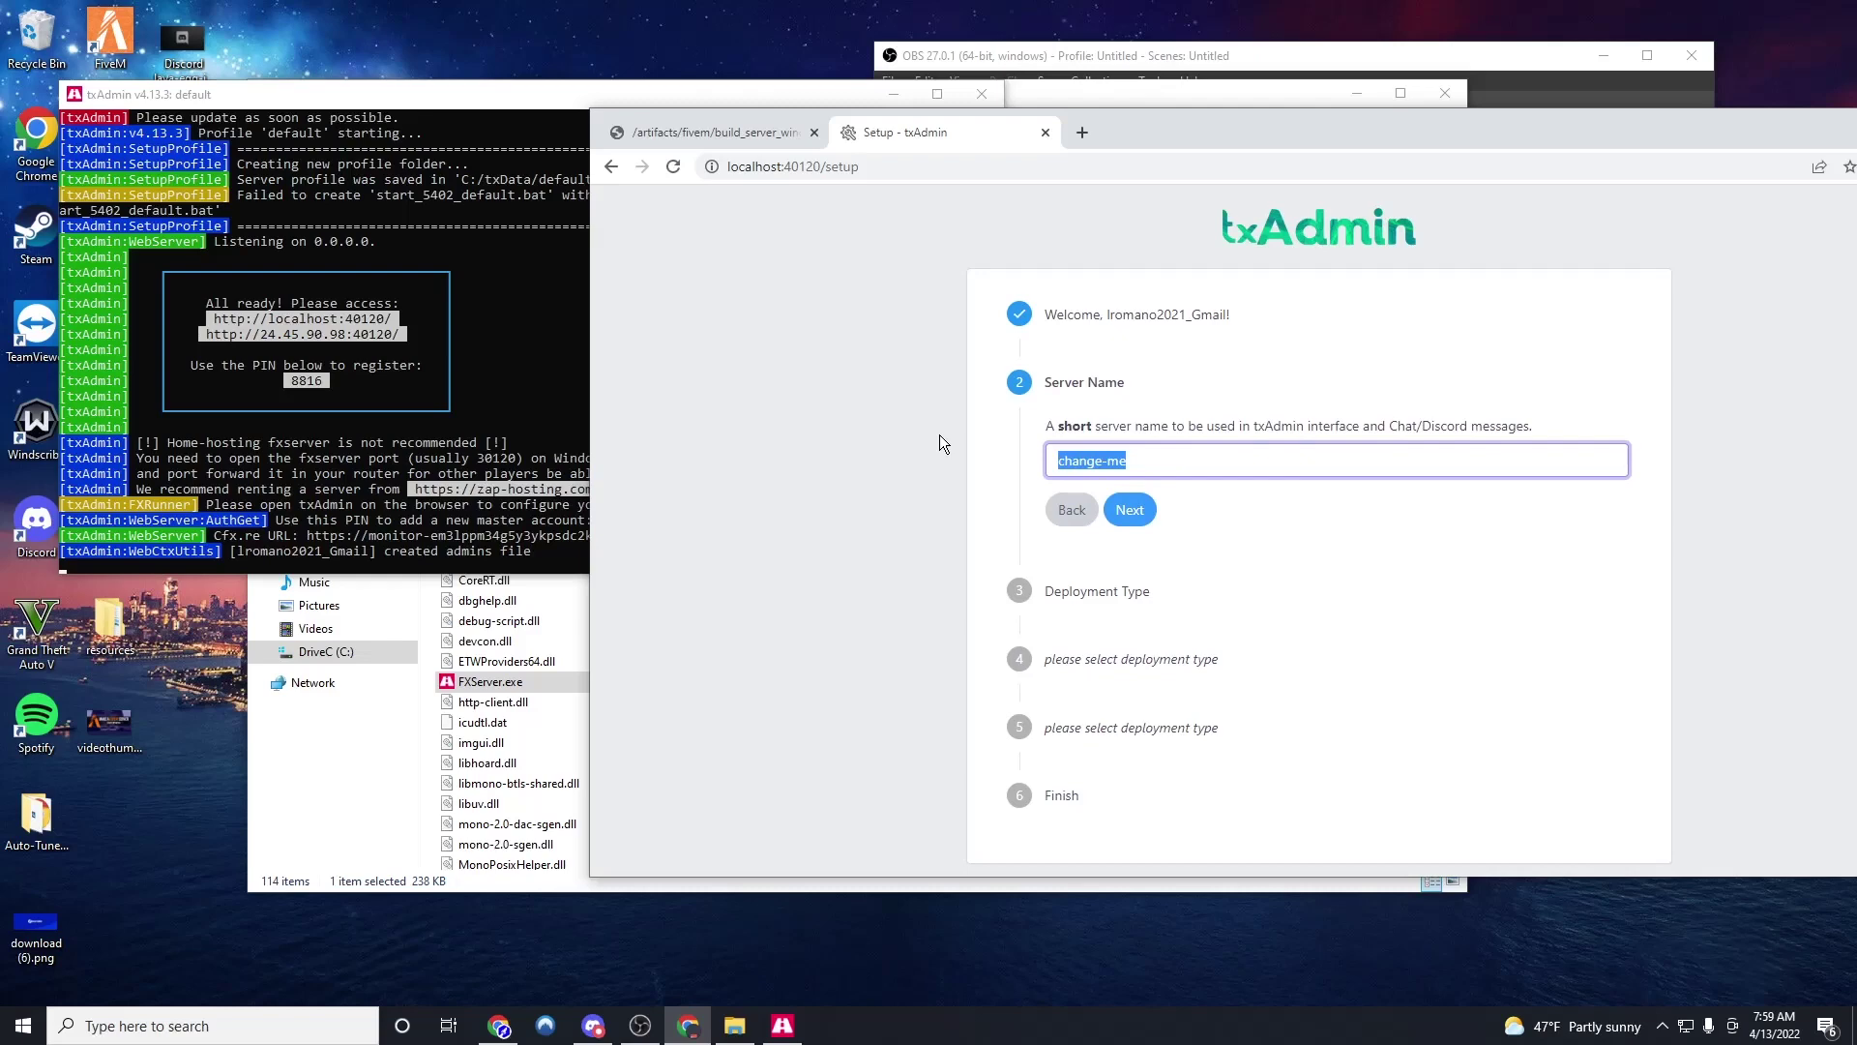
{"action": "type", "text": "CyberTest"}
{"action": "left_click", "coordinate": [1129, 510]}
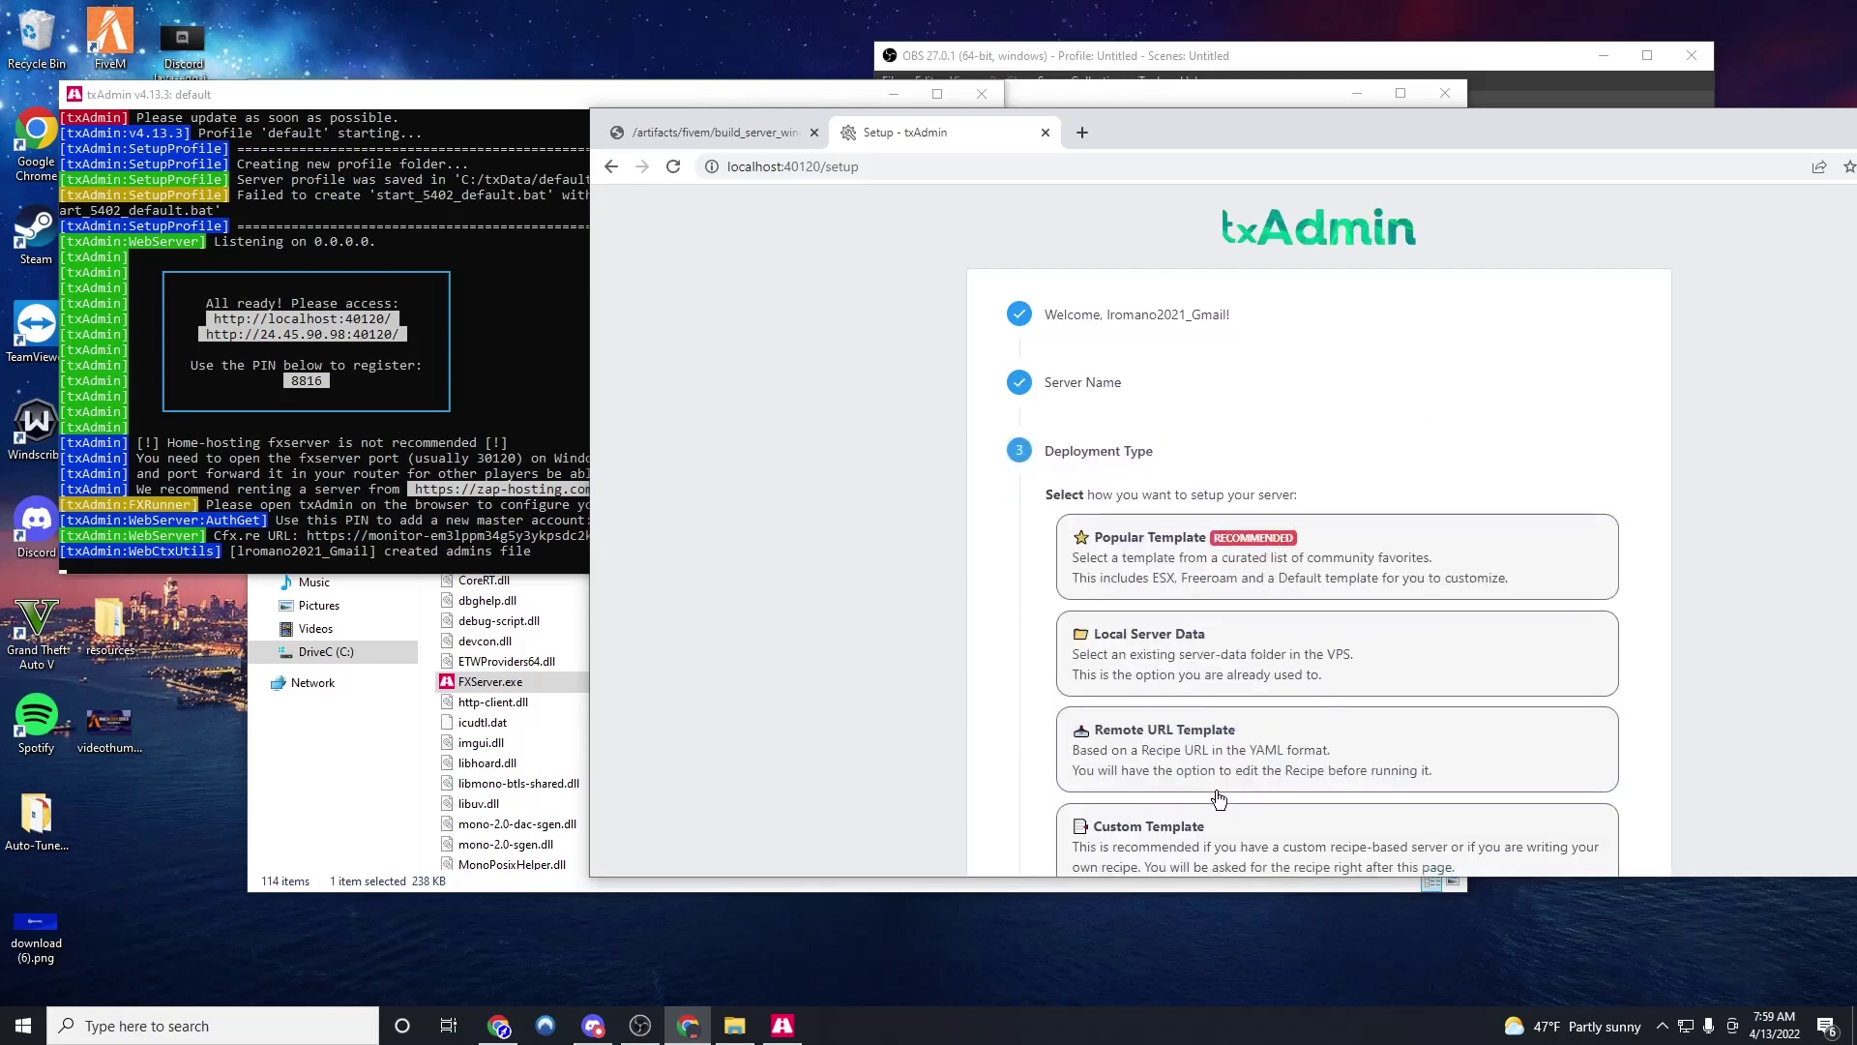
Choose the CFX Default popular template, accept the suggested data folder, and open the recipe deployer.
{"action": "scroll", "coordinate": [1653, 345], "scroll_direction": "down", "scroll_amount": 1}
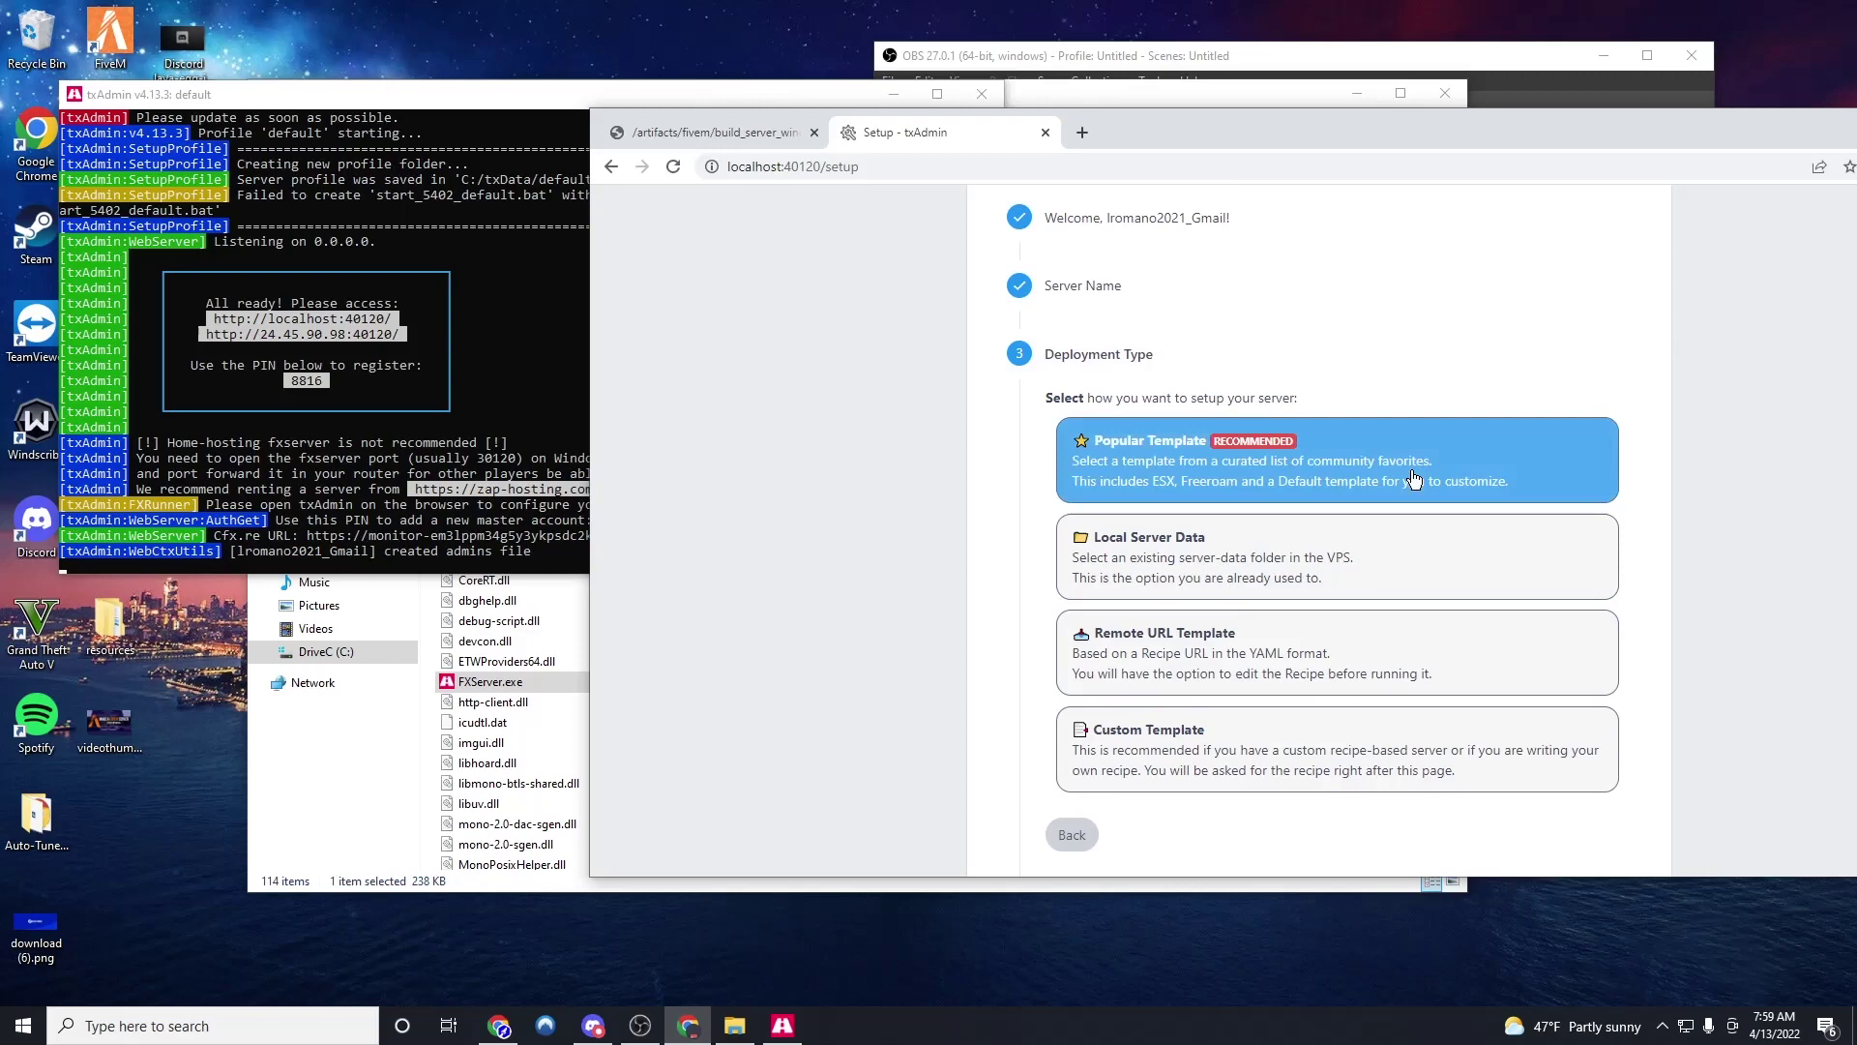
{"action": "left_click", "coordinate": [1354, 463]}
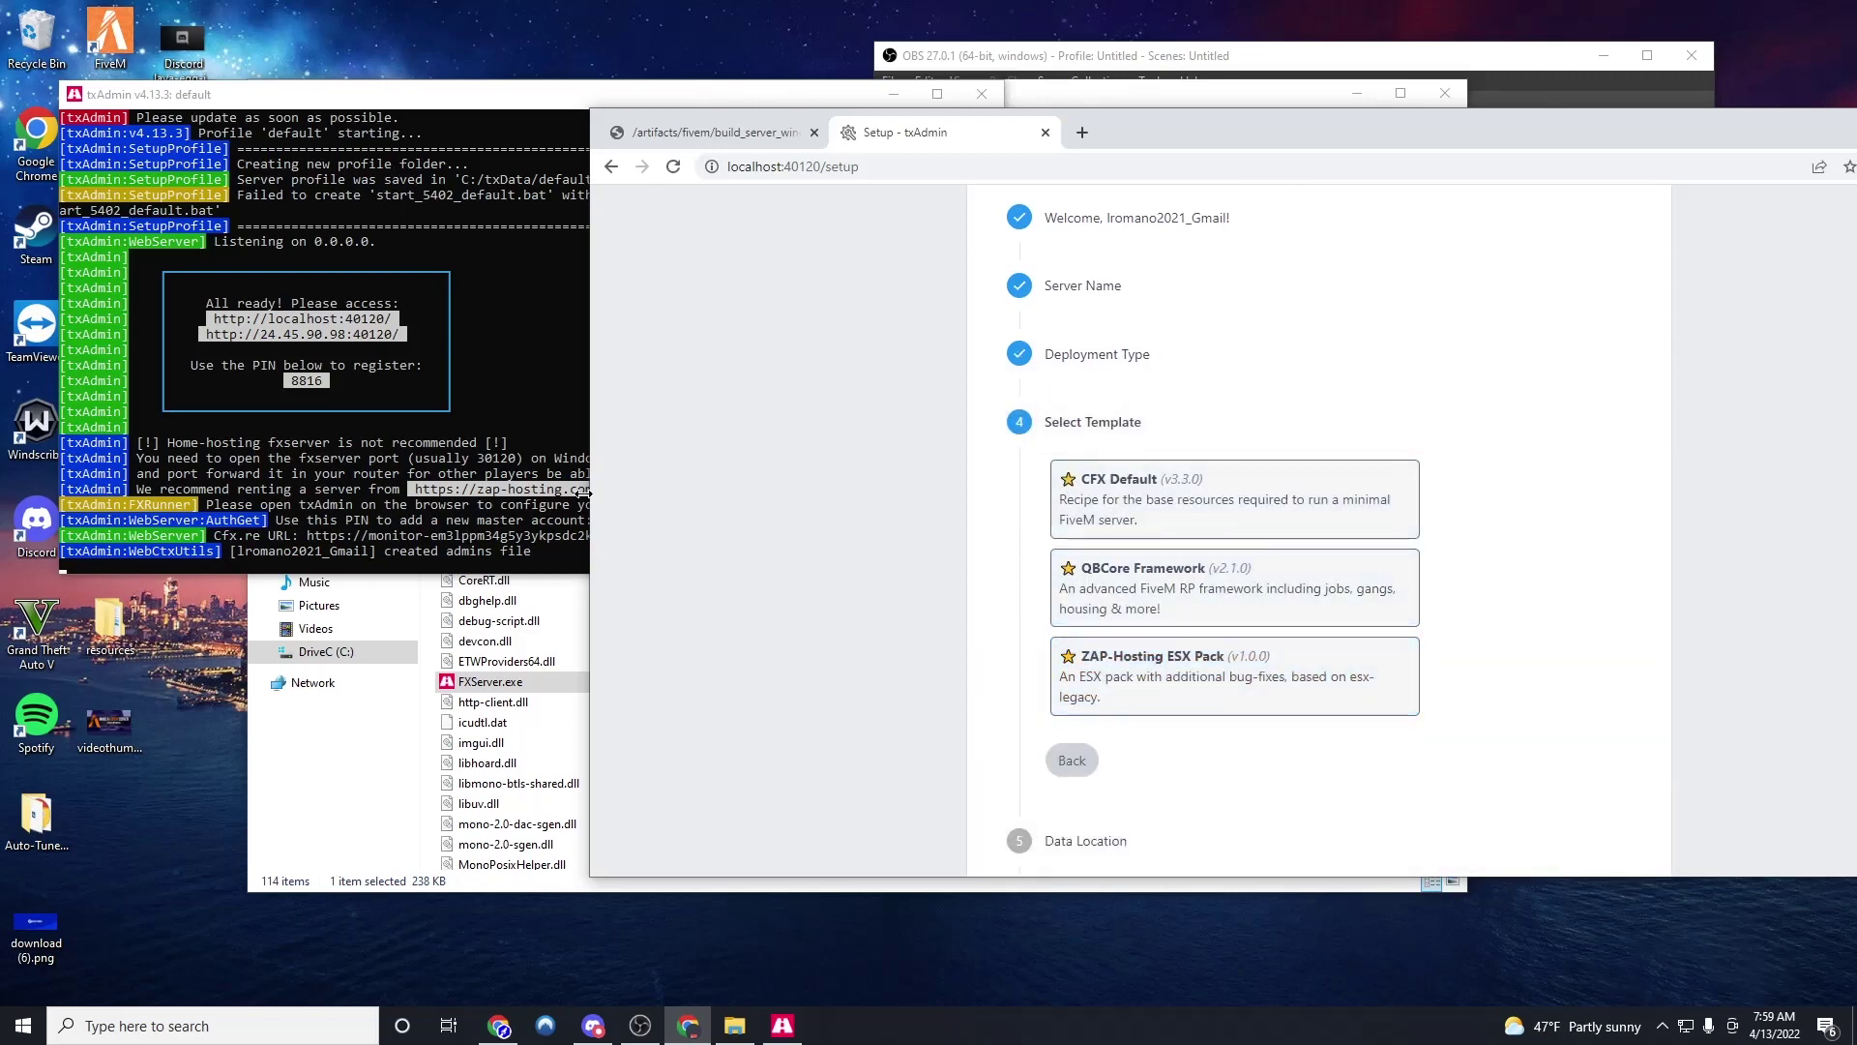
{"action": "left_click", "coordinate": [1130, 527]}
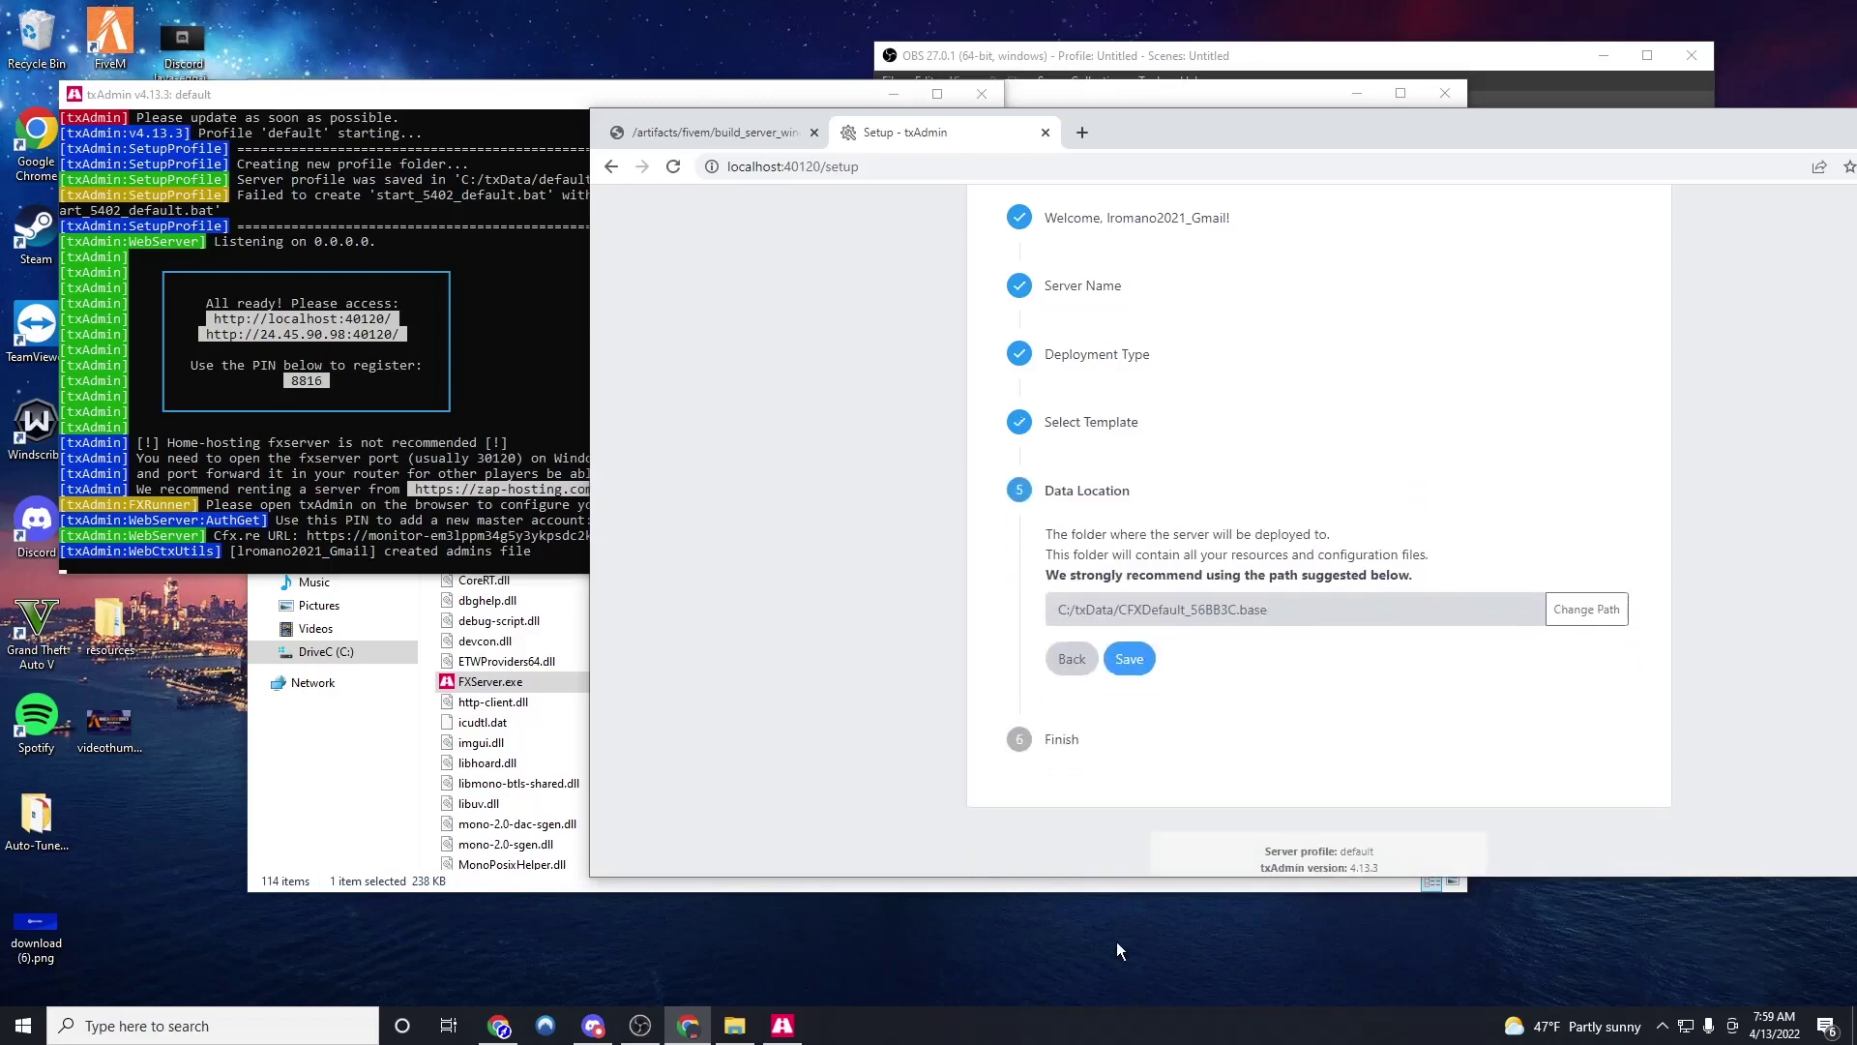
{"action": "left_click", "coordinate": [1130, 660]}
{"action": "left_click", "coordinate": [1122, 696]}
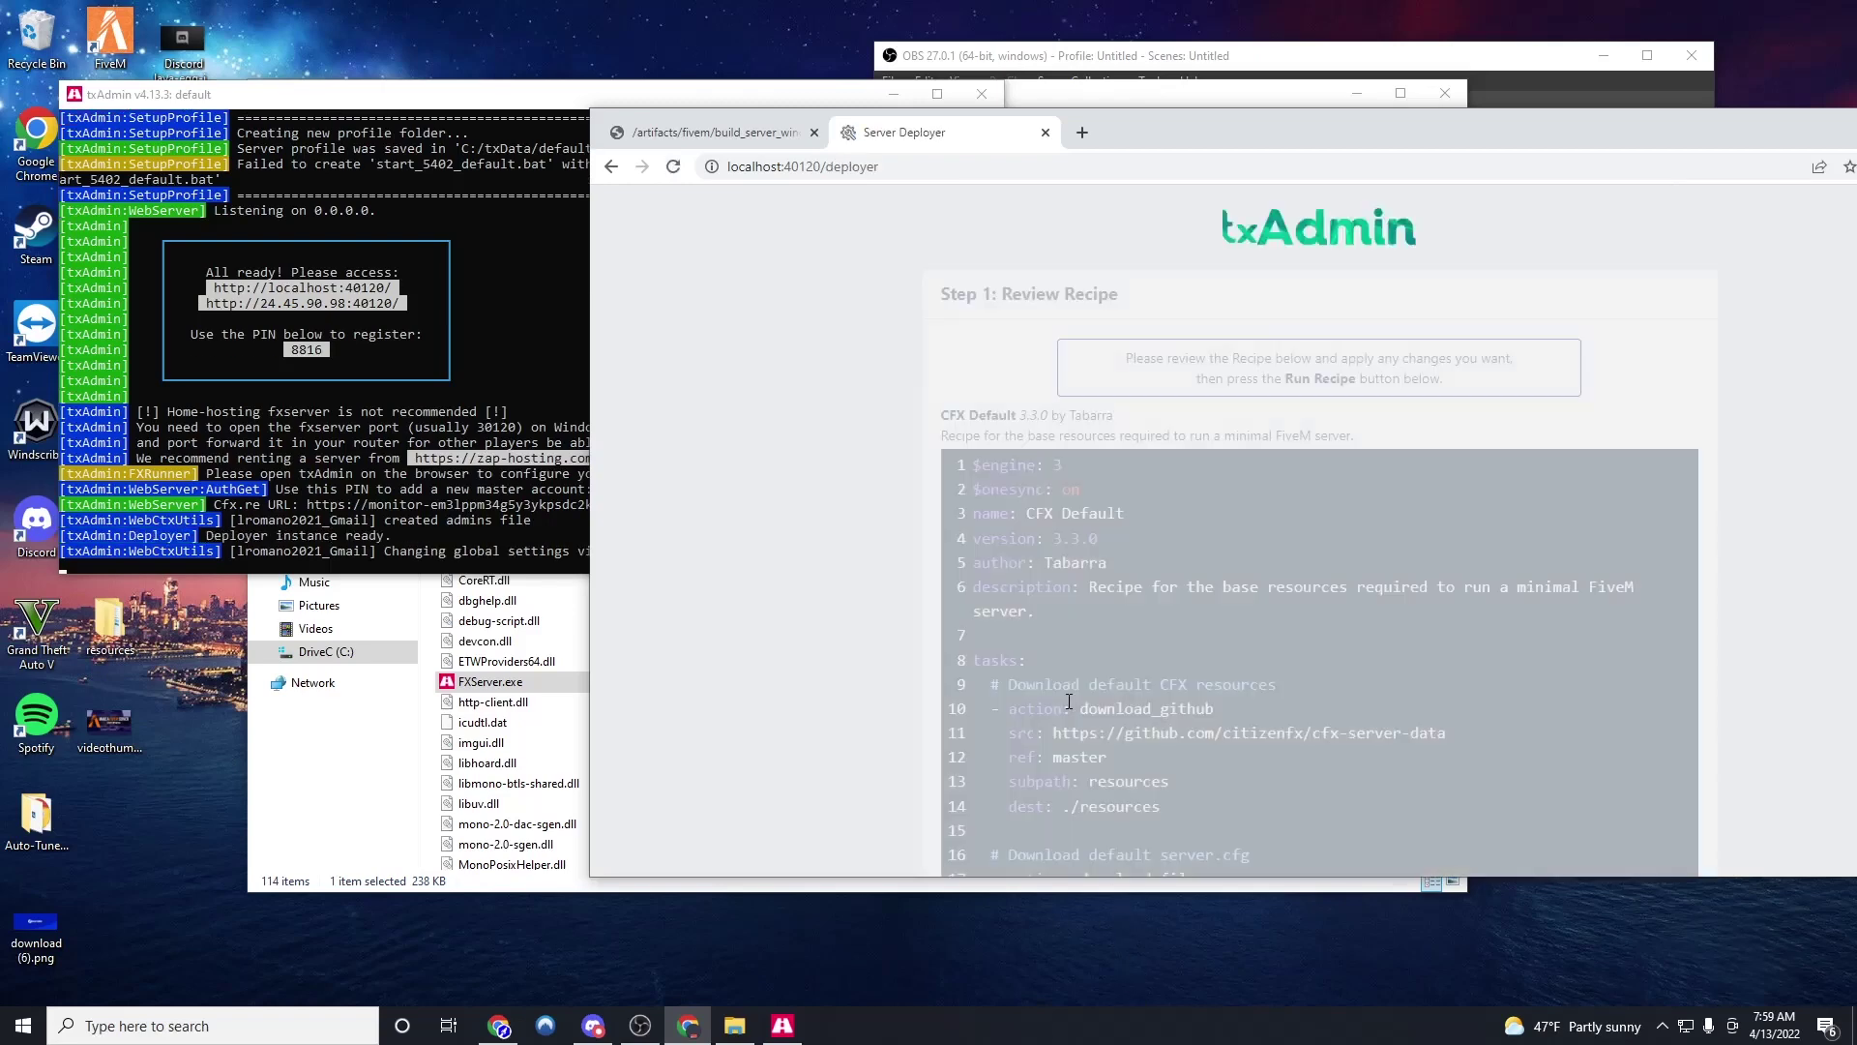
{"action": "scroll", "coordinate": [1165, 529], "scroll_direction": "down", "scroll_amount": 5}
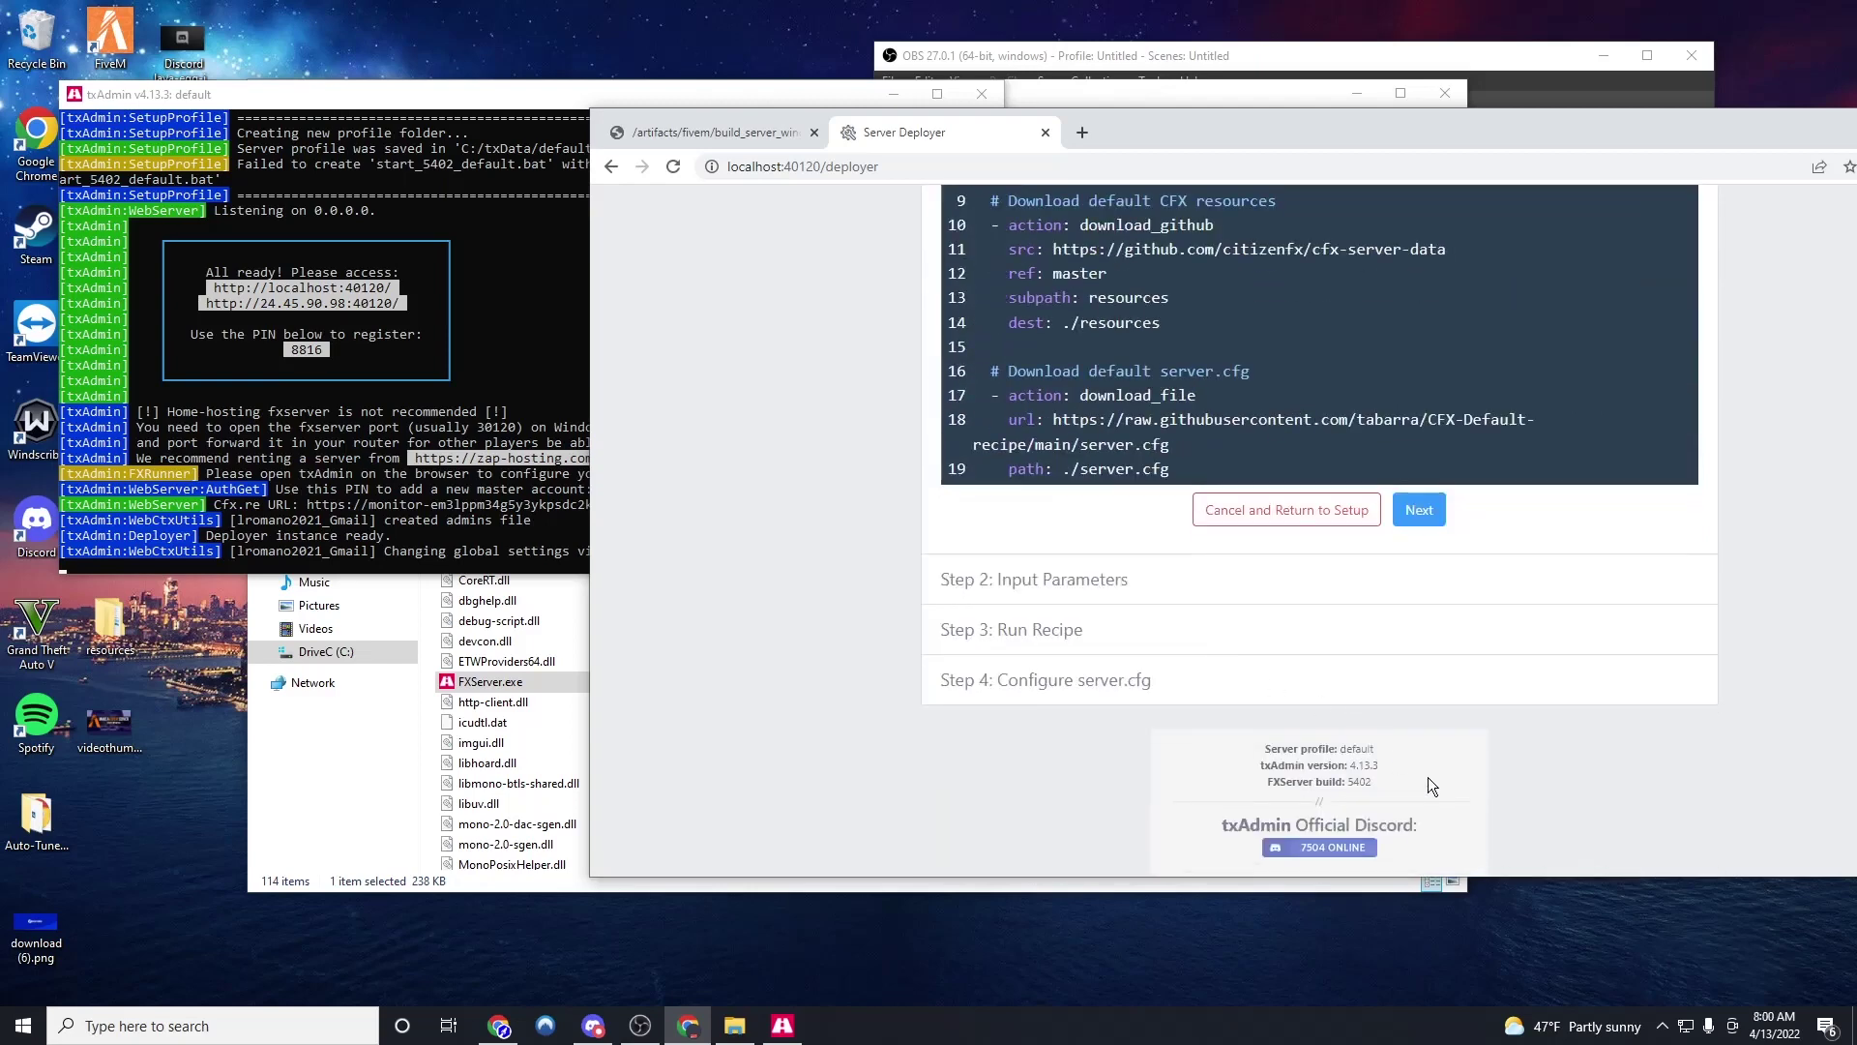
Advance the deployer to parameters, then open Keymaster in a new tab and sign in.
{"action": "left_click", "coordinate": [1419, 513]}
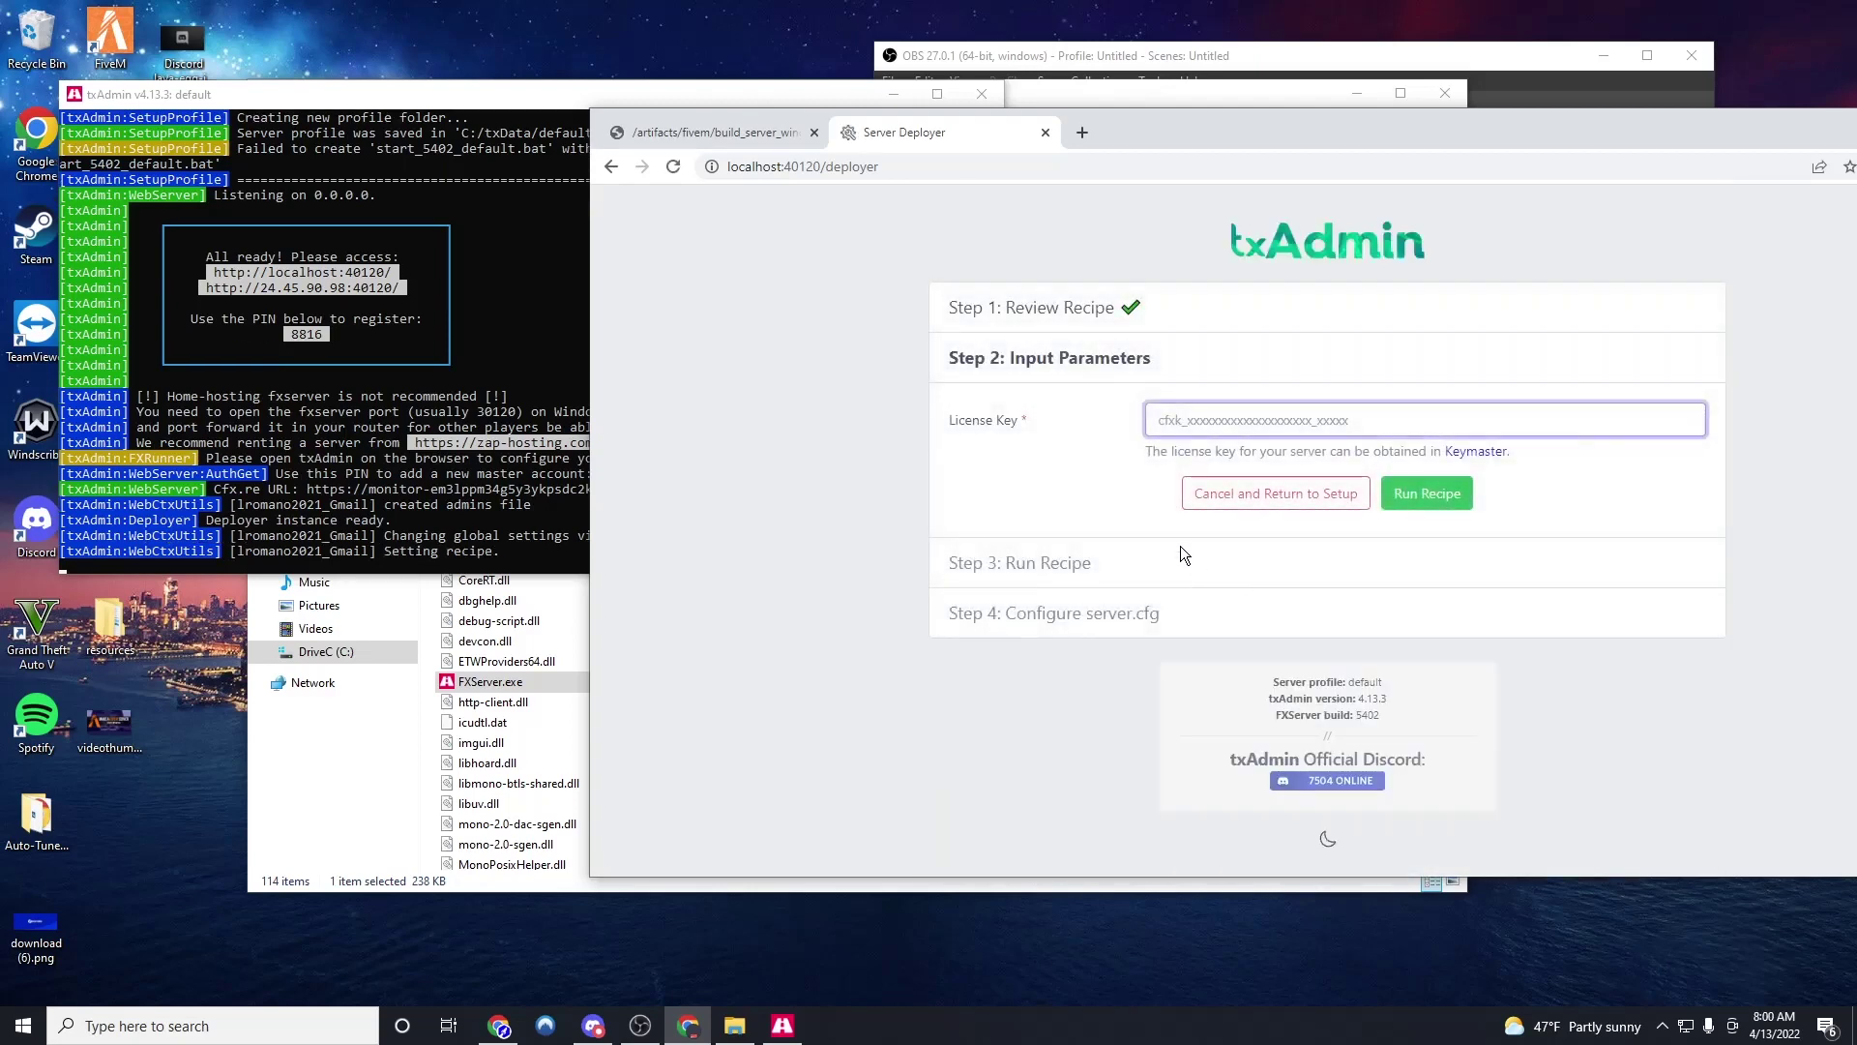
{"action": "left_click", "coordinate": [1084, 131]}
{"action": "type", "text": "keymaster"}
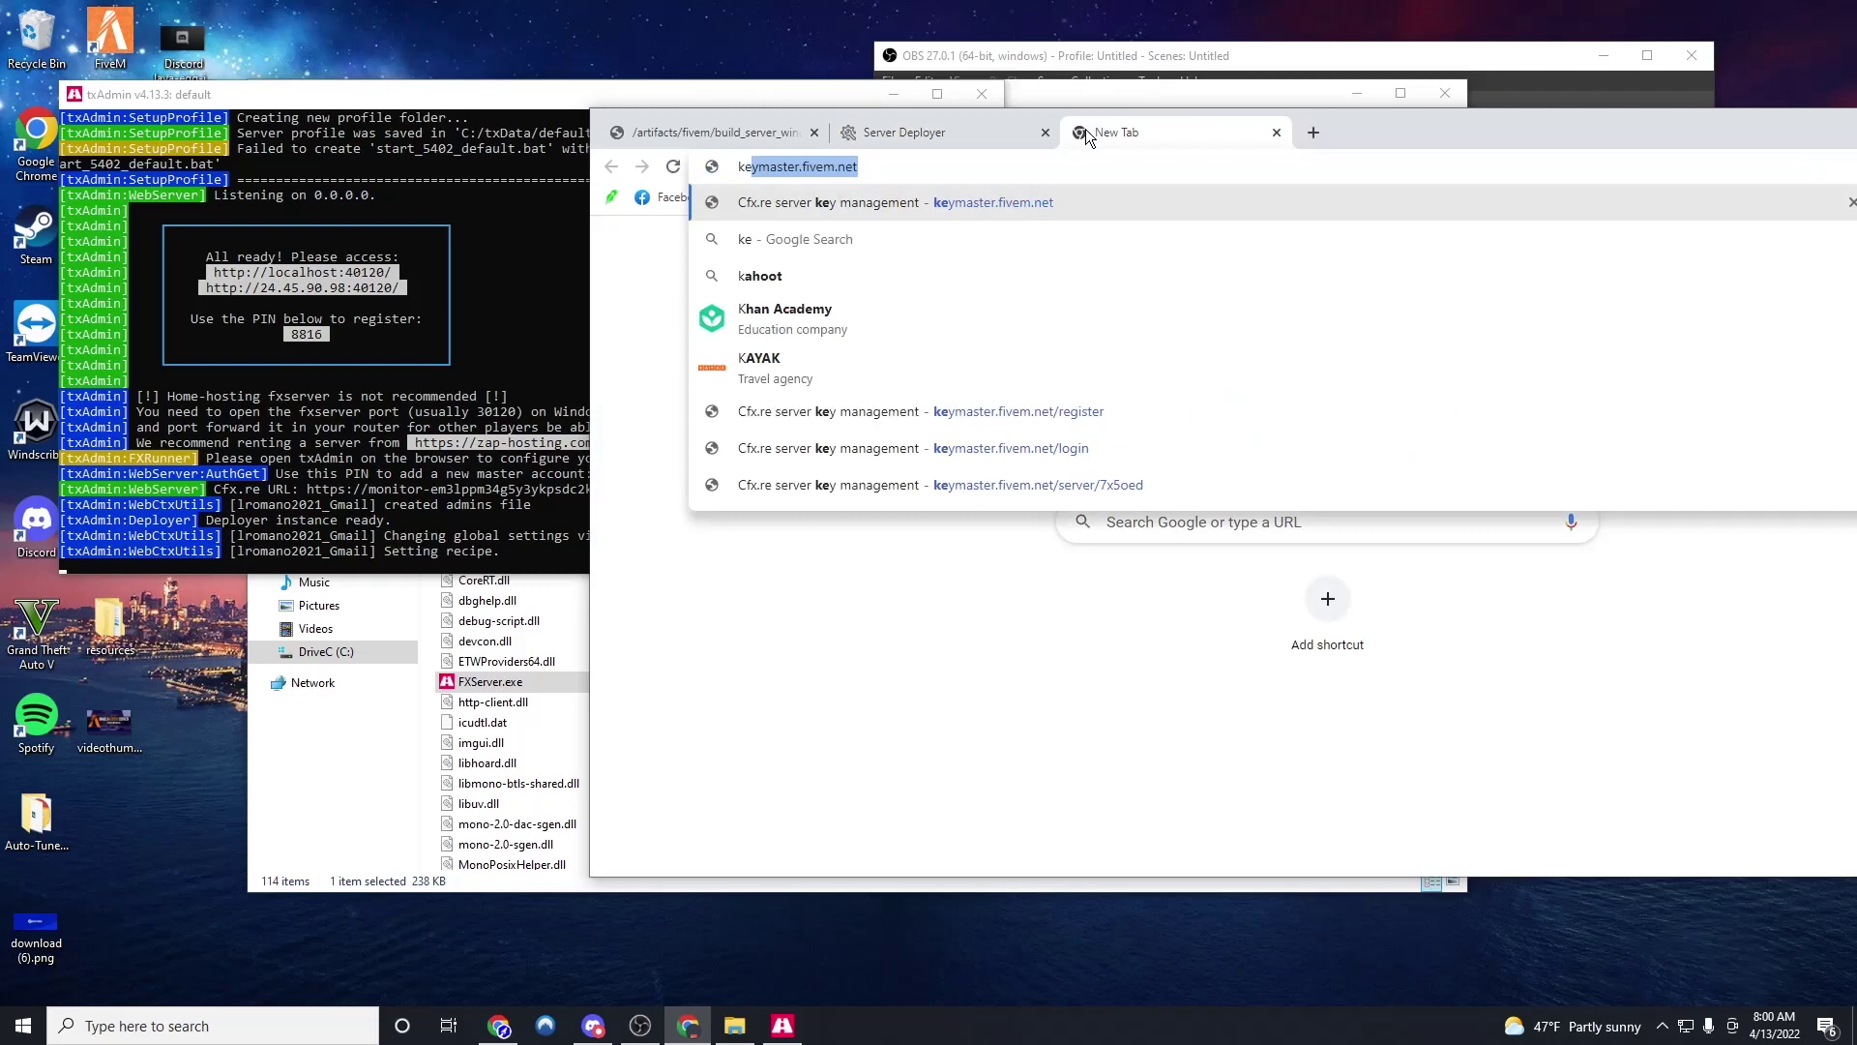
{"action": "key", "text": "Return"}
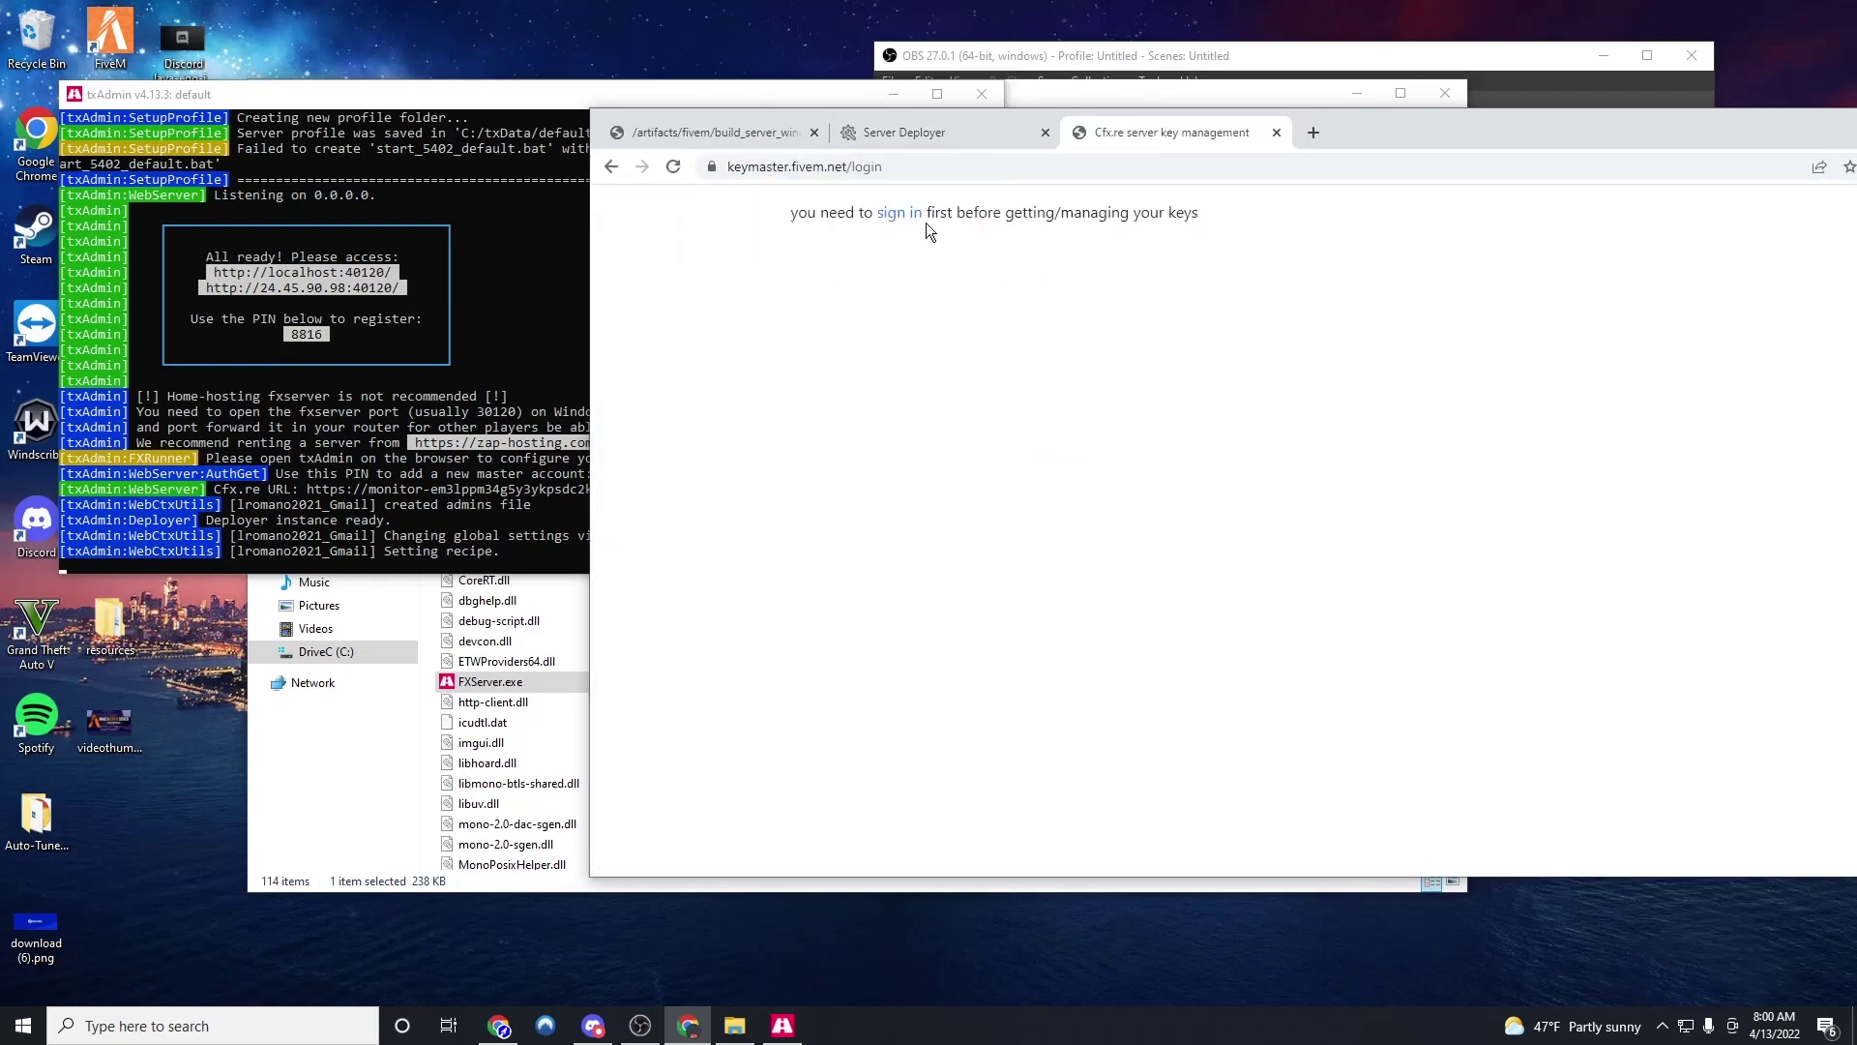
{"action": "left_click", "coordinate": [914, 214]}
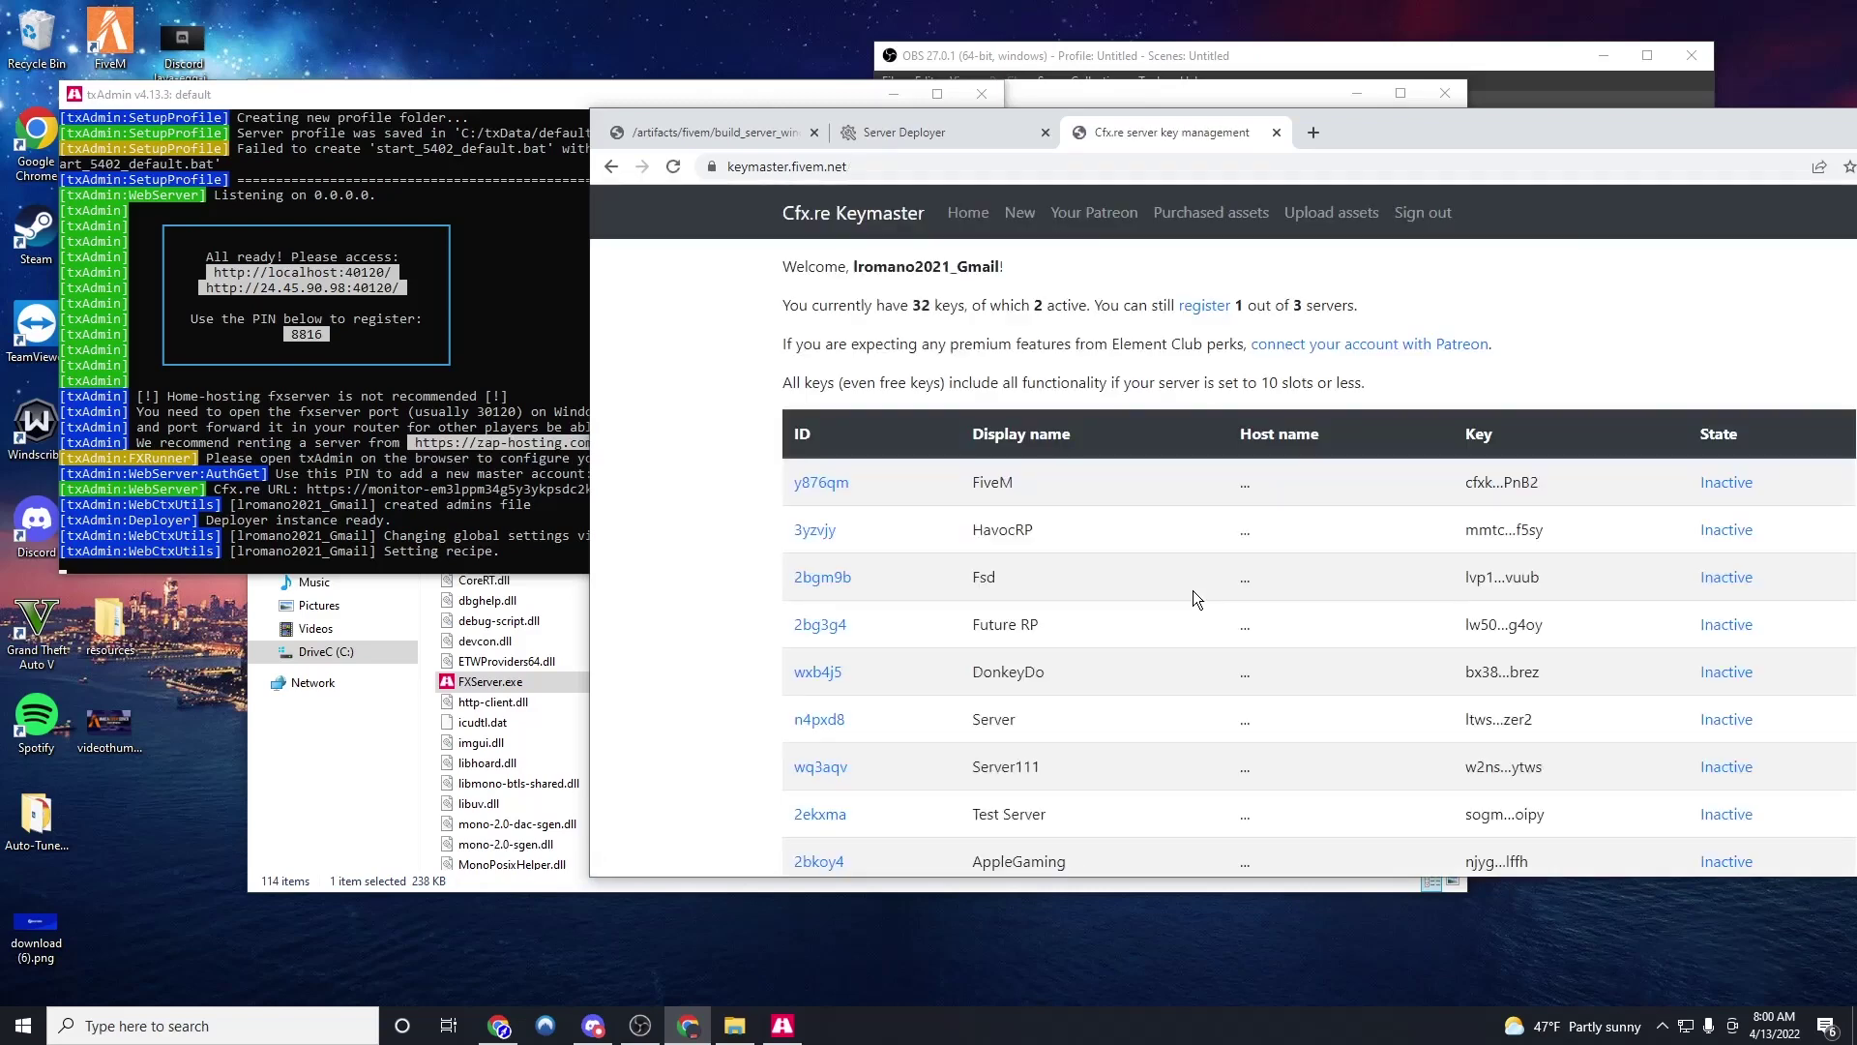
Start a new server key with display name Test and IP 127.0.0.1.
{"action": "left_click", "coordinate": [1207, 305]}
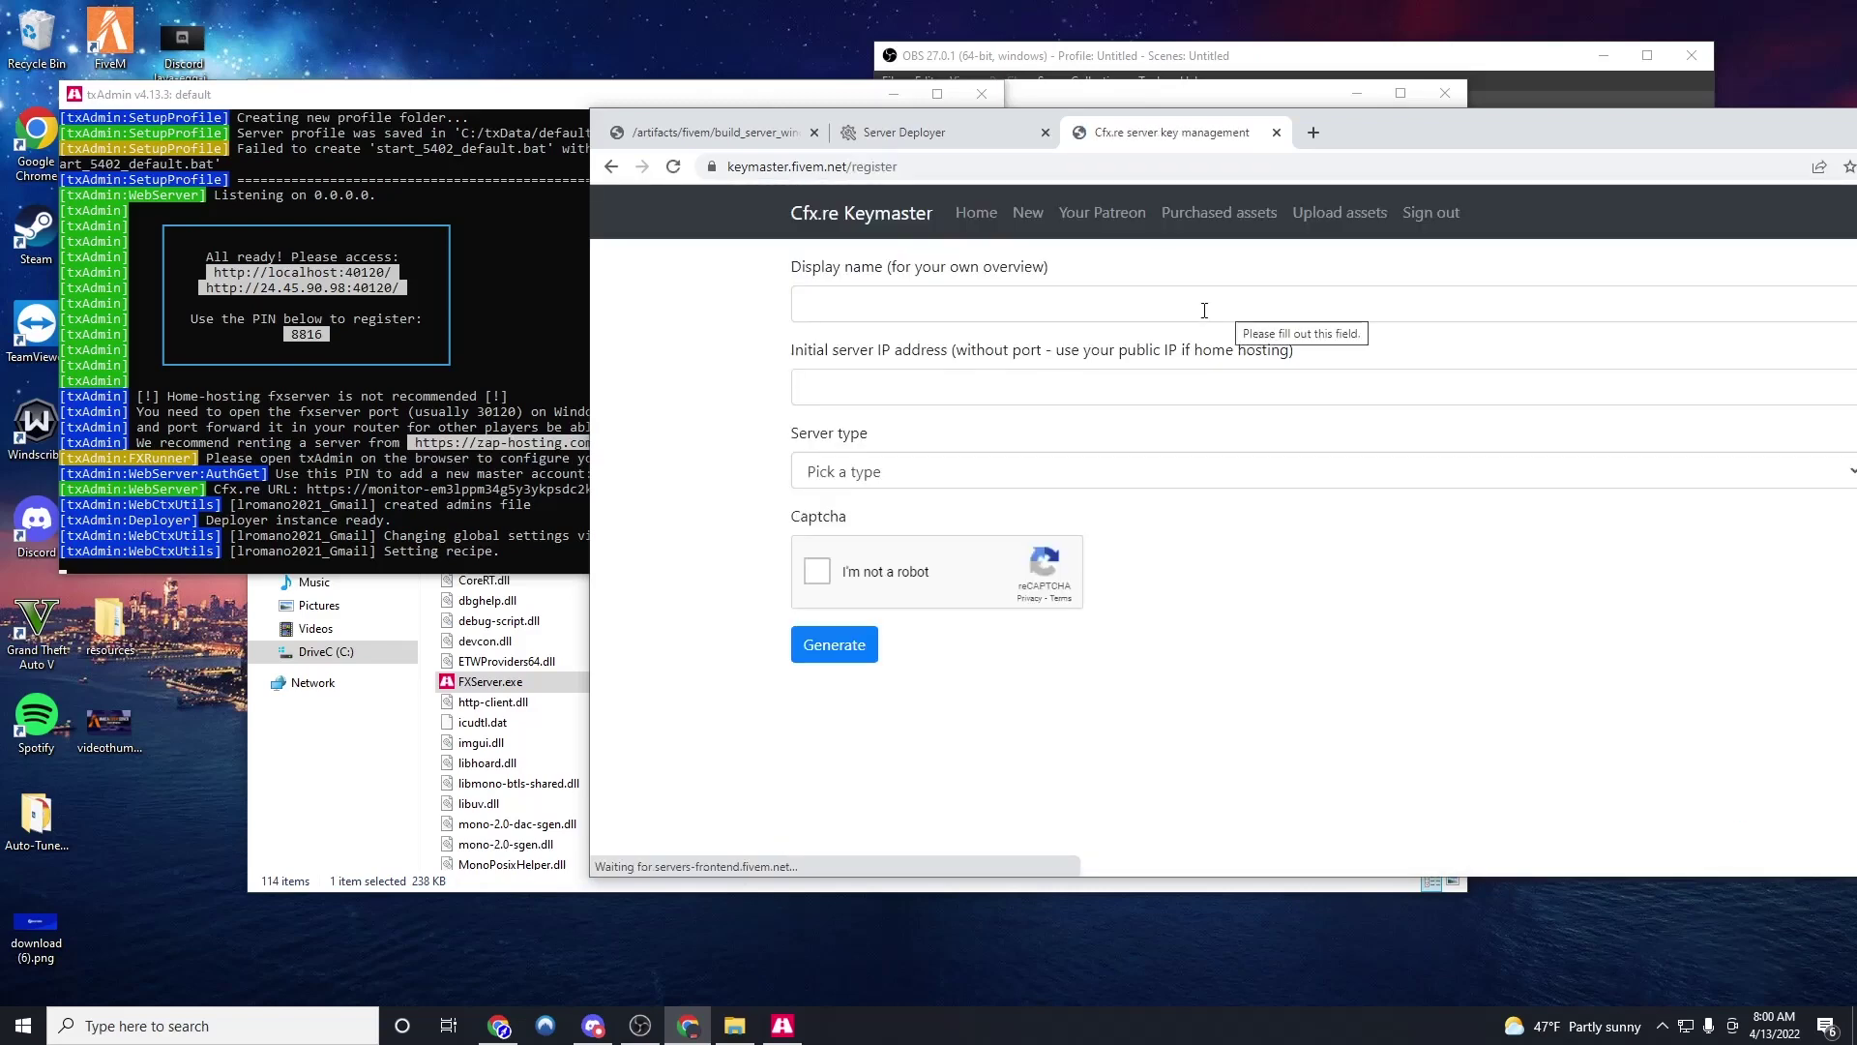
{"action": "left_click", "coordinate": [819, 306]}
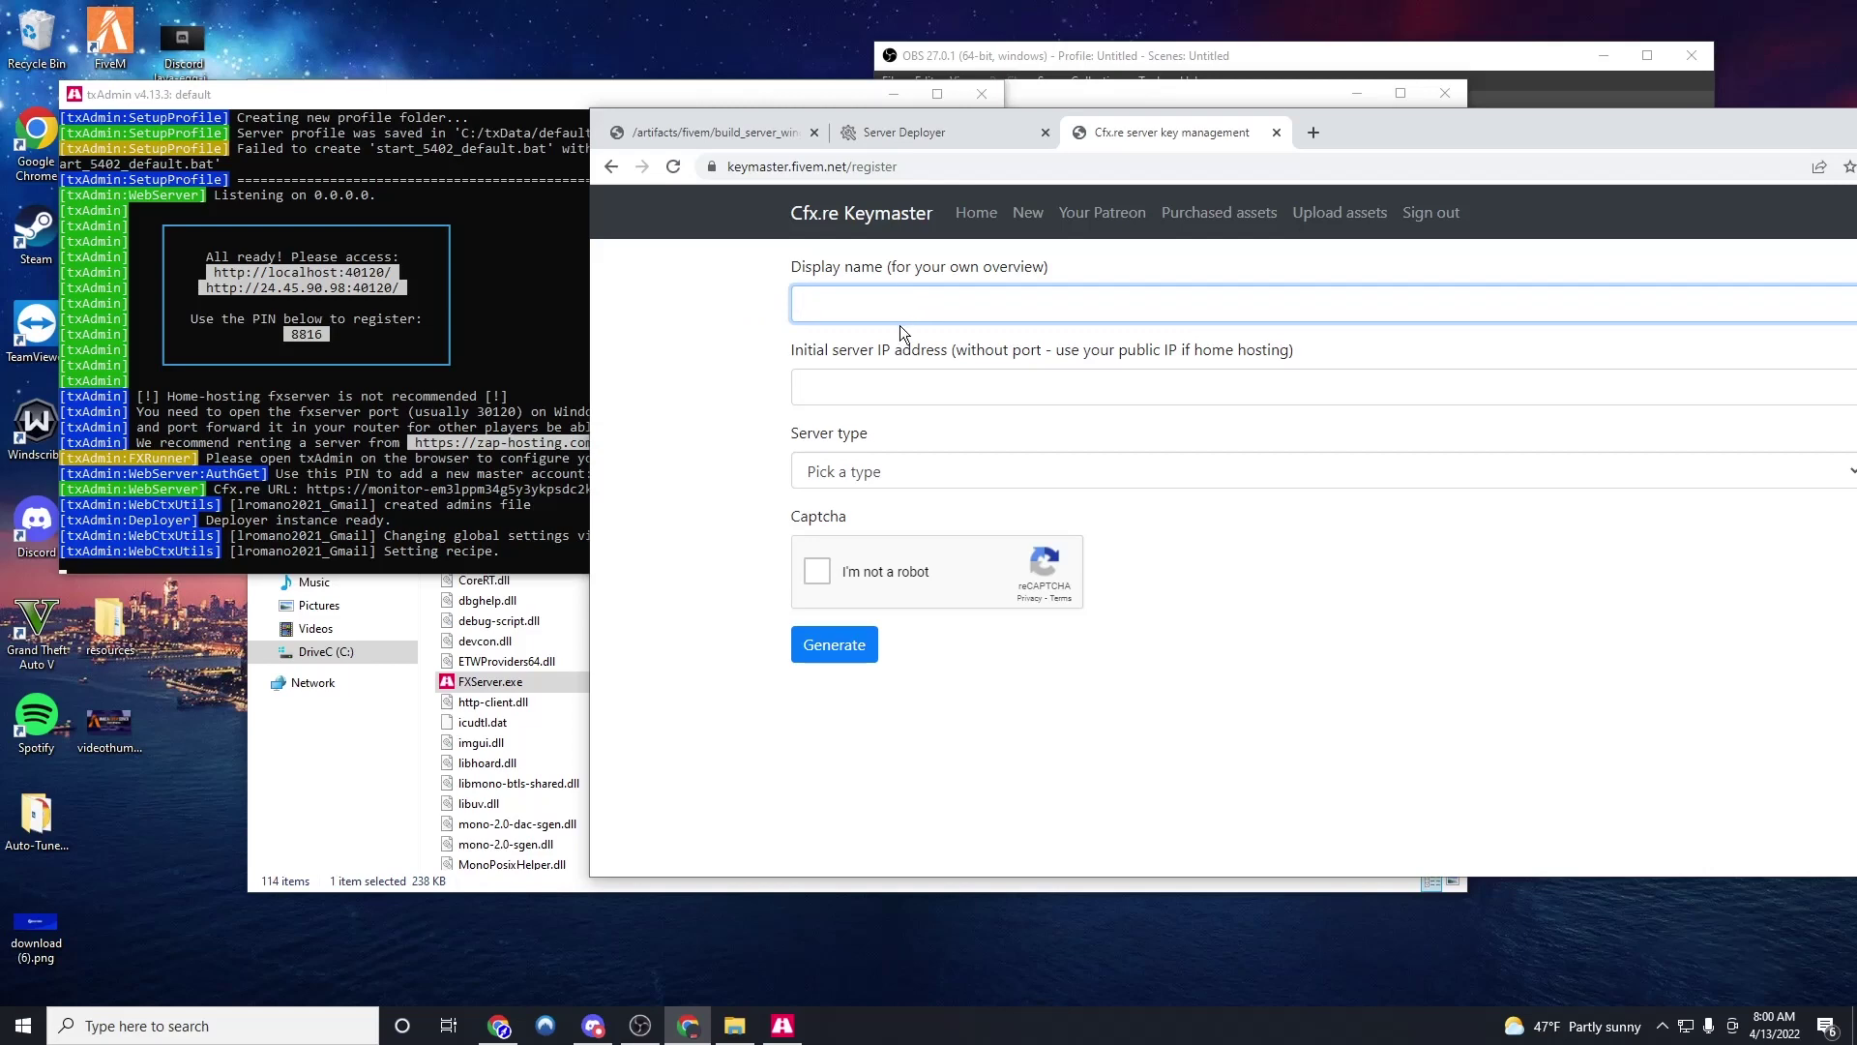
{"action": "type", "text": "Test"}
{"action": "key", "text": "Tab"}
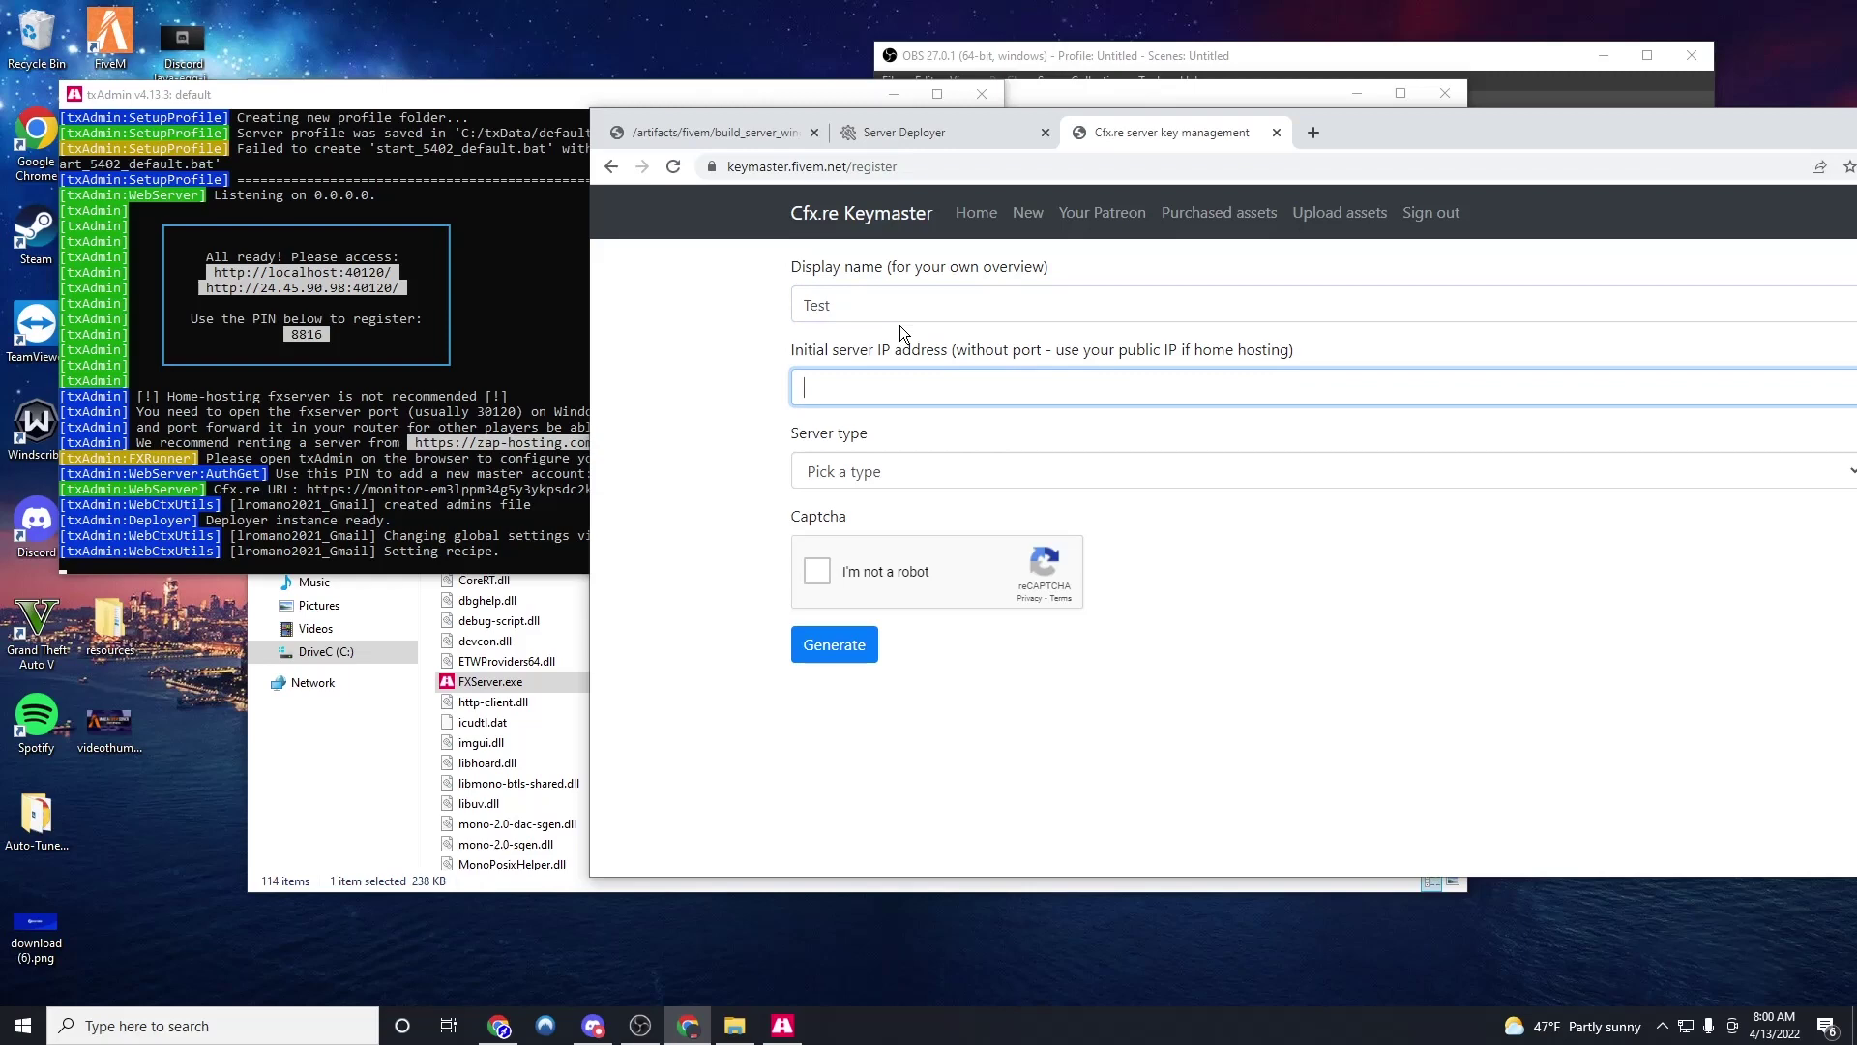
{"action": "type", "text": "127.0.0.1"}
{"action": "left_click", "coordinate": [774, 385]}
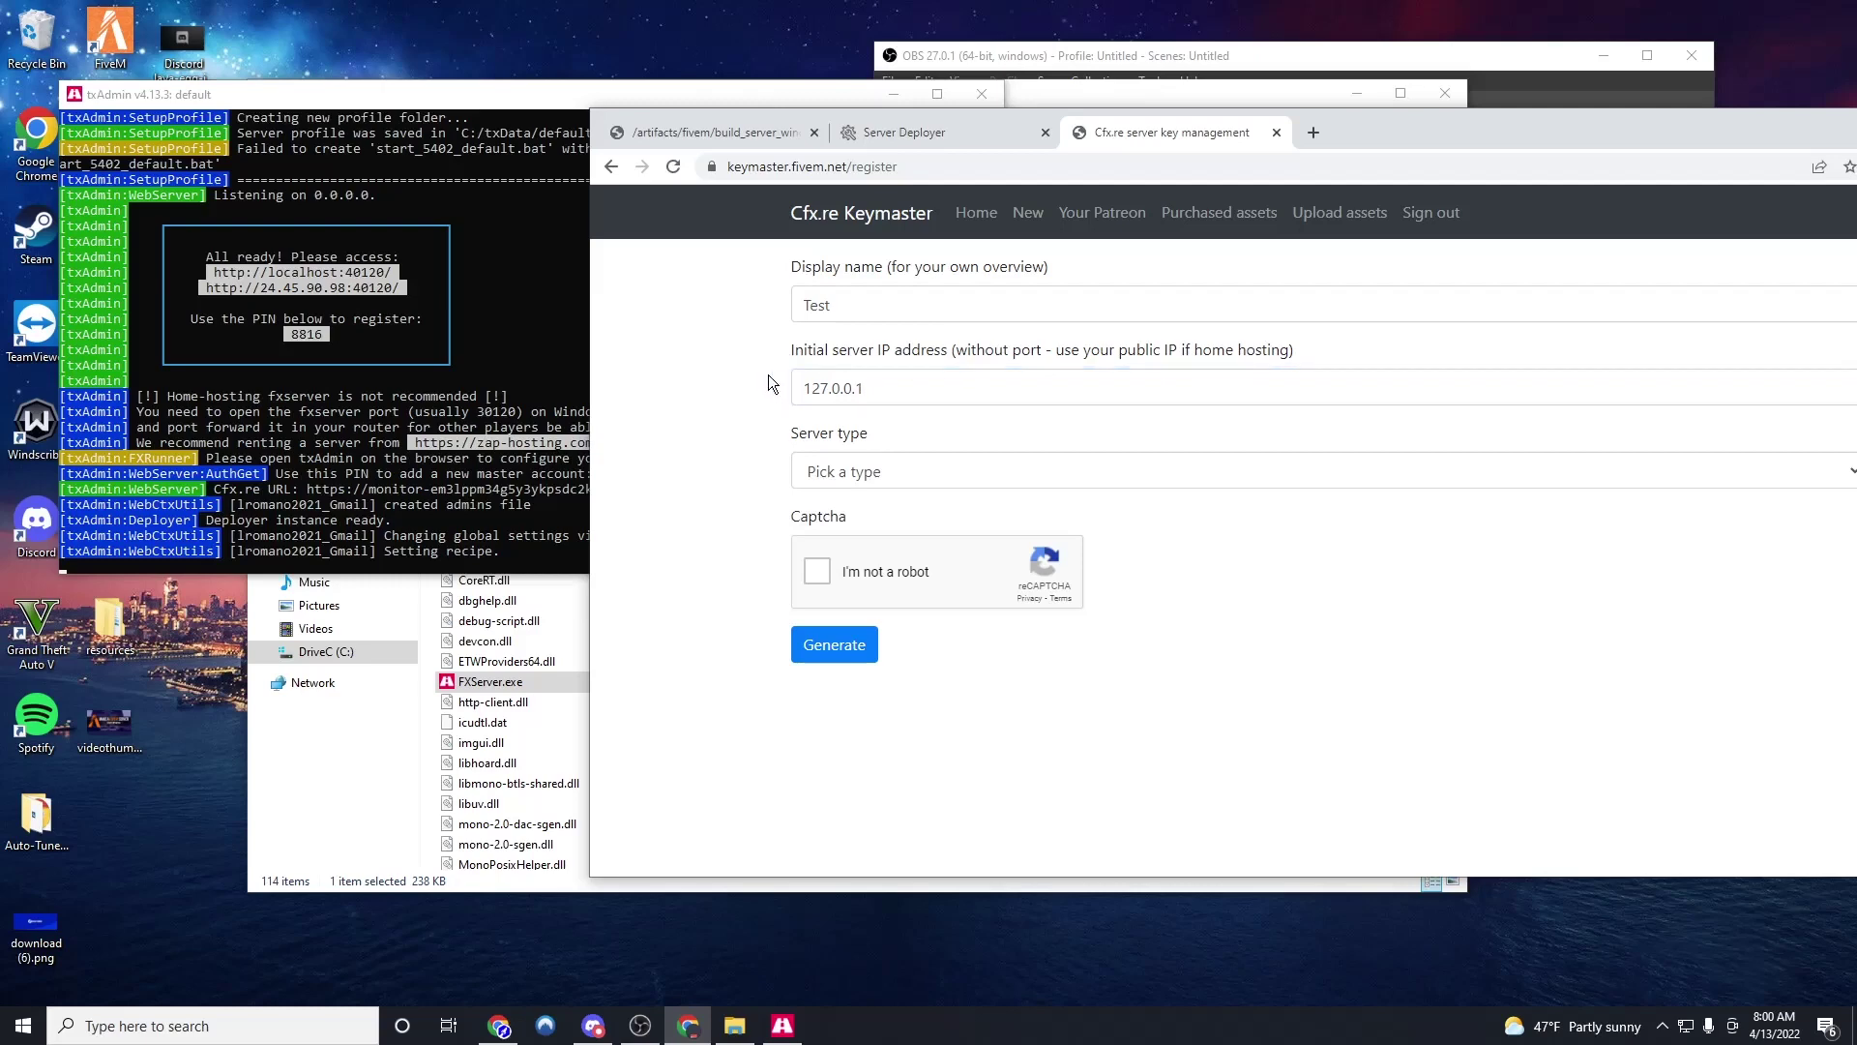
Look up the public IP on whatsmyip.com in a new tab, then close it.
{"action": "left_click", "coordinate": [1316, 133]}
{"action": "type", "text": "wh"}
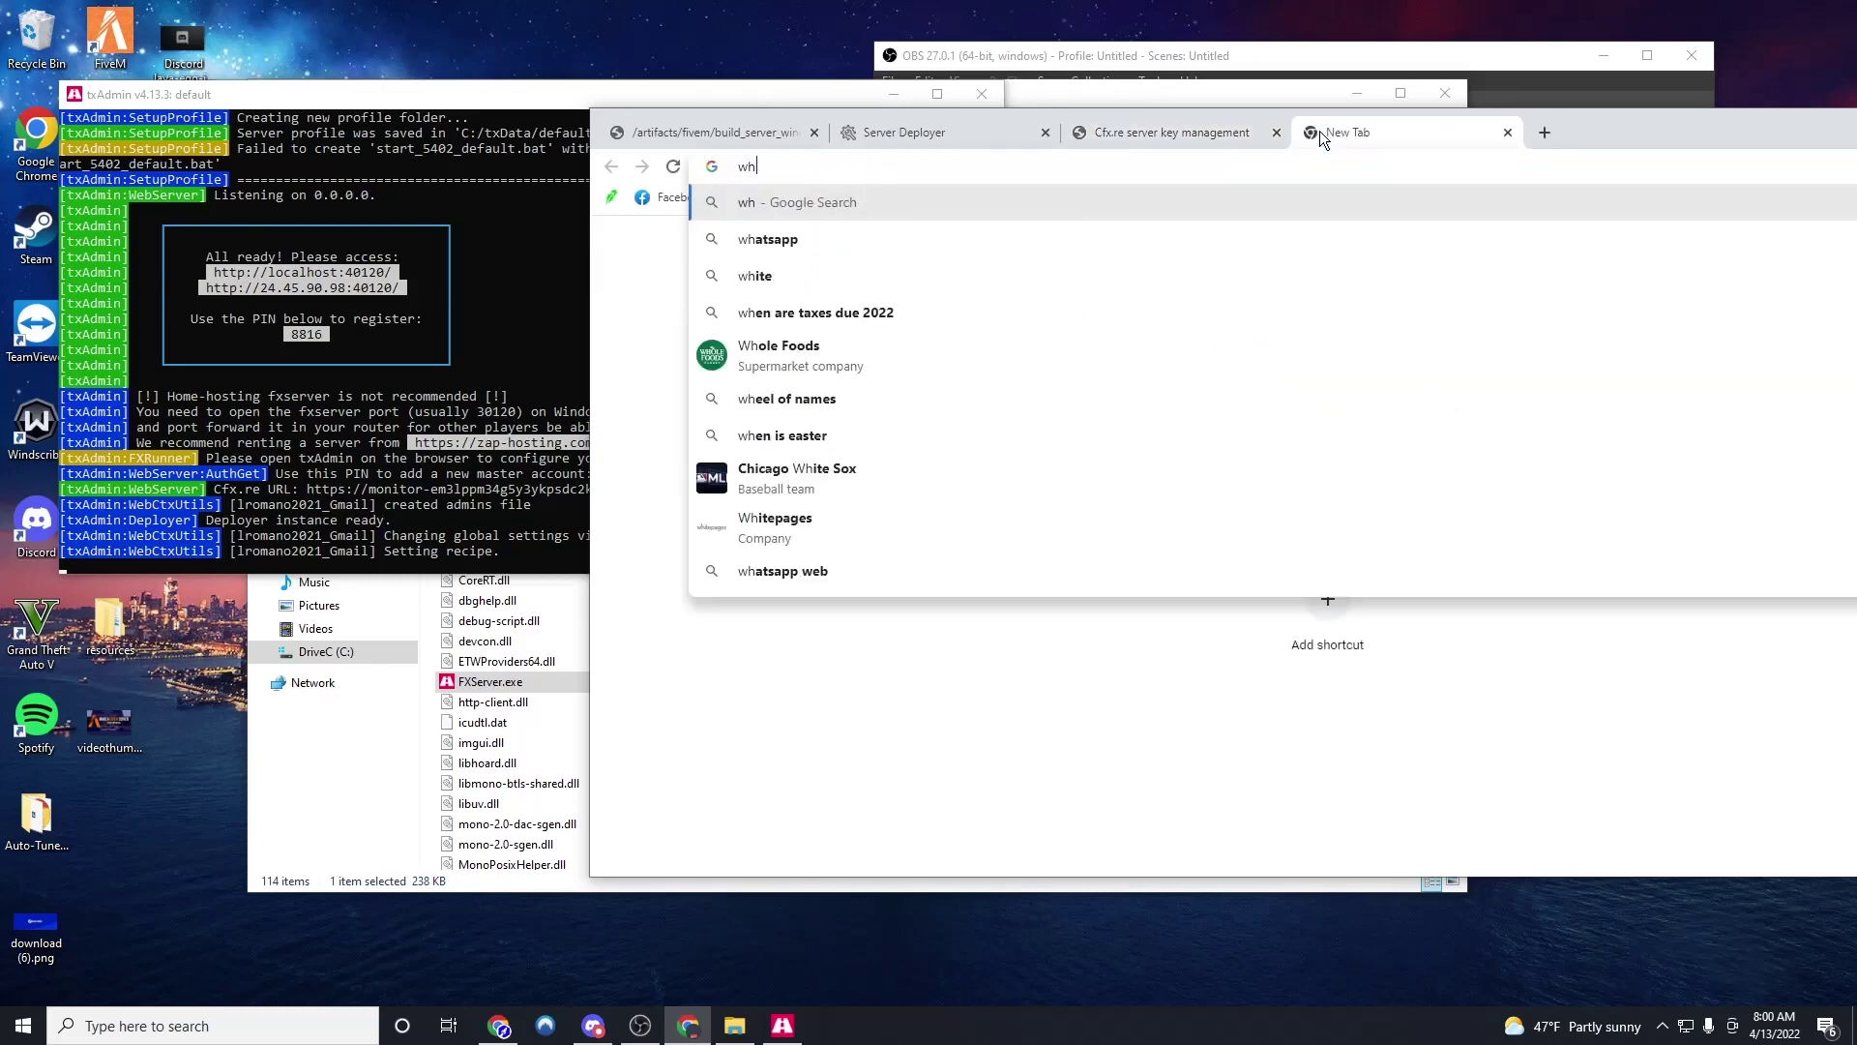
{"action": "type", "text": "atsmyip.com"}
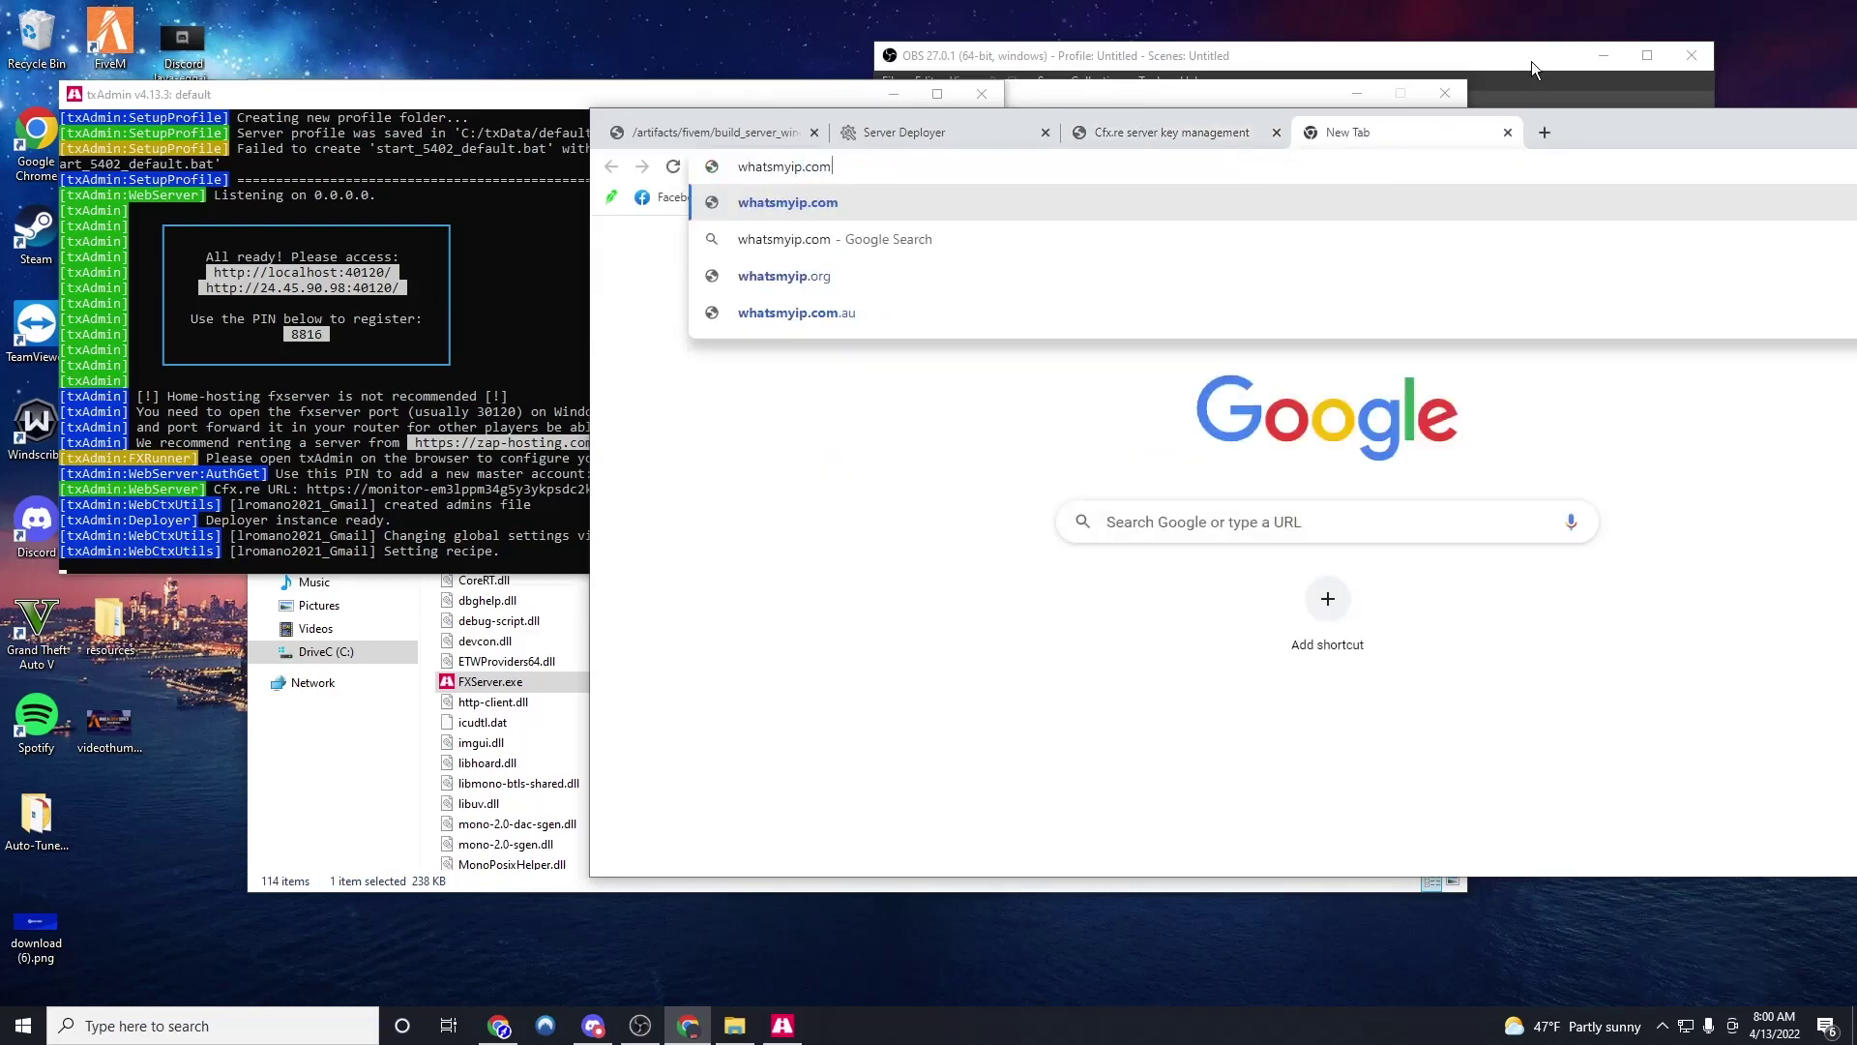
{"action": "left_click", "coordinate": [1506, 132]}
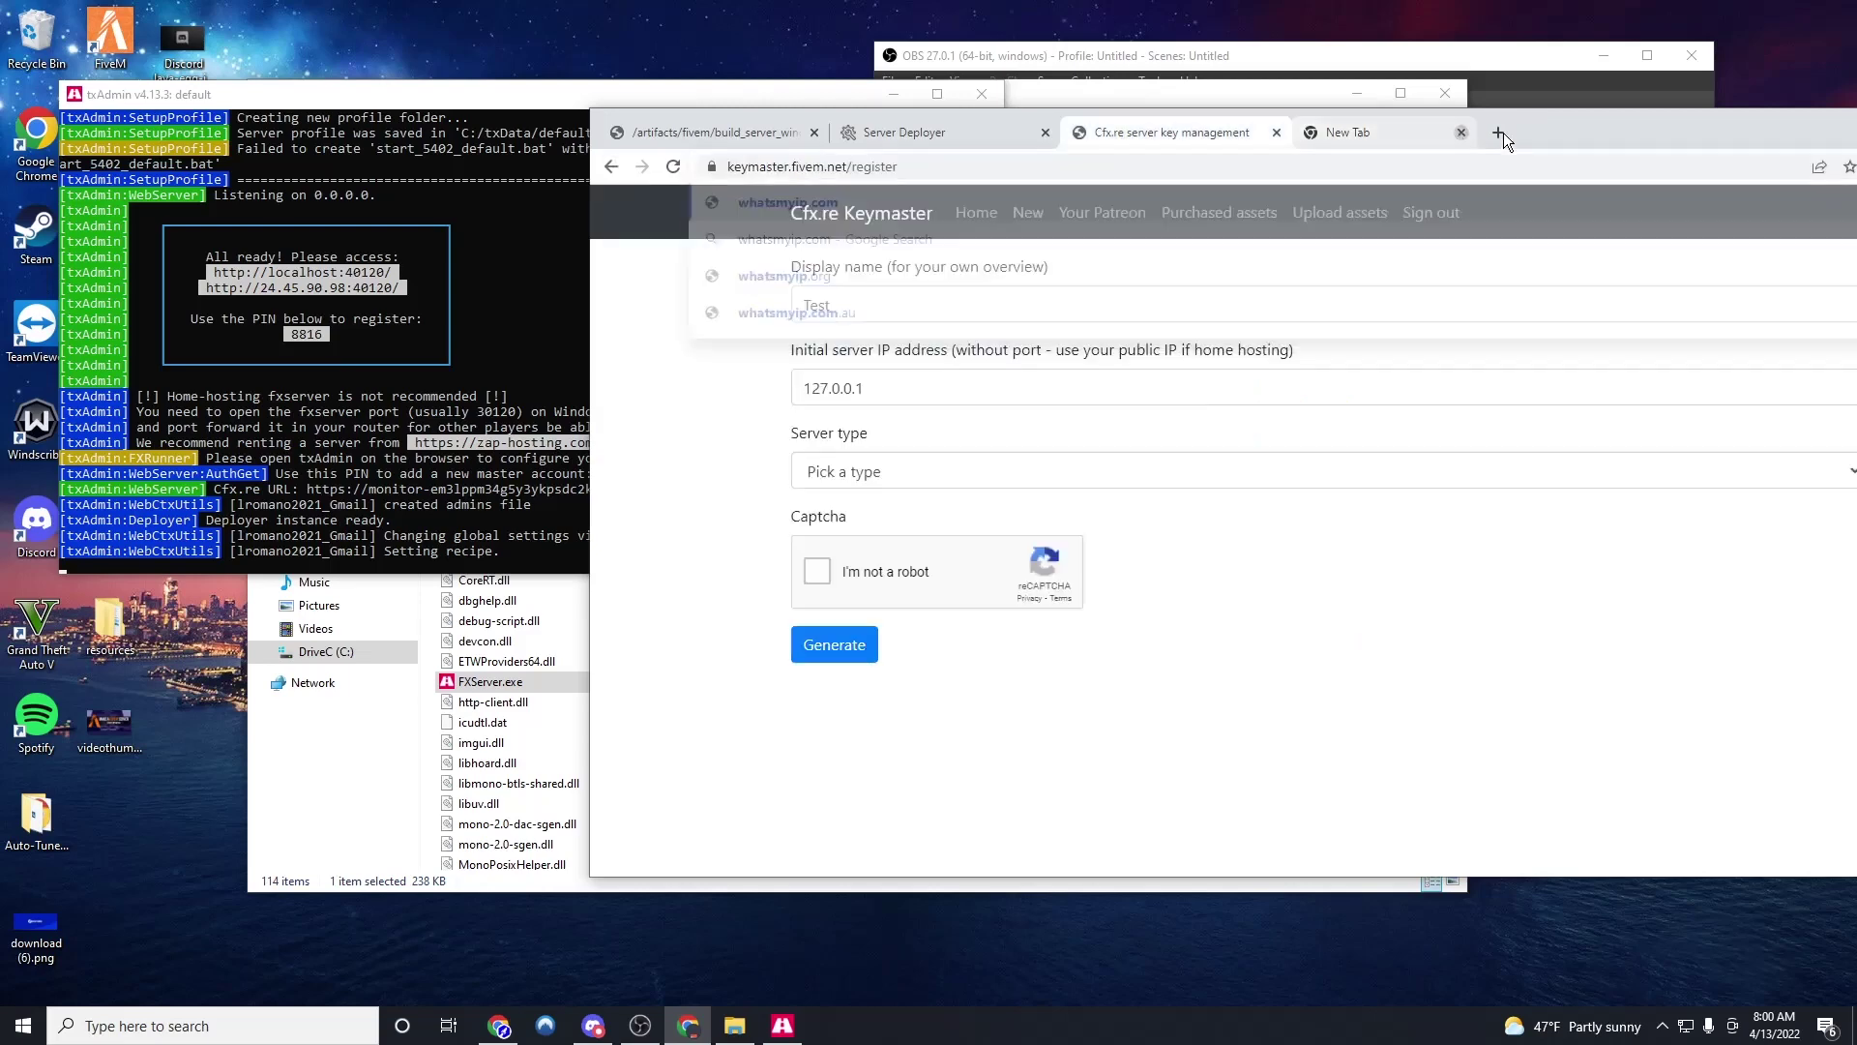
Set server type Other/Home hosted and provider Myself, pass the captcha, generate, and copy the key.
{"action": "left_click", "coordinate": [960, 478]}
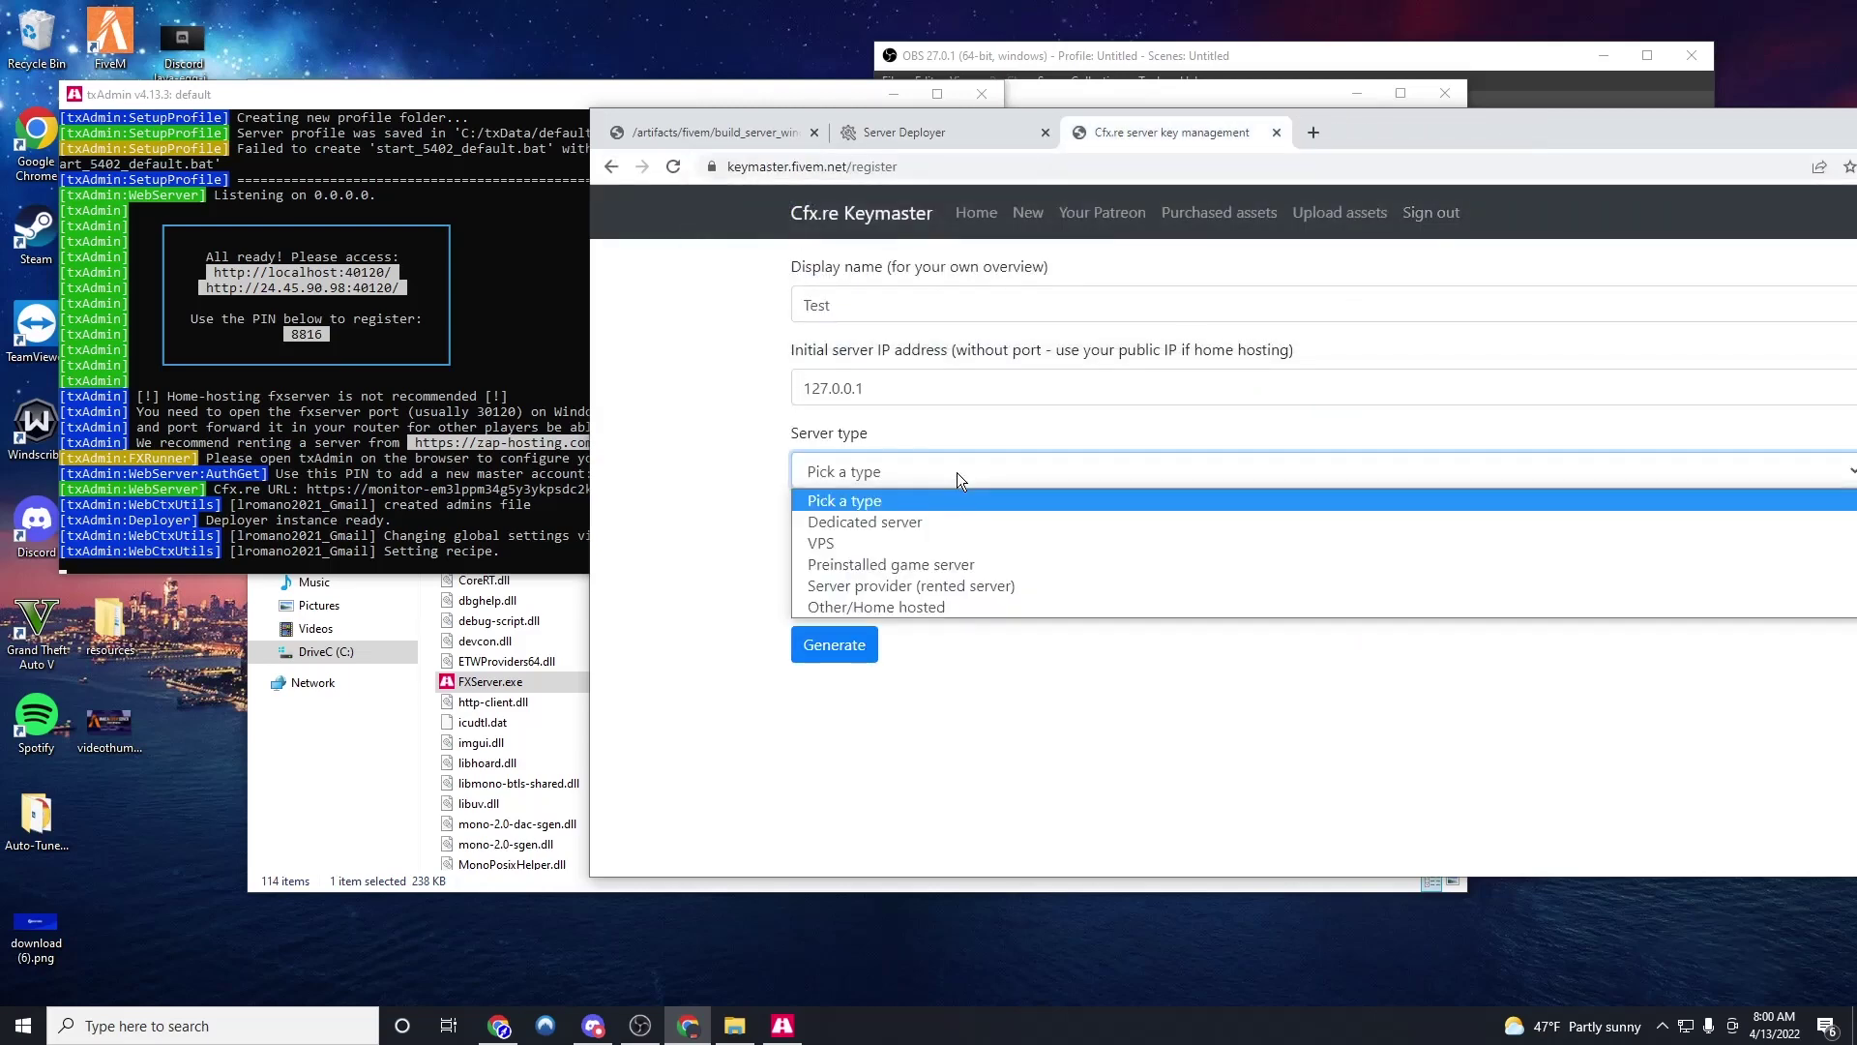
{"action": "left_click", "coordinate": [904, 606]}
{"action": "left_click", "coordinate": [888, 569]}
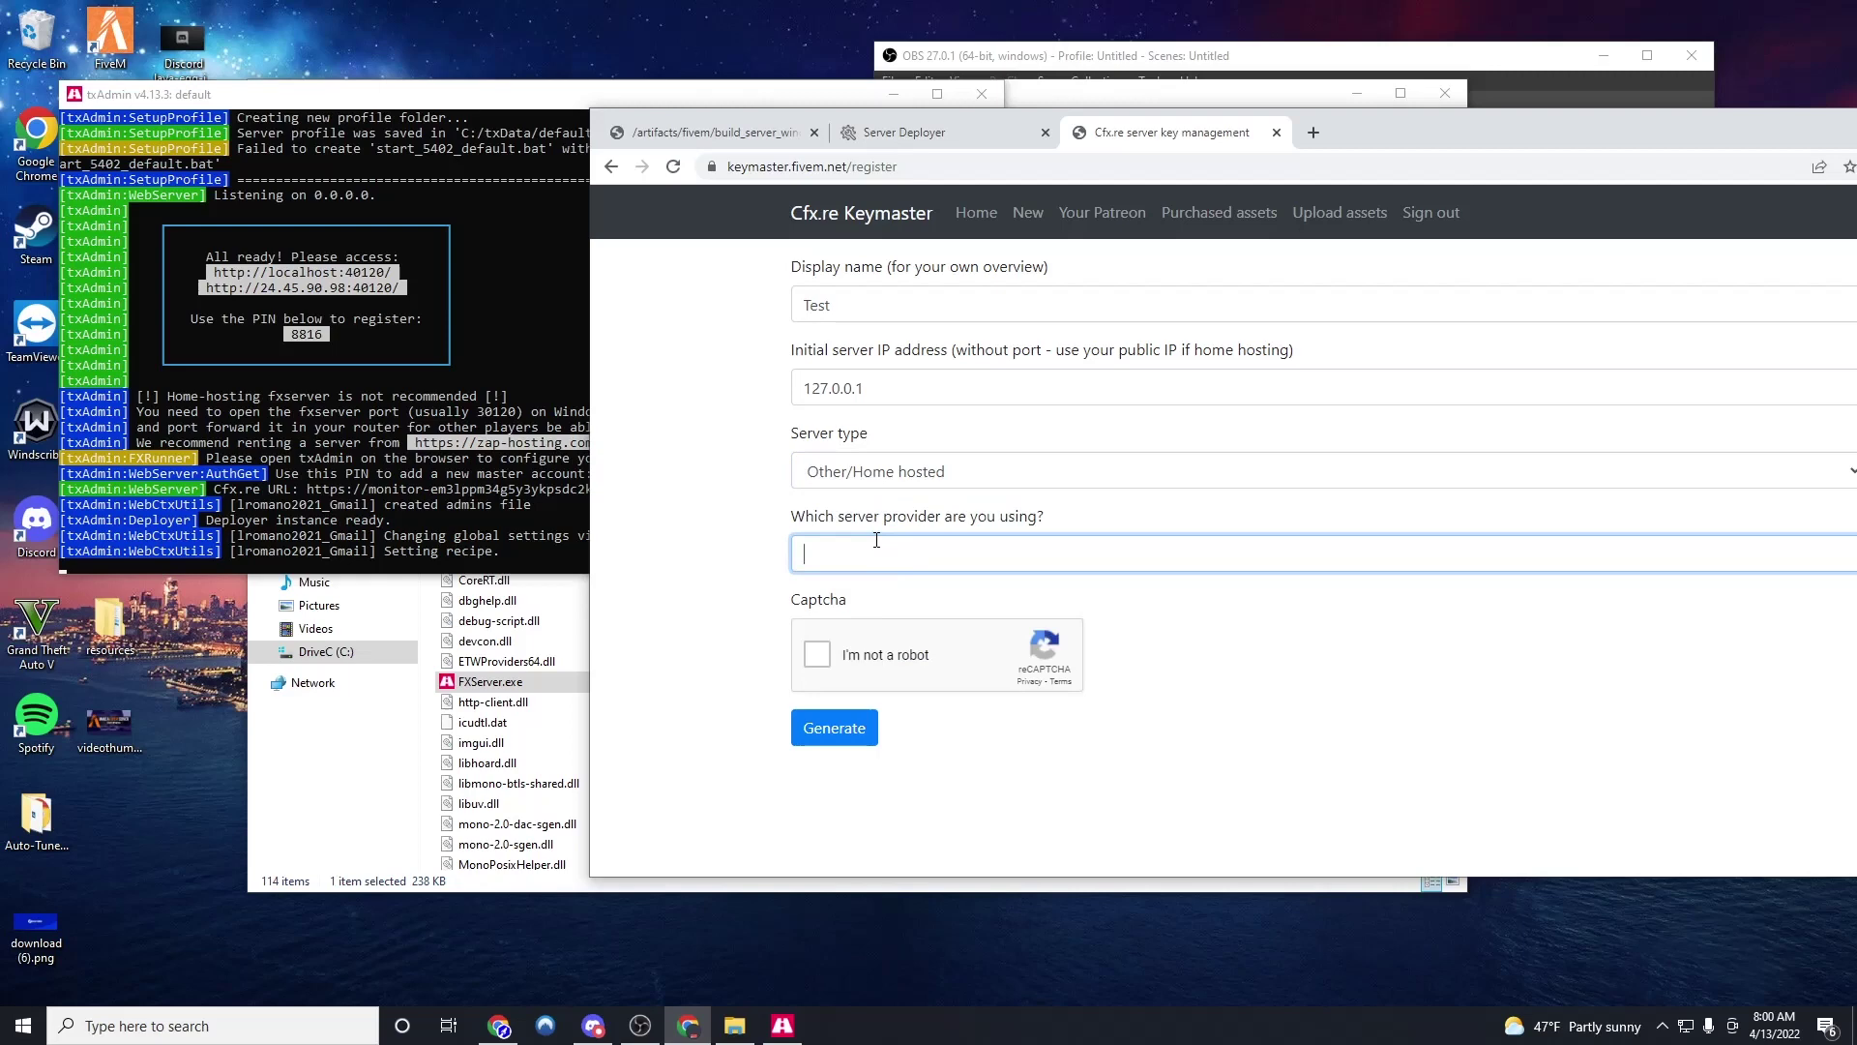
{"action": "type", "text": "Myself"}
{"action": "left_click", "coordinate": [817, 654]}
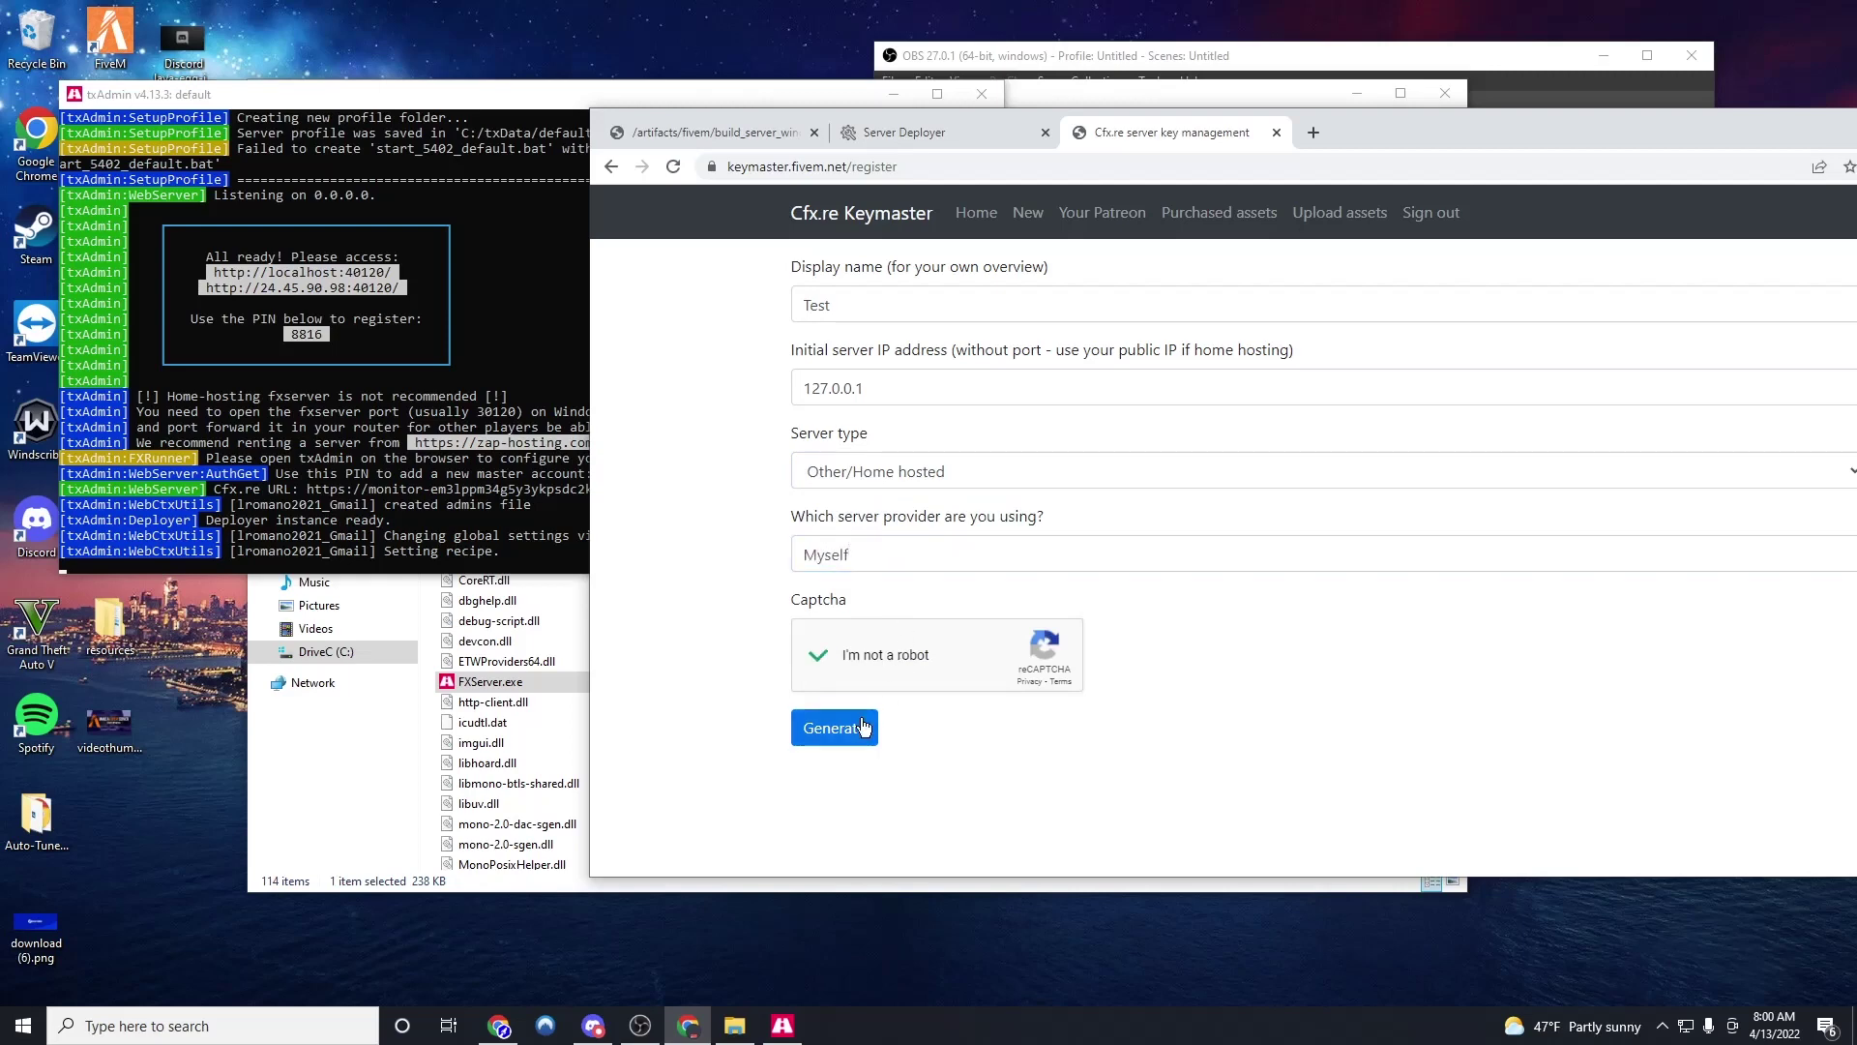
{"action": "left_click", "coordinate": [840, 728]}
{"action": "left_click", "coordinate": [1089, 580]}
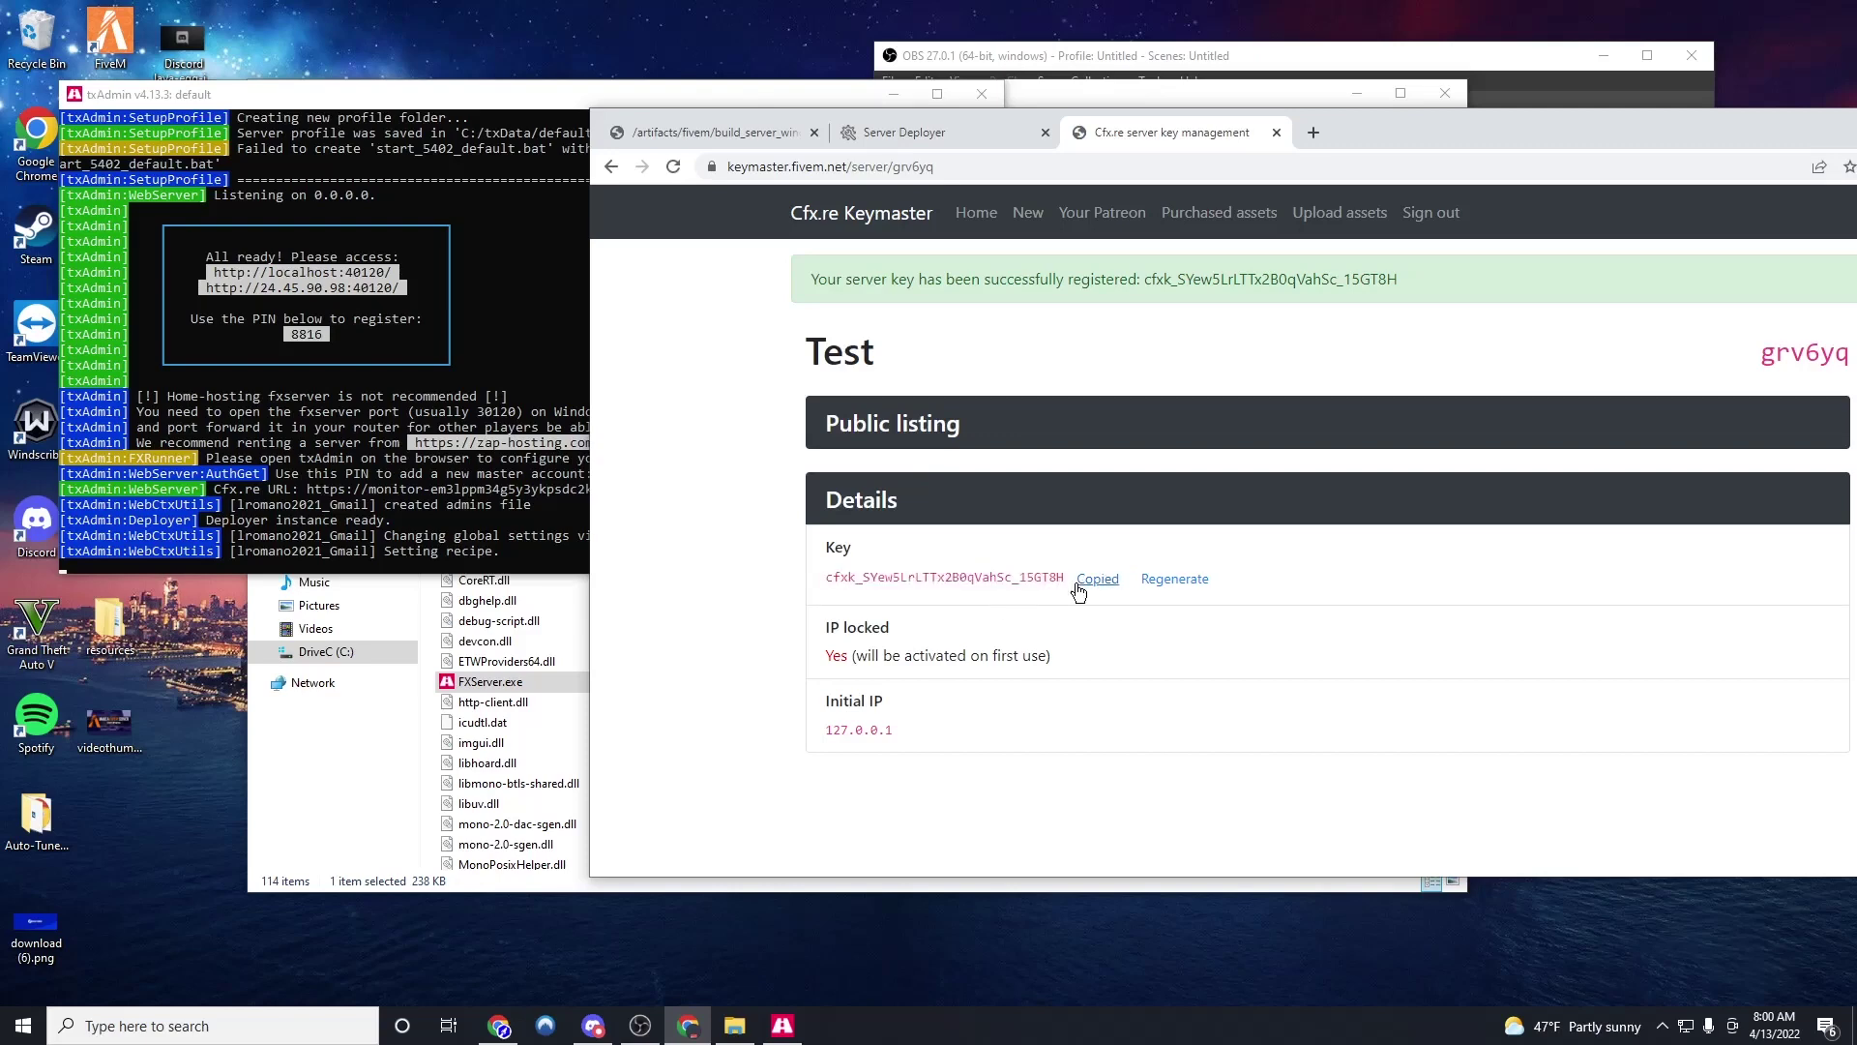
Back in the txAdmin deployer, run the CFX Default recipe and continue to server.cfg configuration.
{"action": "key", "text": "ctrl+shift+Tab"}
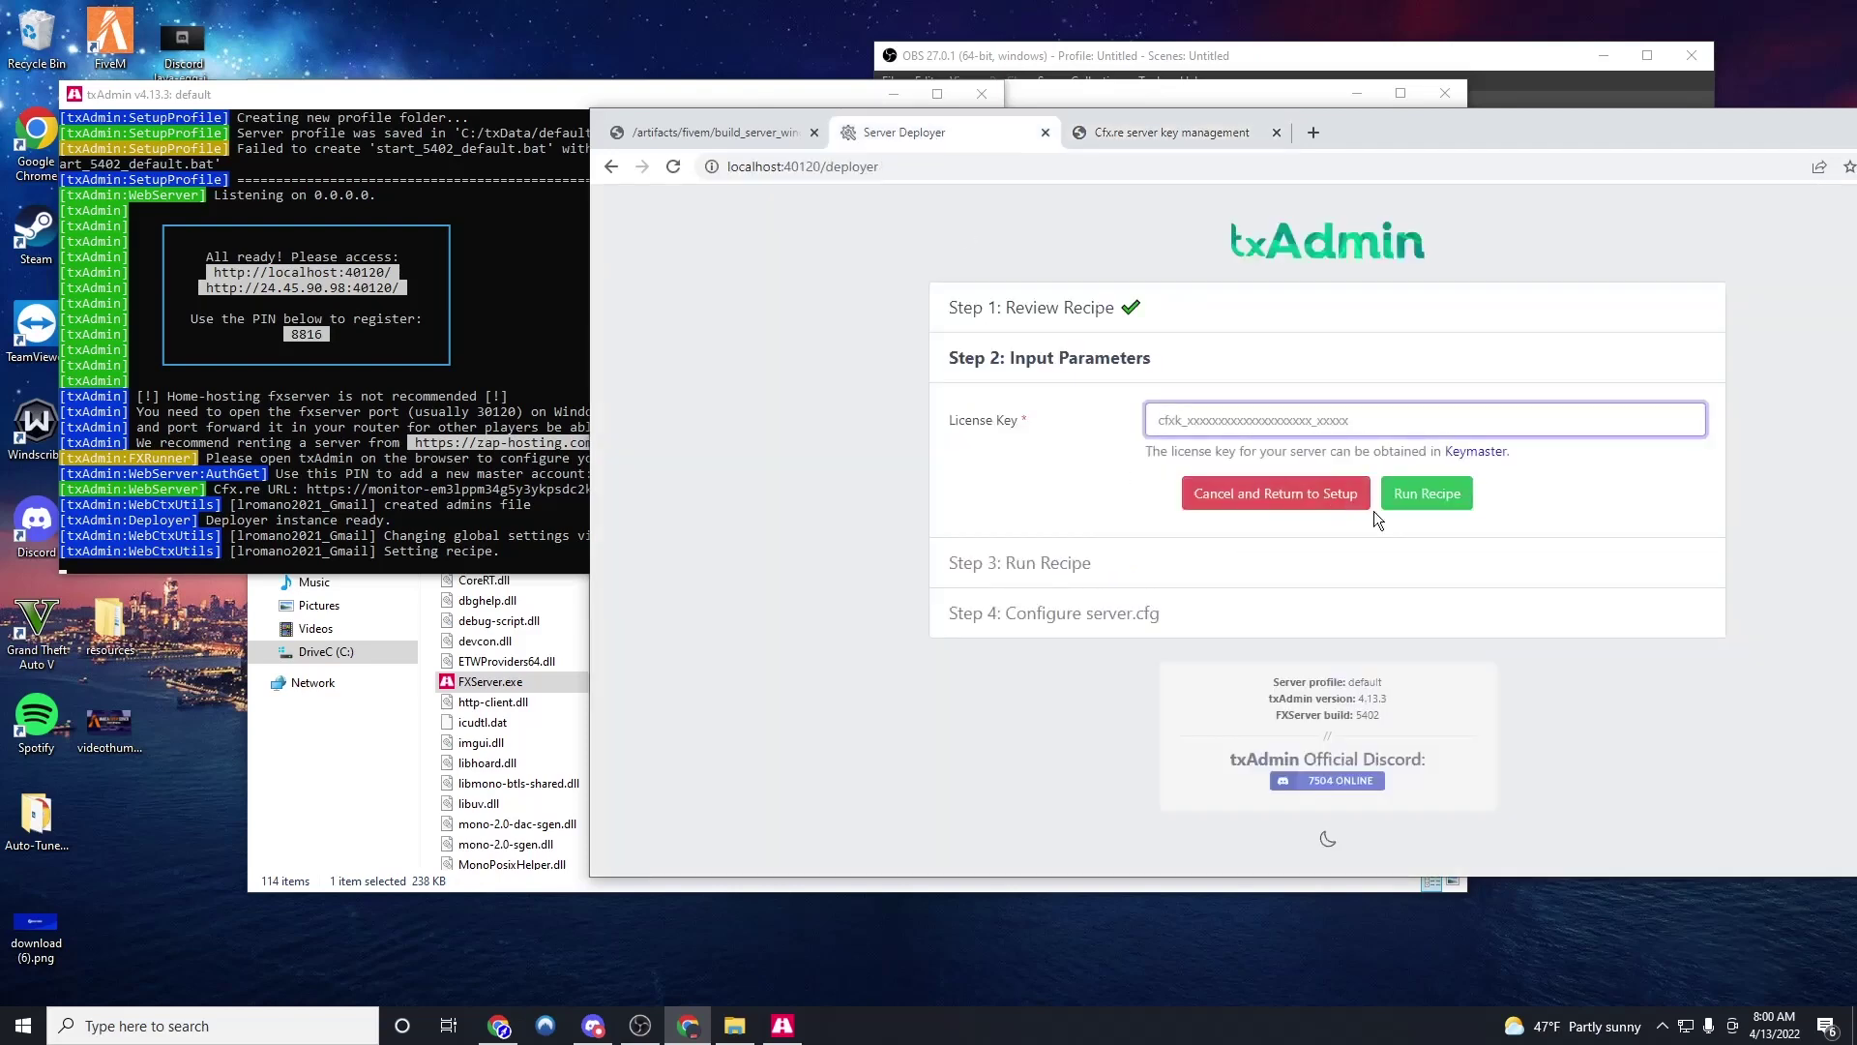
{"action": "left_click", "coordinate": [1418, 504]}
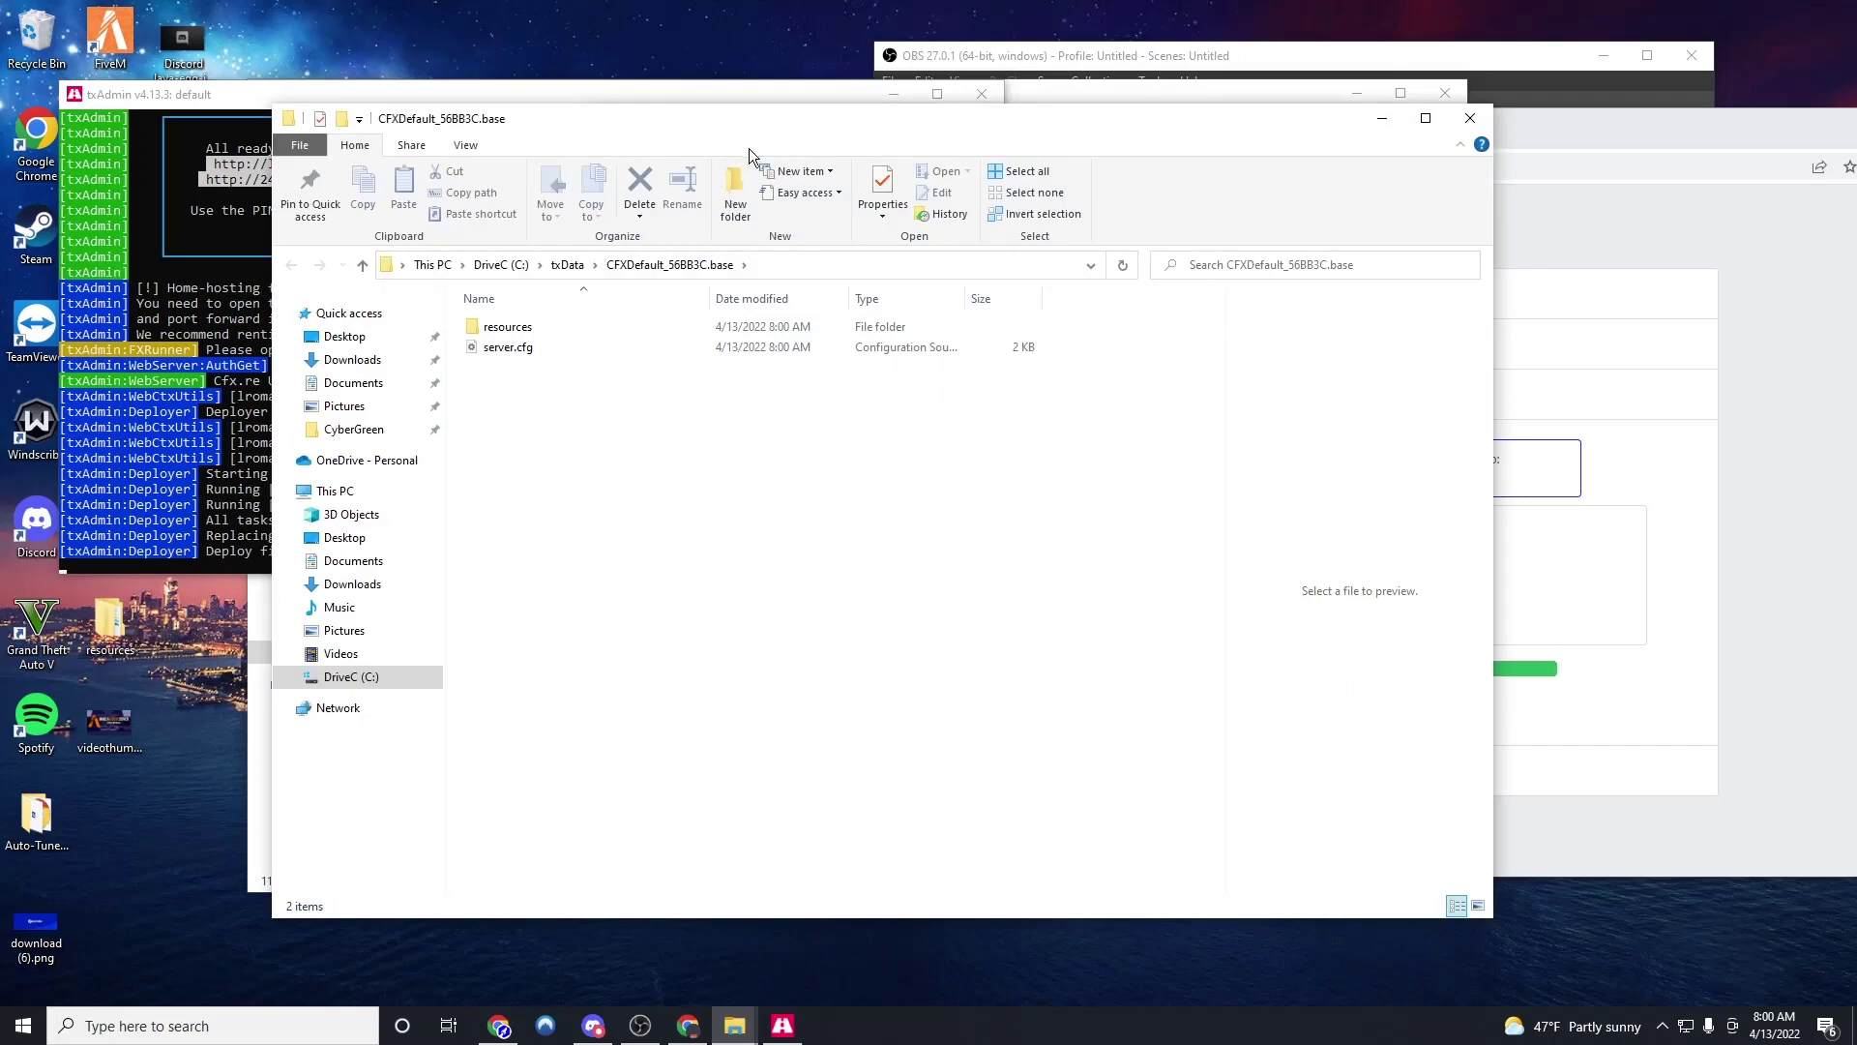
{"action": "left_click_drag", "start_coordinate": [749, 136], "coordinate": [543, 76]}
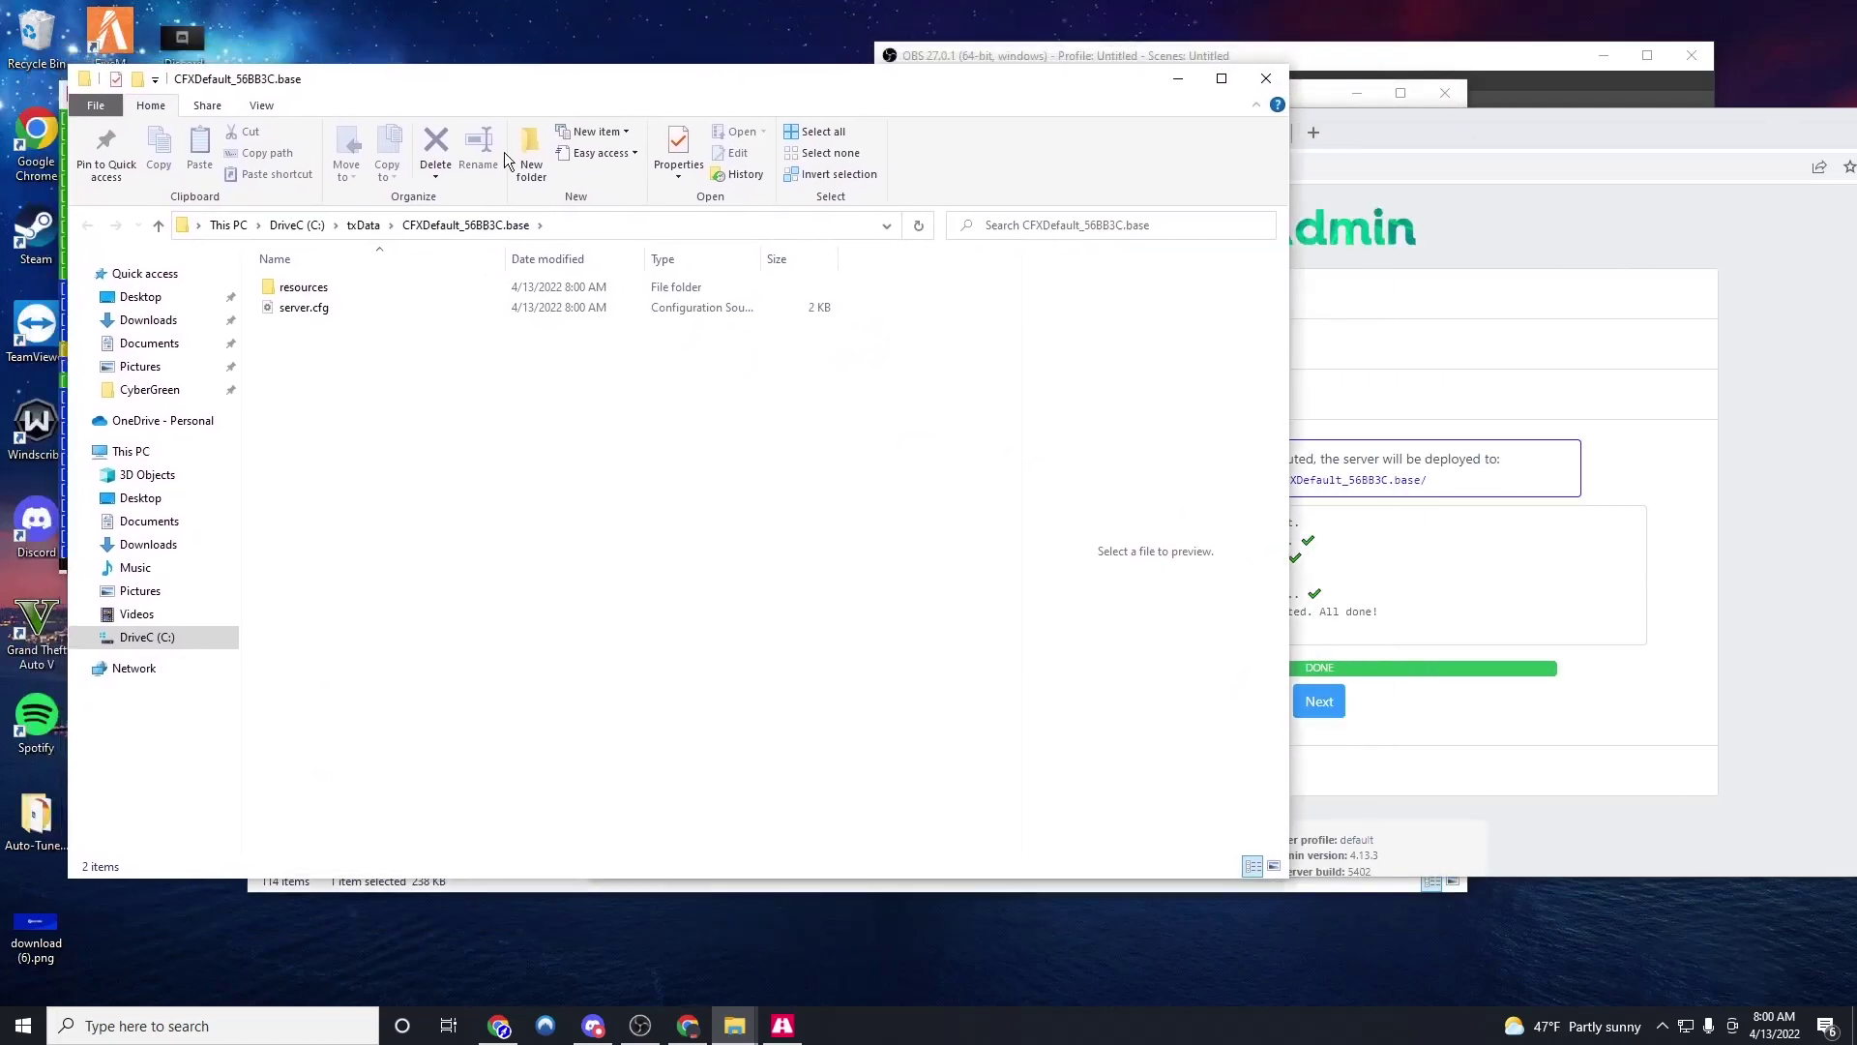
{"action": "left_click", "coordinate": [1321, 703]}
Save the server.cfg and start the CyberTest server.
{"action": "scroll", "coordinate": [1197, 485], "scroll_direction": "down", "scroll_amount": 5}
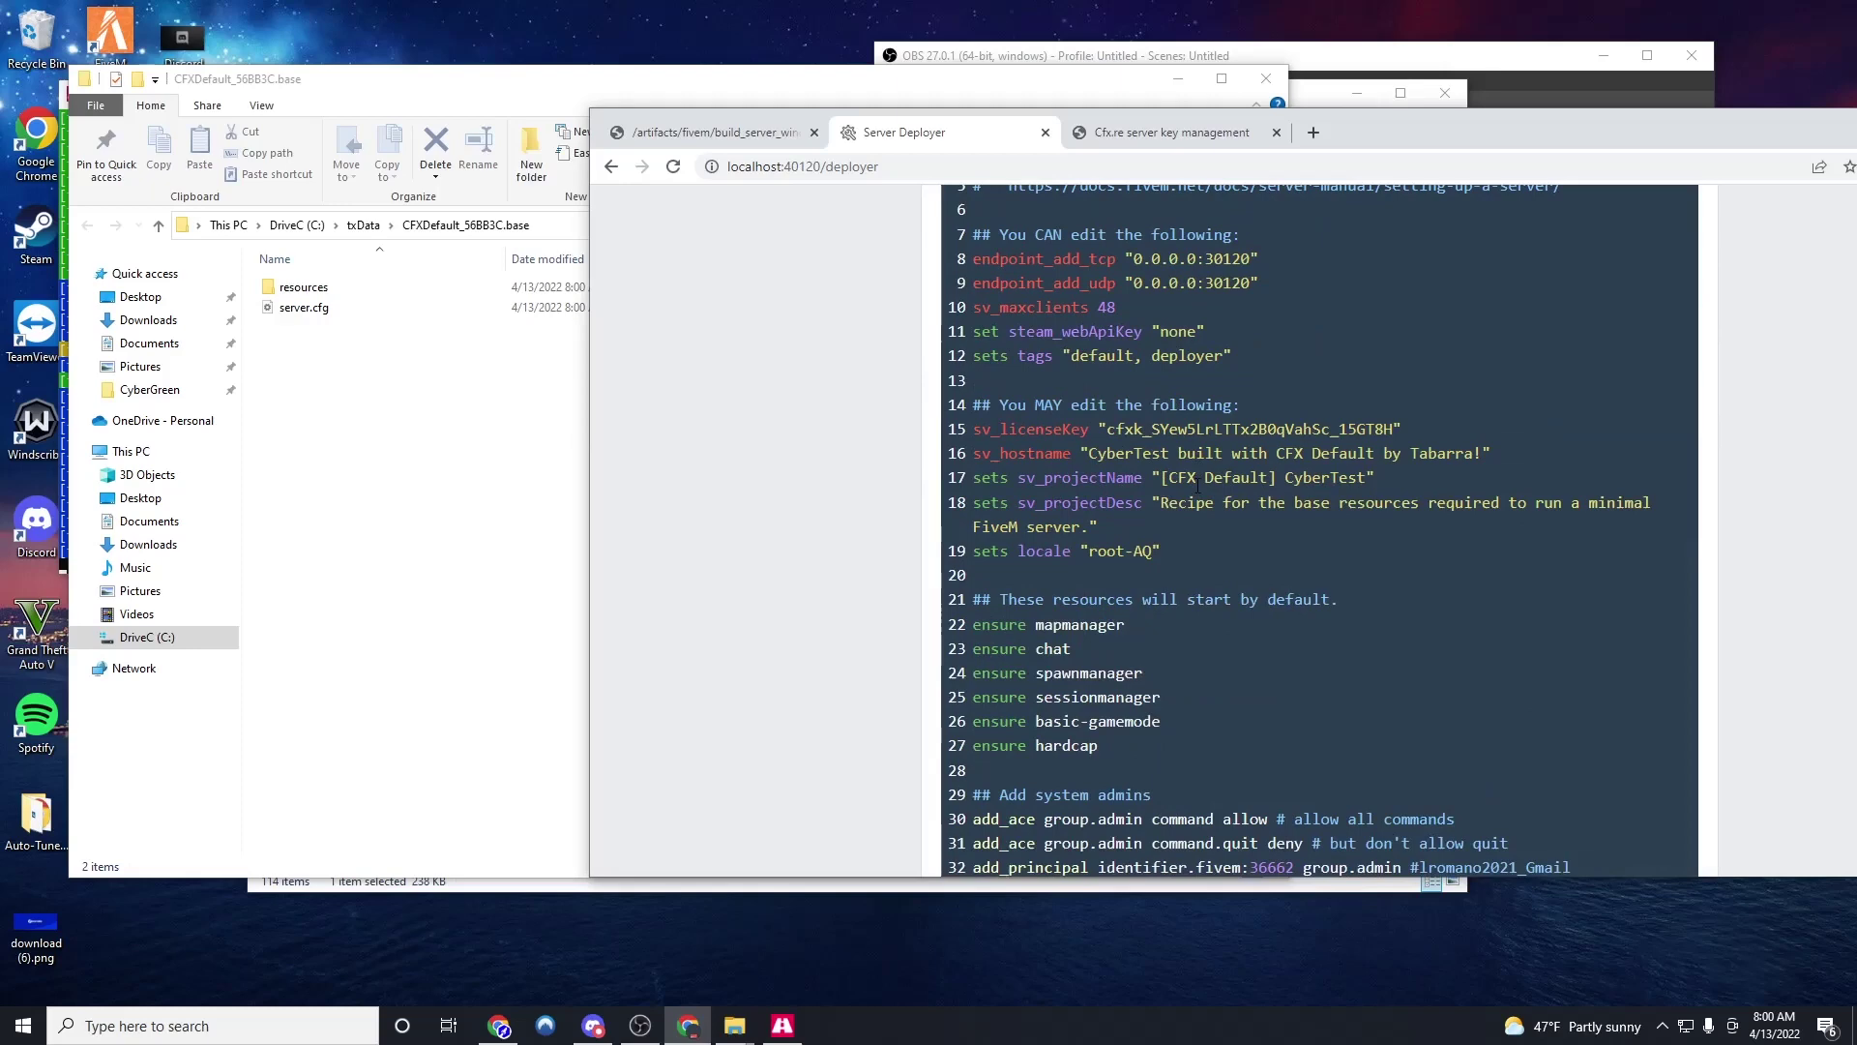
{"action": "scroll", "coordinate": [1371, 507], "scroll_direction": "up", "scroll_amount": 5}
{"action": "scroll", "coordinate": [1026, 432], "scroll_direction": "down", "scroll_amount": 10}
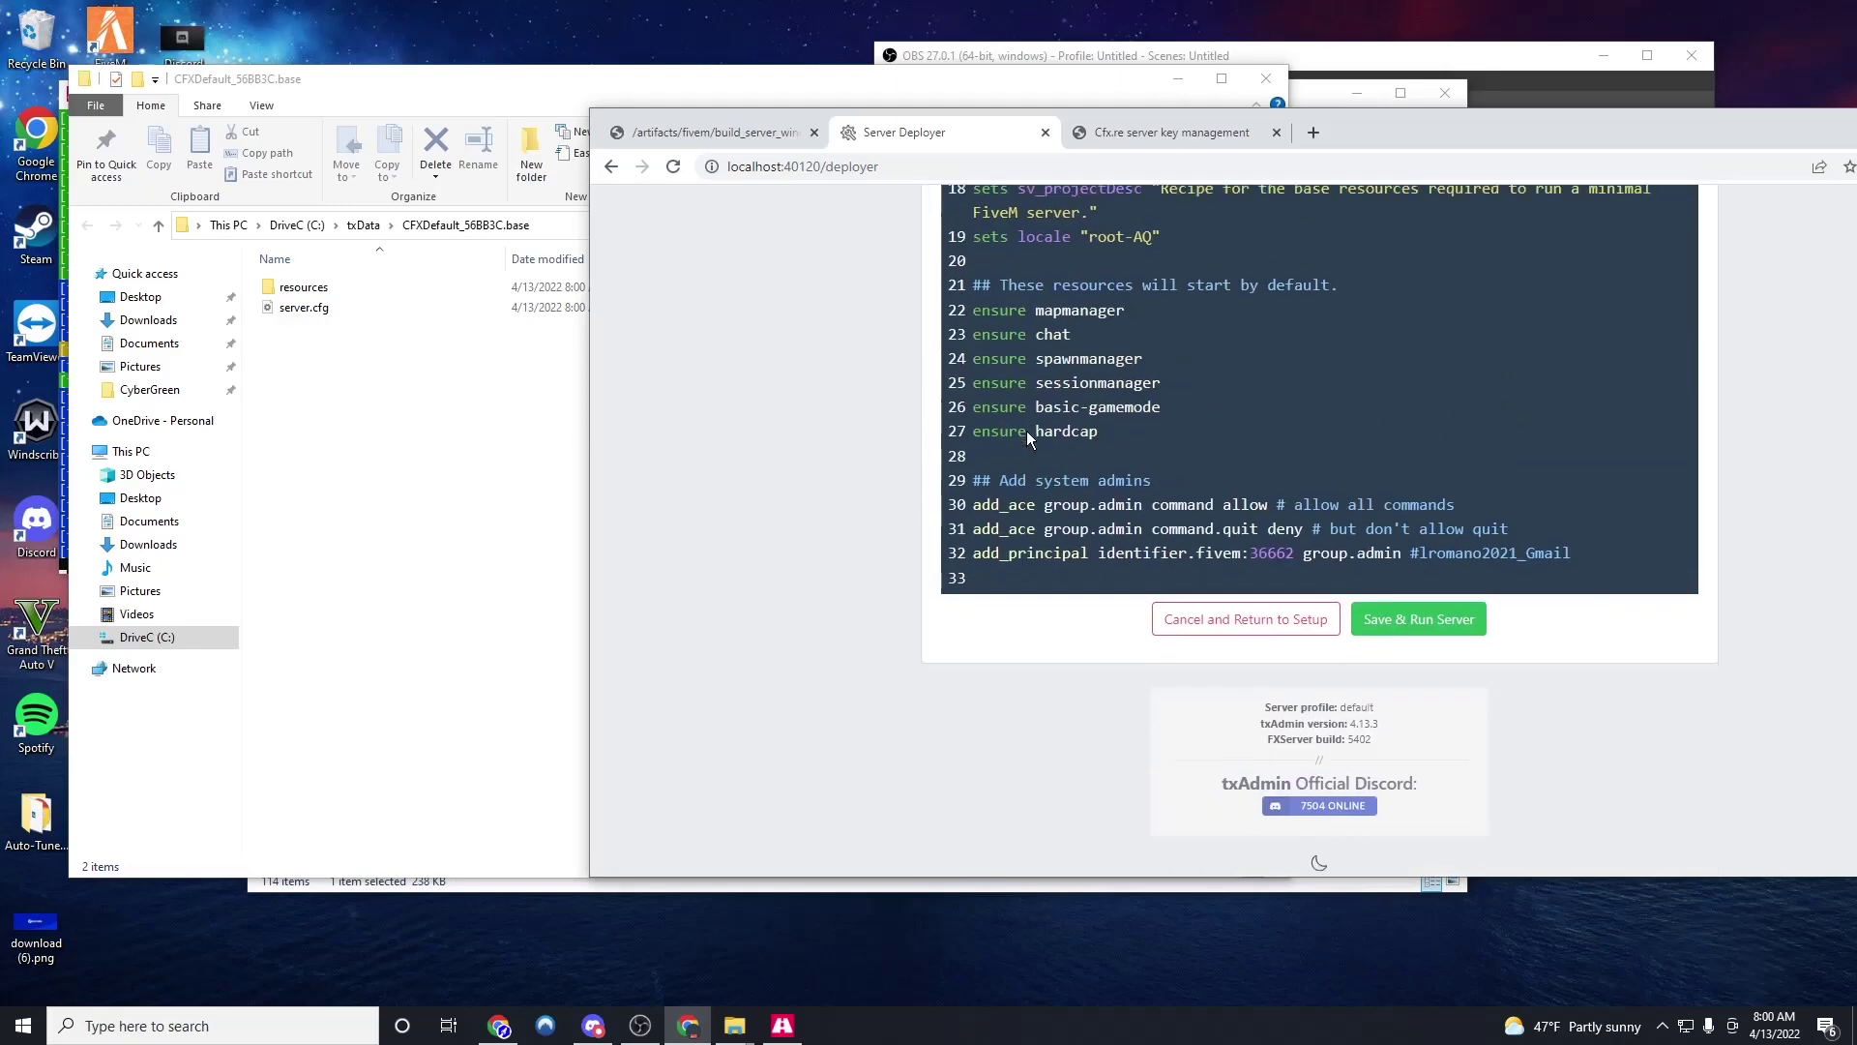
{"action": "left_click", "coordinate": [1399, 623]}
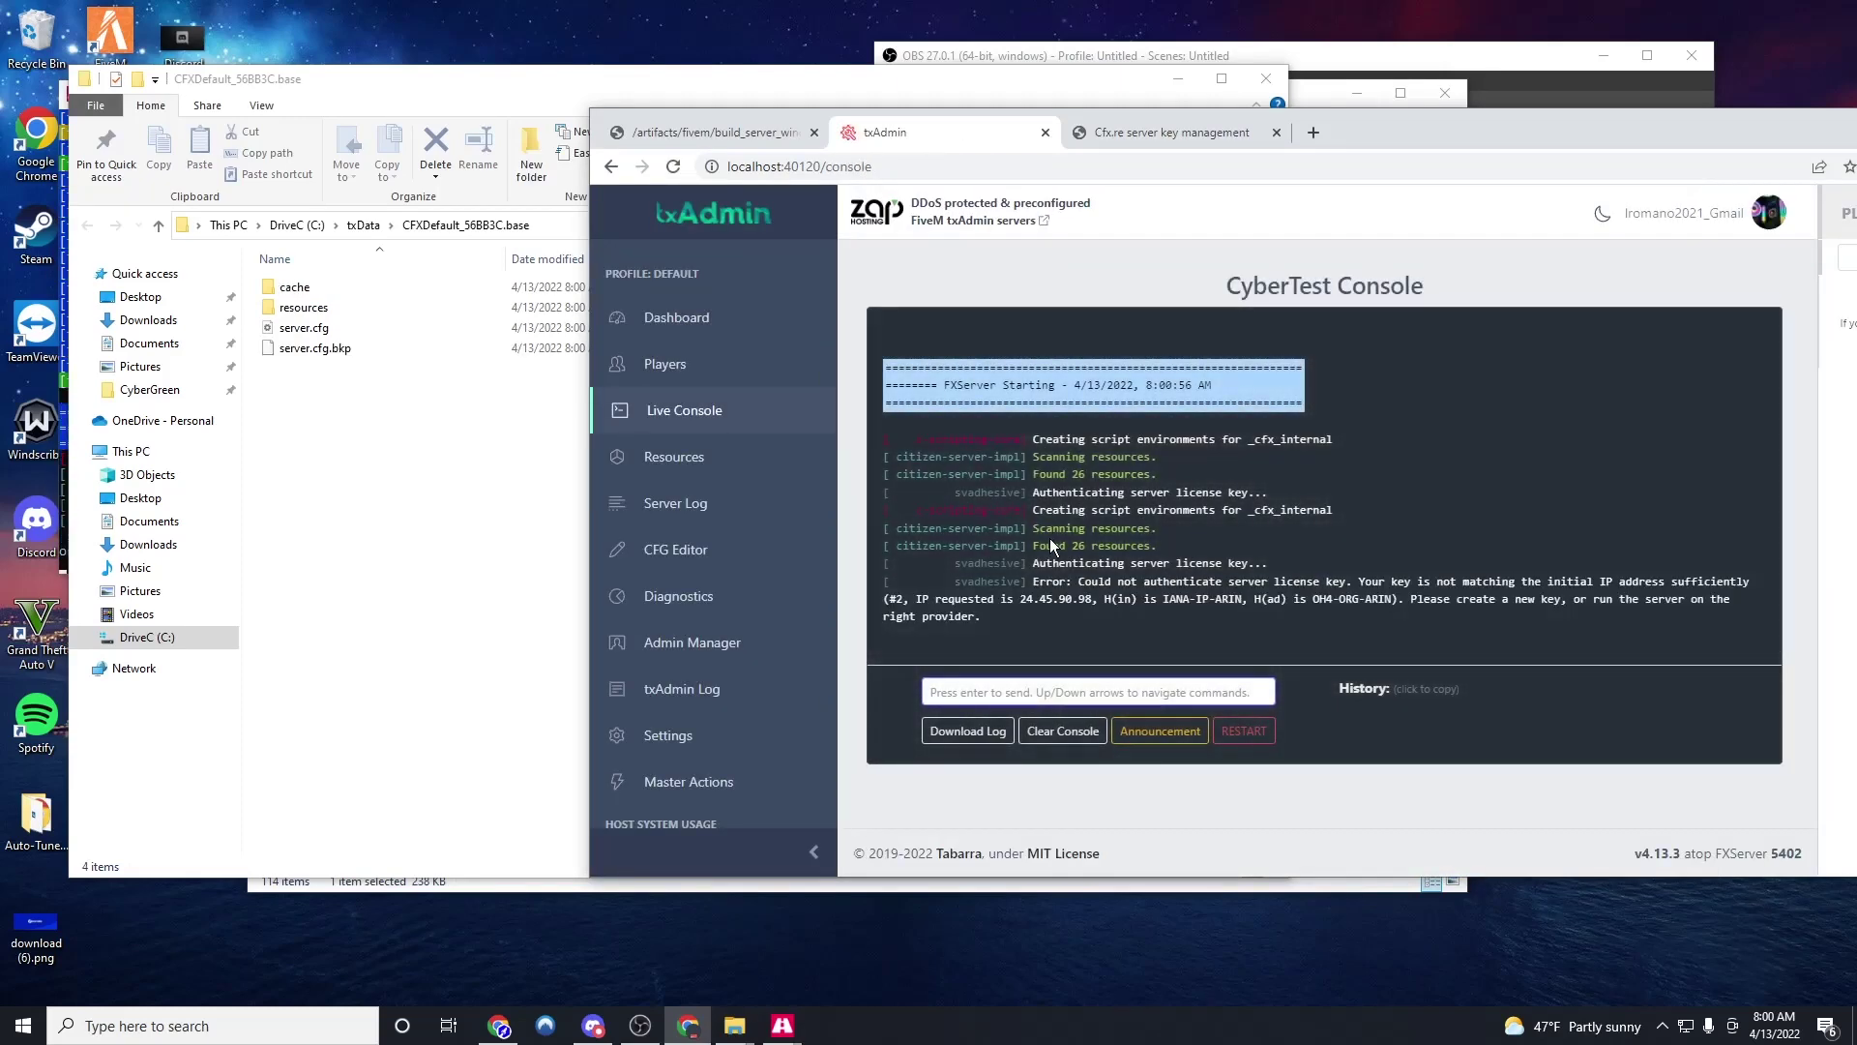
{"action": "left_click_drag", "start_coordinate": [1029, 573], "coordinate": [1241, 607]}
{"action": "left_click", "coordinate": [1240, 608]}
{"action": "left_click_drag", "start_coordinate": [1029, 580], "coordinate": [980, 616]}
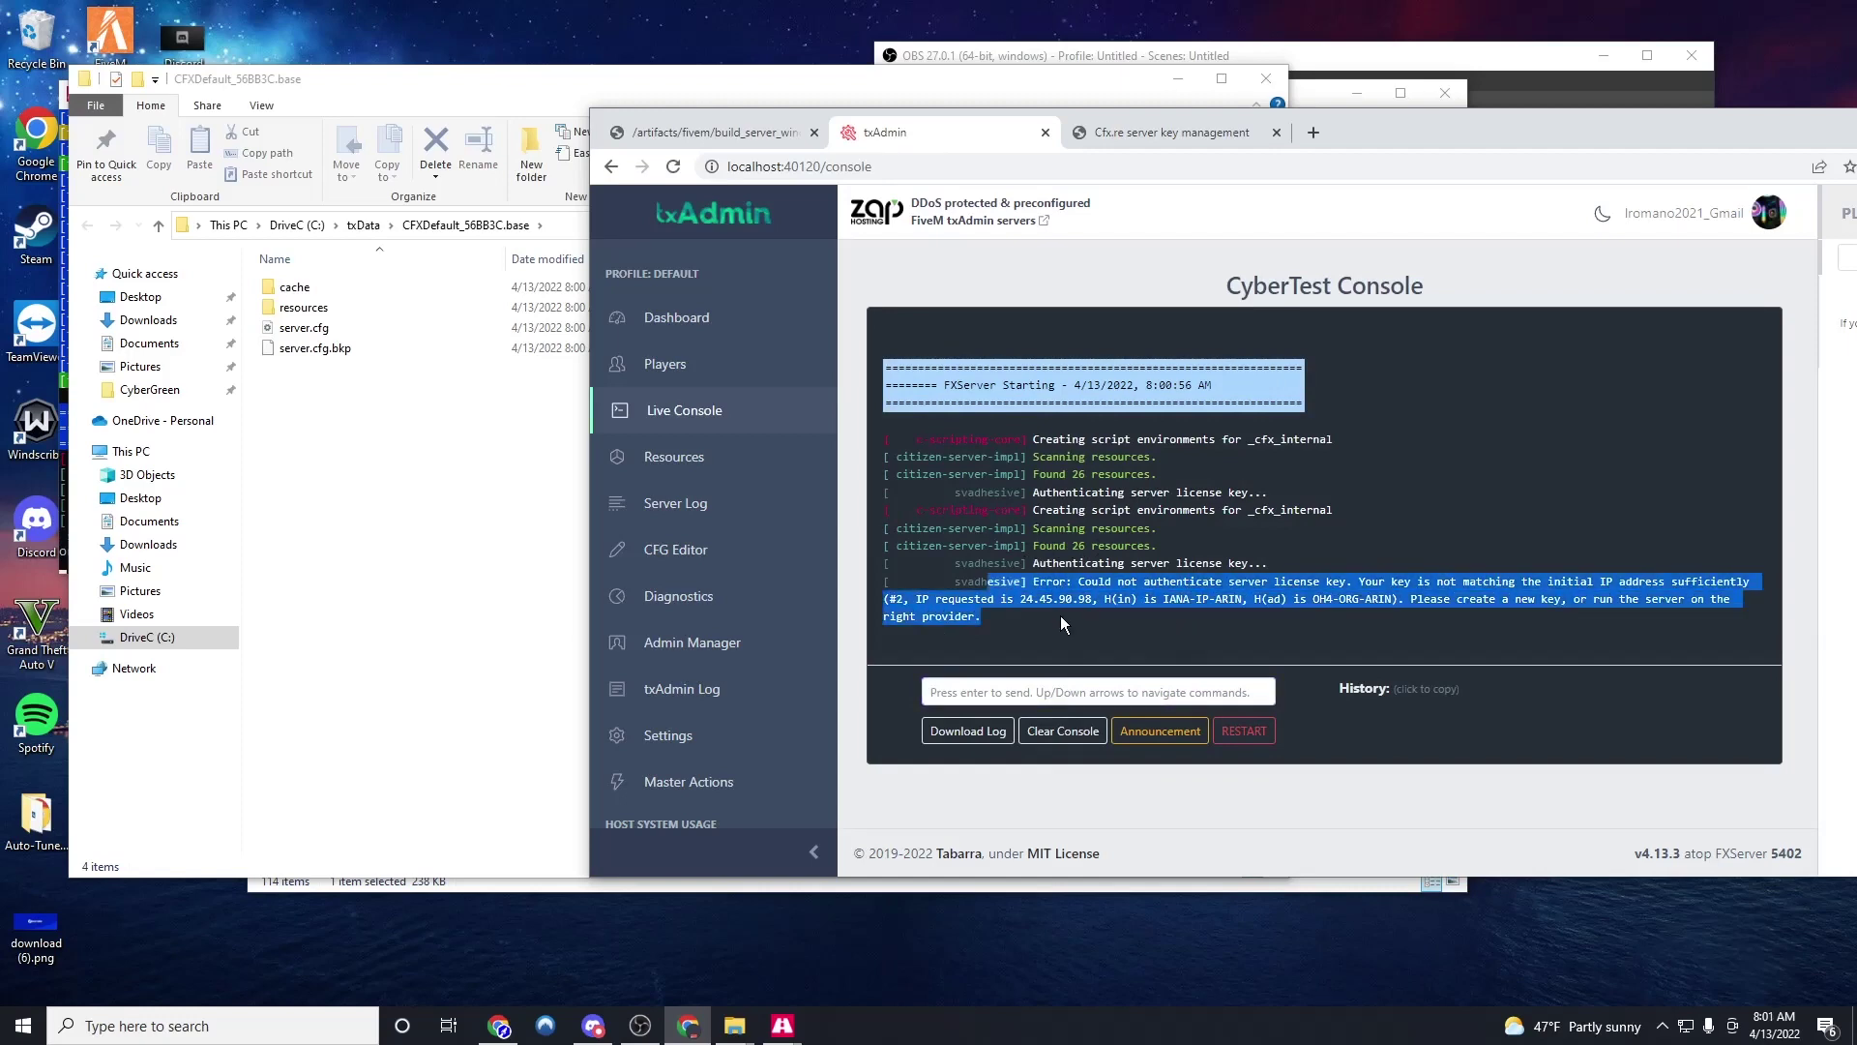
{"action": "left_click", "coordinate": [980, 617]}
Open key 7x5oed in Keymaster and copy its server license key.
{"action": "left_click", "coordinate": [1219, 131]}
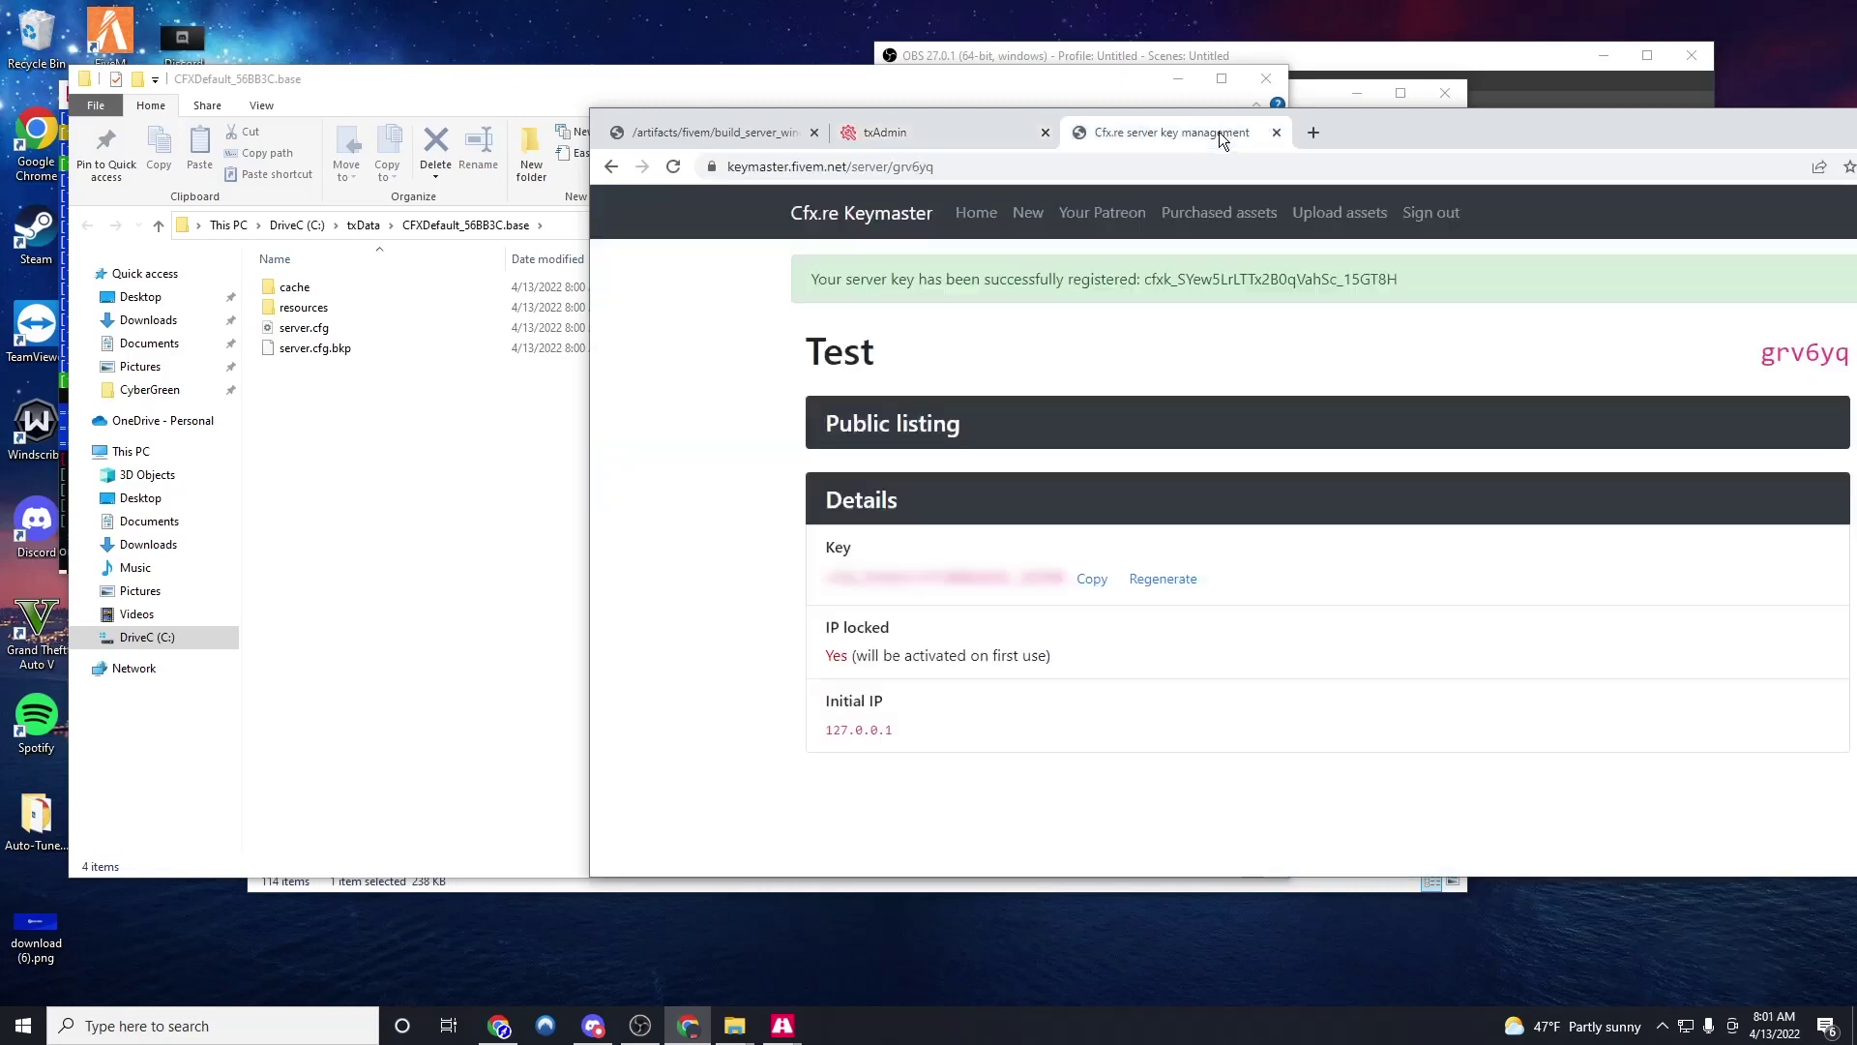
{"action": "left_click", "coordinate": [615, 166]}
{"action": "left_click", "coordinate": [610, 169]}
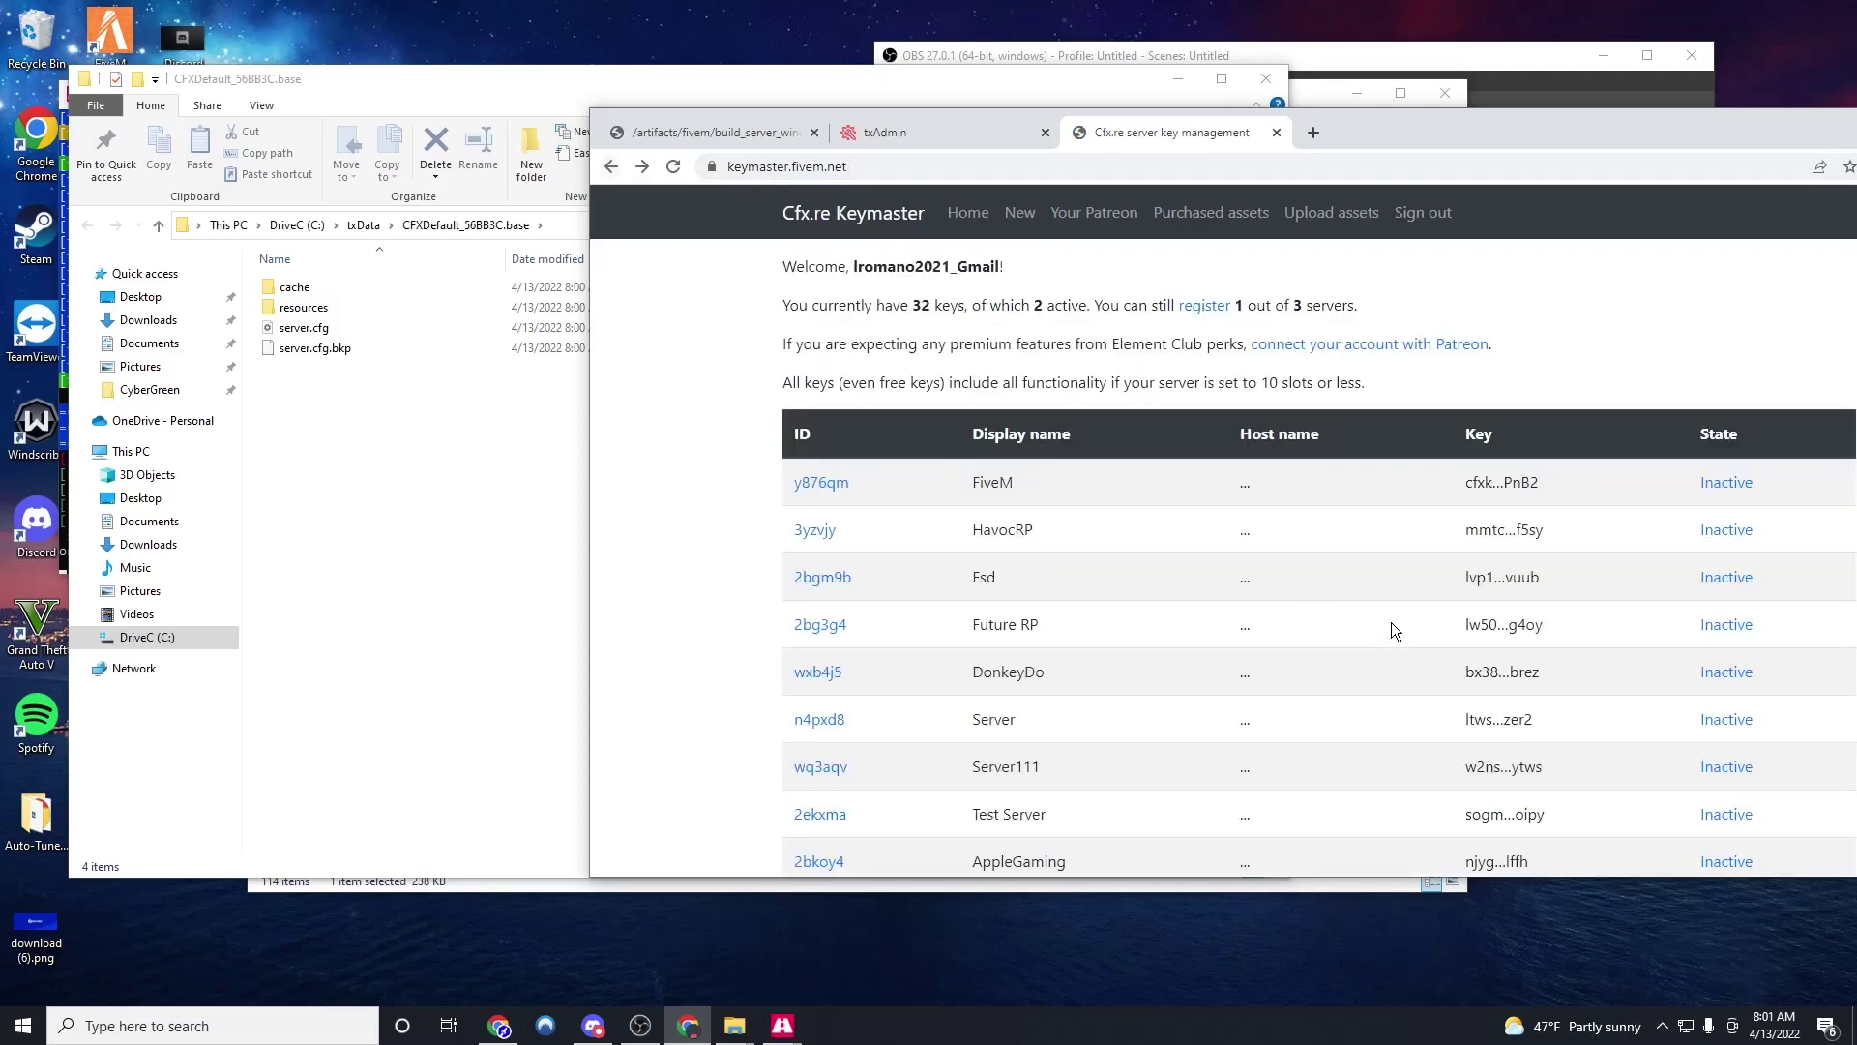
{"action": "scroll", "coordinate": [1393, 629], "scroll_direction": "down", "scroll_amount": 6}
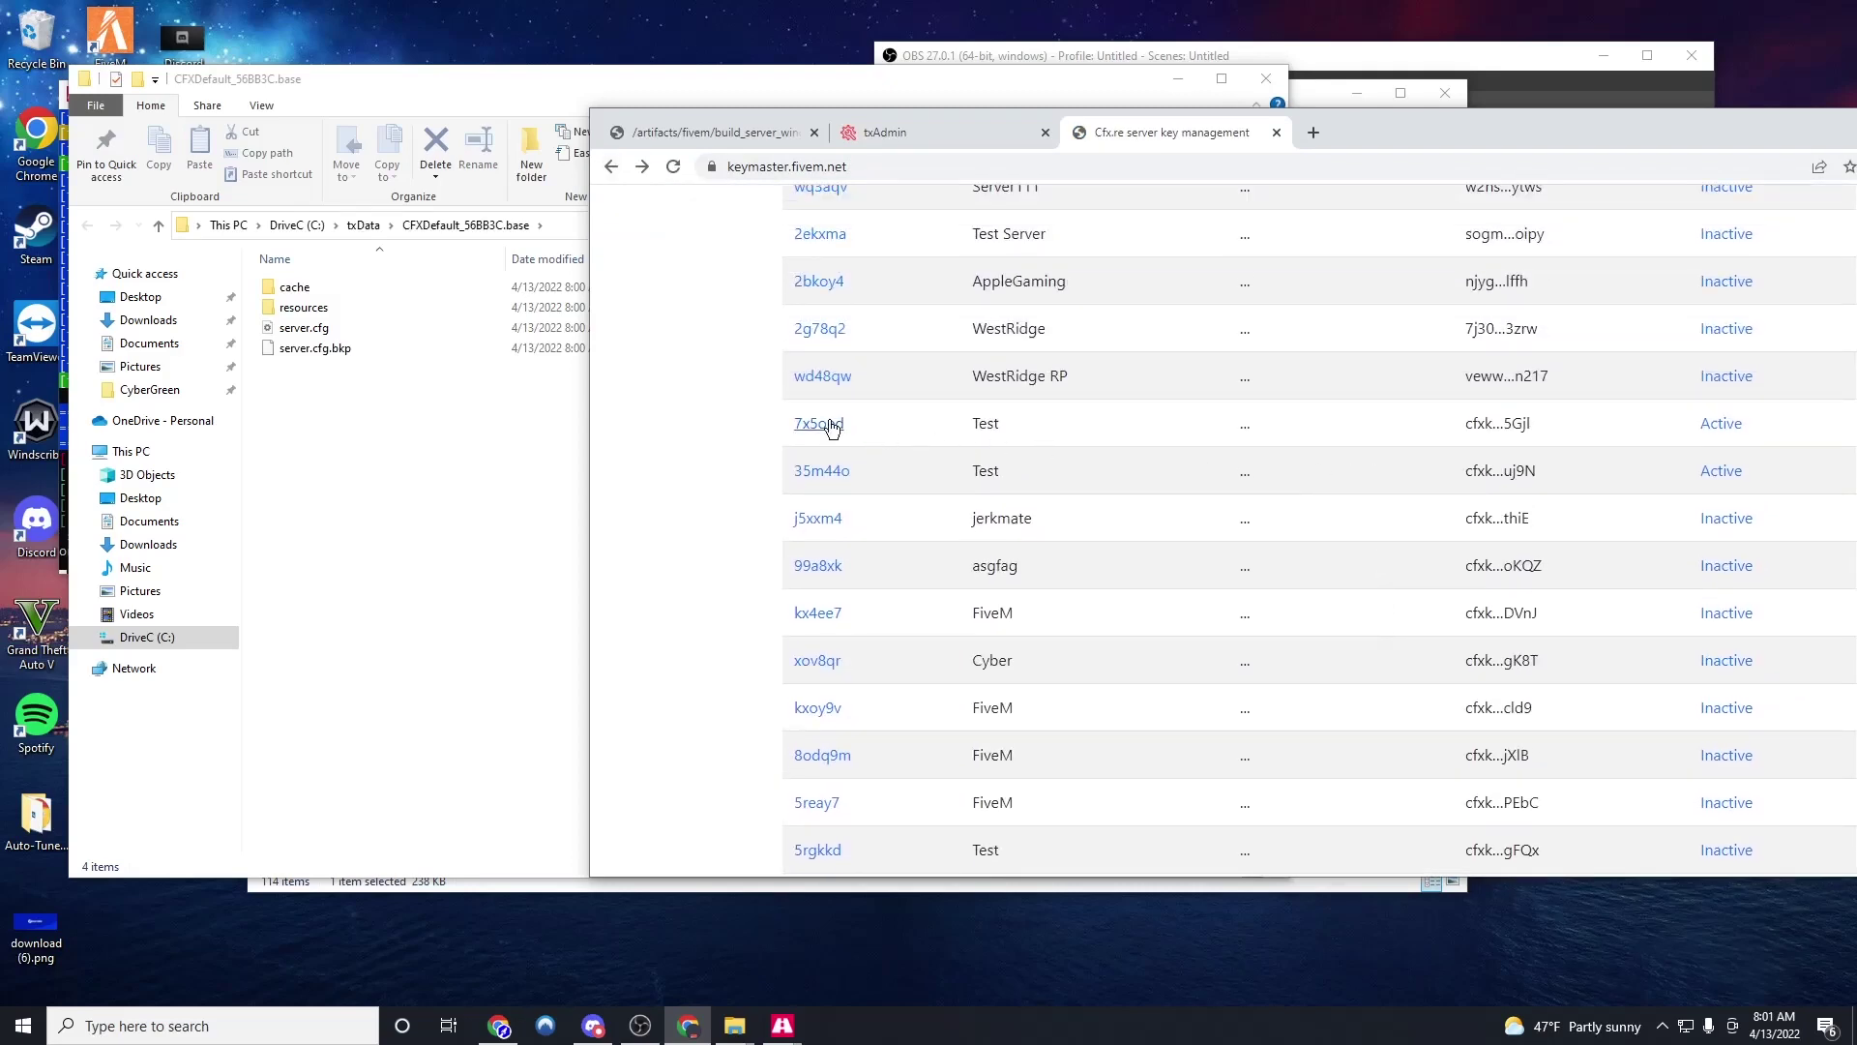
{"action": "left_click", "coordinate": [830, 429]}
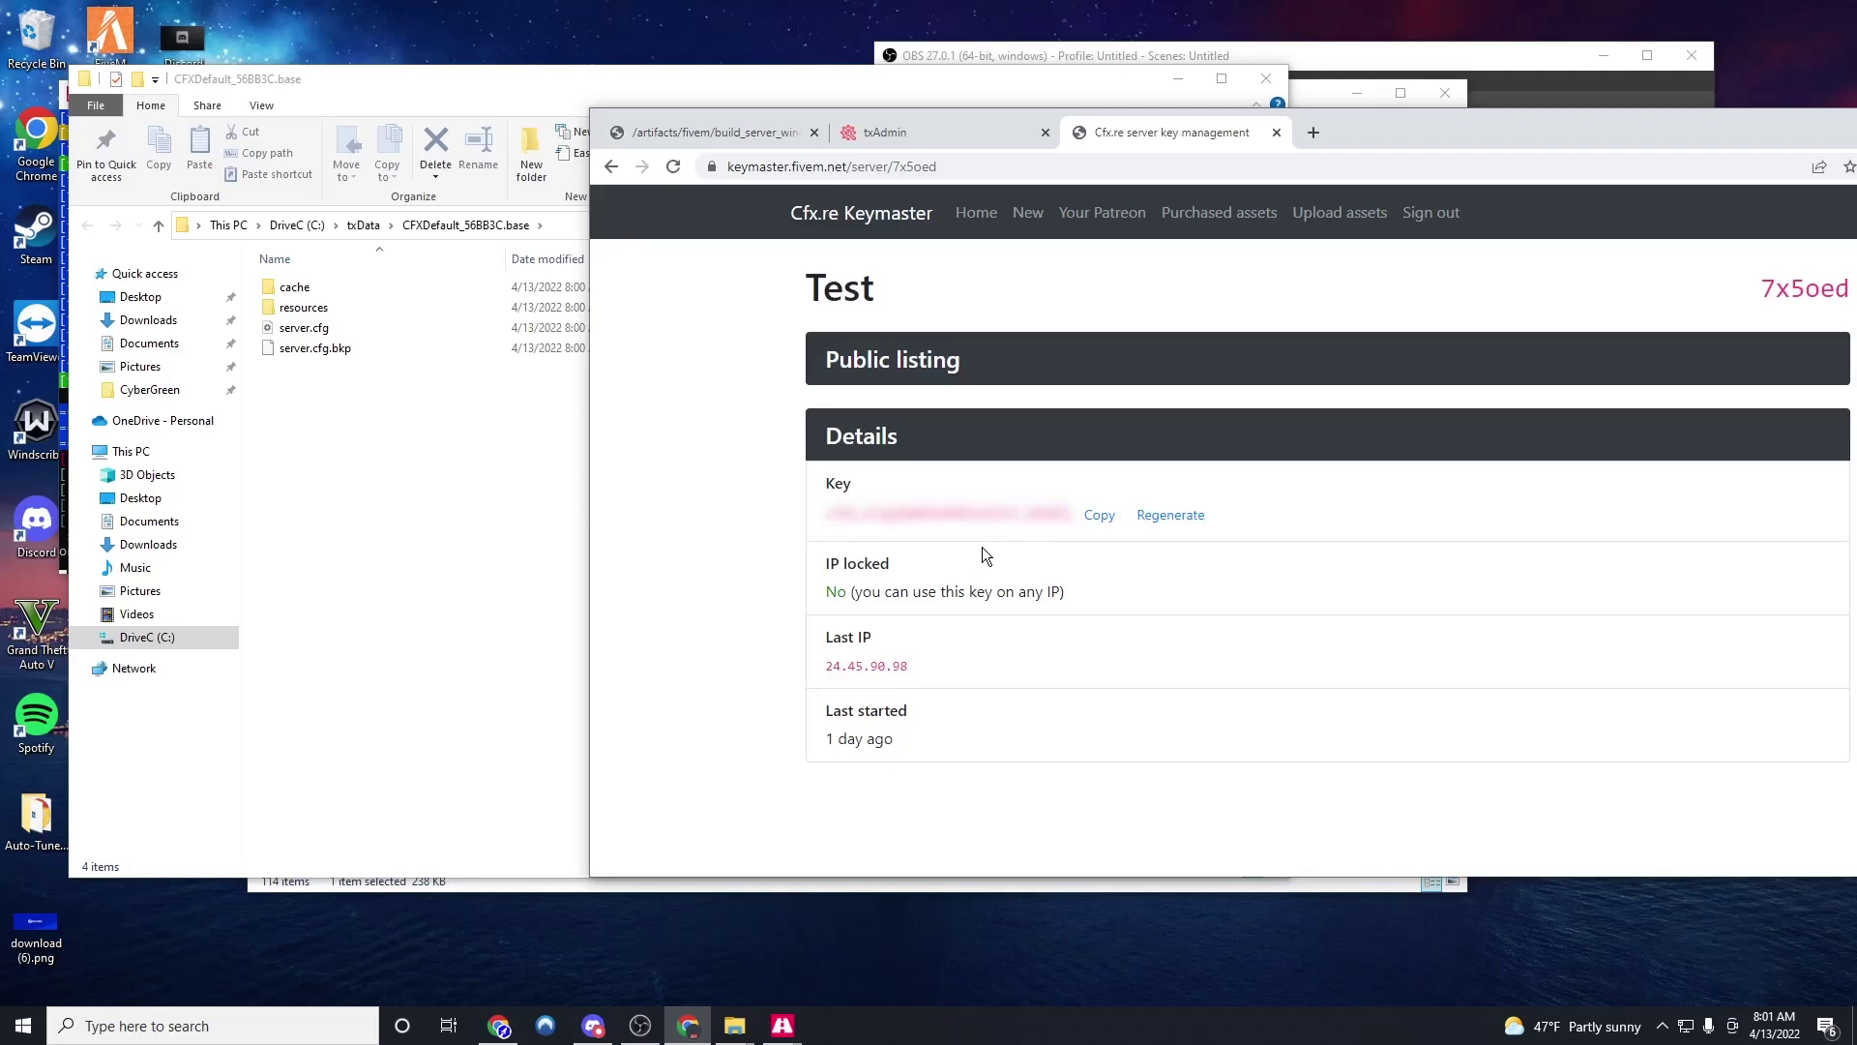
{"action": "left_click", "coordinate": [1099, 515]}
Return to the txAdmin console in the browser.
{"action": "left_click", "coordinate": [890, 140]}
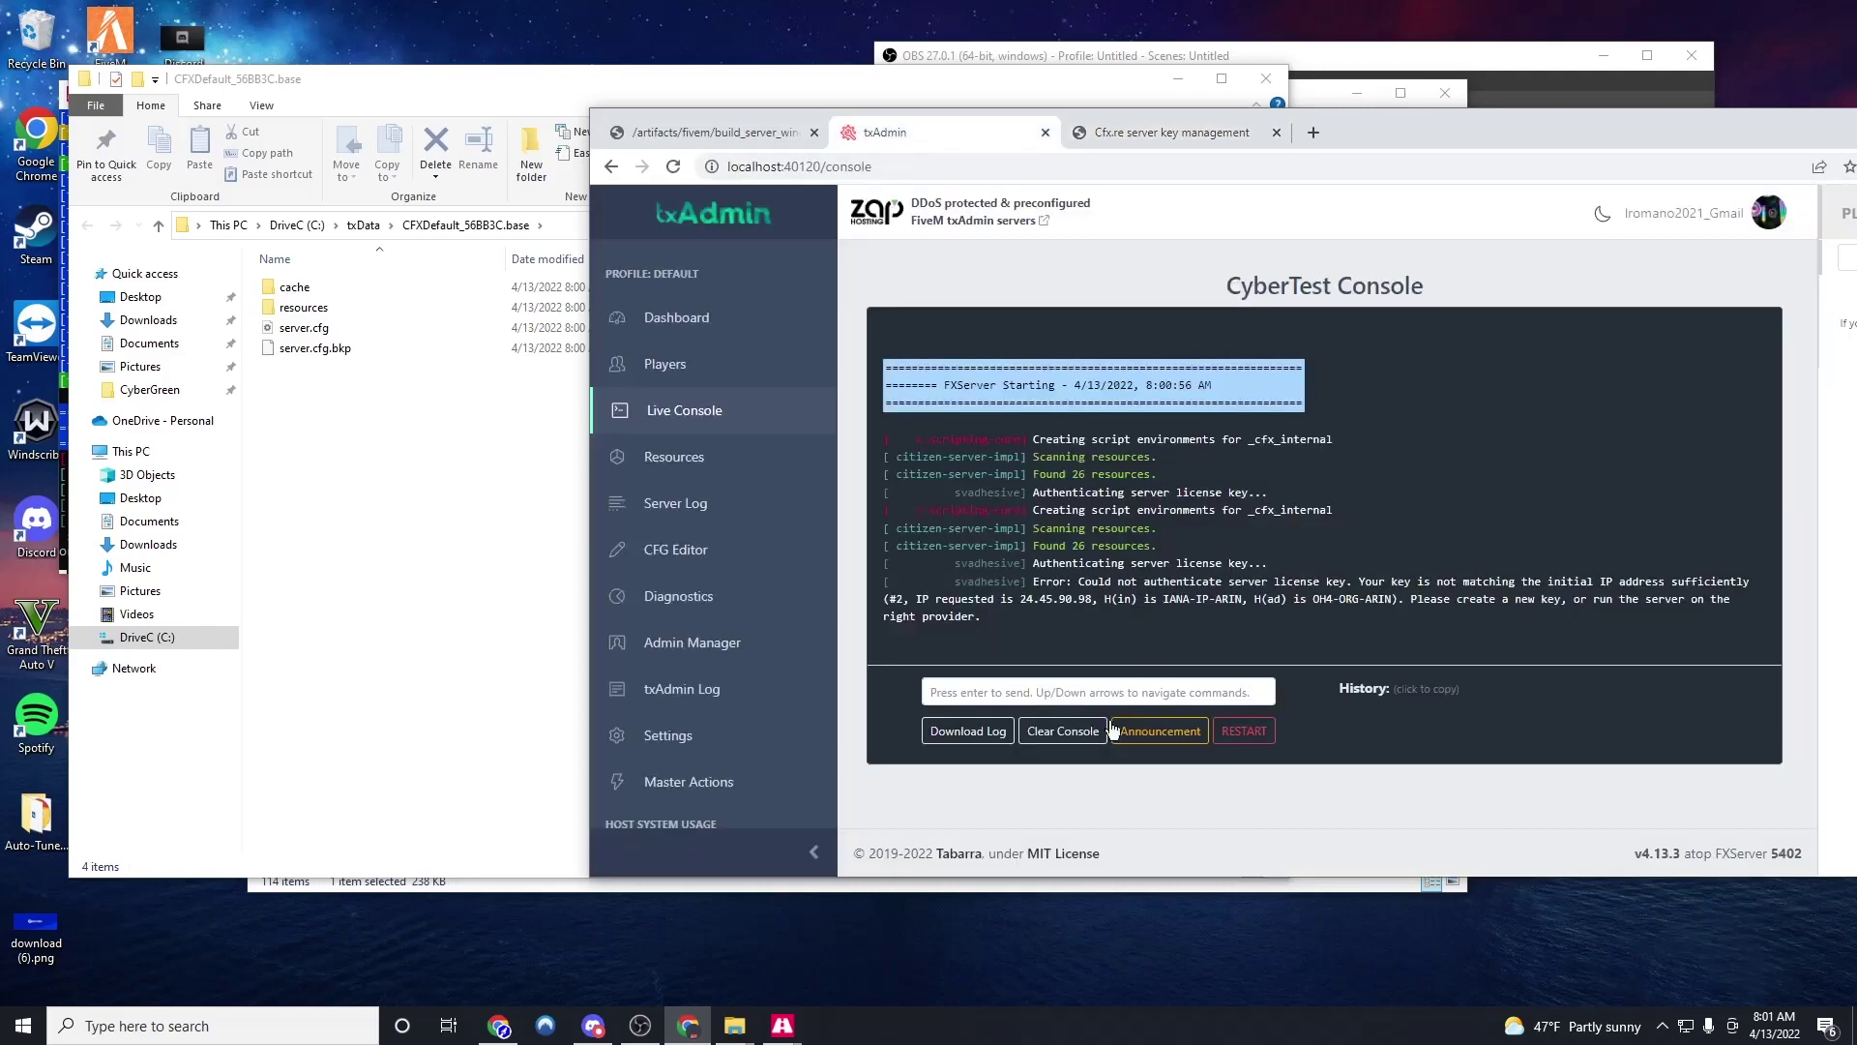
{"action": "left_click", "coordinate": [304, 328]}
{"action": "left_click", "coordinate": [1145, 330]}
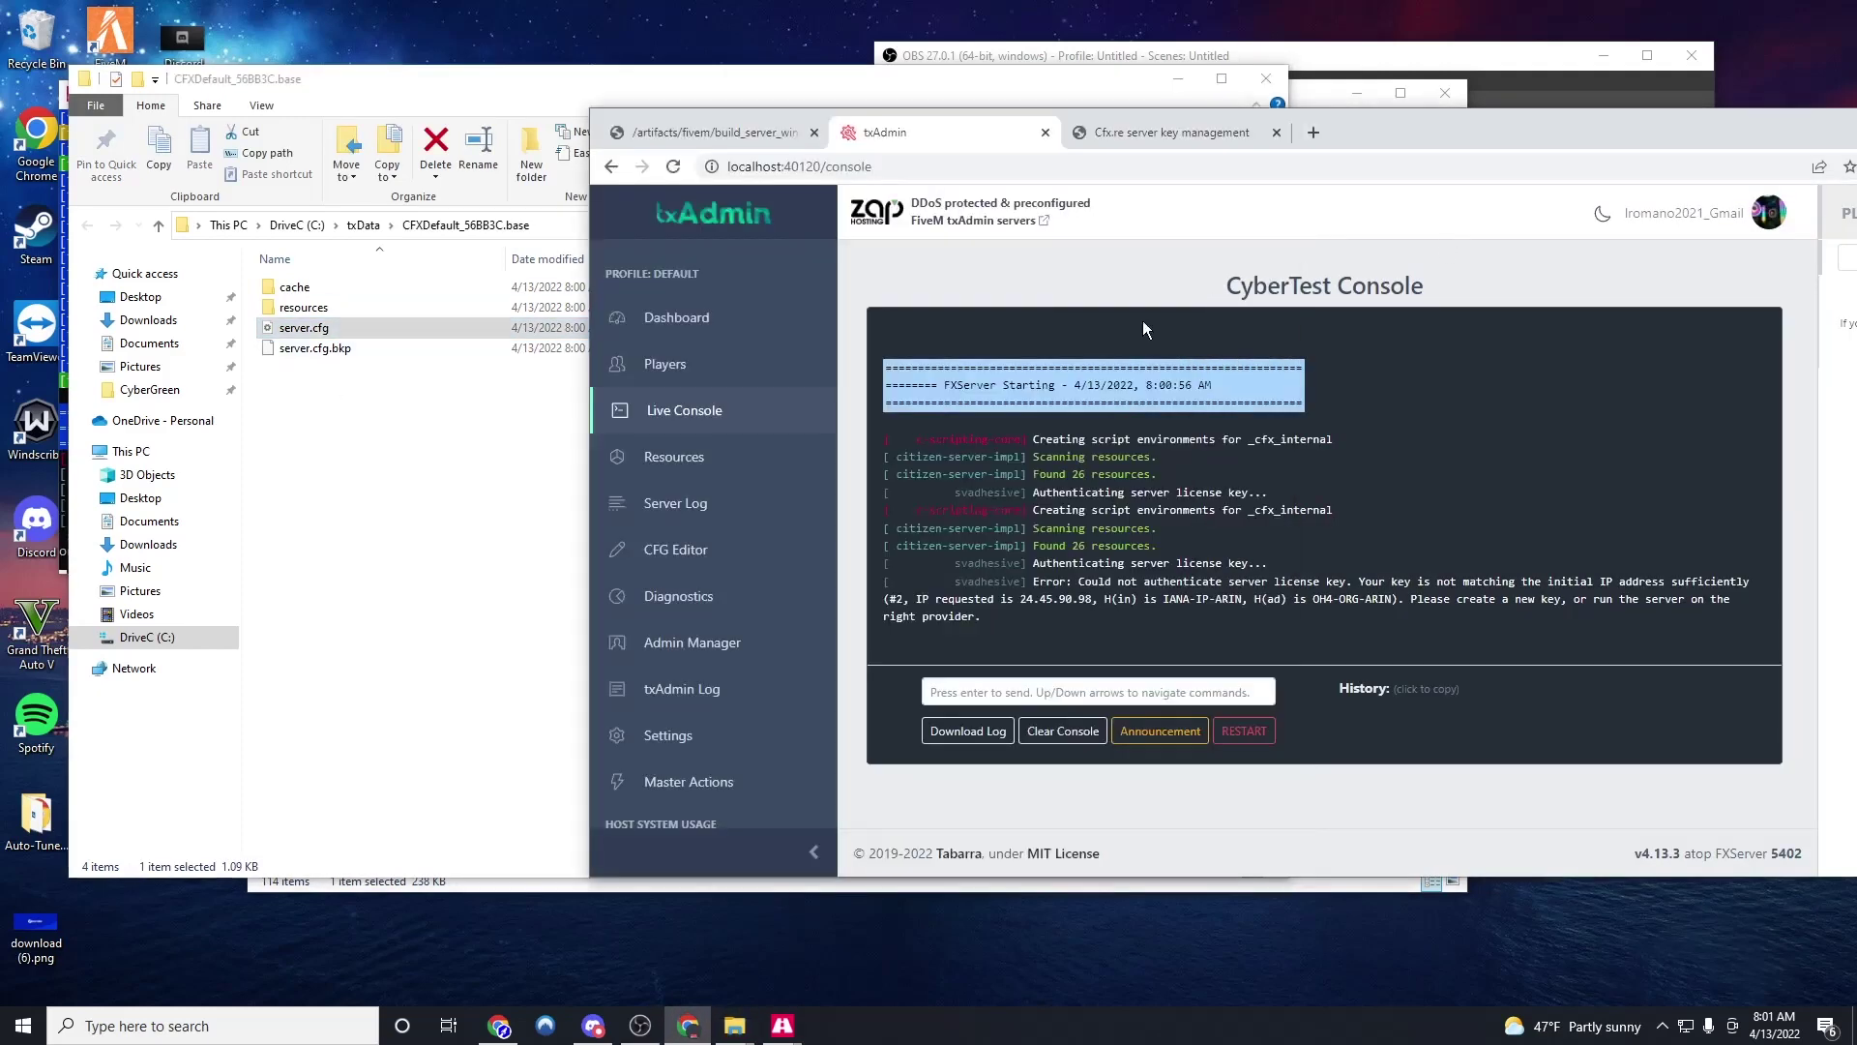
Replace the line 15 sv_licenseKey value with the copied key and save server.cfg.
{"action": "left_click", "coordinate": [713, 544]}
{"action": "scroll", "coordinate": [1061, 561], "scroll_direction": "down", "scroll_amount": 1}
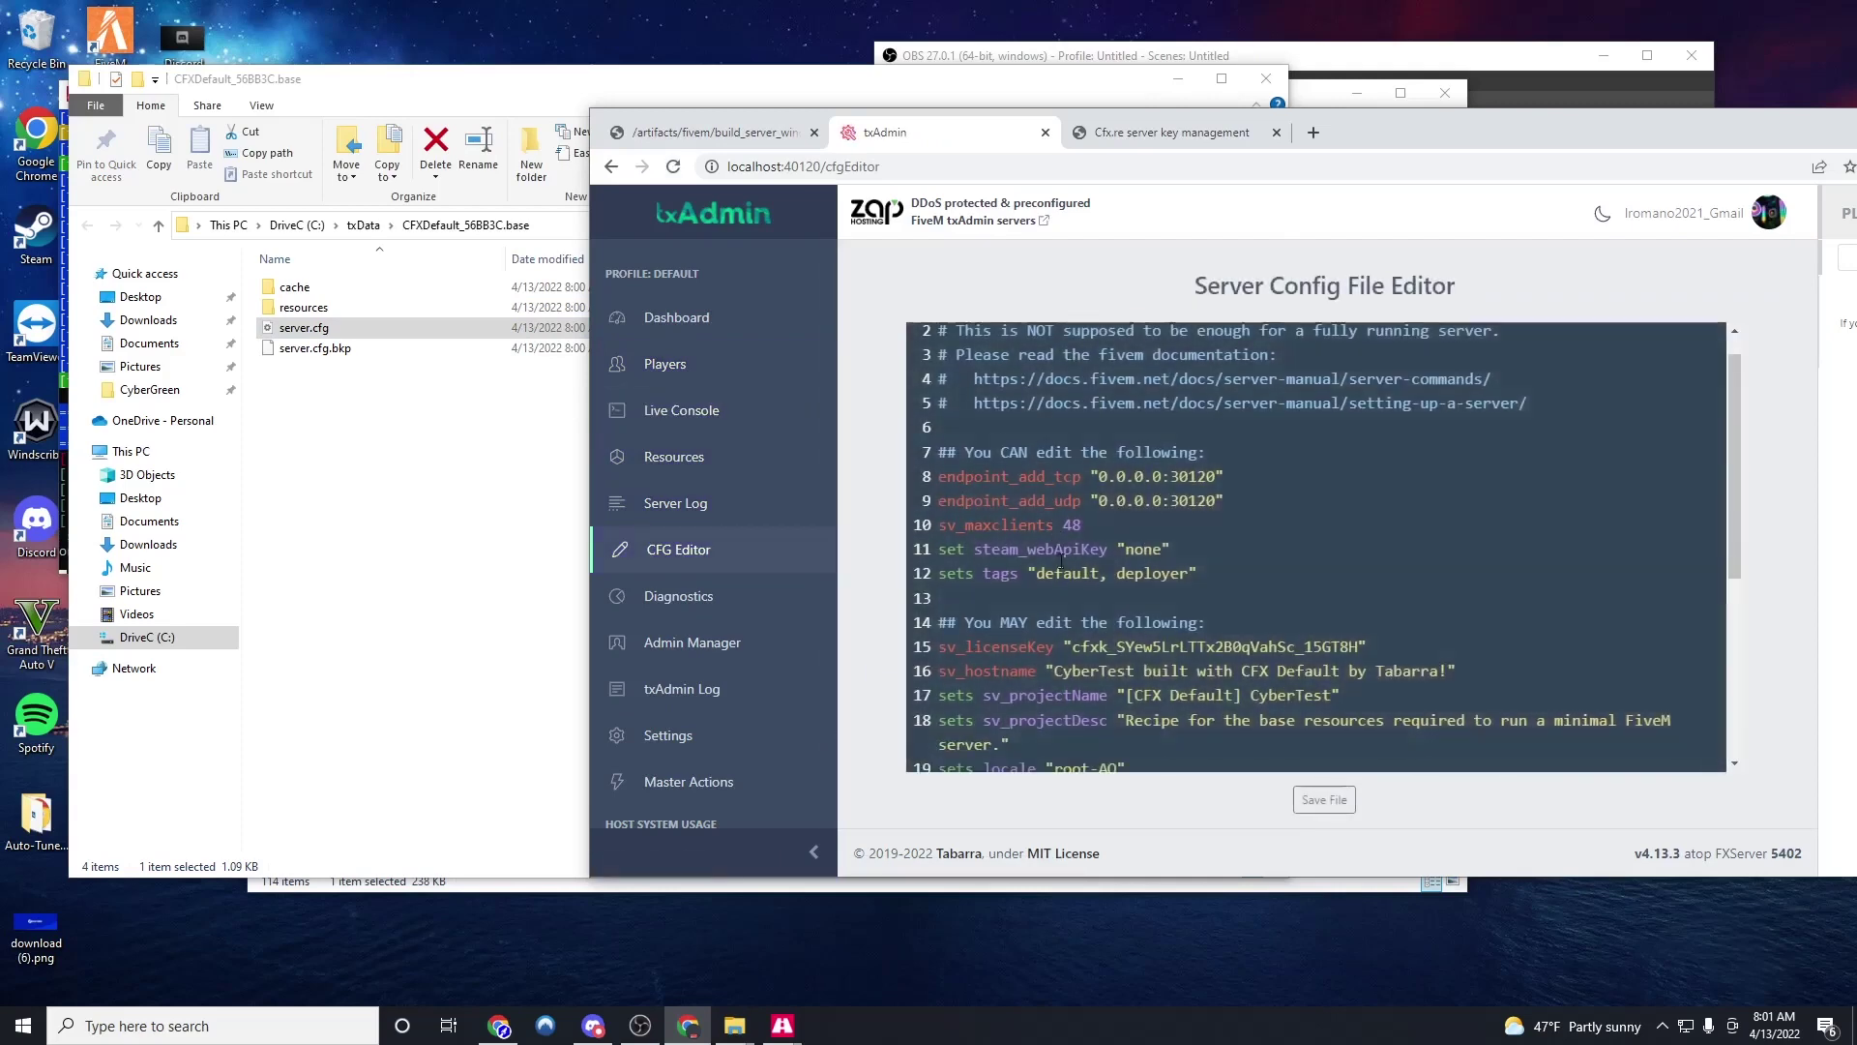
{"action": "scroll", "coordinate": [1061, 561], "scroll_direction": "down", "scroll_amount": 4}
{"action": "scroll", "coordinate": [1056, 414], "scroll_direction": "up", "scroll_amount": 1}
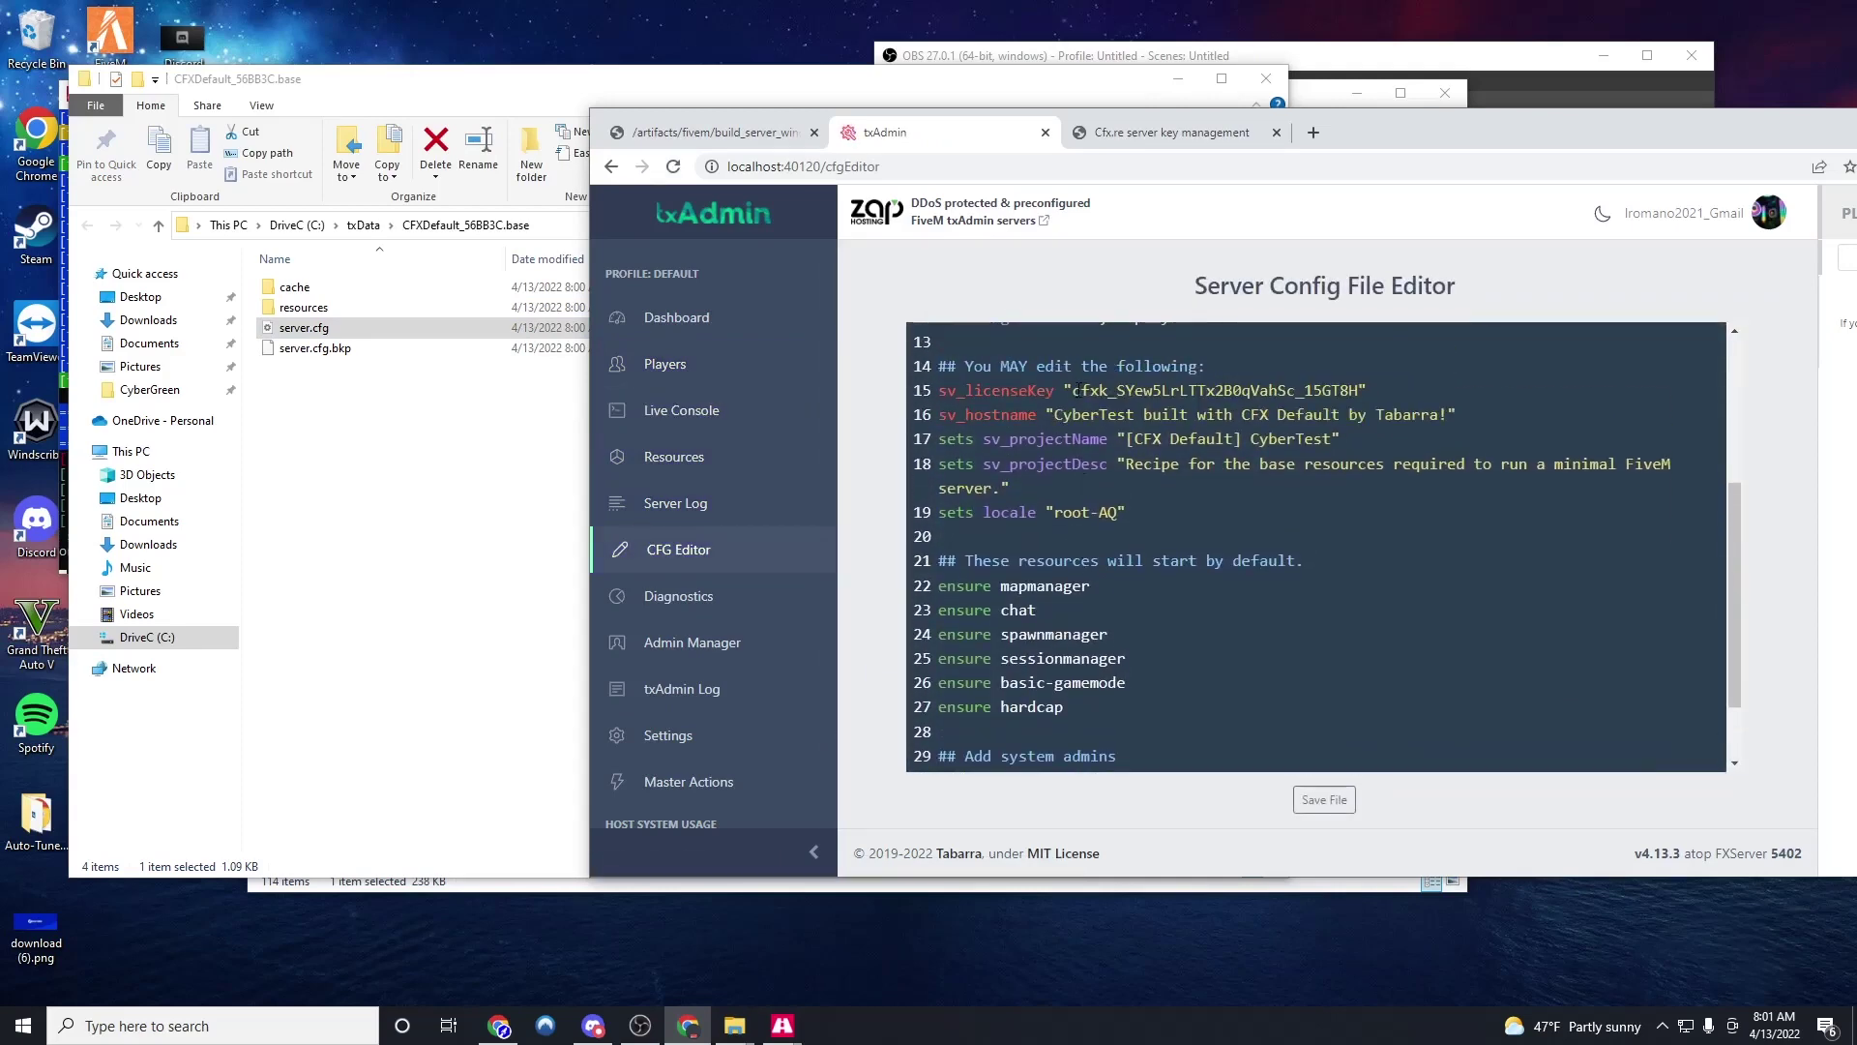
{"action": "double_click", "coordinate": [1202, 391]}
{"action": "key", "text": "ctrl+v"}
{"action": "left_click", "coordinate": [1339, 797]}
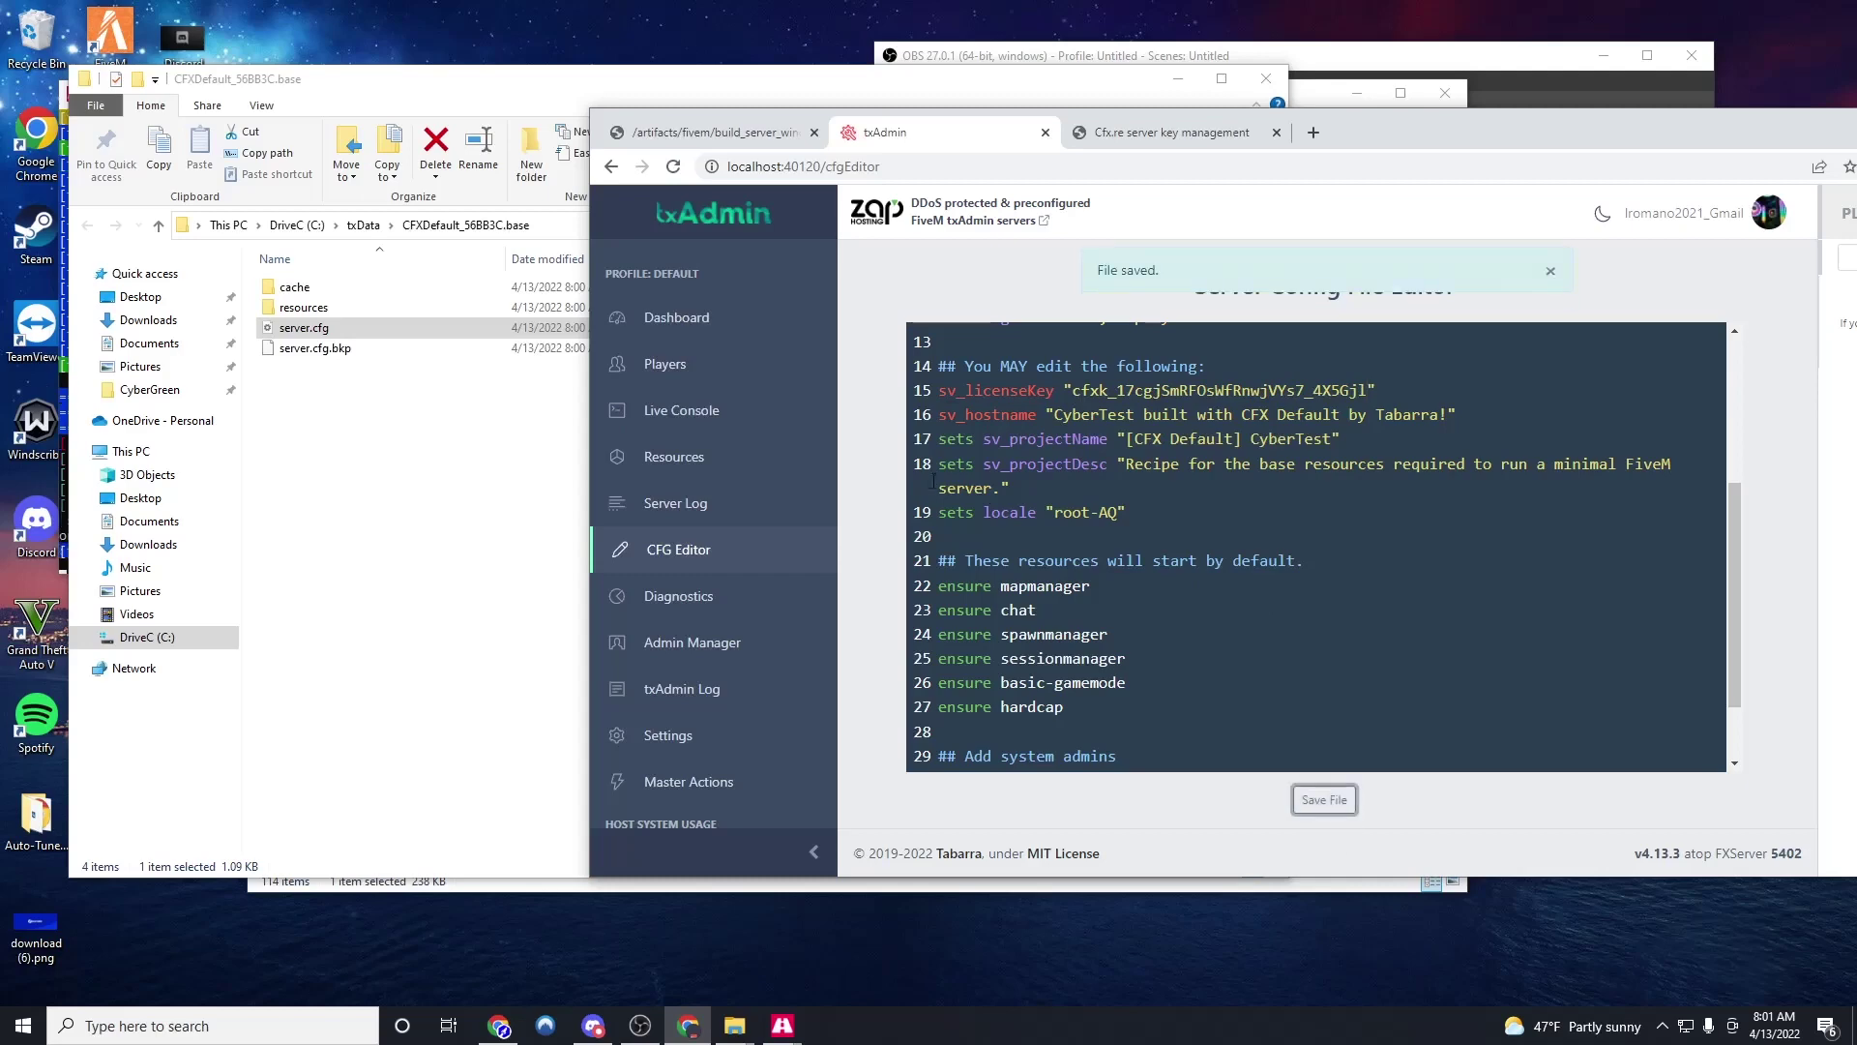
Restart the CyberTest server from the Live Console and confirm the restart.
{"action": "left_click", "coordinate": [736, 317]}
{"action": "left_click", "coordinate": [784, 414]}
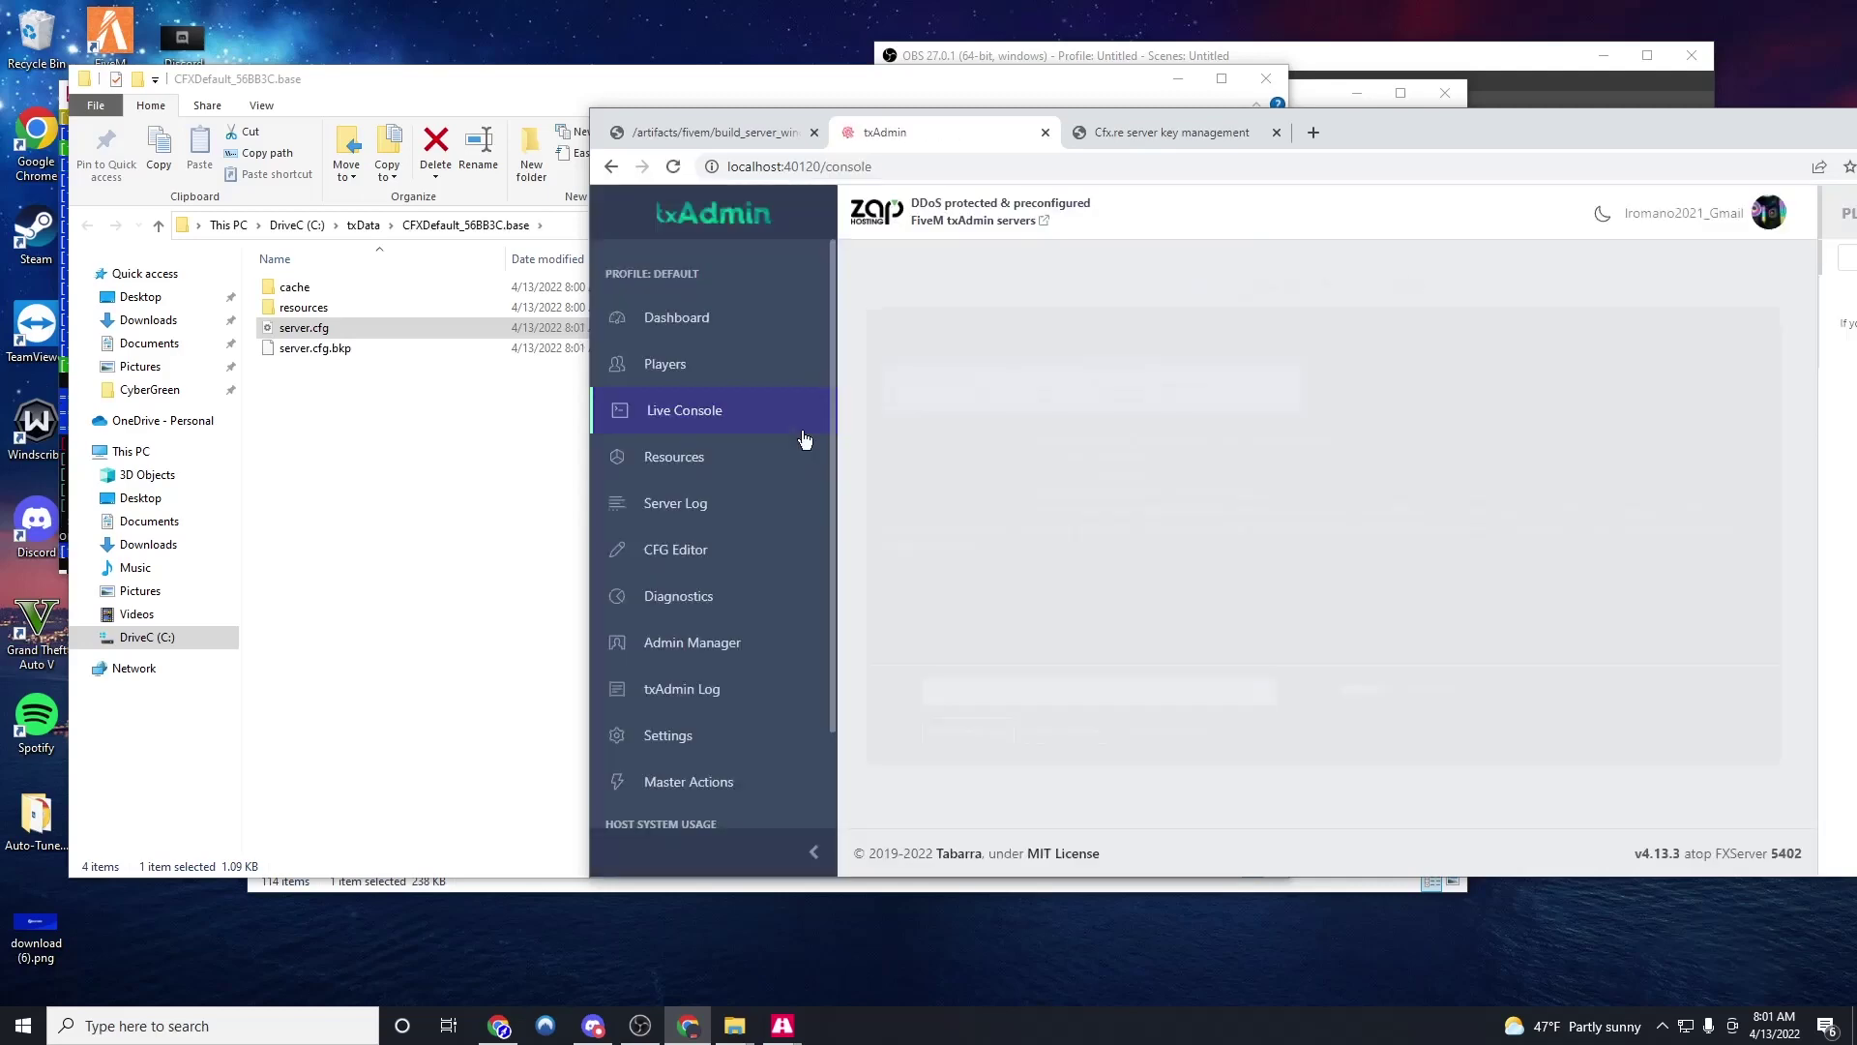
{"action": "left_click", "coordinate": [1244, 730]}
{"action": "left_click", "coordinate": [1529, 572]}
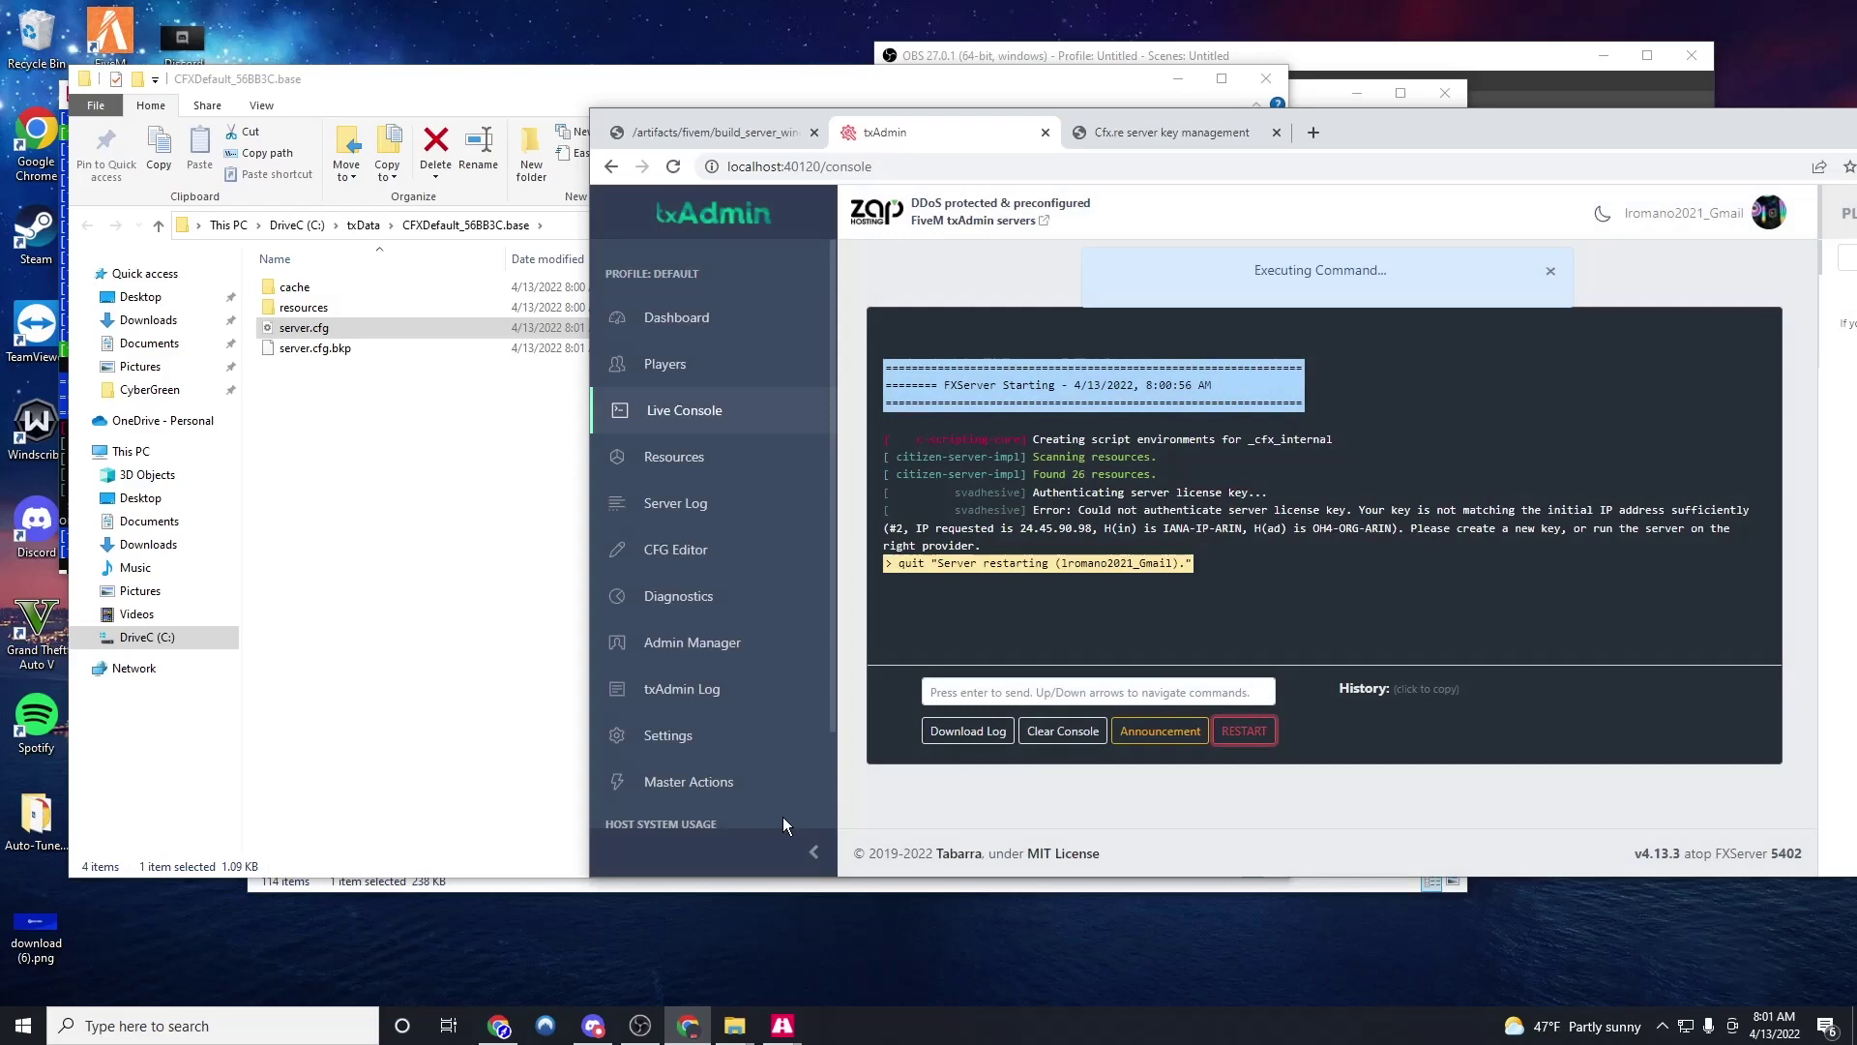
{"action": "left_click", "coordinate": [467, 478]}
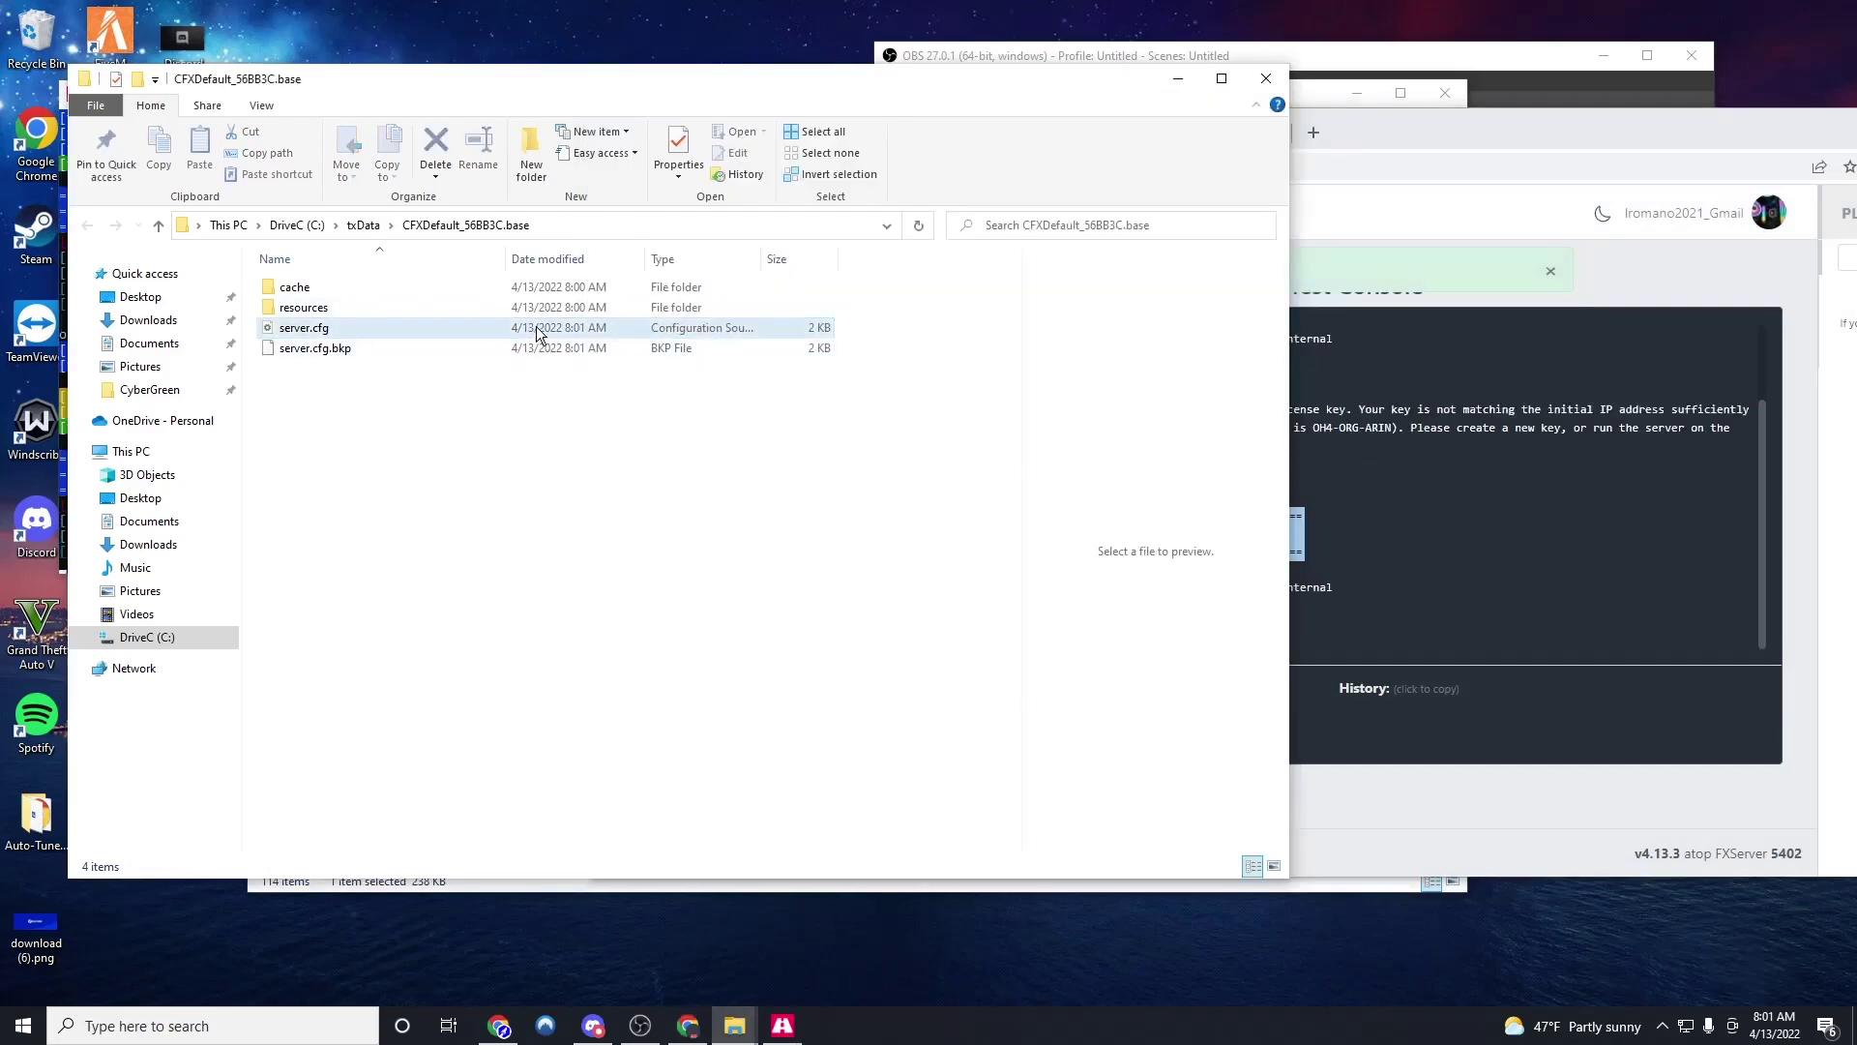
{"action": "left_click", "coordinate": [1560, 577]}
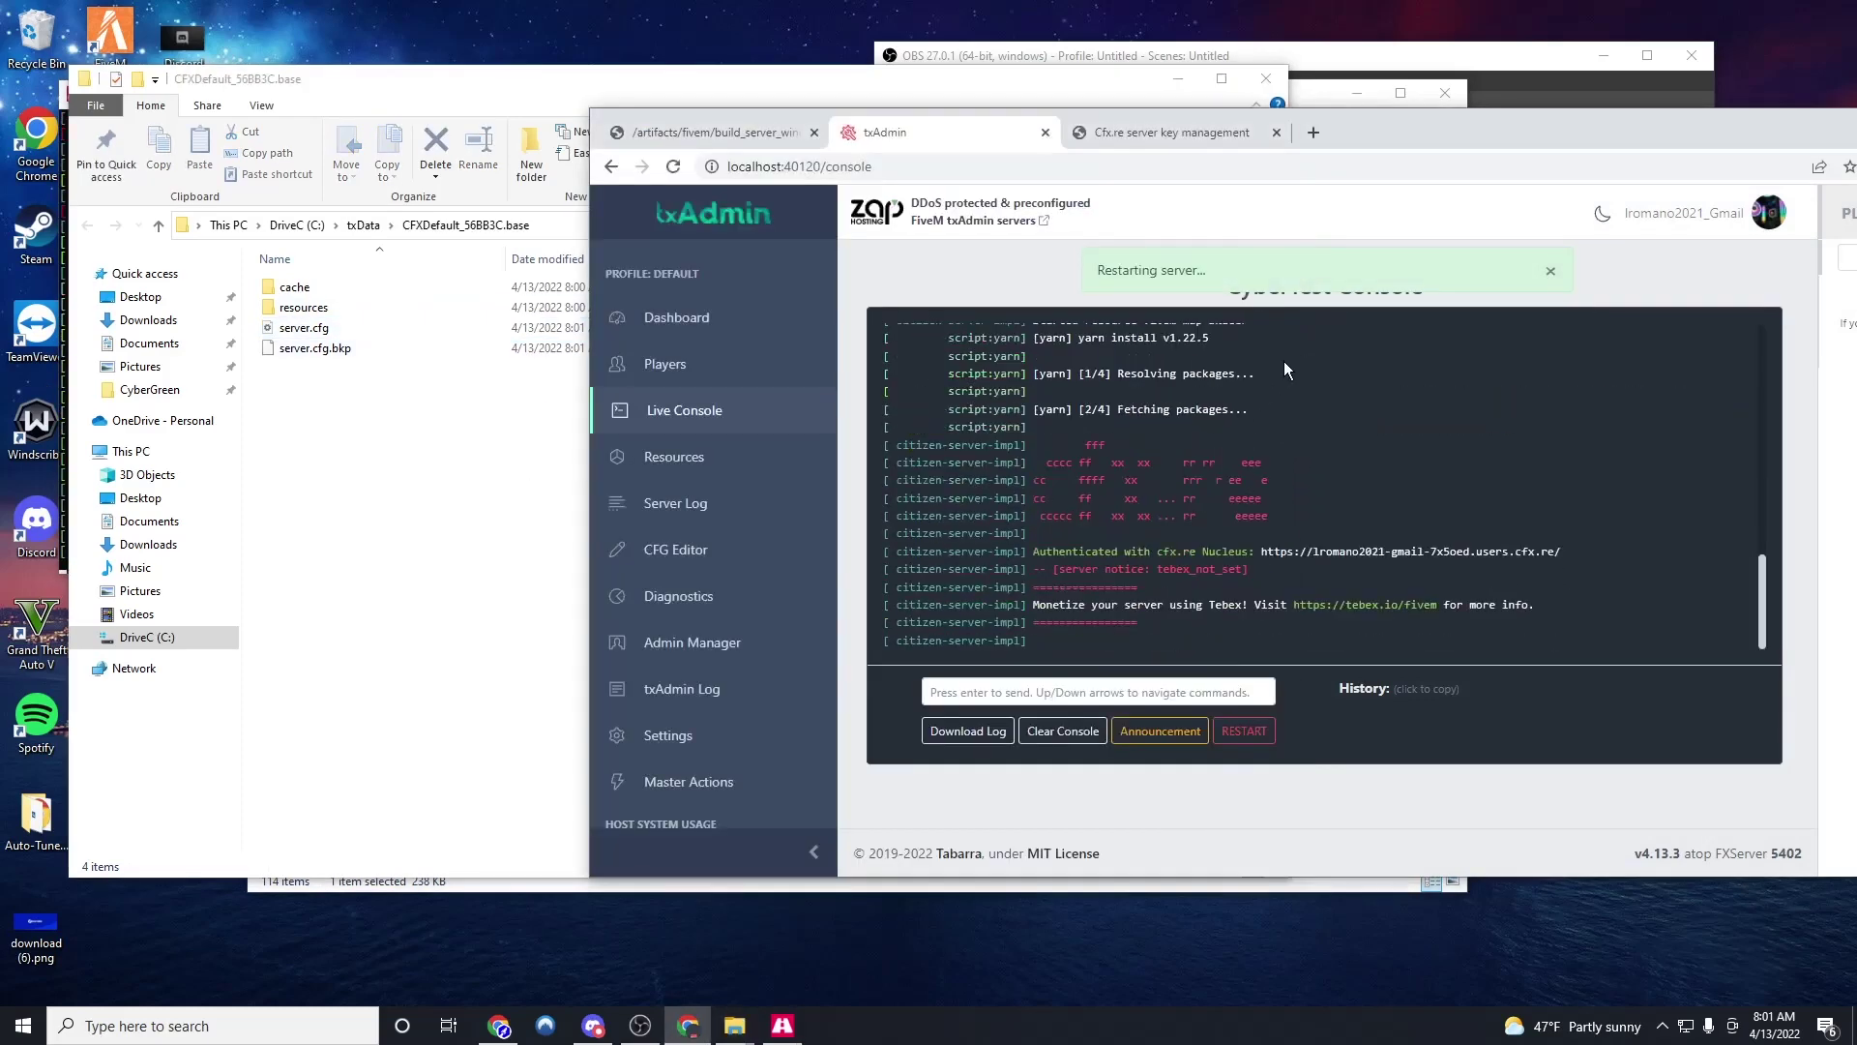
{"action": "key", "text": "alt+Tab"}
Search Google for 'fivem deleteveh' and download wk_delveh-1.1.0.zip from the forum release thread.
{"action": "left_click", "coordinate": [1397, 147]}
{"action": "left_click", "coordinate": [1317, 130]}
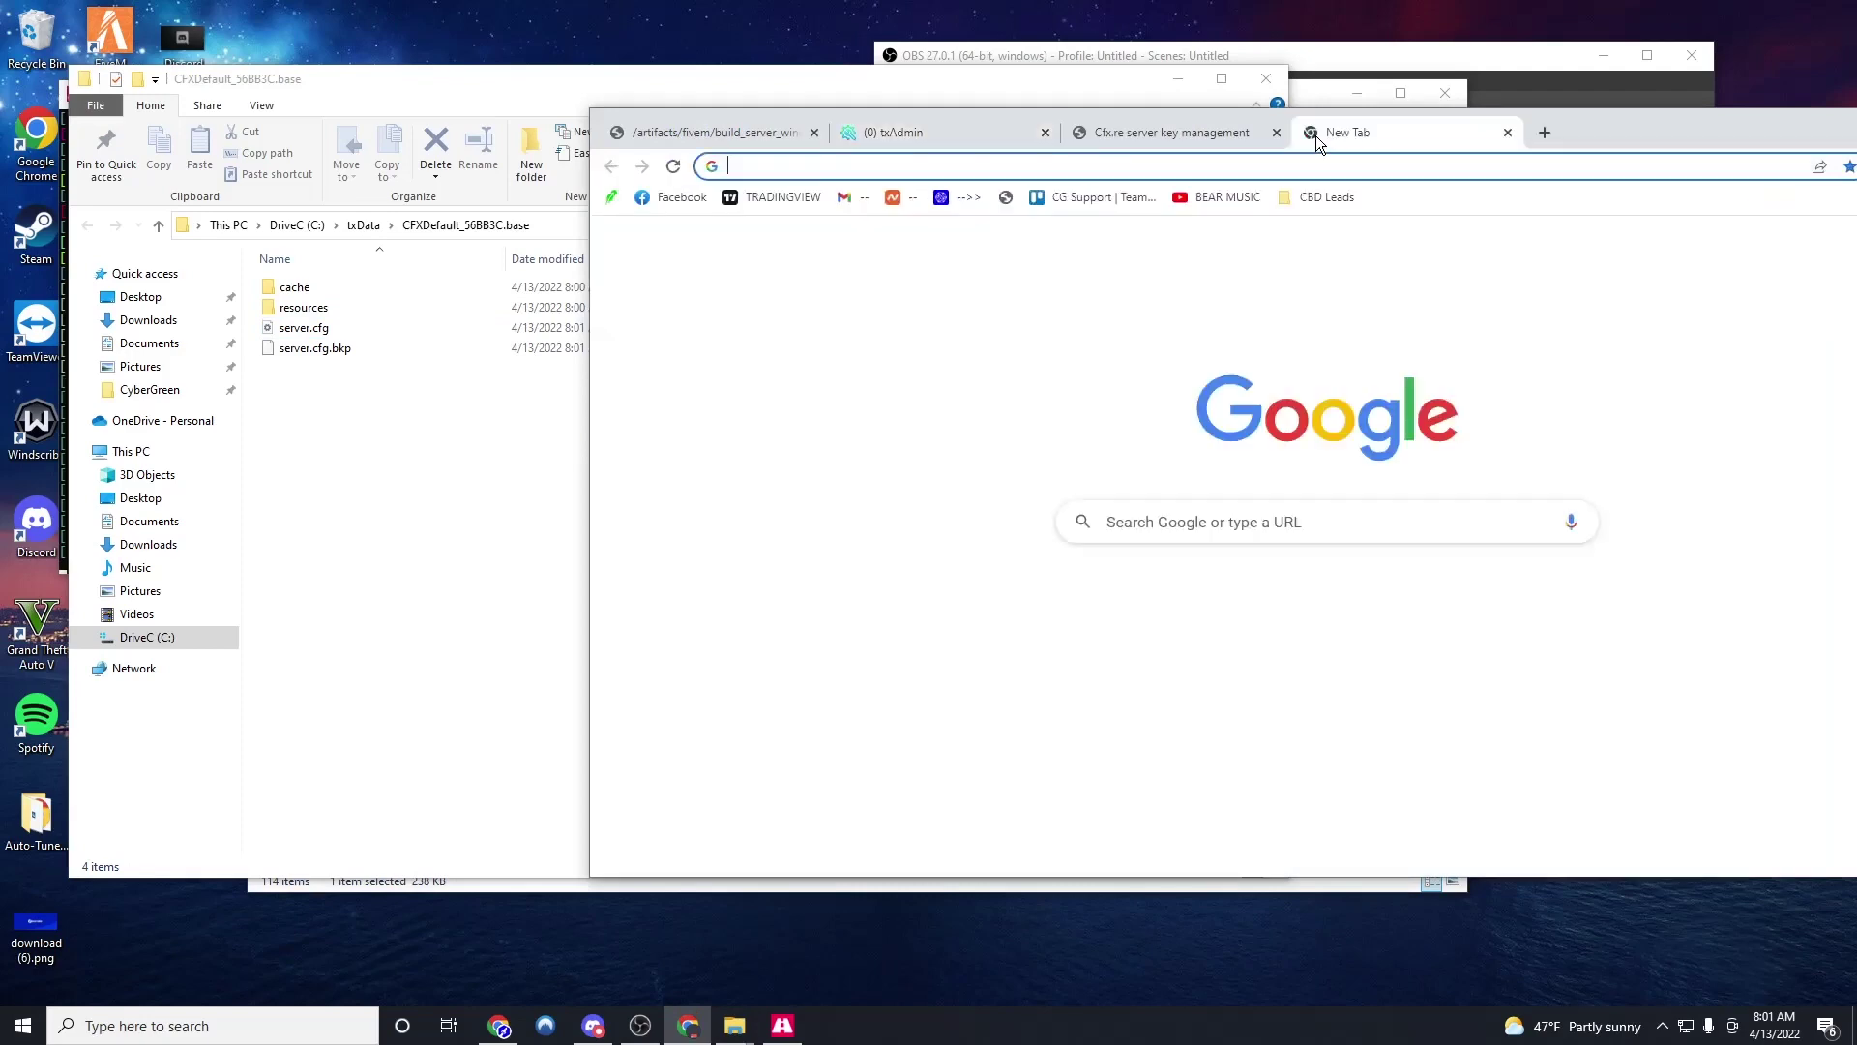
{"action": "type", "text": "fivem"}
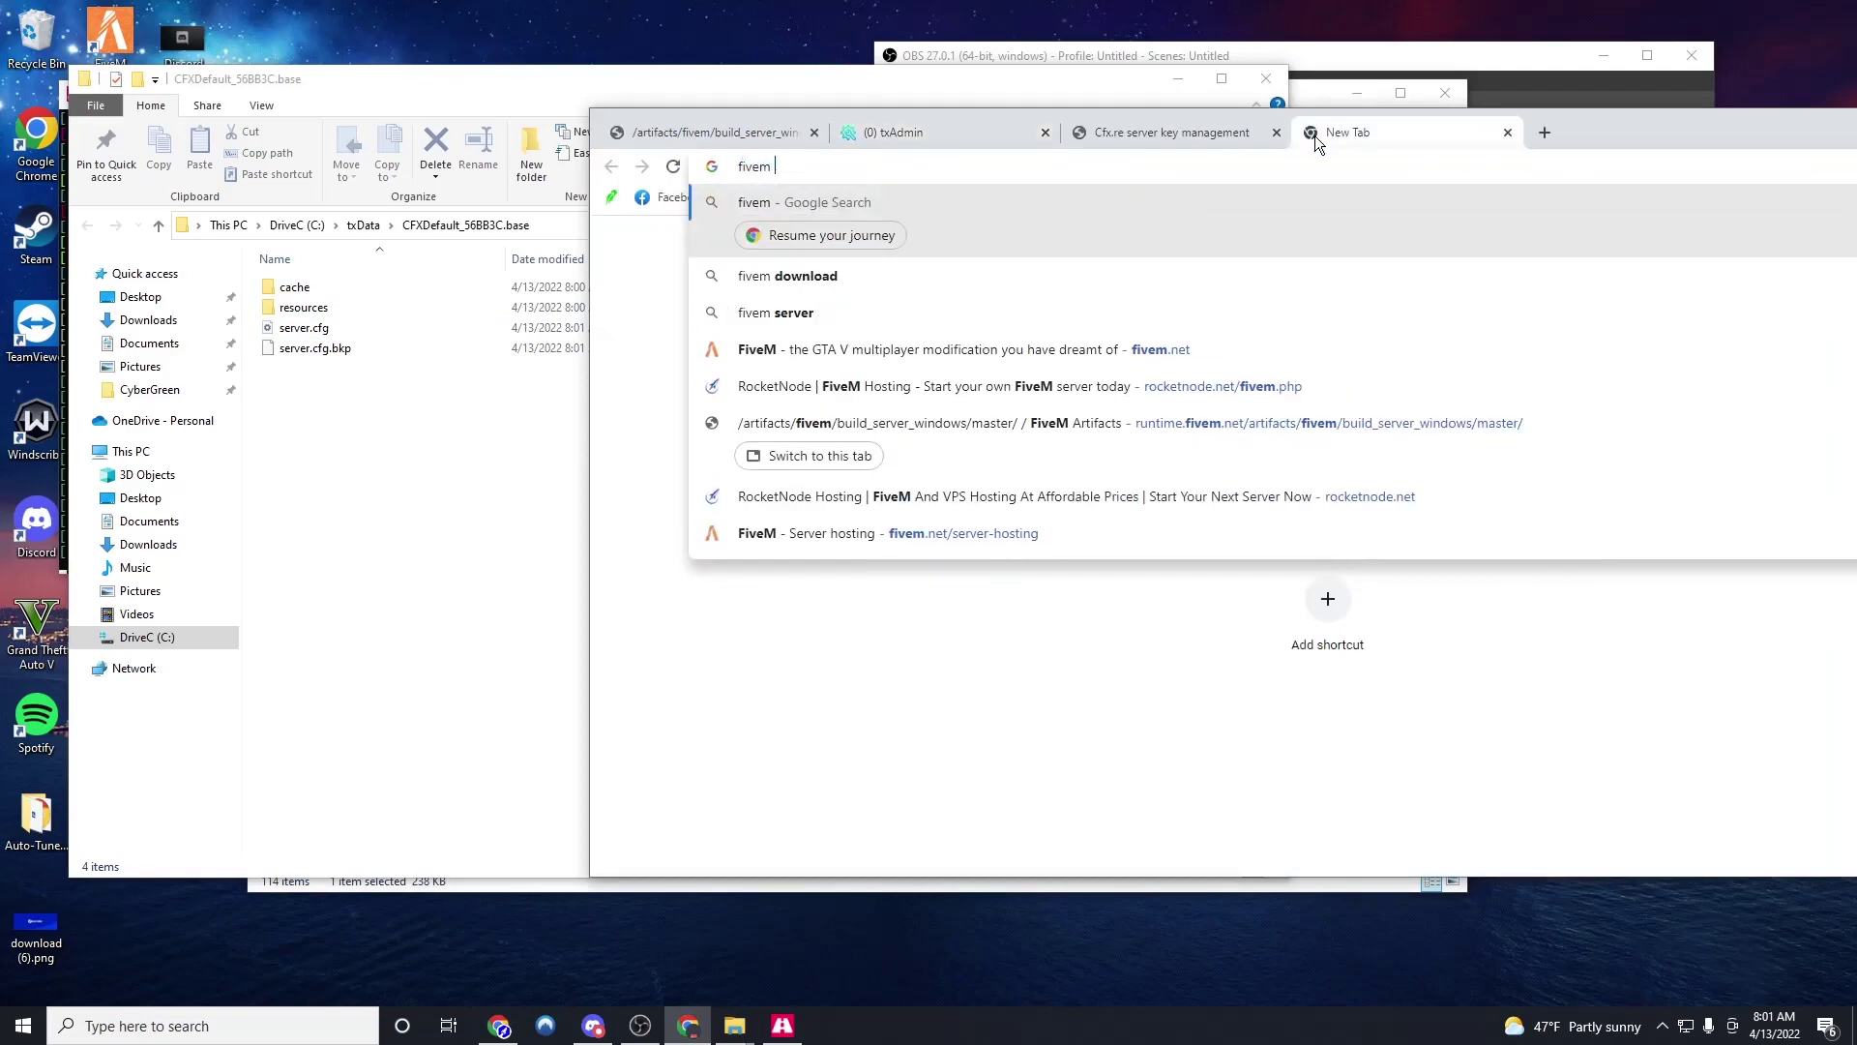
{"action": "type", "text": " deleteveh"}
{"action": "key", "text": "Return"}
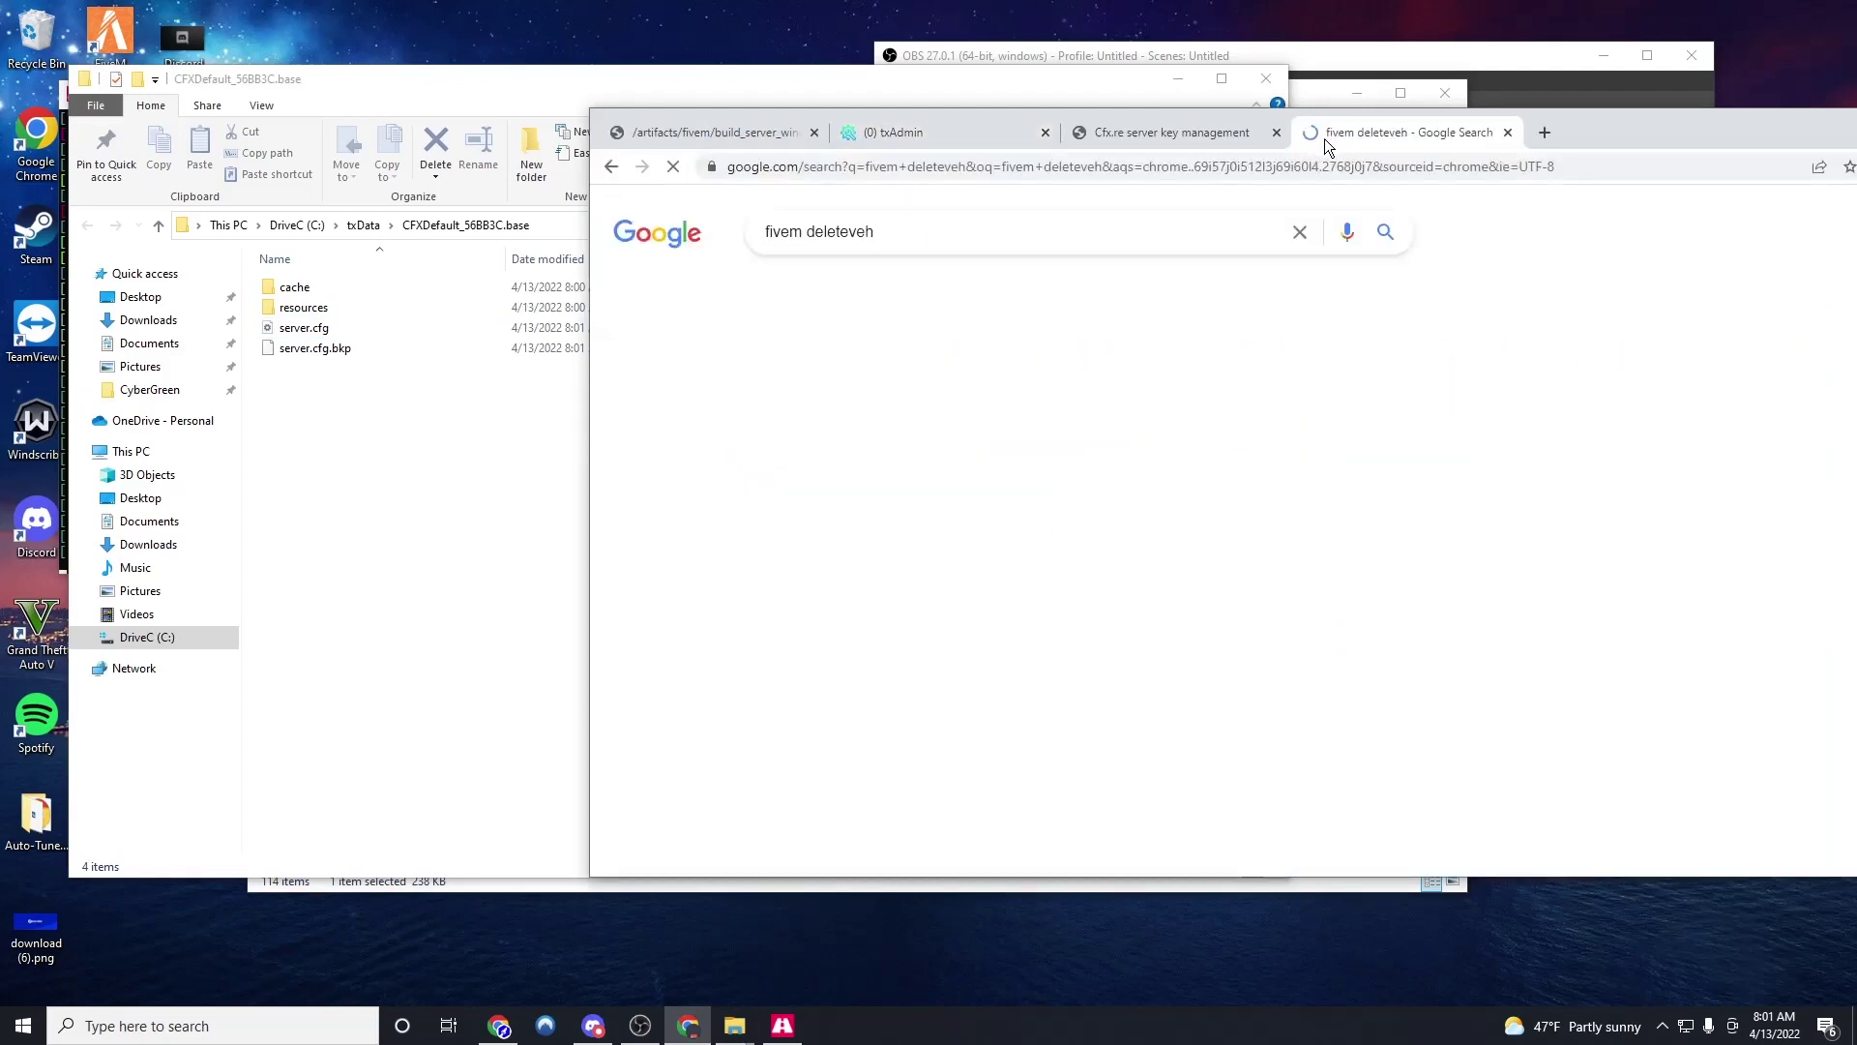
{"action": "left_click", "coordinate": [1011, 471]}
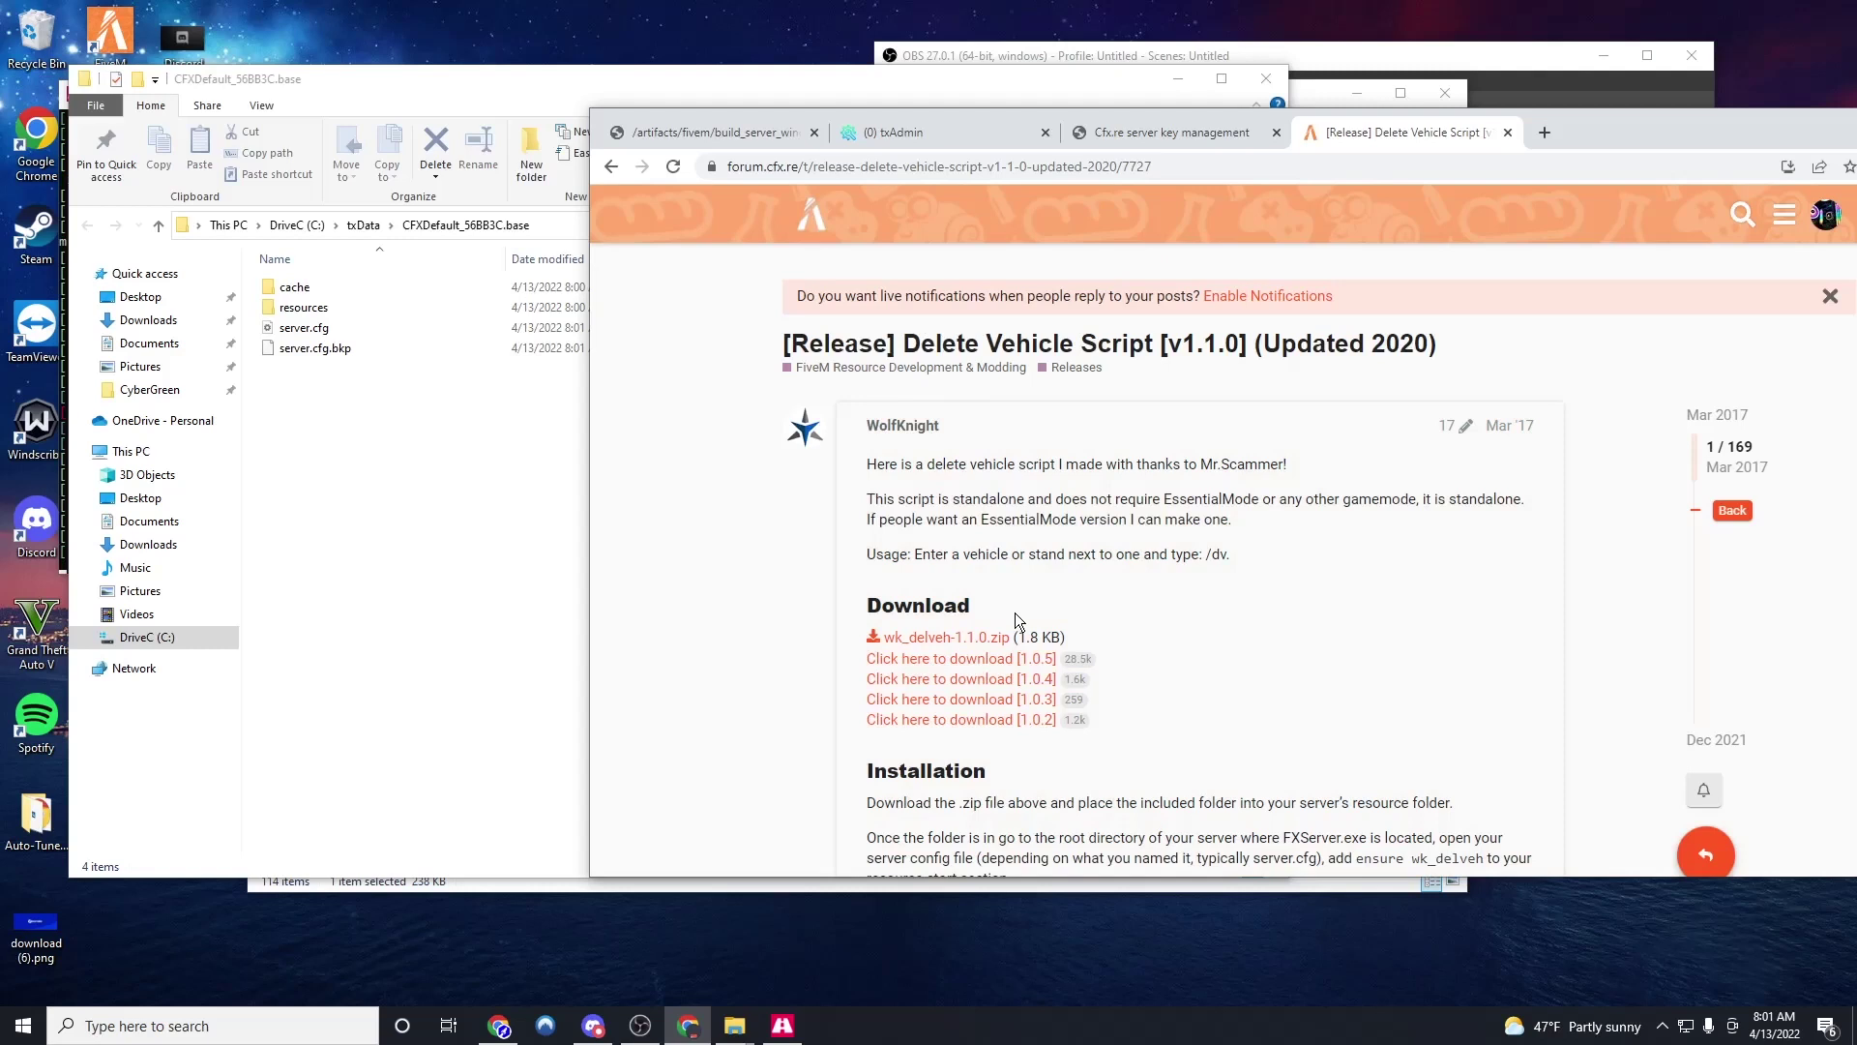
{"action": "left_click", "coordinate": [931, 642]}
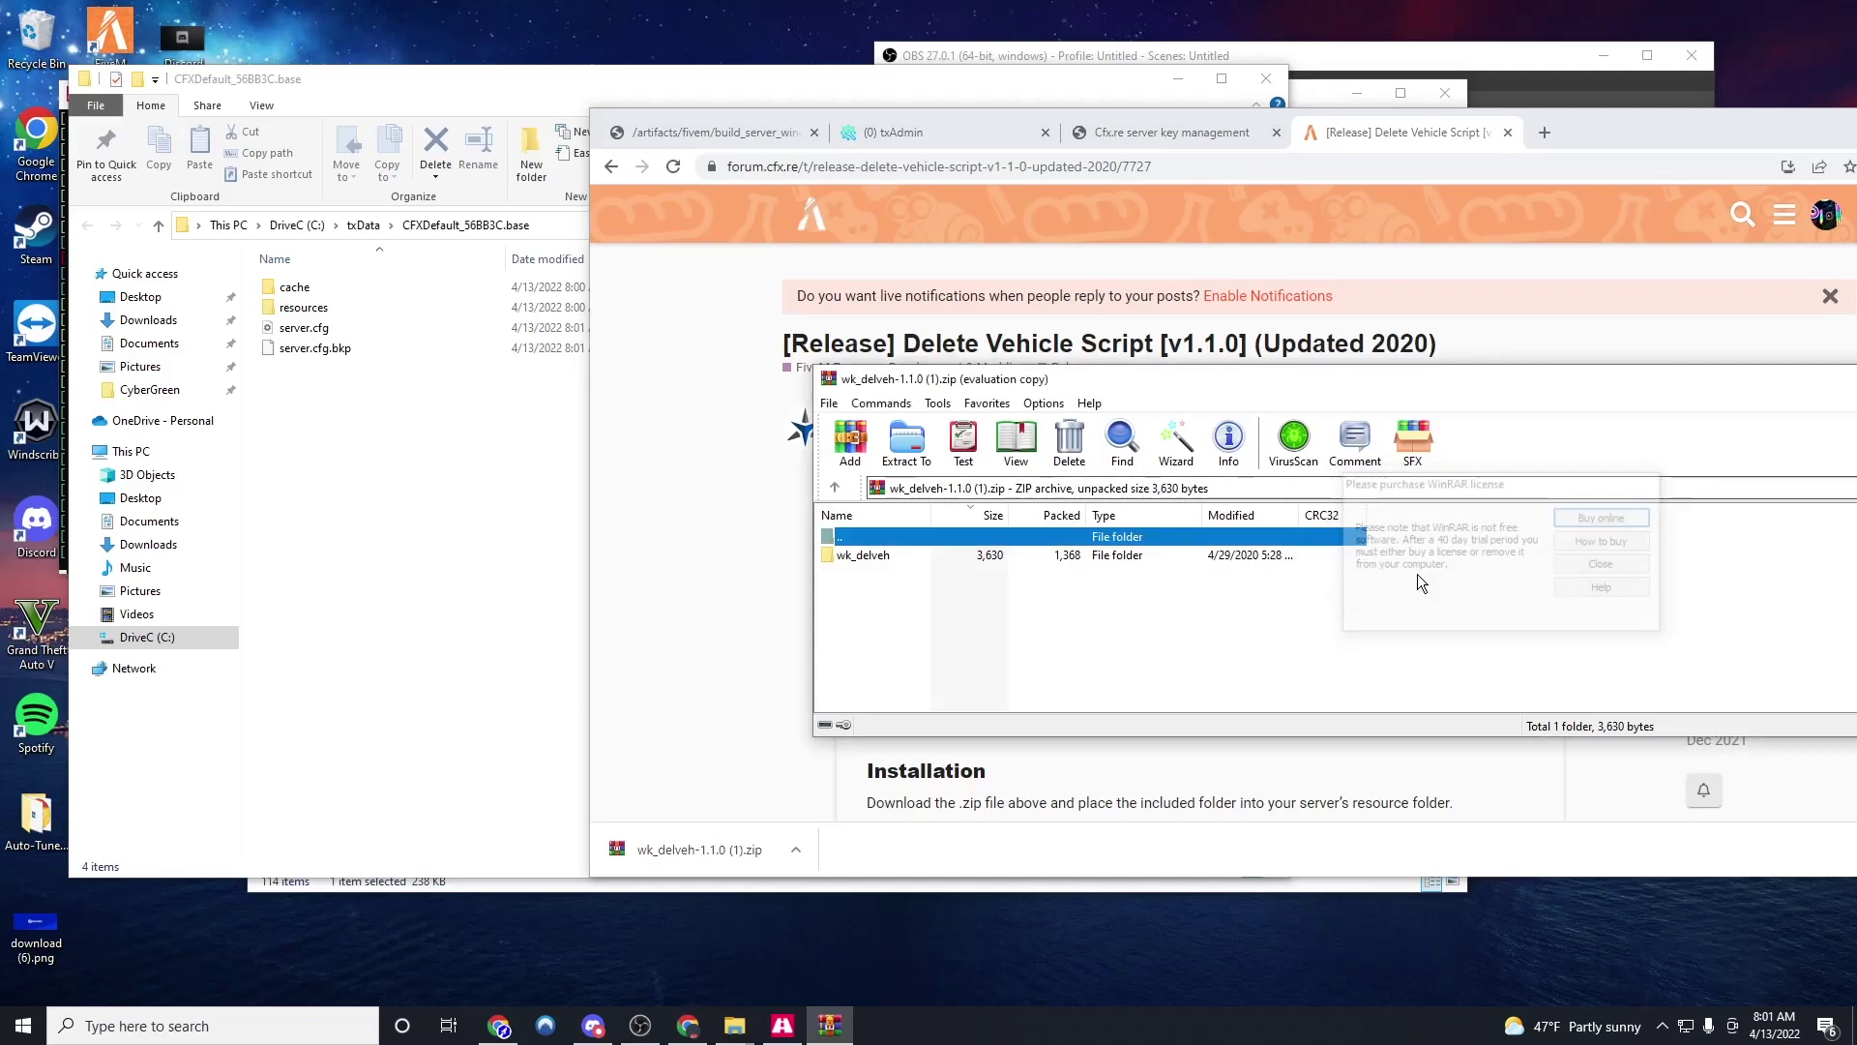
Copy the wk_delveh folder from the archive into the server's resources folder and close WinRAR.
{"action": "double_click", "coordinate": [863, 555]}
{"action": "left_click", "coordinate": [869, 574]}
{"action": "double_click", "coordinate": [874, 535]}
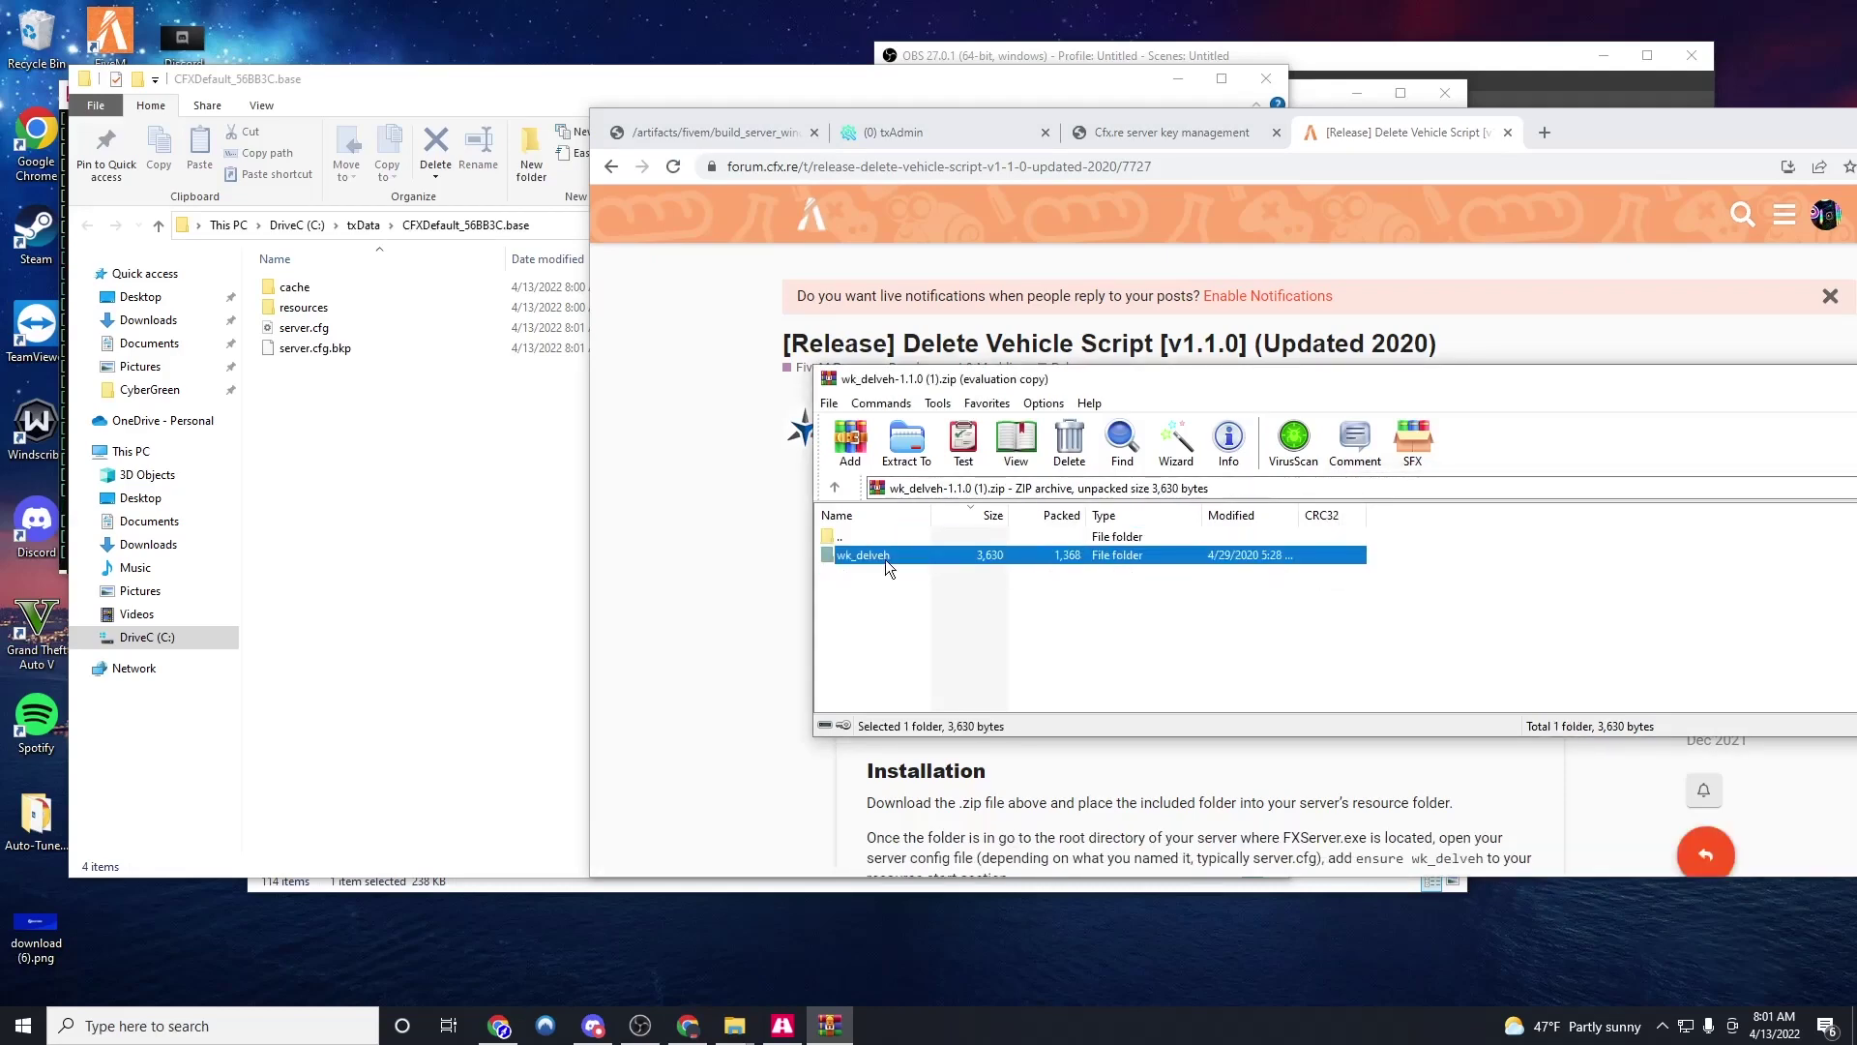
{"action": "left_click_drag", "start_coordinate": [445, 411], "coordinate": [319, 308]}
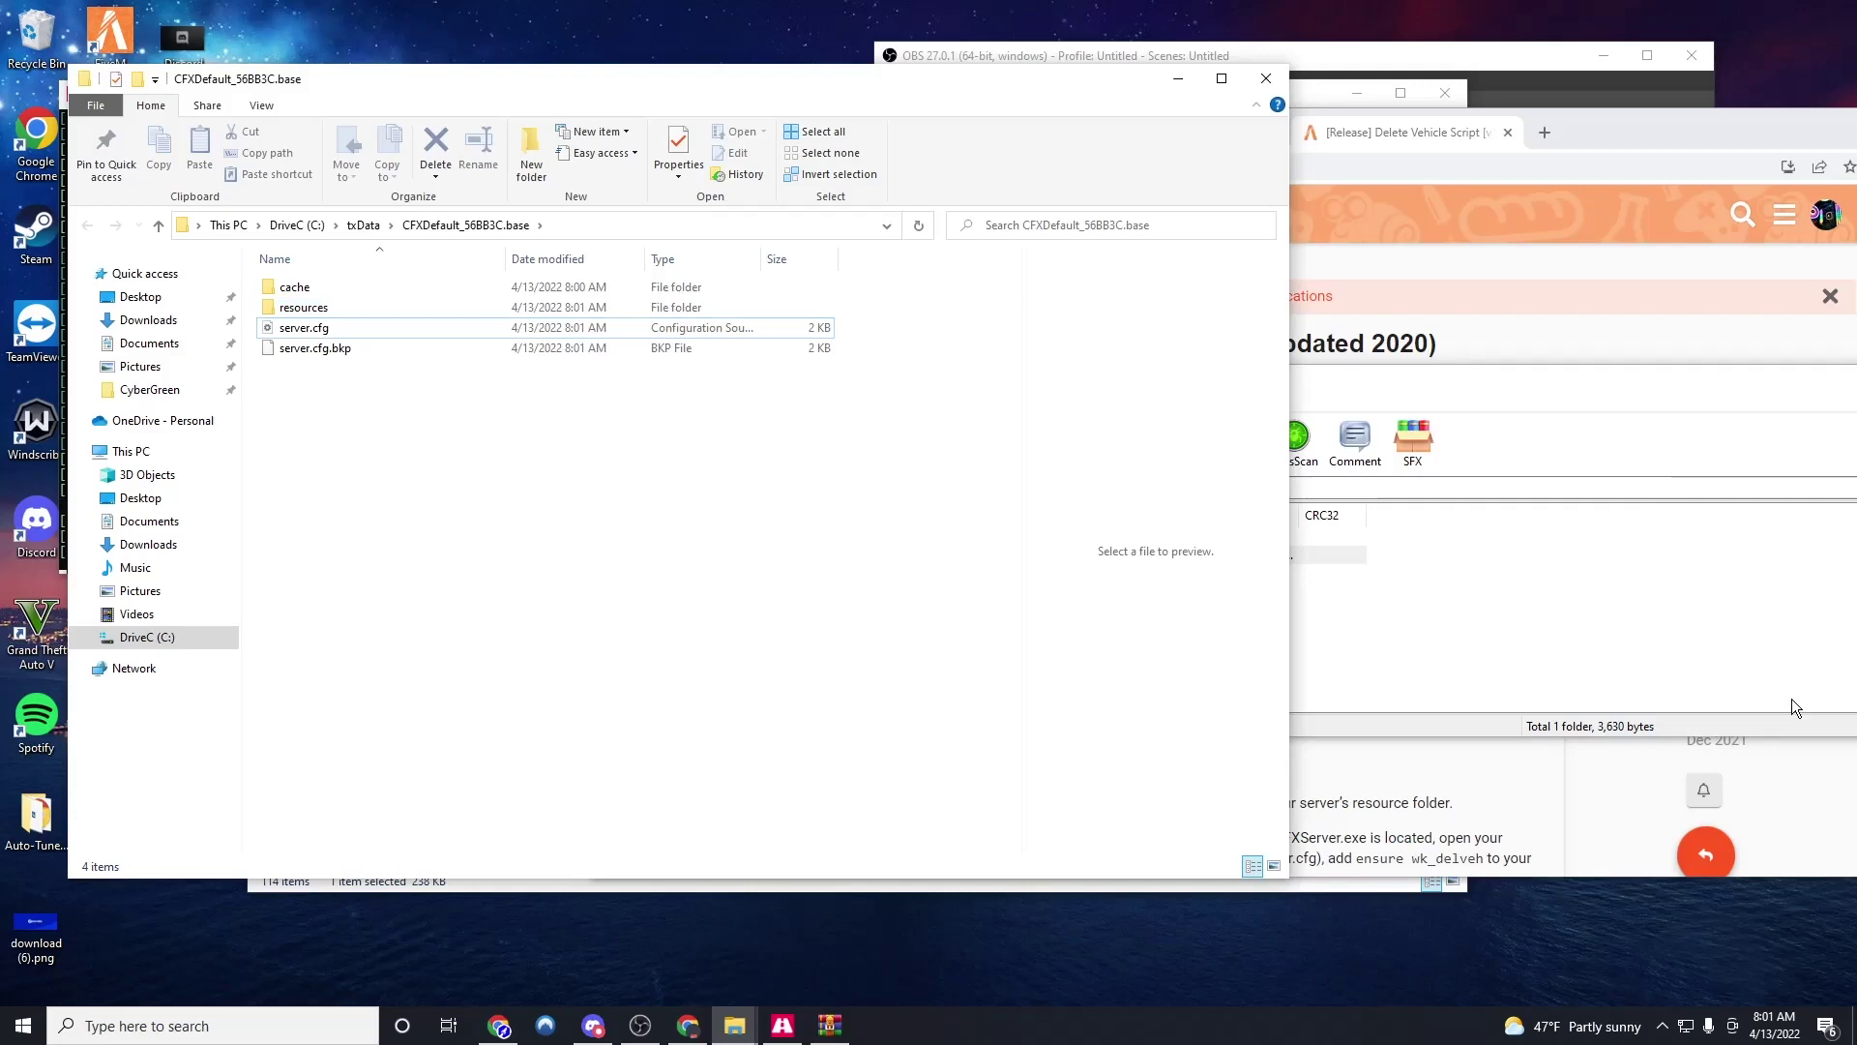
{"action": "left_click", "coordinate": [1611, 385]}
{"action": "left_click_drag", "start_coordinate": [1611, 385], "coordinate": [846, 371]}
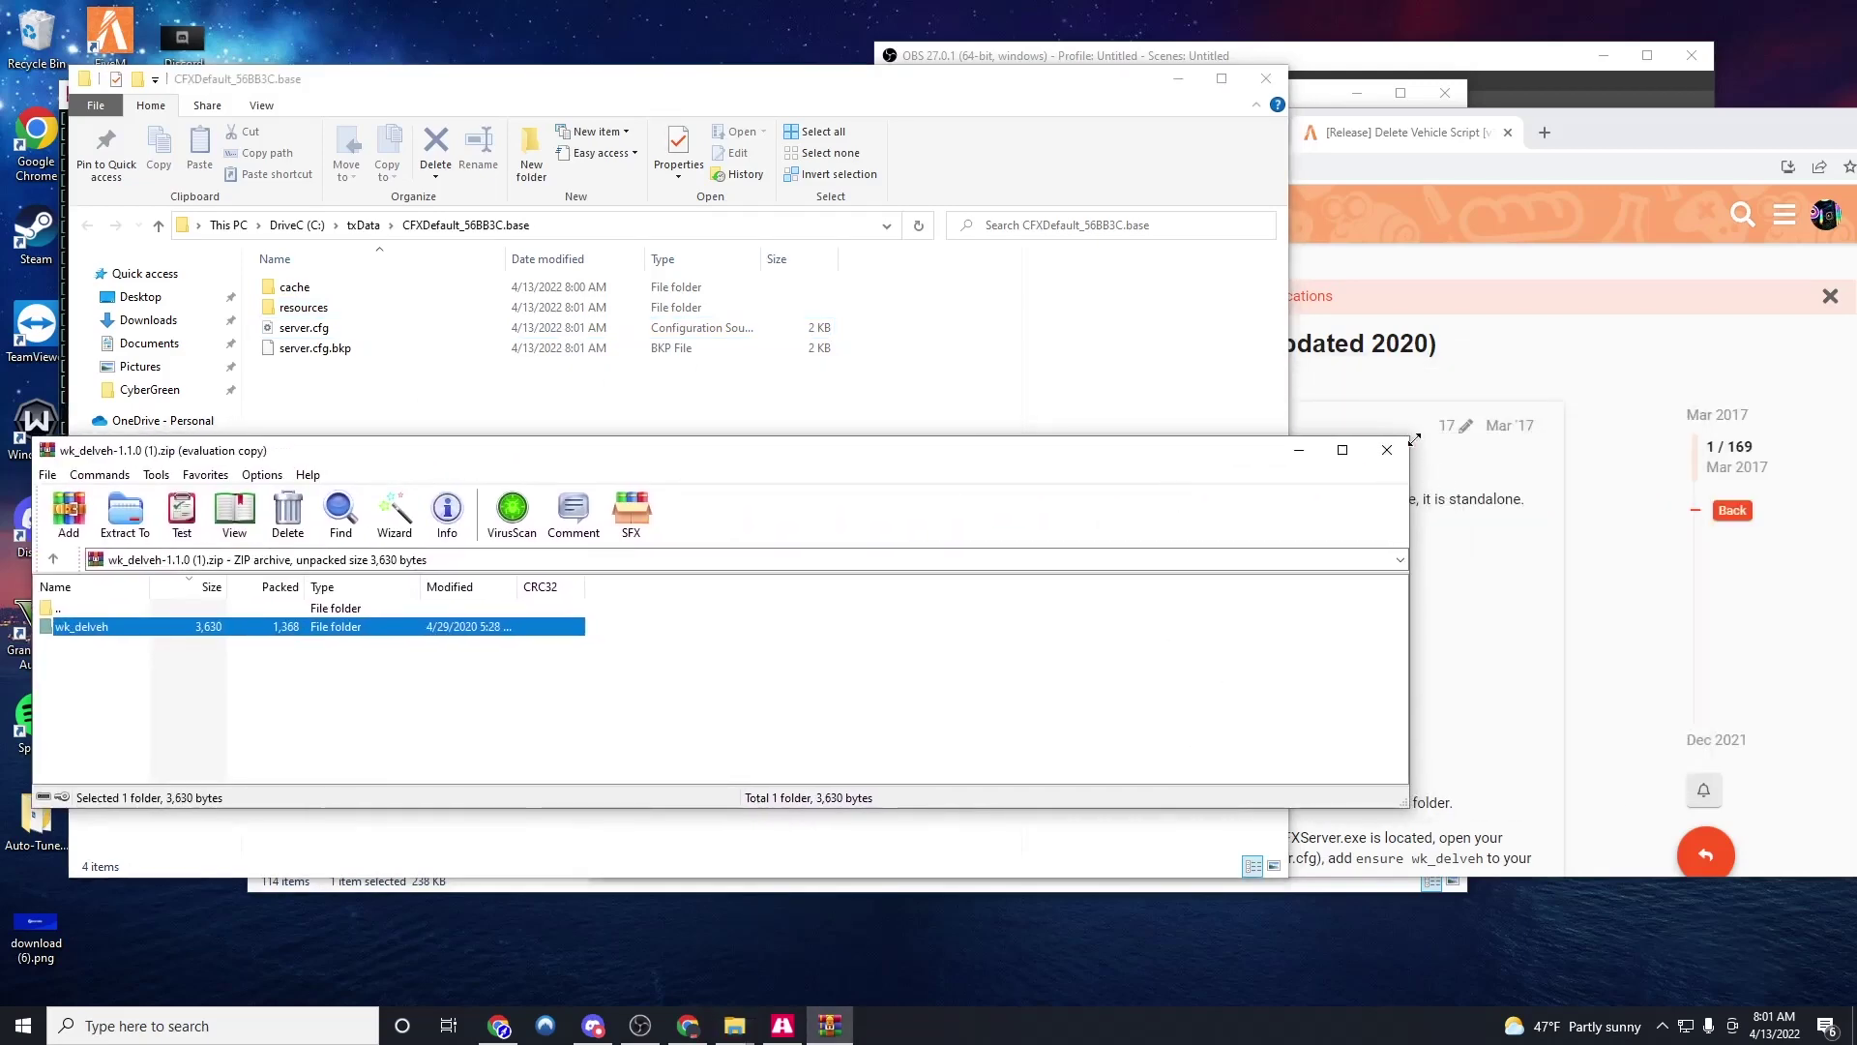
{"action": "key", "text": "Escape"}
Check the wk_delveh folder in resources, keeping its name unchanged.
{"action": "double_click", "coordinate": [681, 302]}
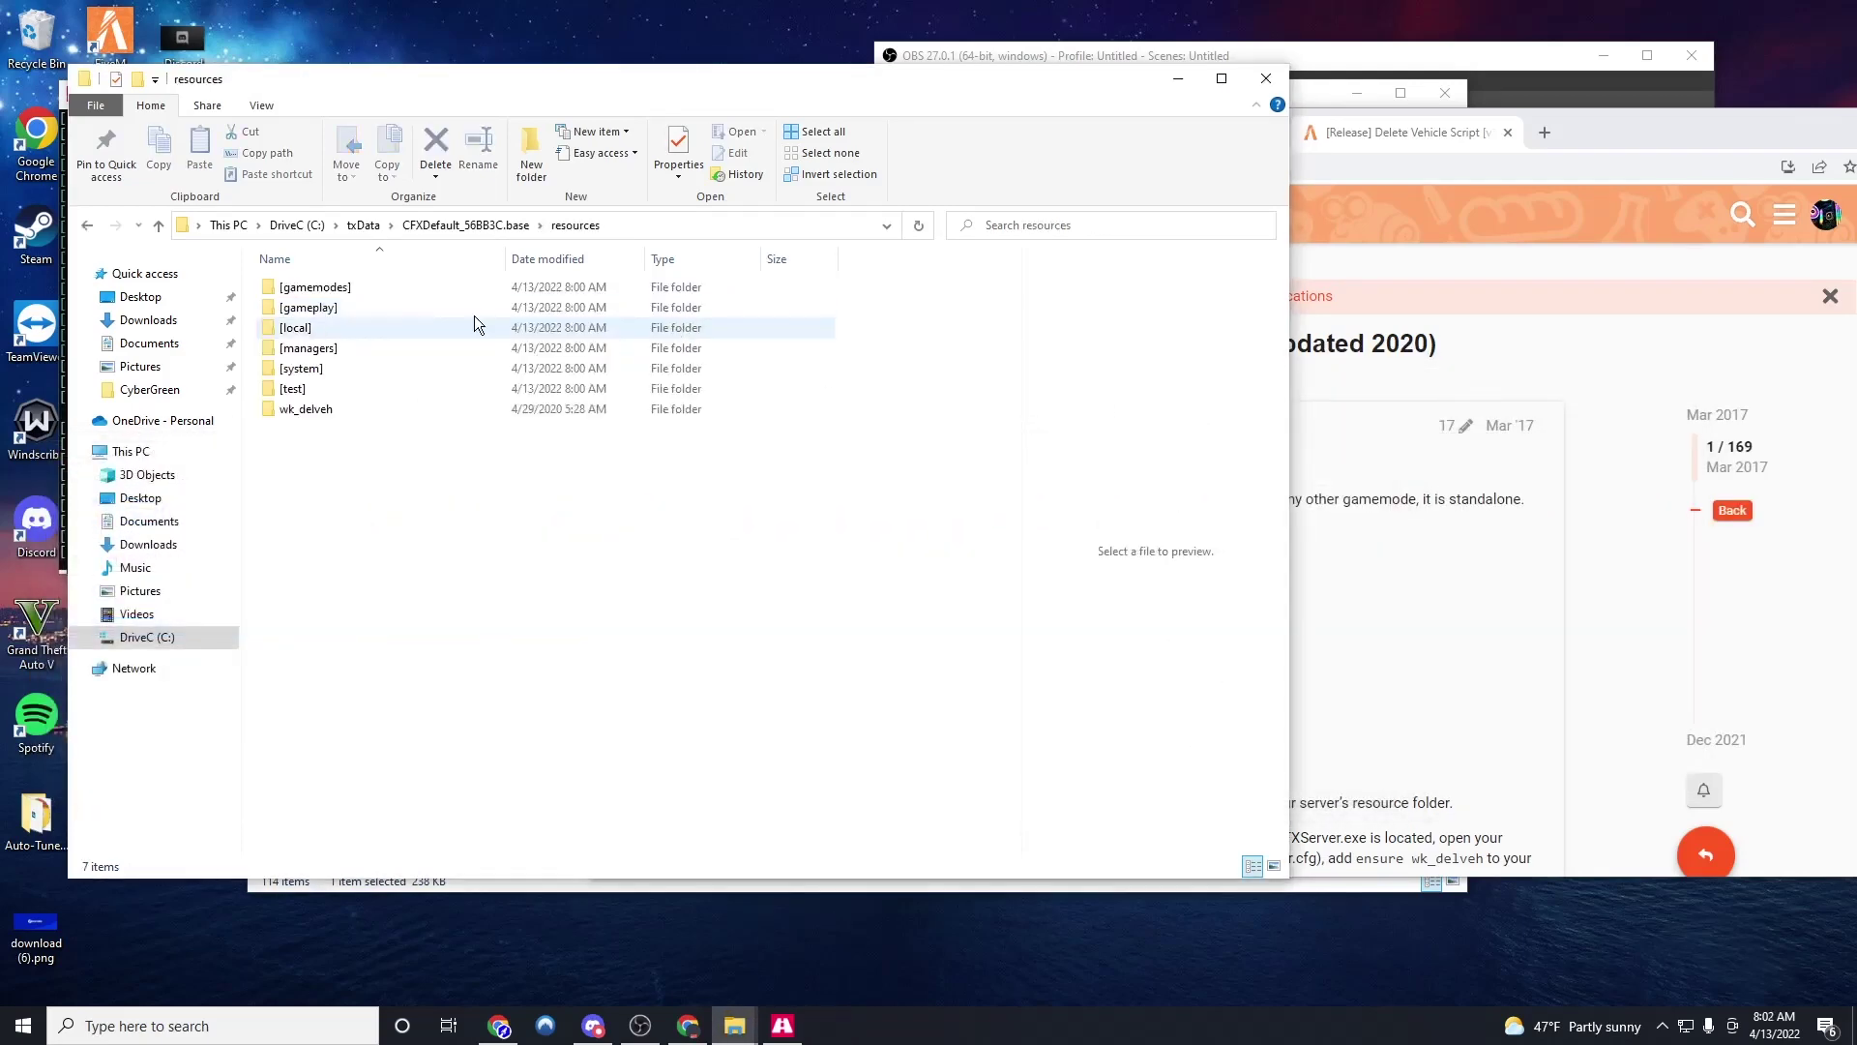
{"action": "left_click", "coordinate": [379, 412]}
{"action": "right_click", "coordinate": [380, 412]}
{"action": "left_click", "coordinate": [507, 886]}
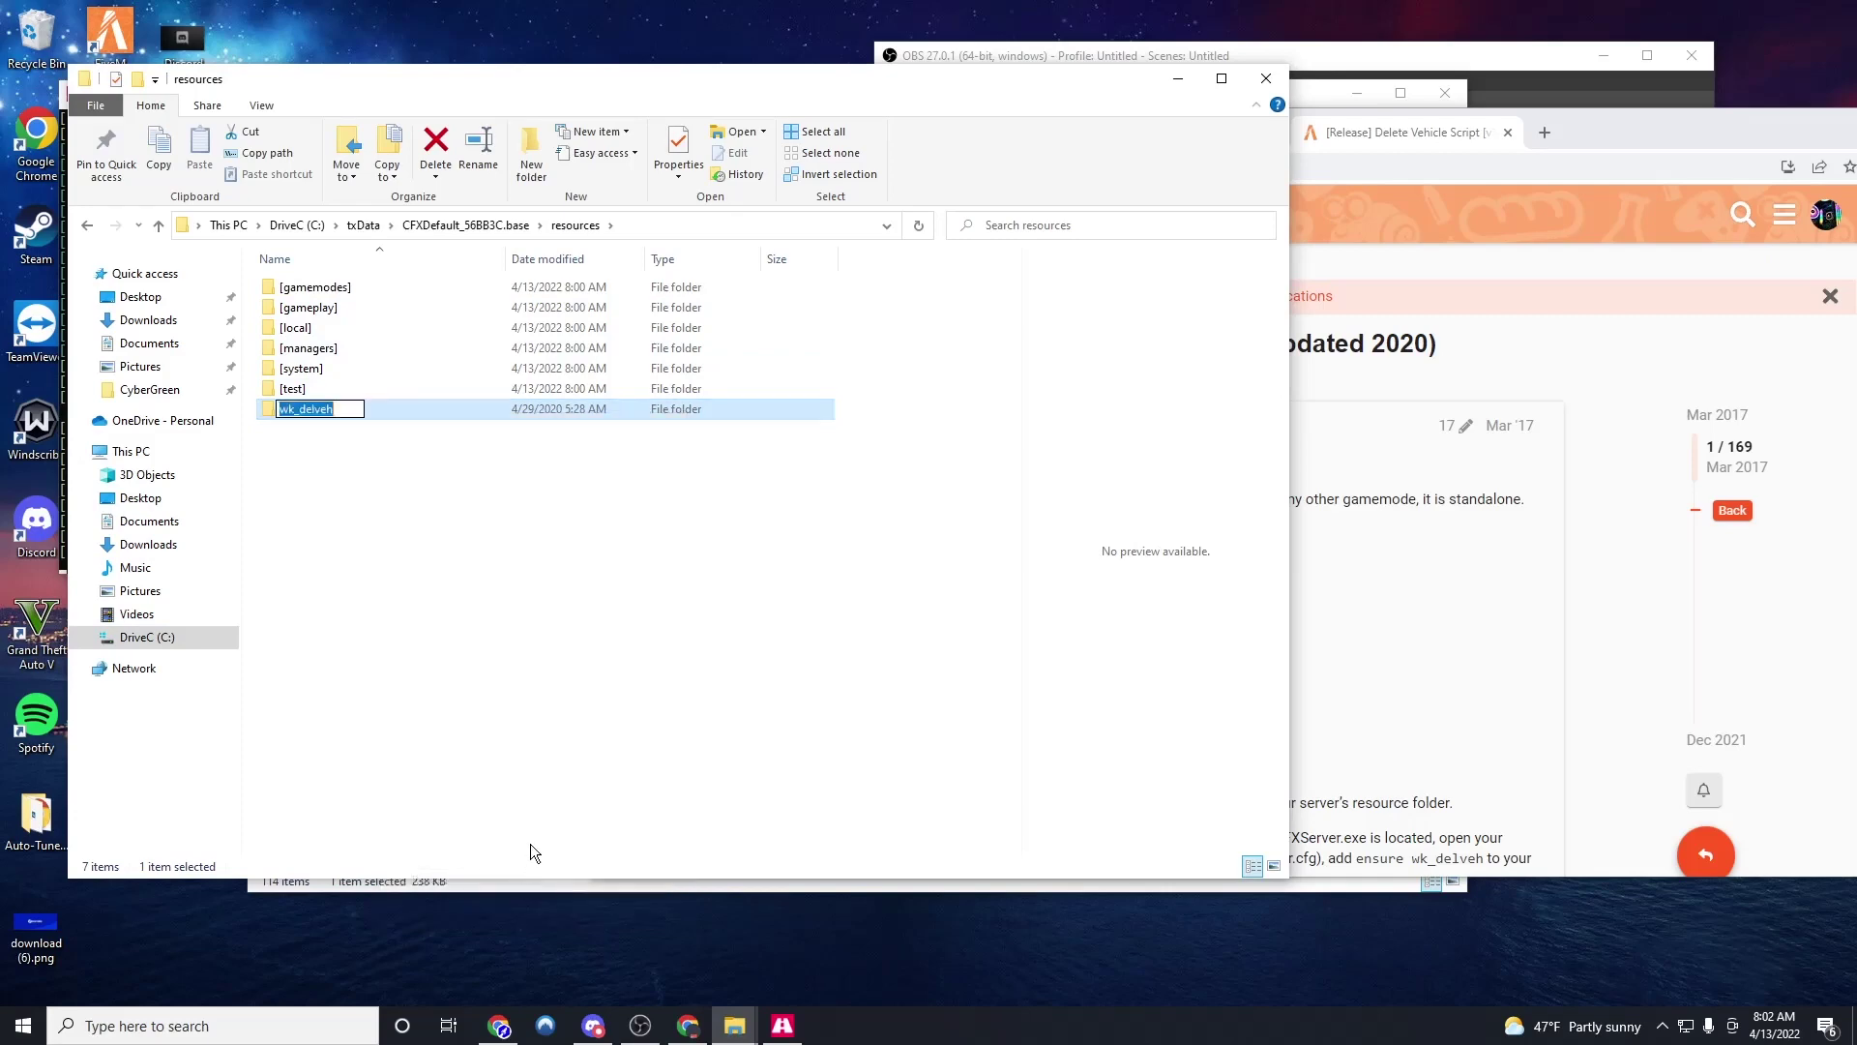
{"action": "left_click", "coordinate": [531, 844]}
Return to txAdmin and open server.cfg in the CFG Editor.
{"action": "left_click", "coordinate": [465, 224]}
{"action": "key", "text": "alt+Tab"}
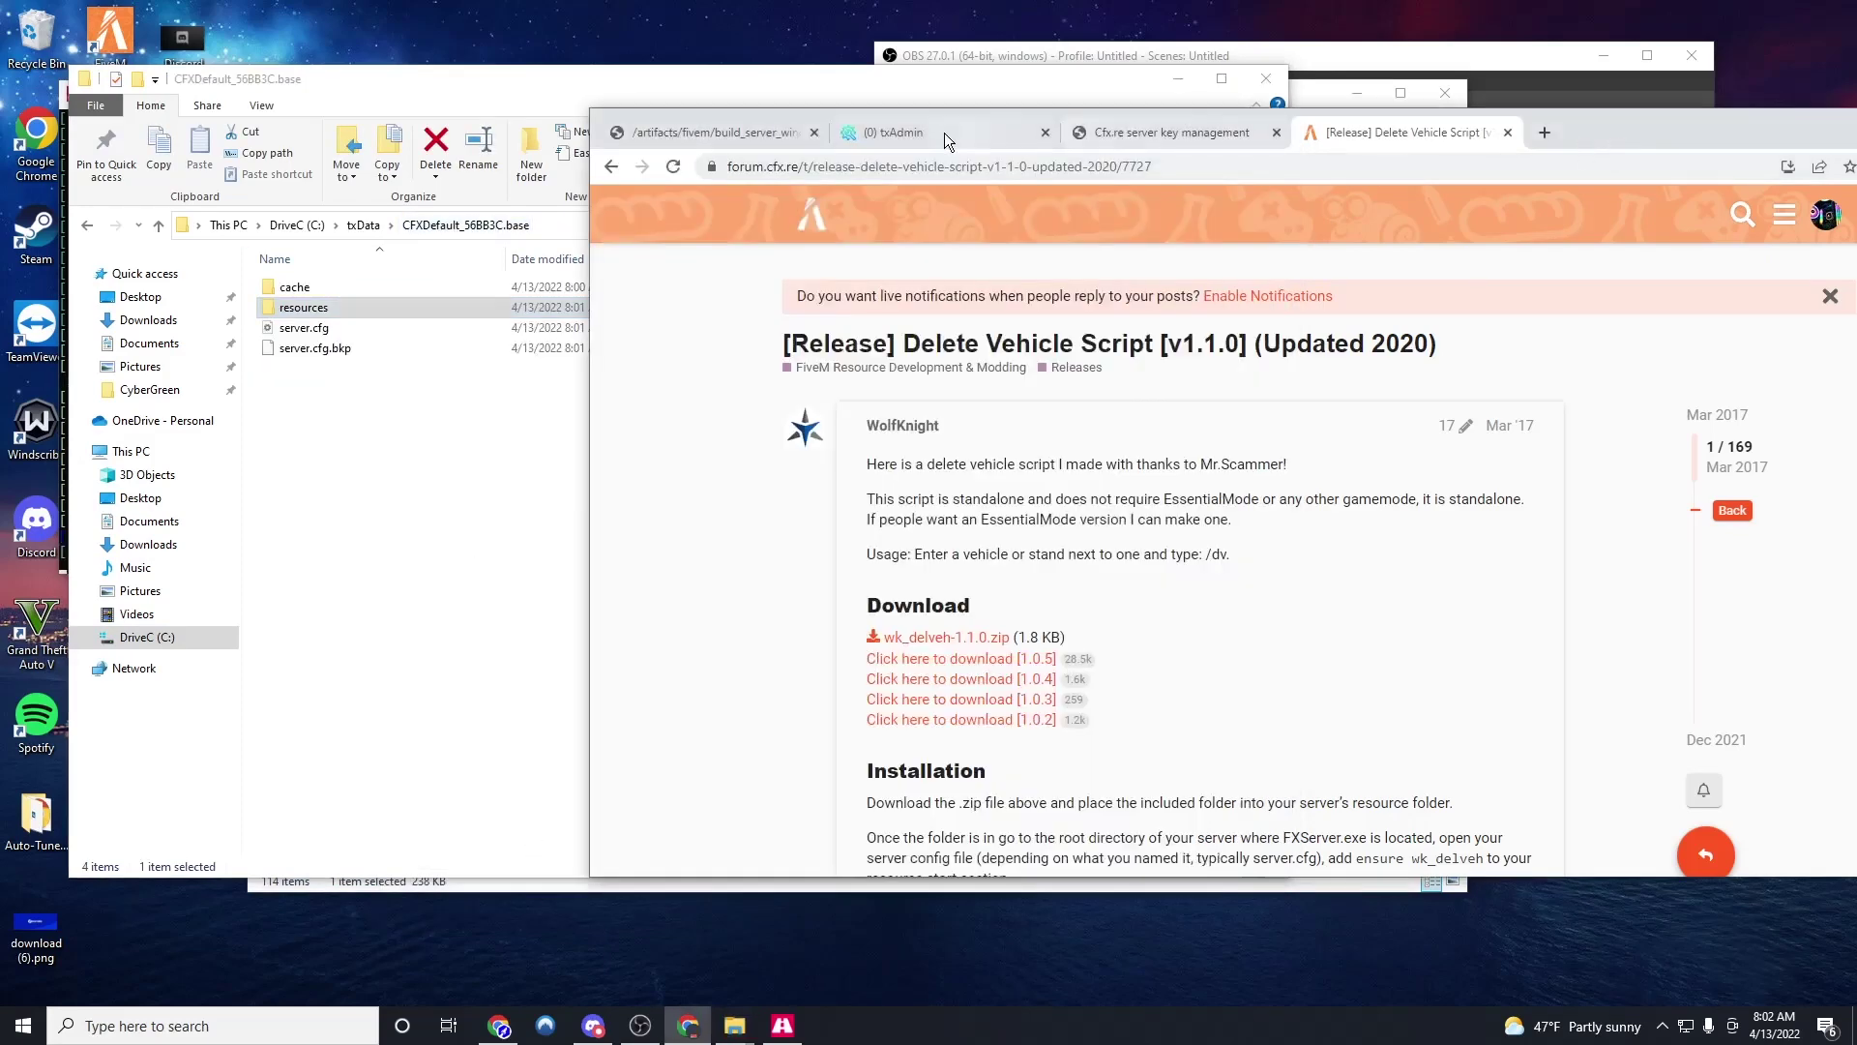
{"action": "left_click", "coordinate": [899, 132]}
{"action": "left_click", "coordinate": [691, 547]}
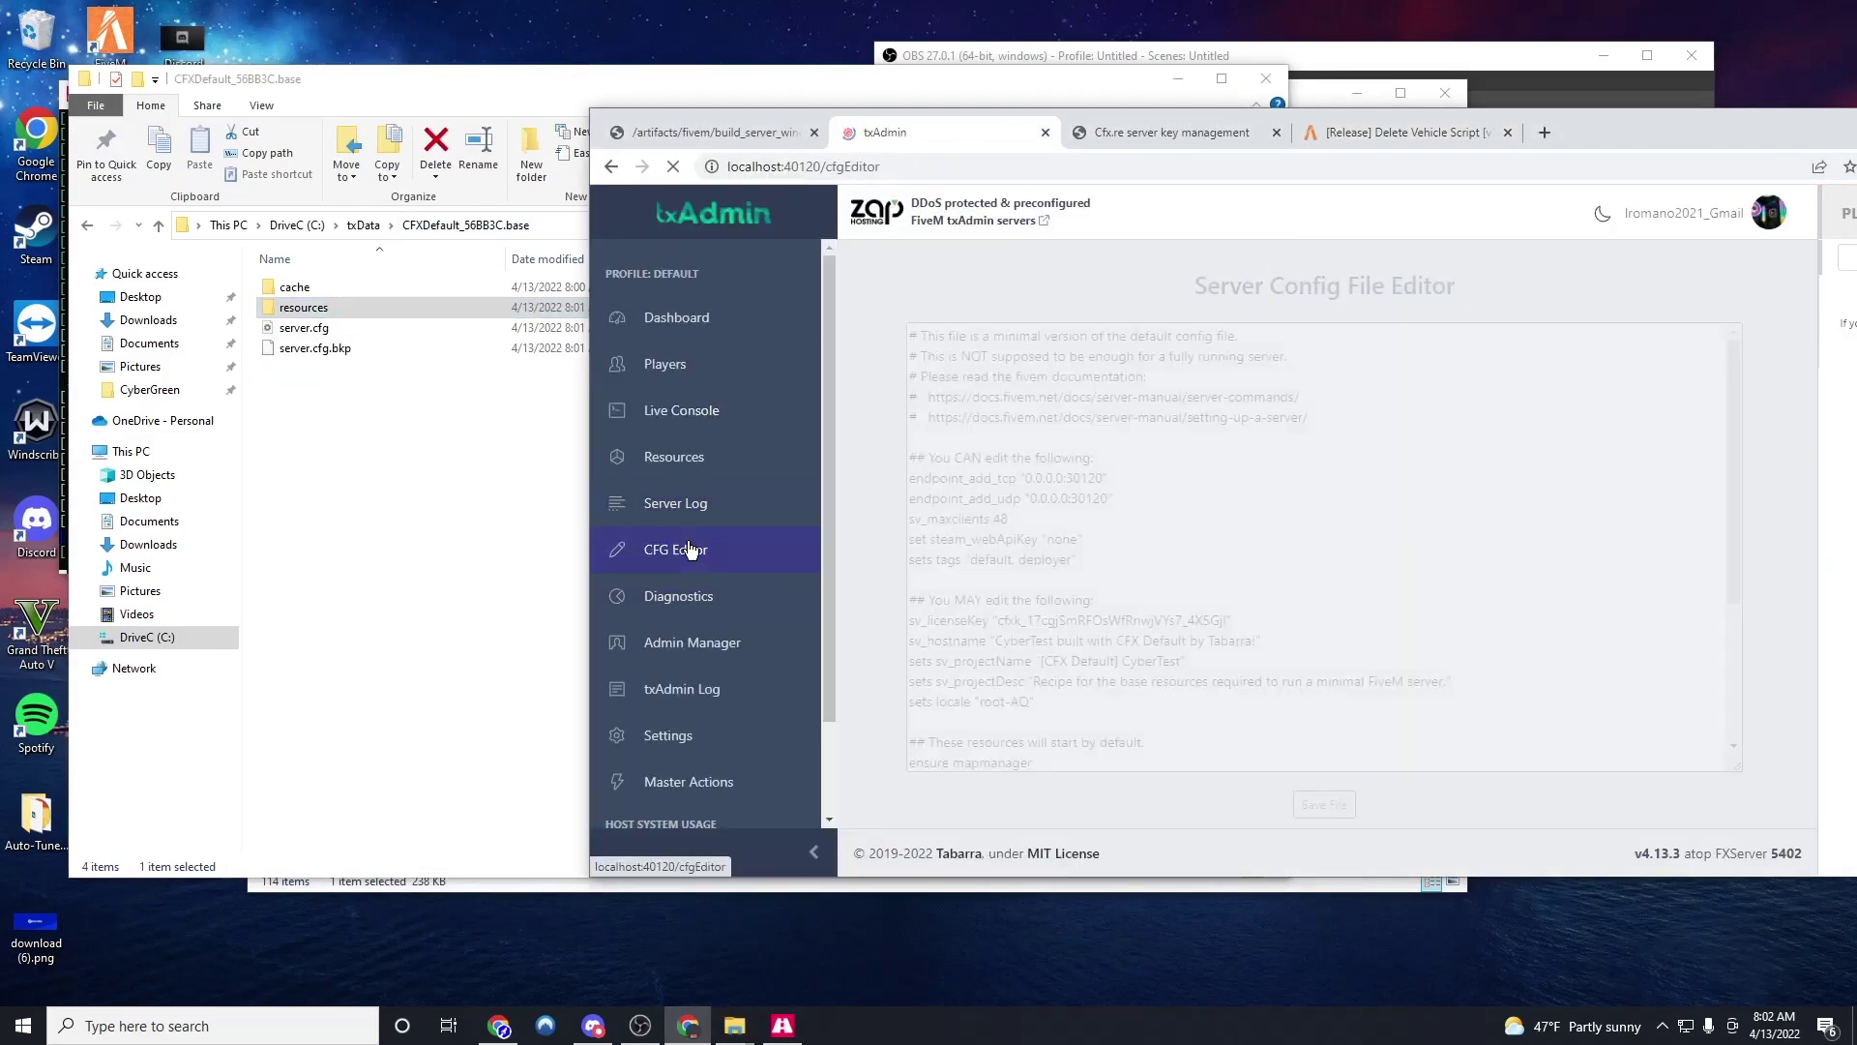
Add 'ensure wk_delveh' after 'ensure hardcap', end with a blank line, and save.
{"action": "scroll", "coordinate": [1181, 602], "scroll_direction": "down", "scroll_amount": 5}
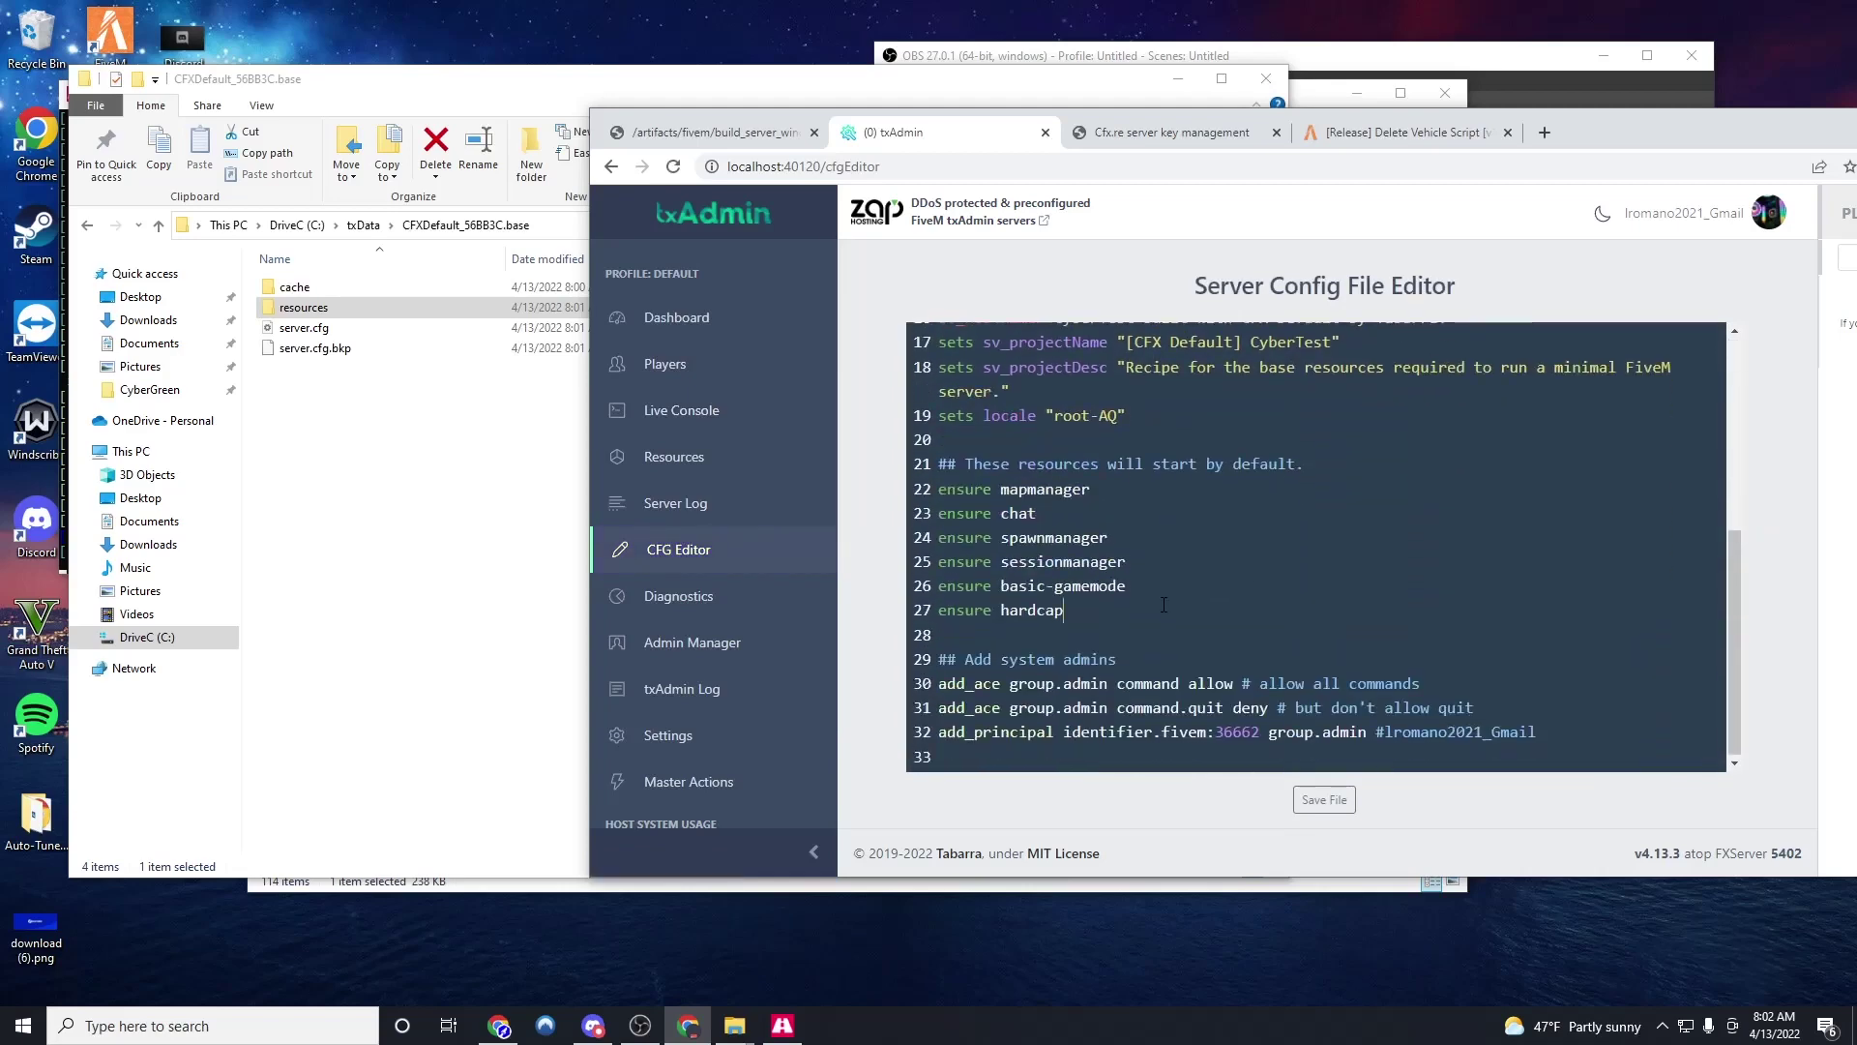
{"action": "left_click", "coordinate": [1164, 605]}
{"action": "key", "text": "Return"}
{"action": "type", "text": "ensure wk_delveh"}
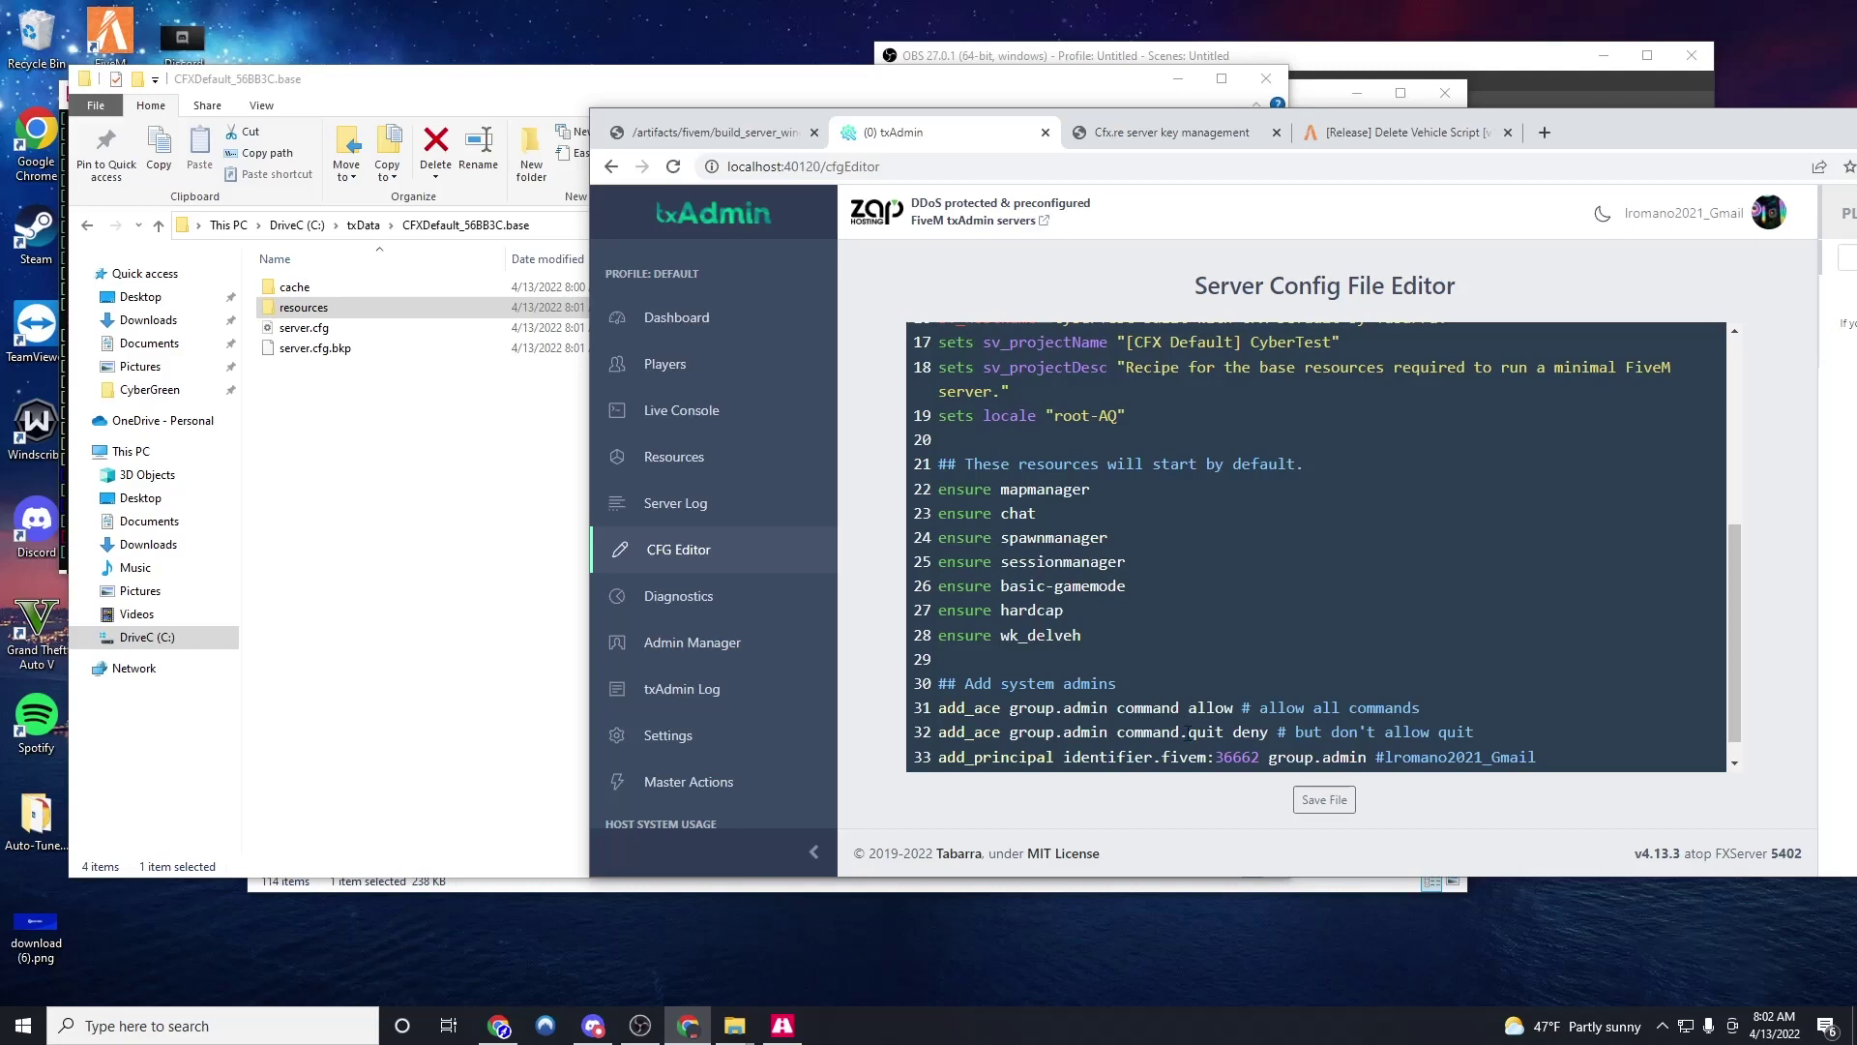
{"action": "left_click", "coordinate": [1540, 756]}
{"action": "key", "text": "Return"}
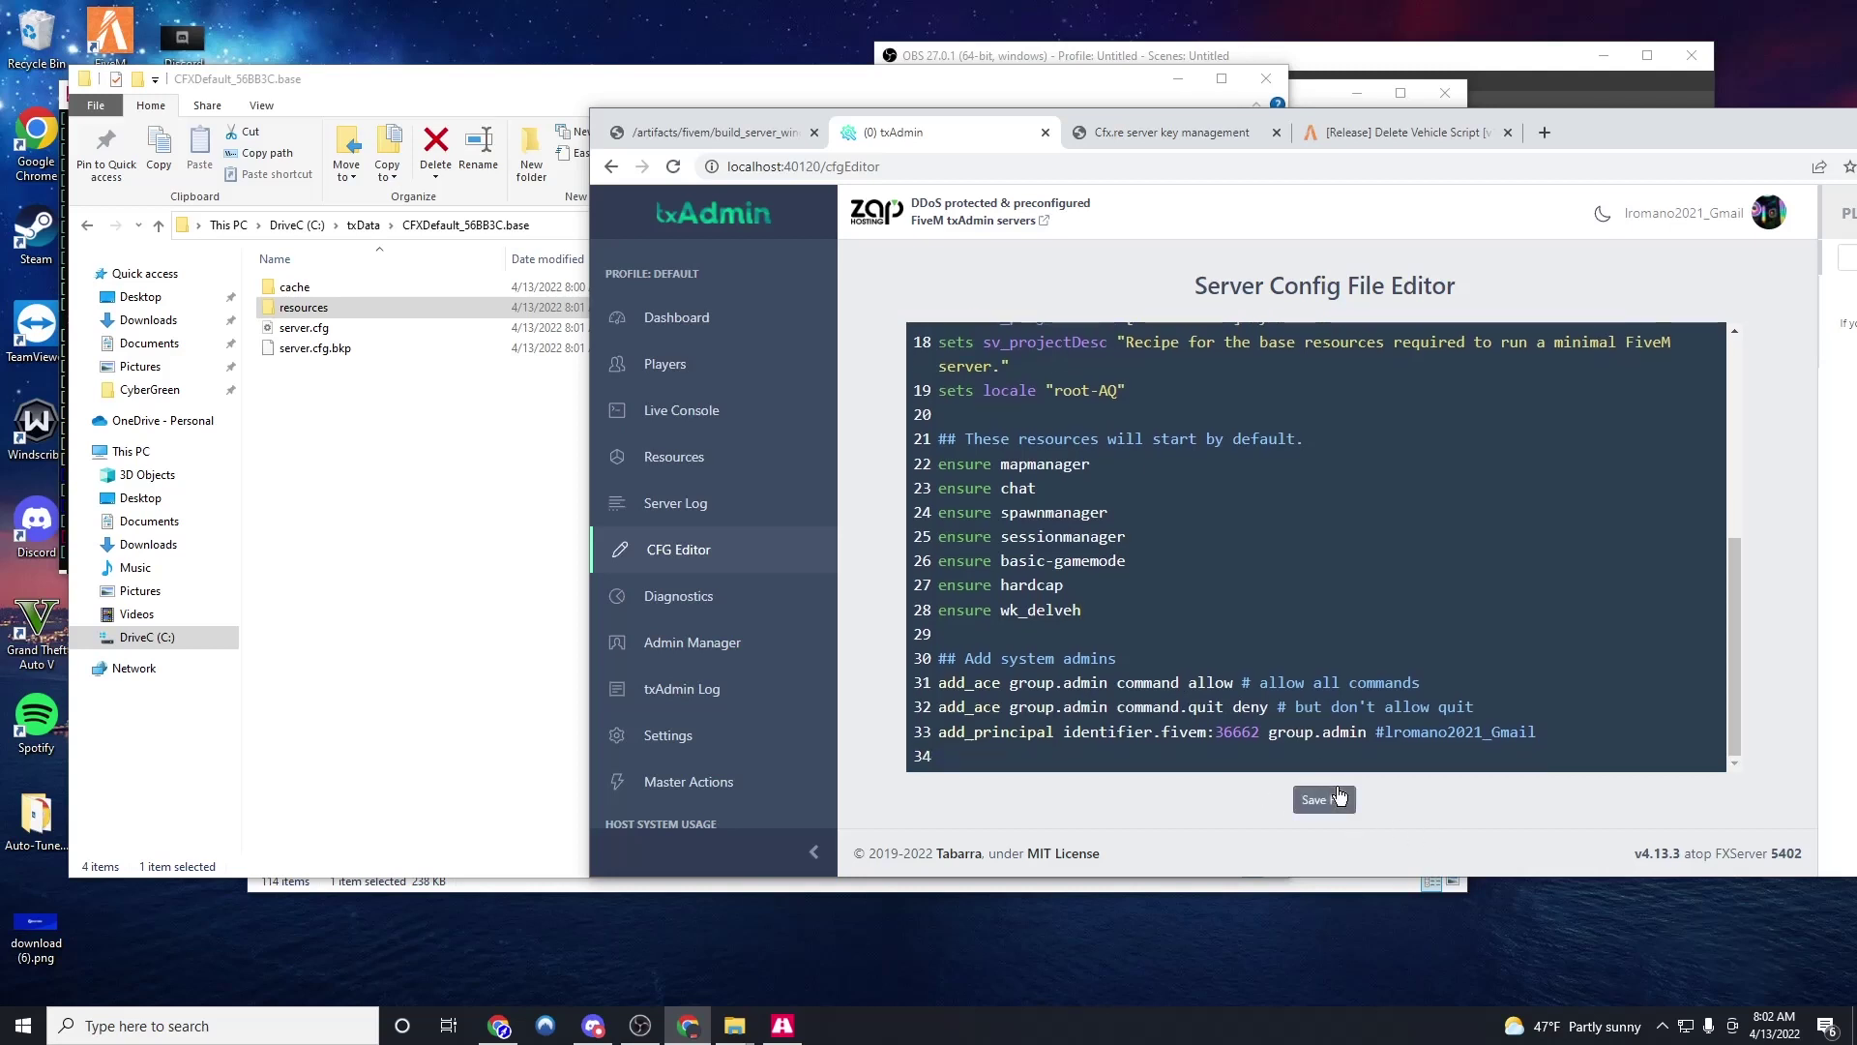
{"action": "left_click", "coordinate": [1338, 797]}
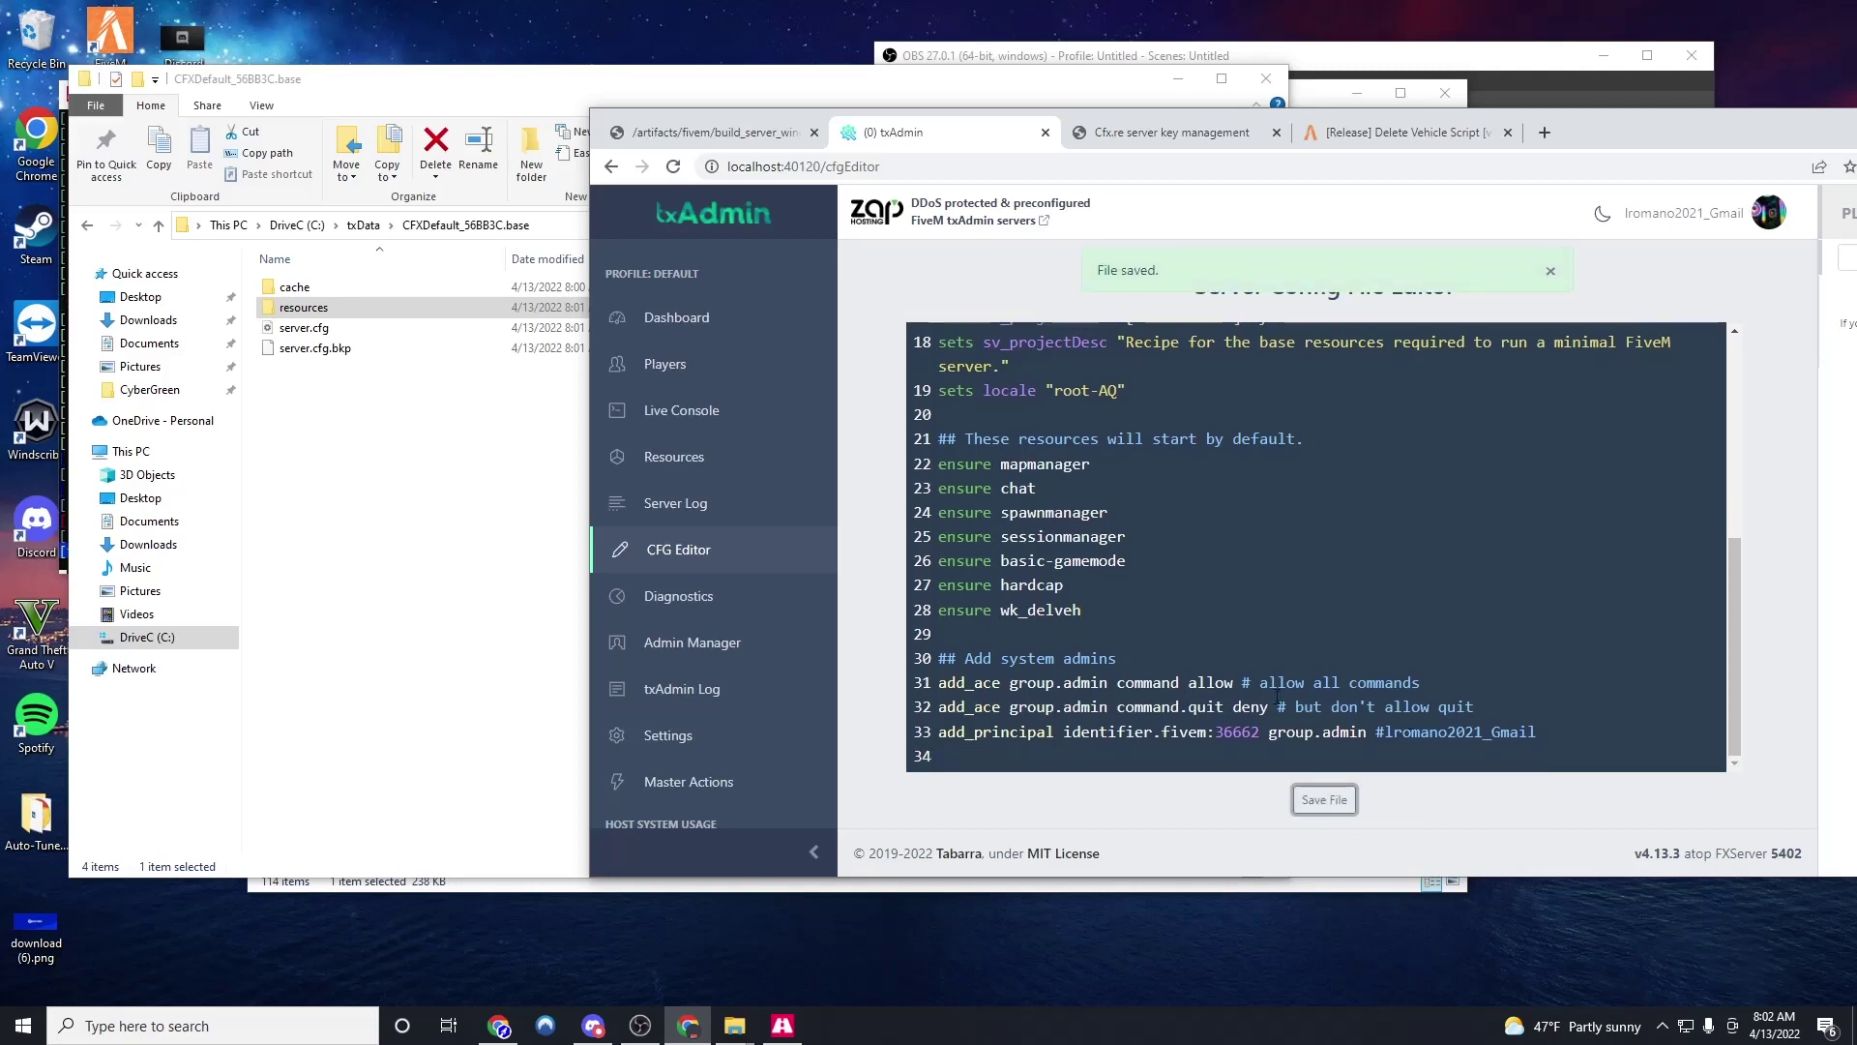
Restart CyberTest and highlight the 'Started resource wk_delveh' line in the console.
{"action": "left_click", "coordinate": [683, 410]}
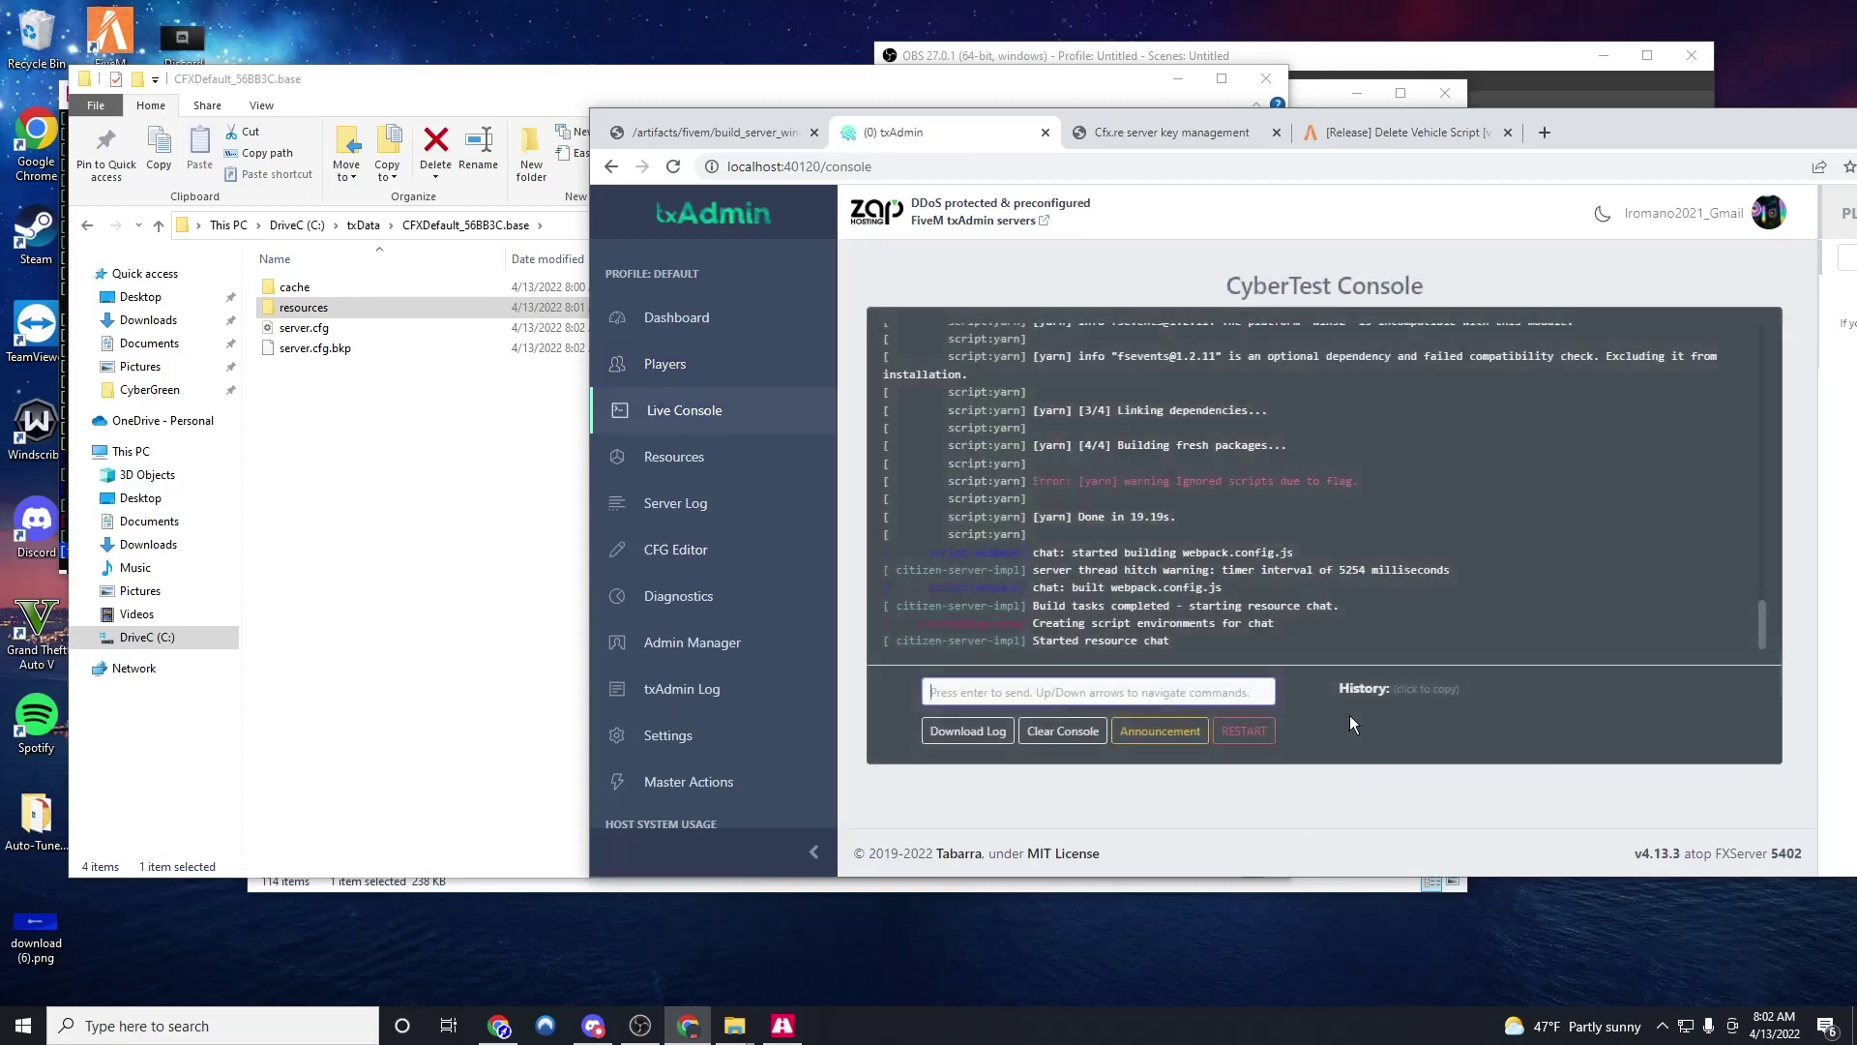
{"action": "left_click", "coordinate": [1244, 730]}
{"action": "left_click", "coordinate": [1537, 572]}
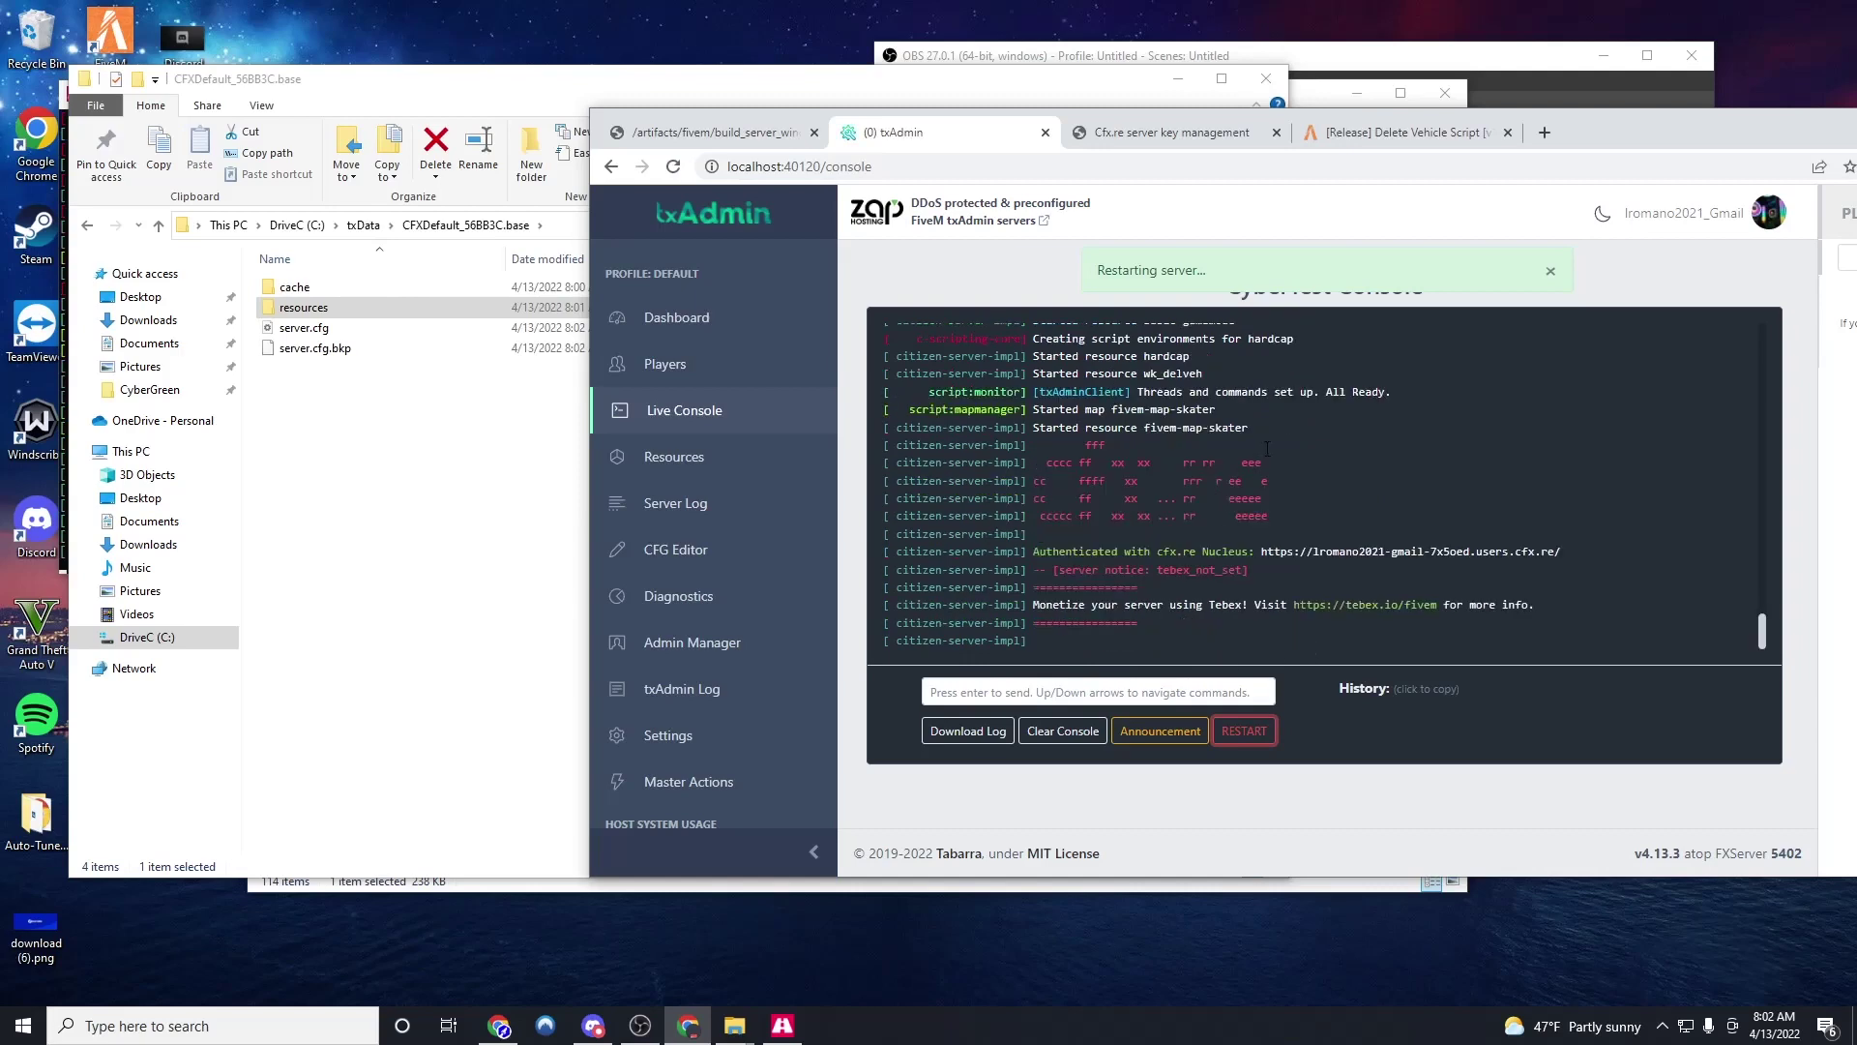
{"action": "left_click_drag", "start_coordinate": [1032, 374], "coordinate": [1212, 385]}
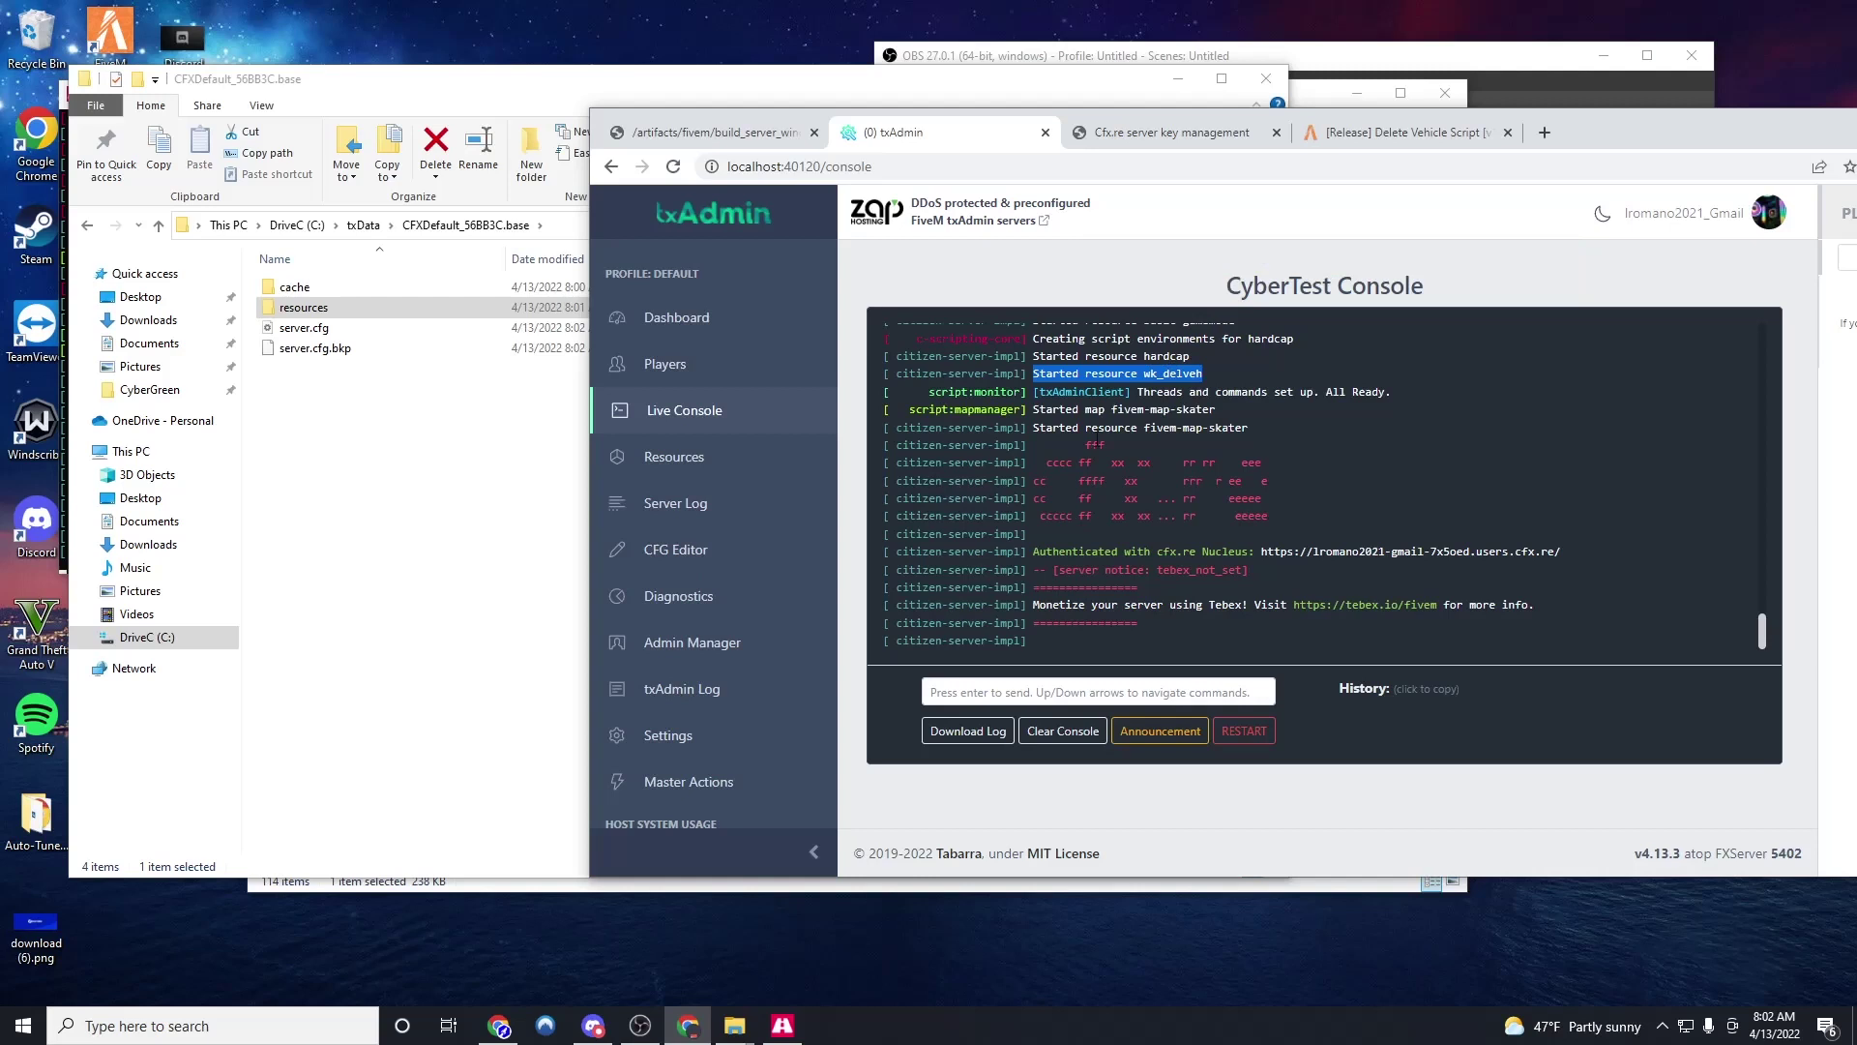
{"action": "left_click", "coordinate": [1334, 571]}
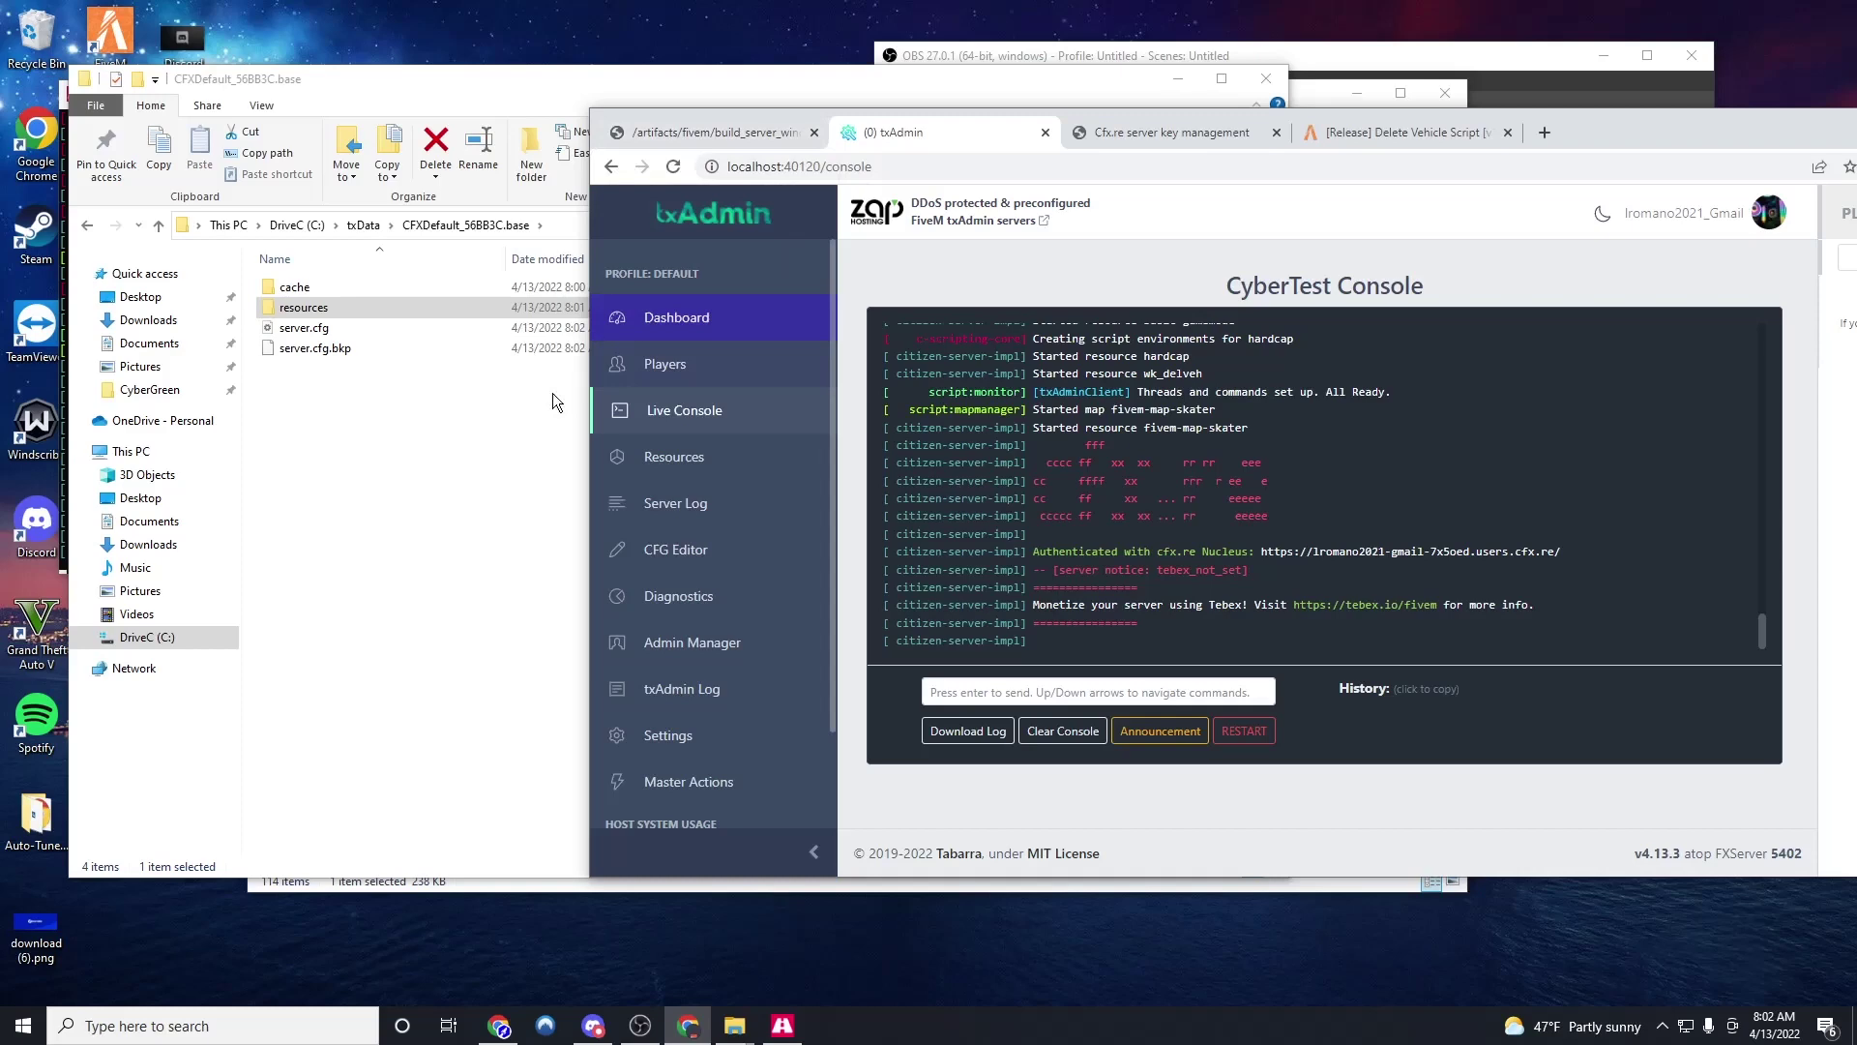
{"action": "mouse_move", "coordinate": [1301, 510]}
{"action": "left_mouse_down"}
{"action": "mouse_move", "coordinate": [1071, 370]}
{"action": "mouse_move", "coordinate": [1301, 511]}
{"action": "left_mouse_up"}
Search Windows for 'fivem' and launch the FiveM client.
{"action": "left_click", "coordinate": [85, 1022]}
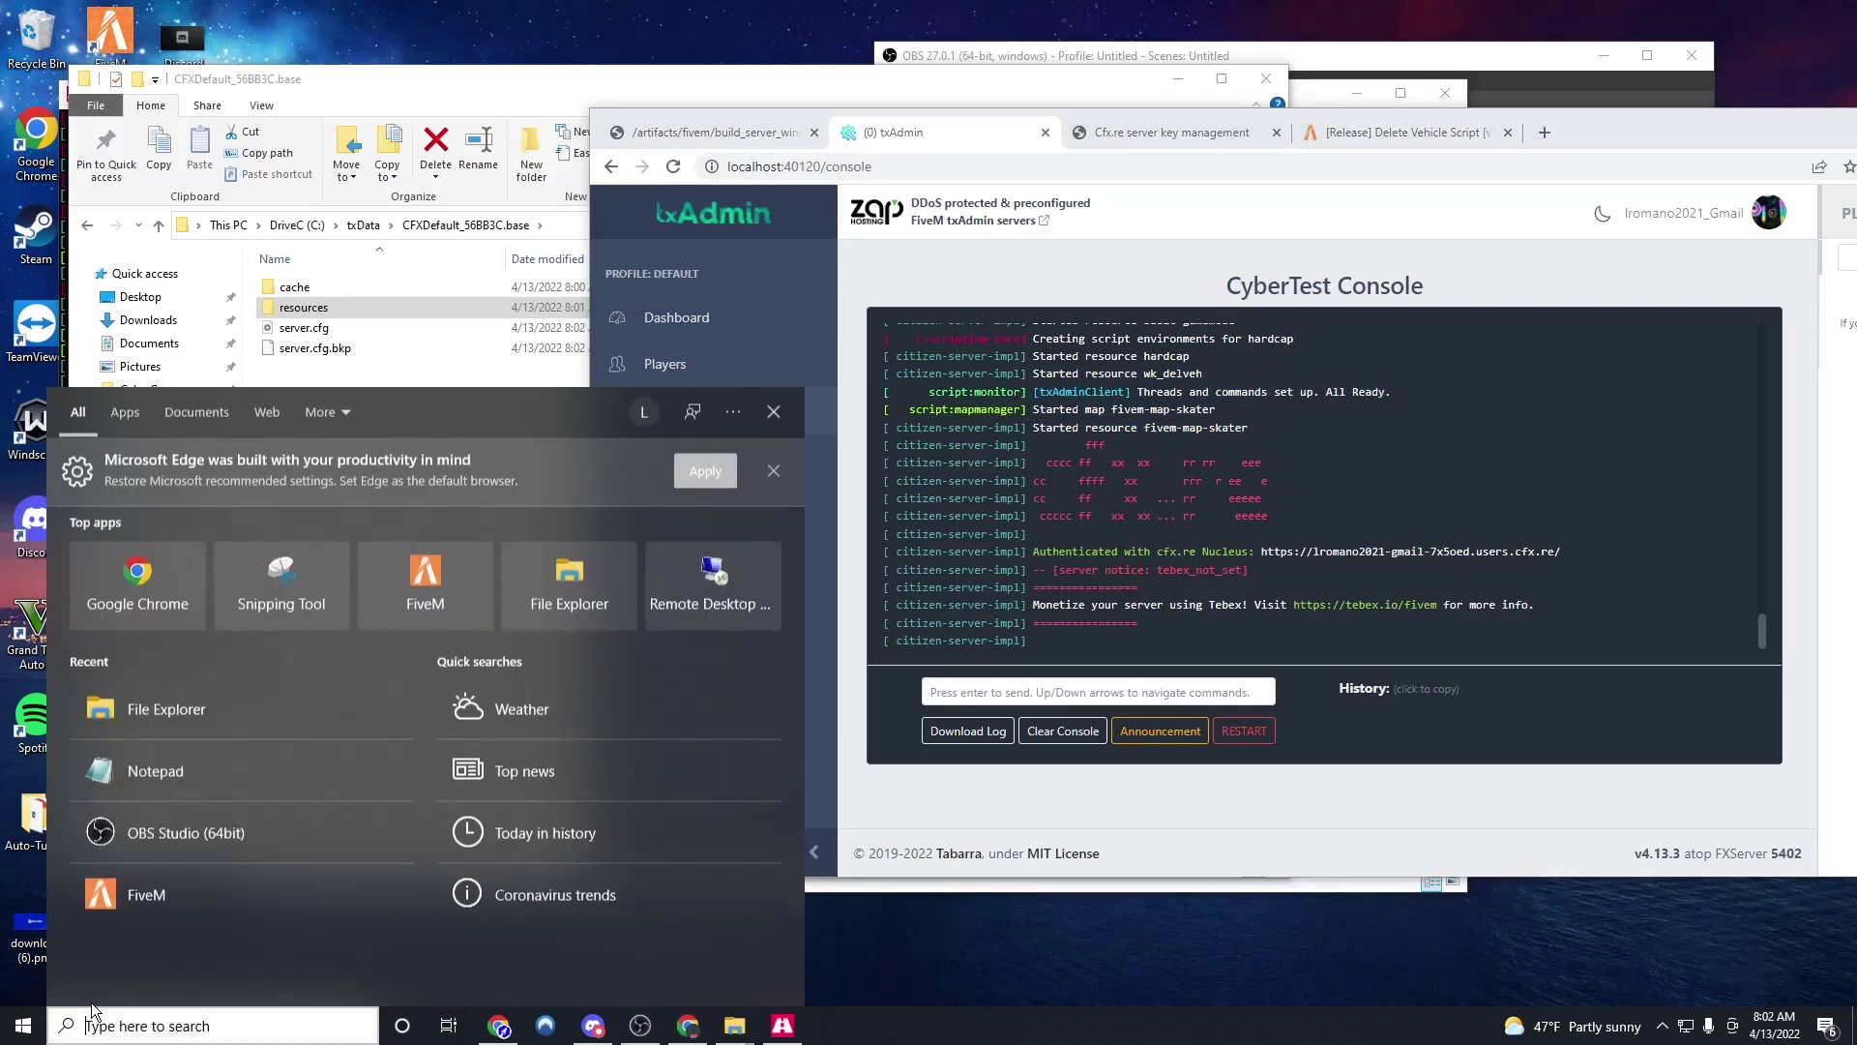
{"action": "type", "text": "fivem"}
{"action": "key", "text": "Return"}
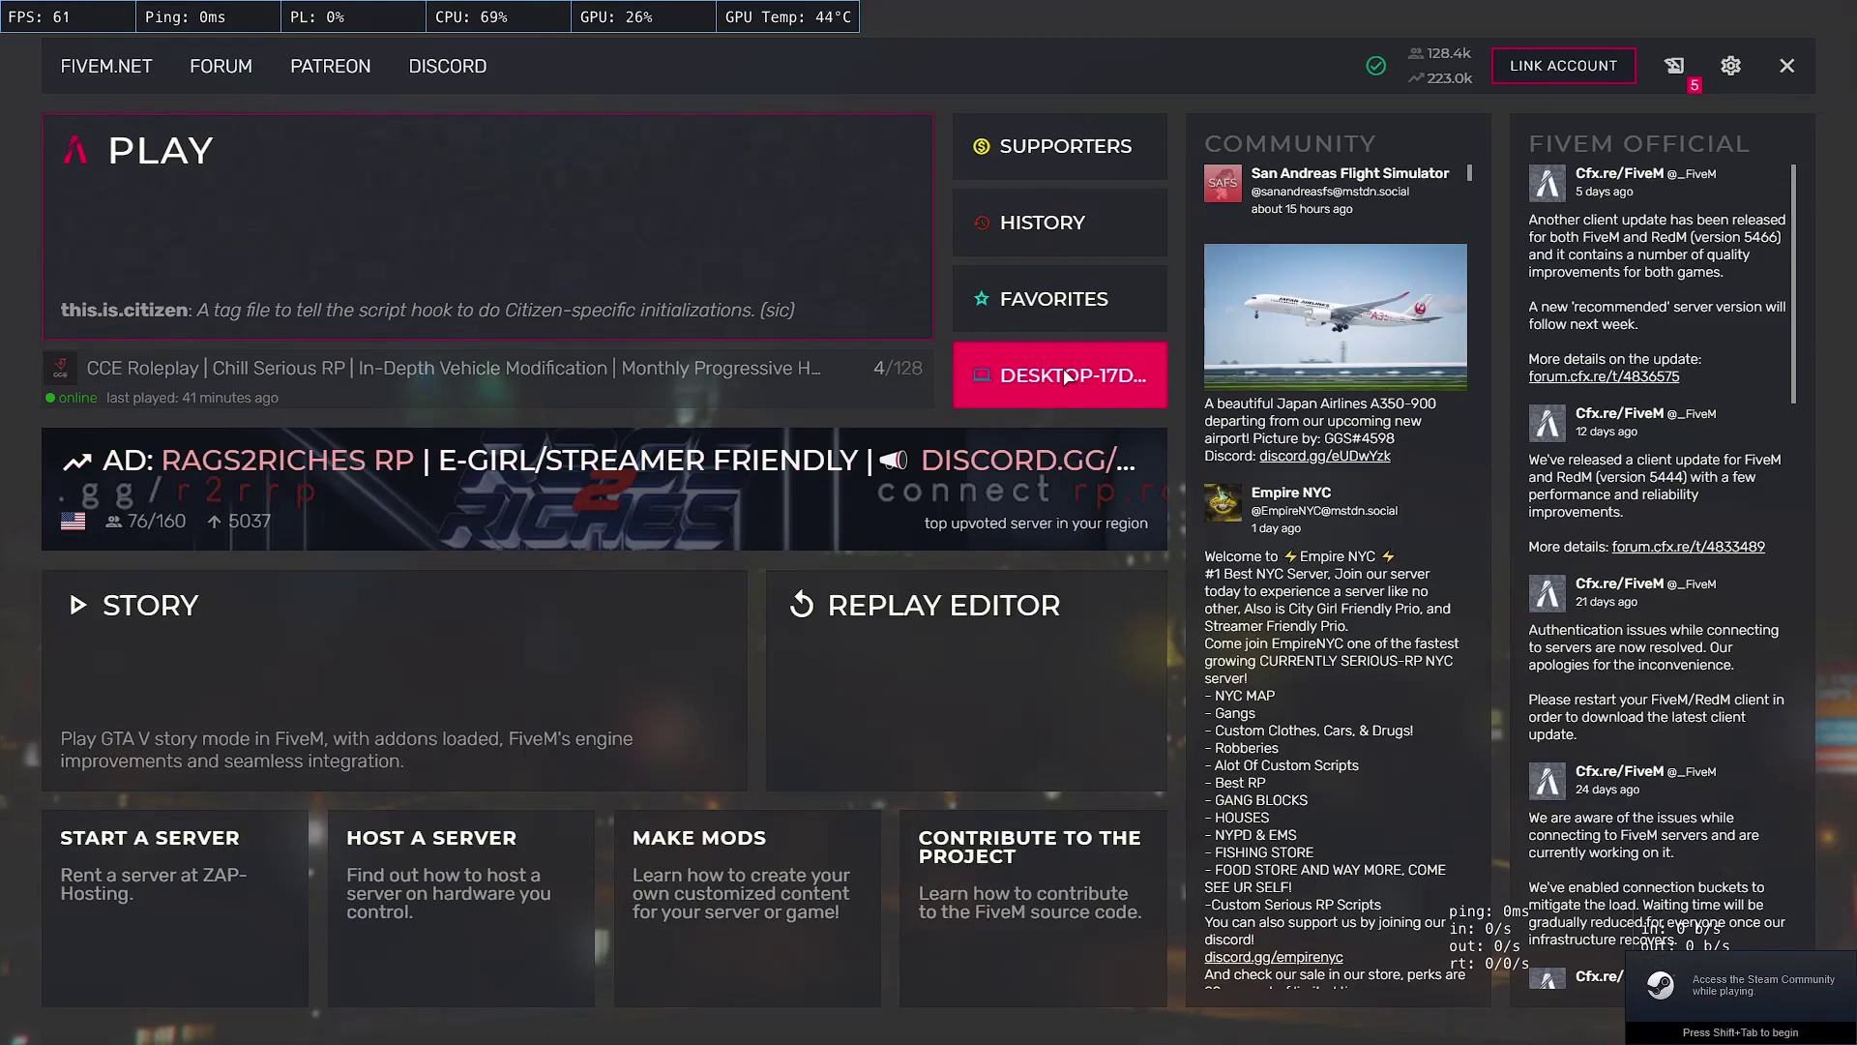
Run 'connect localhost' from the F8 console, then join the DESKTOP-17D local server.
{"action": "key", "text": "F8"}
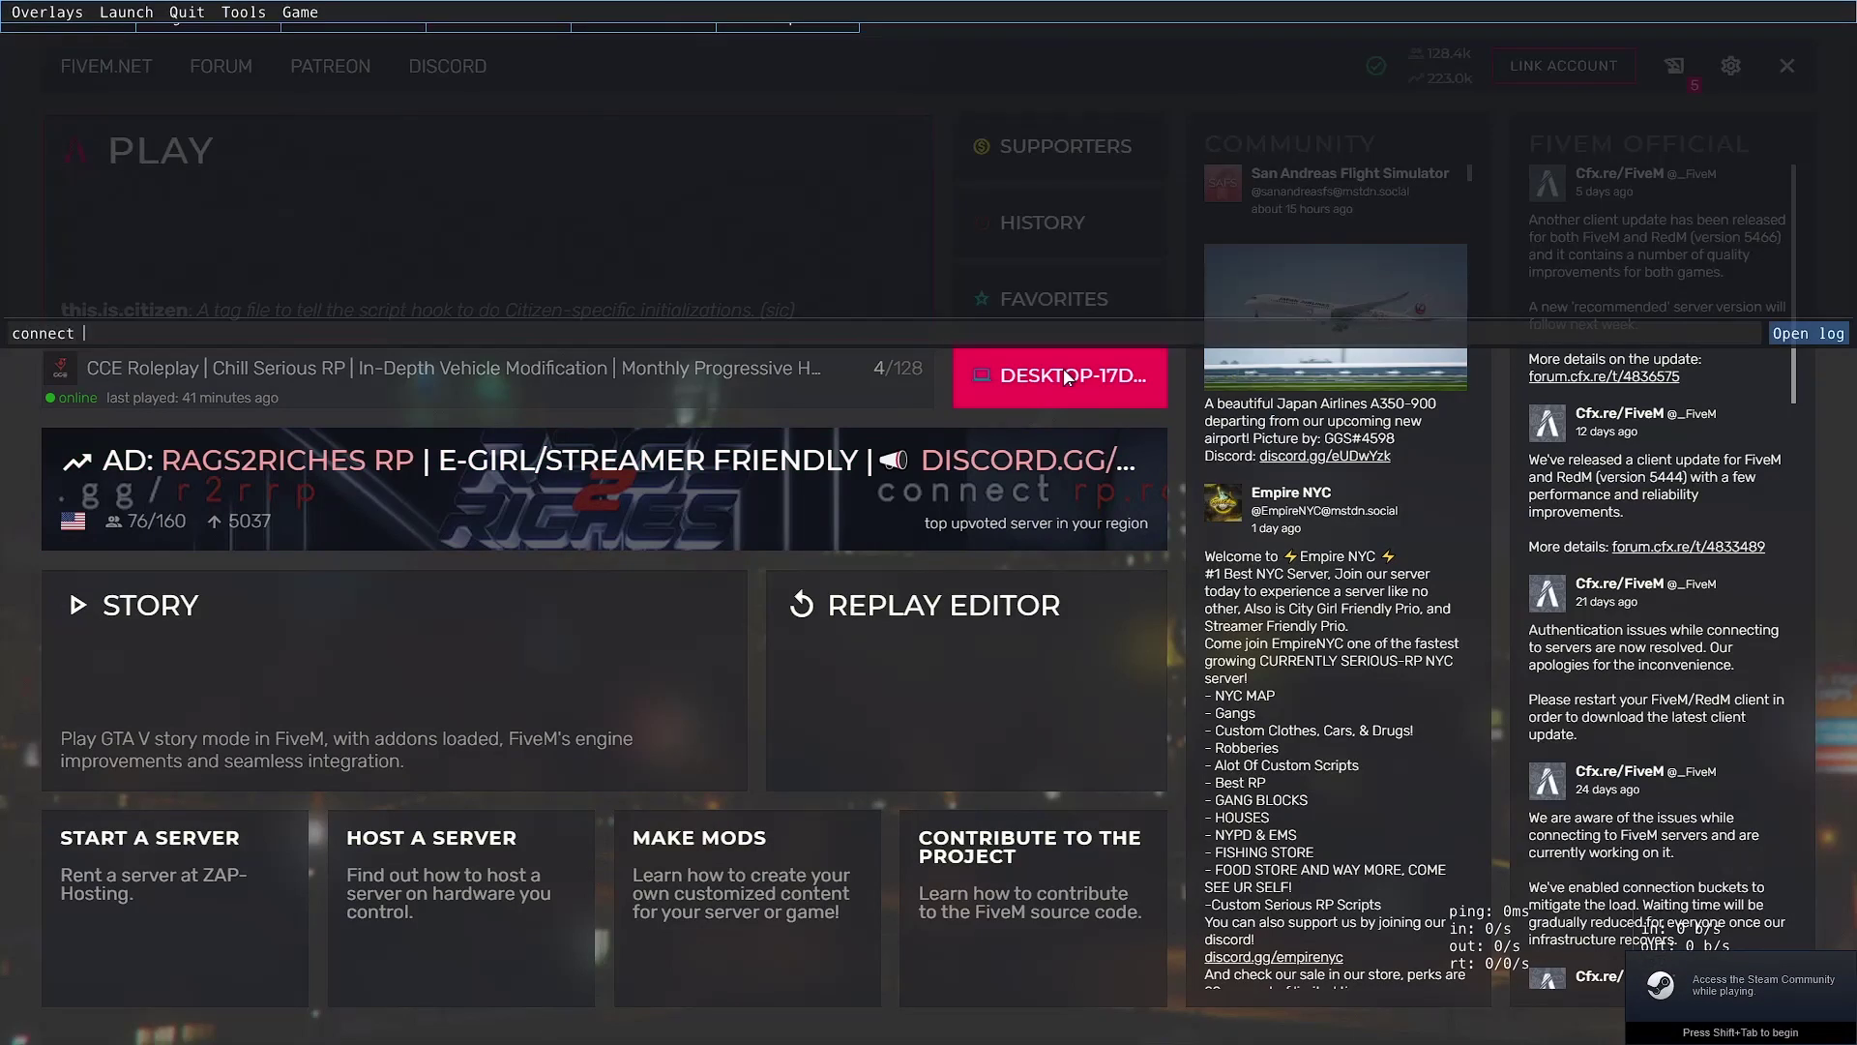
{"action": "key", "text": "Return"}
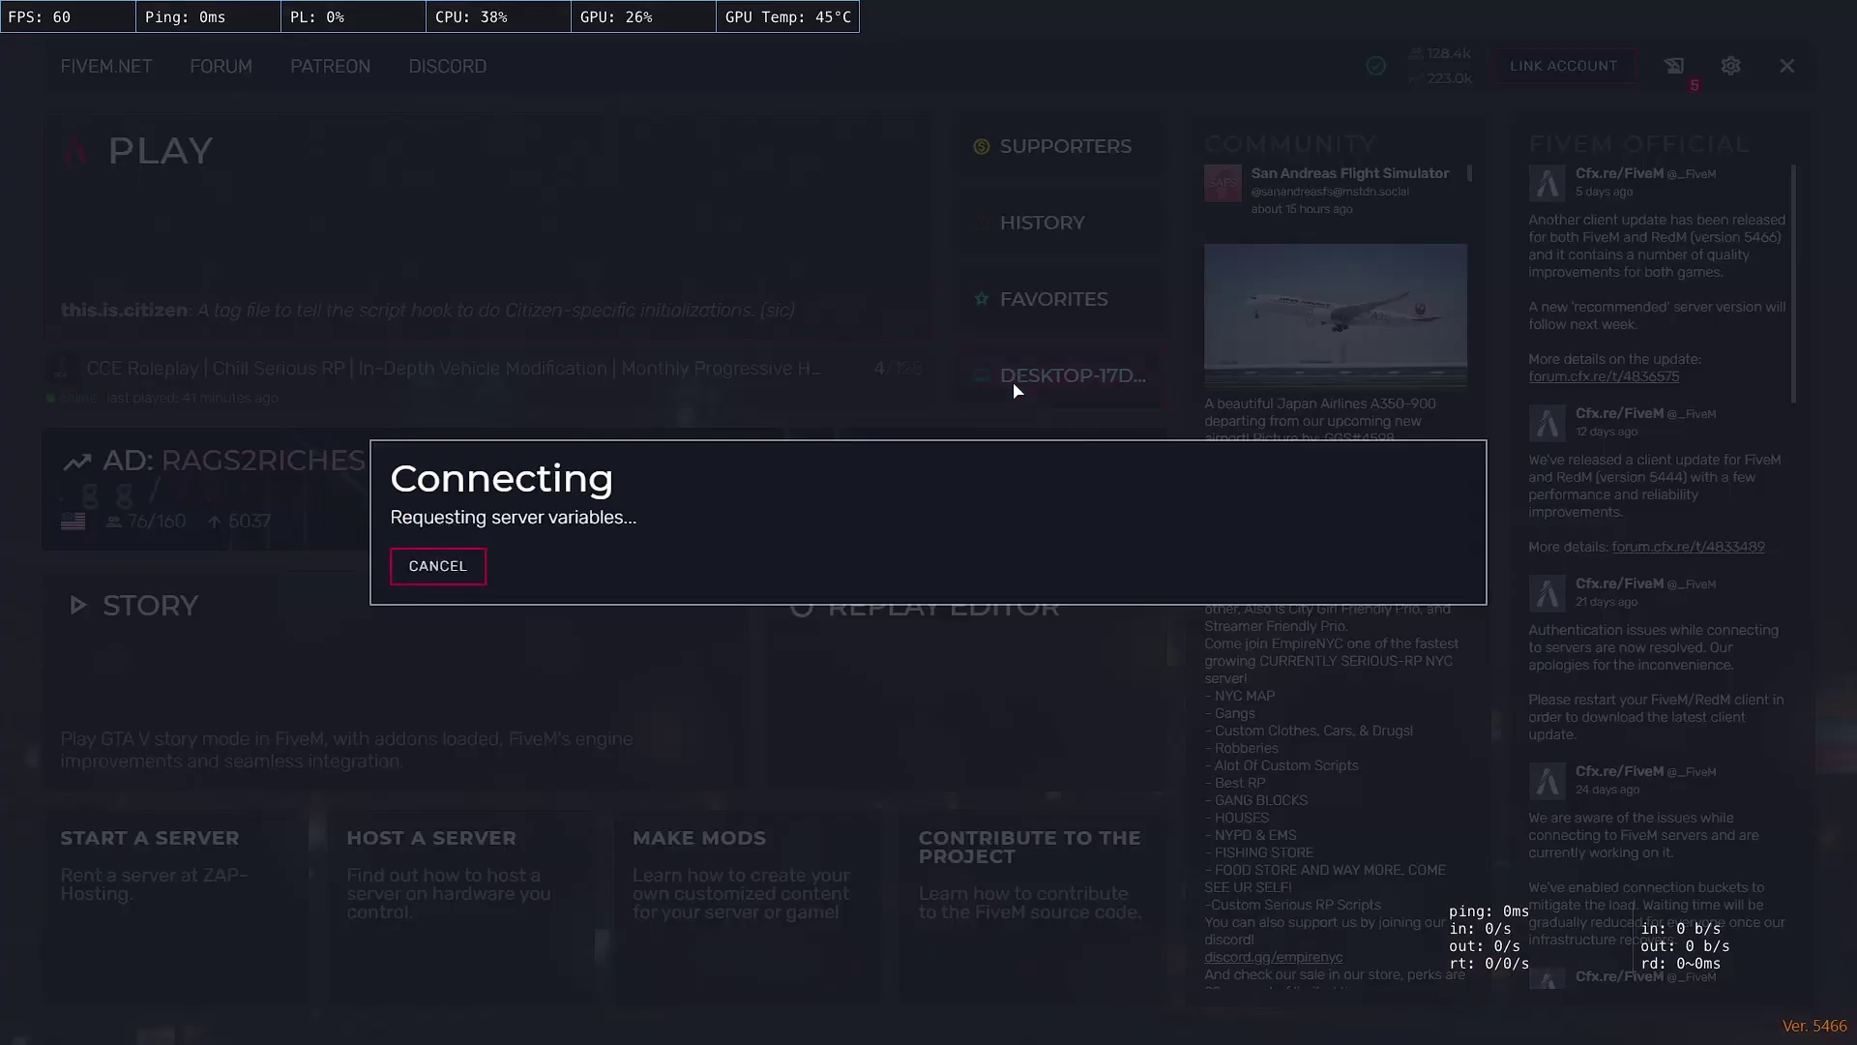
{"action": "left_click", "coordinate": [1123, 563]}
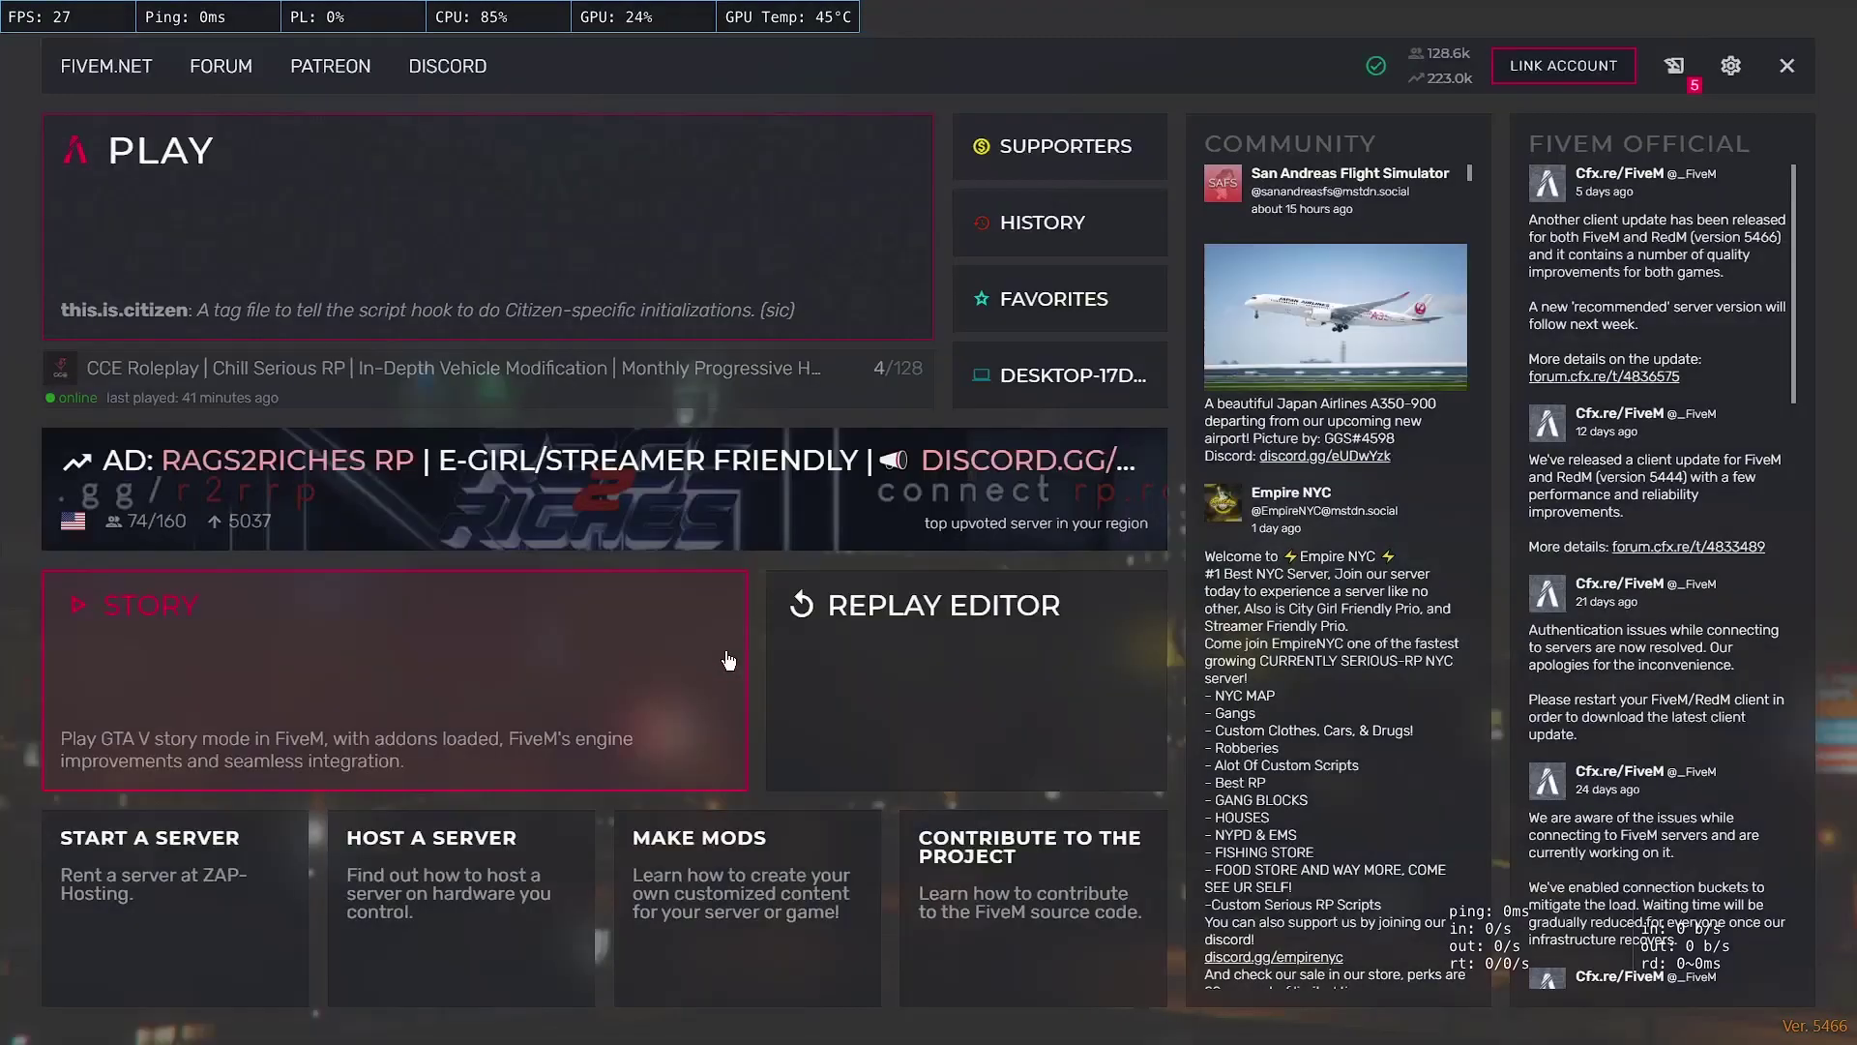
{"action": "left_click", "coordinate": [1059, 375]}
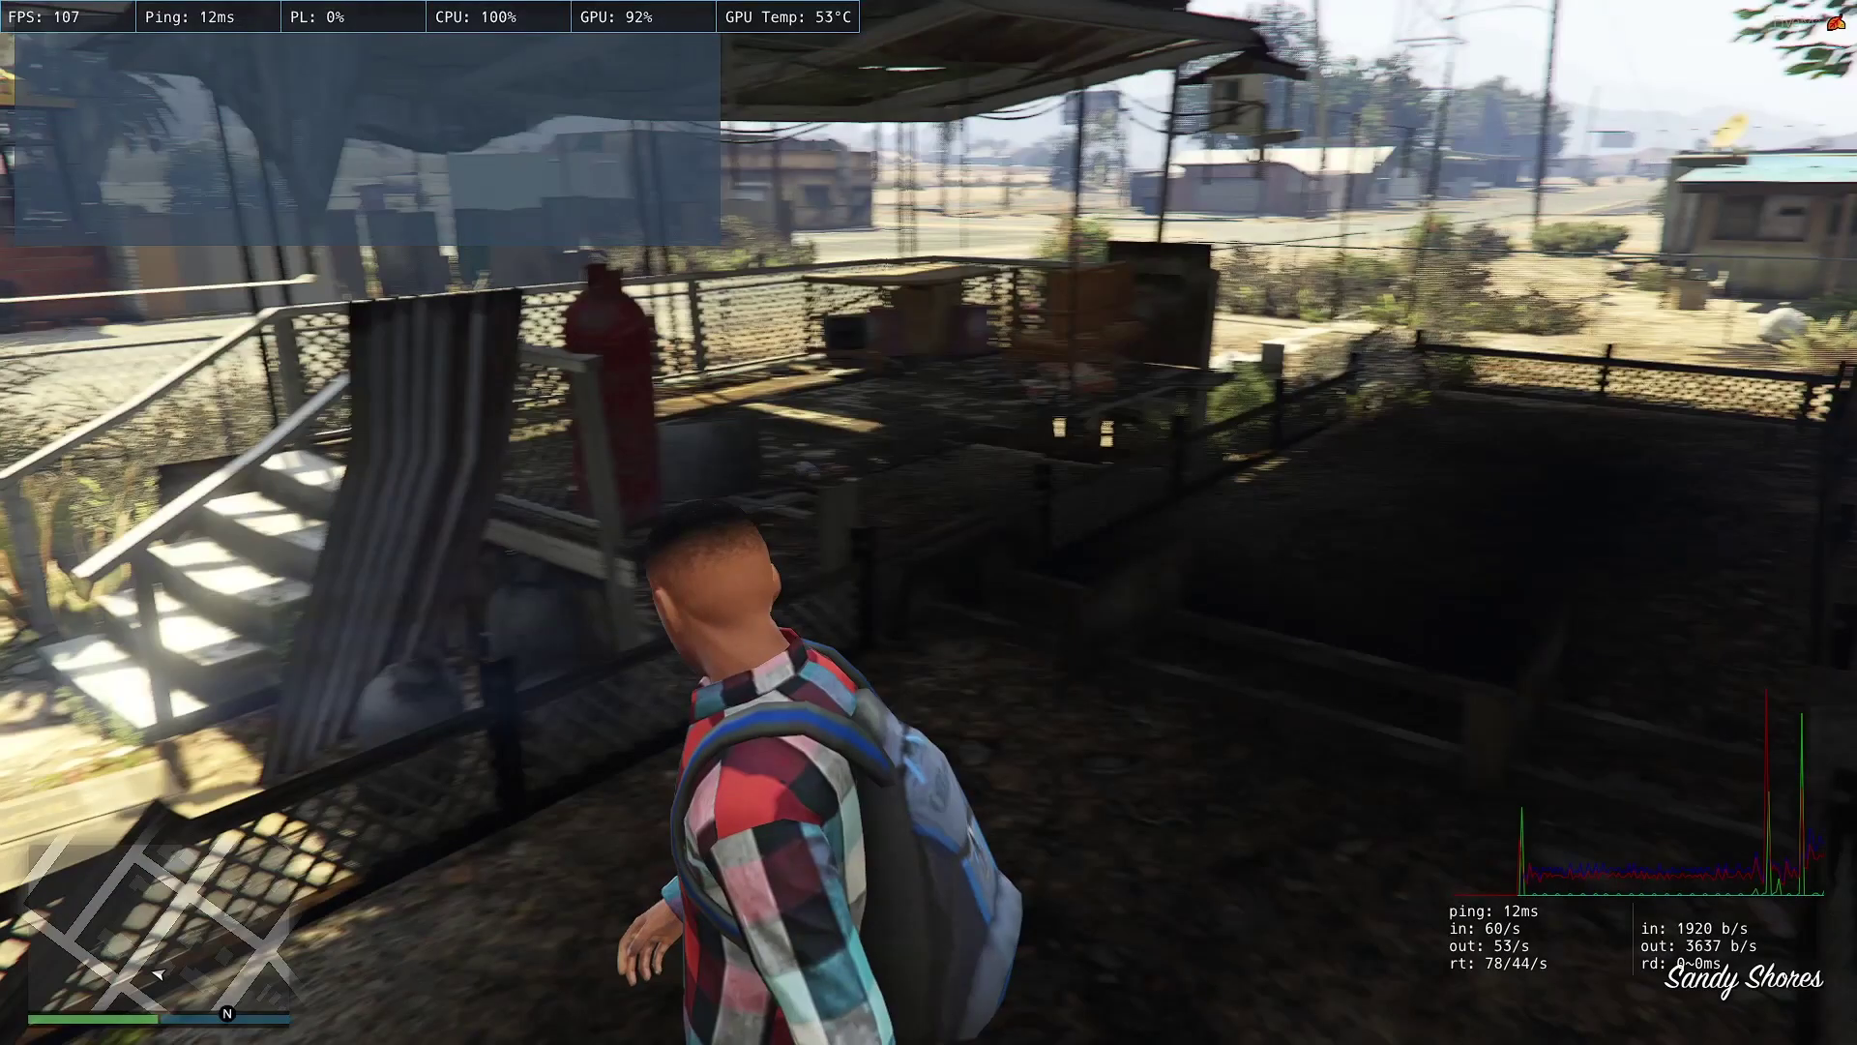
Run to Sandy's gas station and hijack the approaching quad bike from its rider.
{"action": "key", "text": "w"}
{"action": "key", "text": "w"}
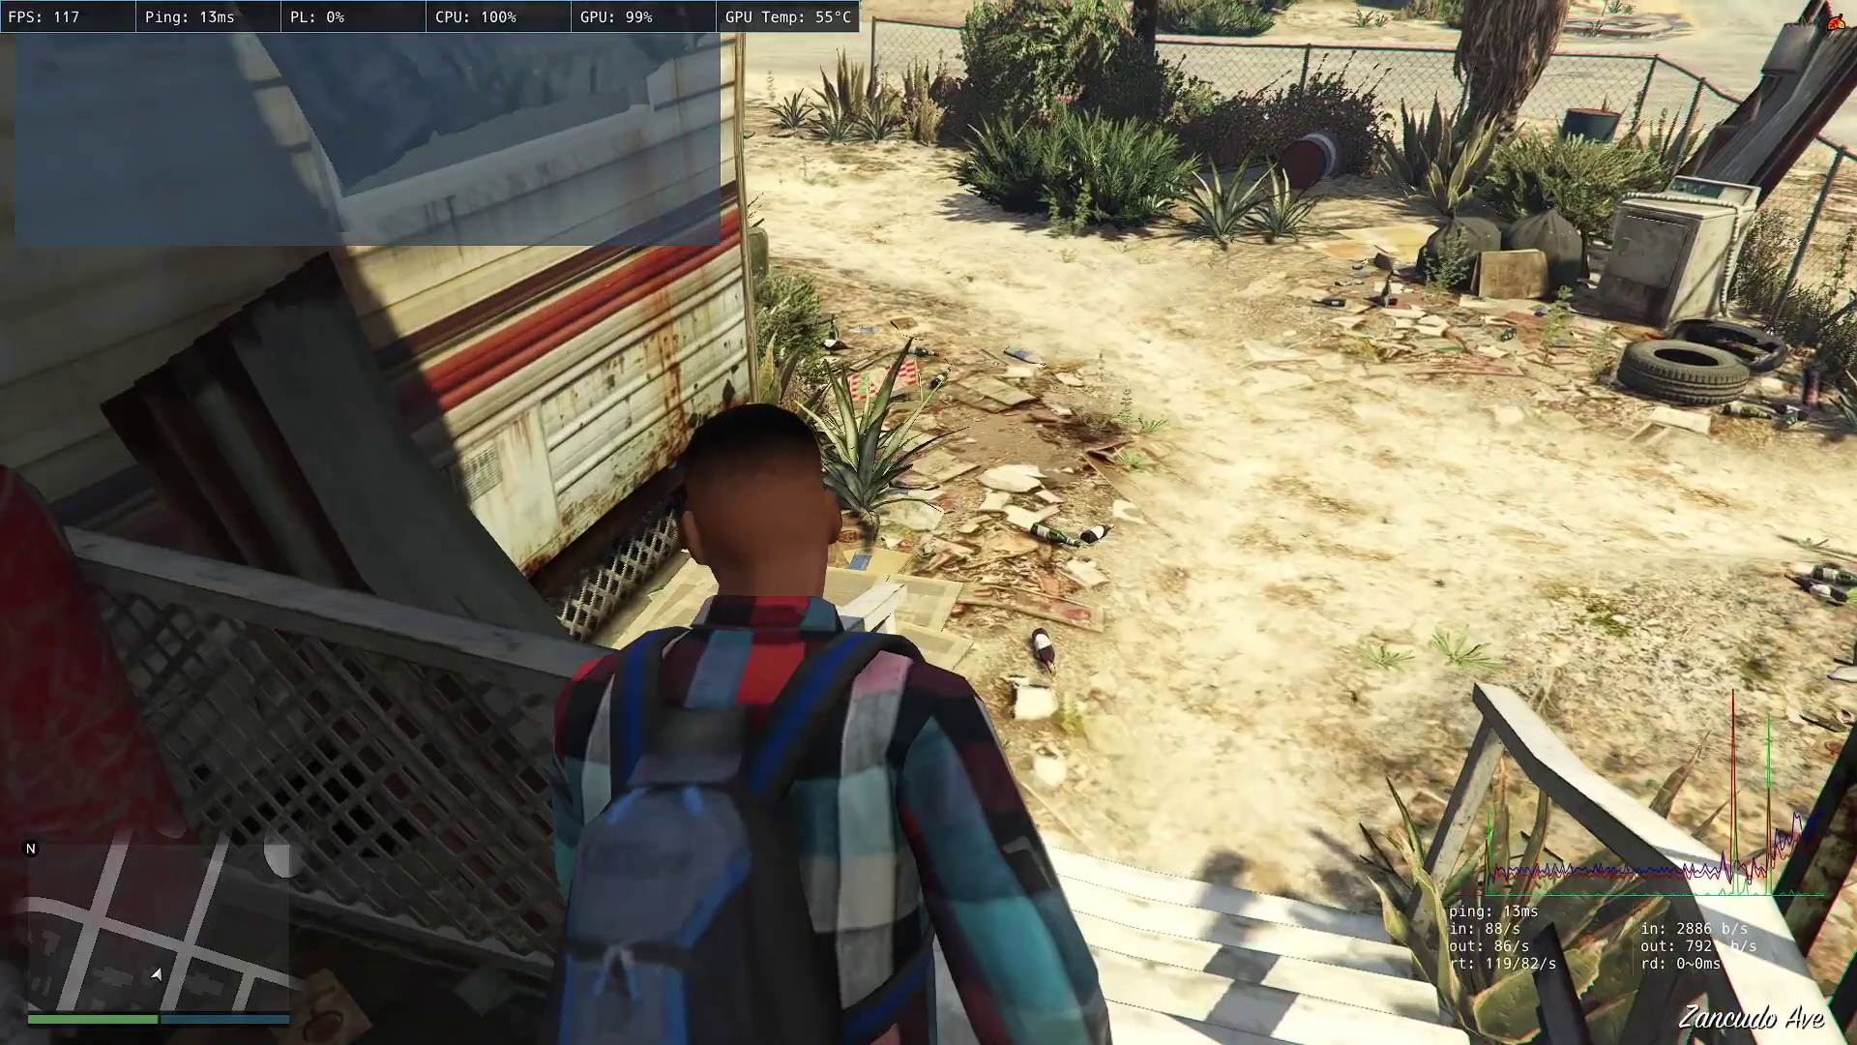
{"action": "key", "text": "w"}
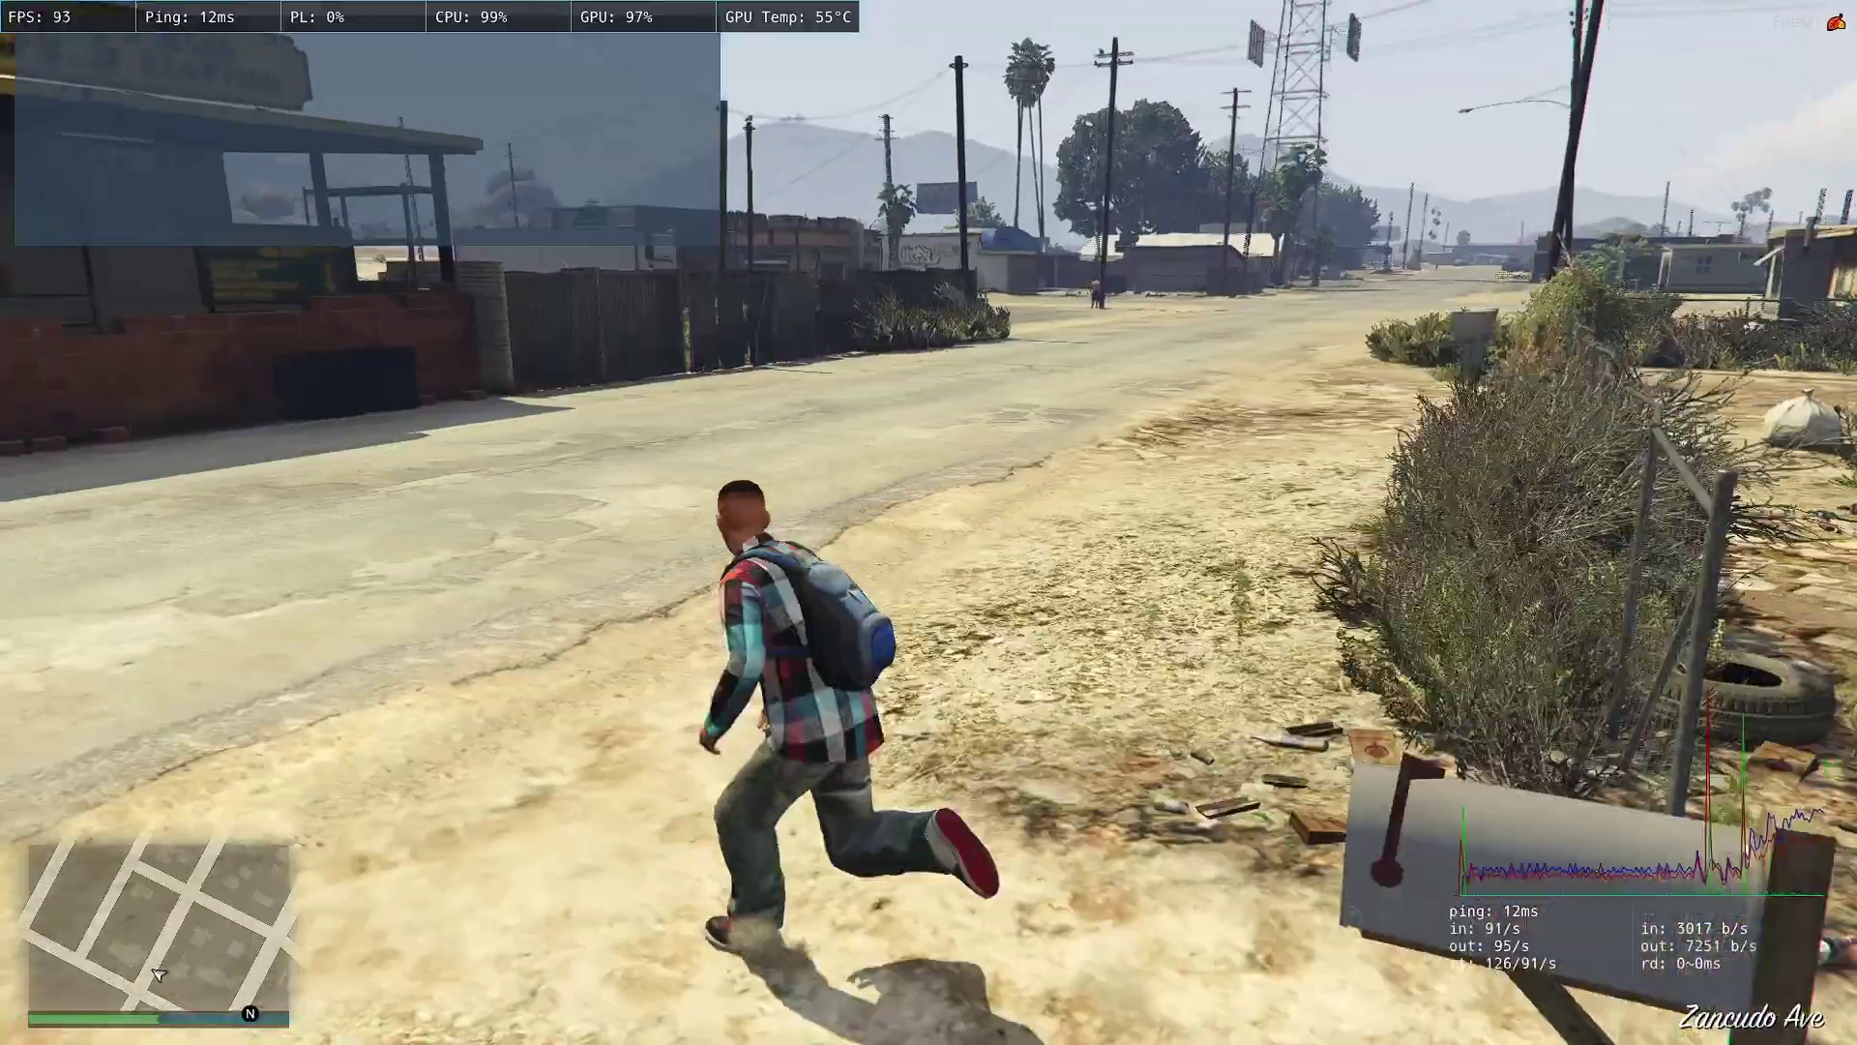
{"action": "key", "text": "w"}
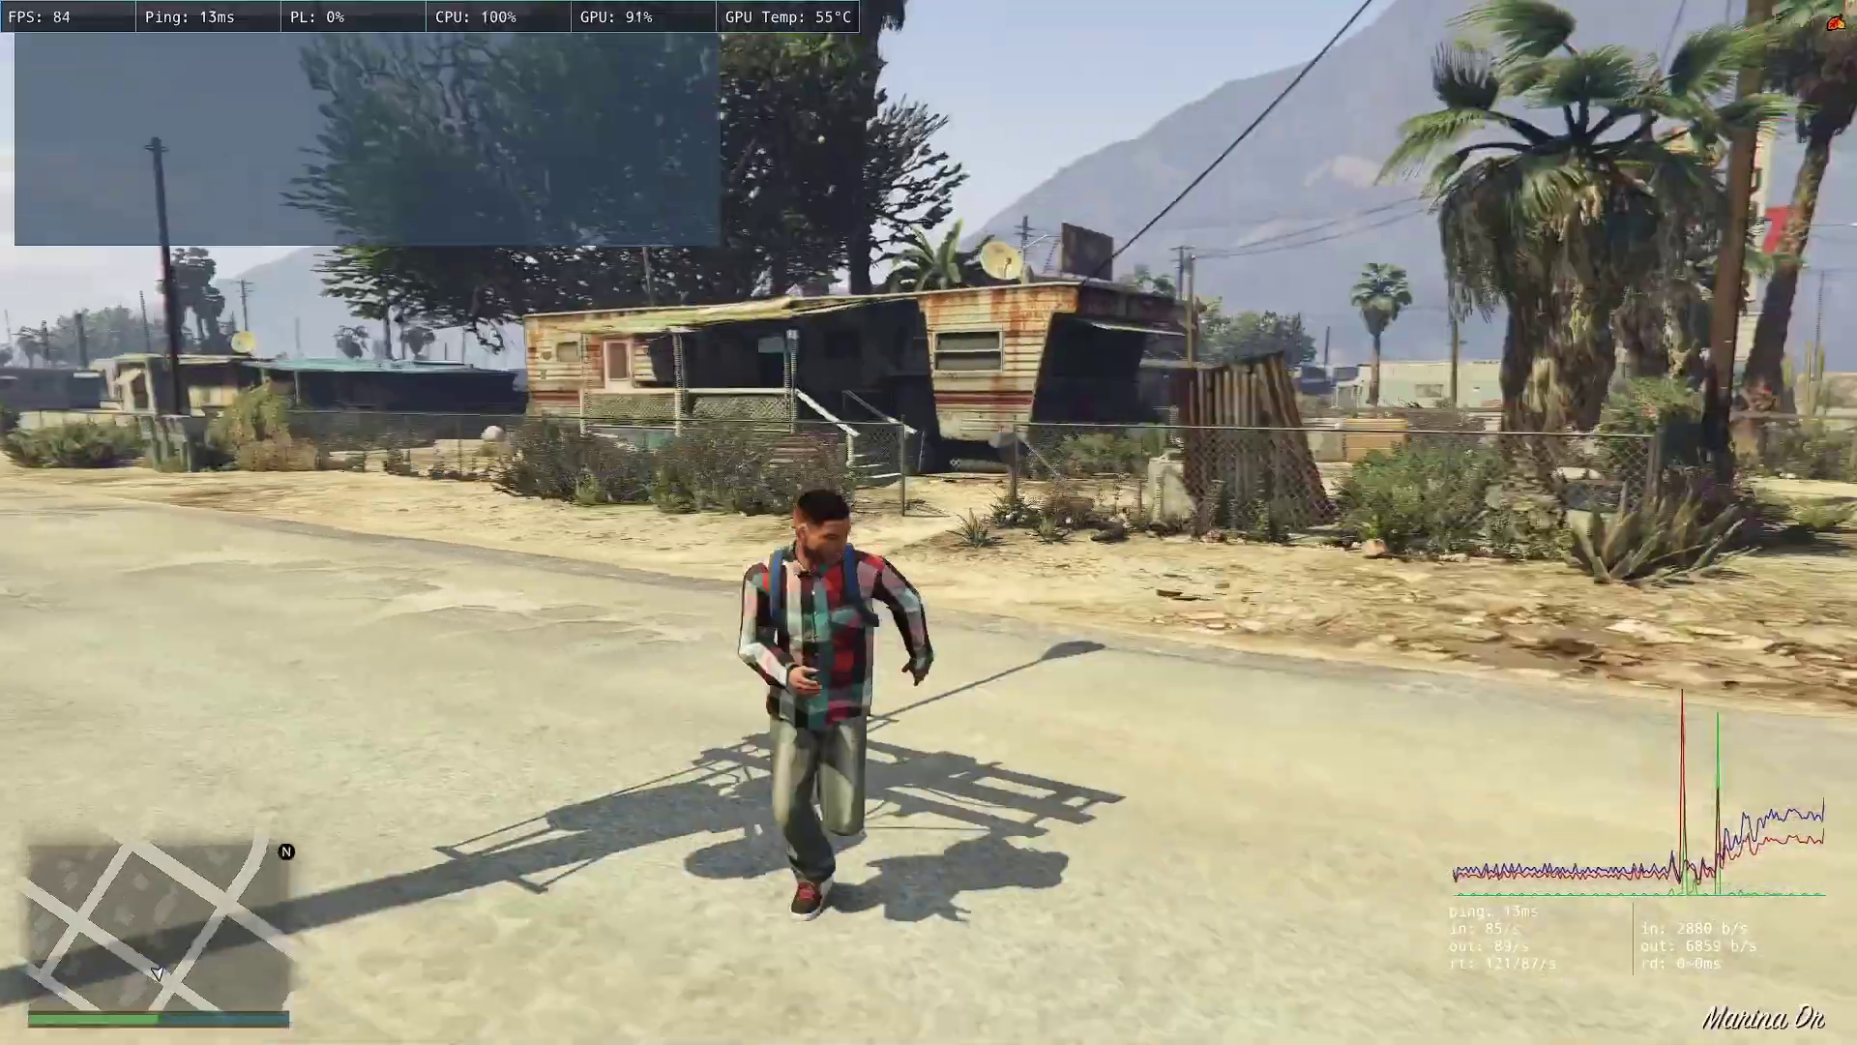
{"action": "key", "text": "w"}
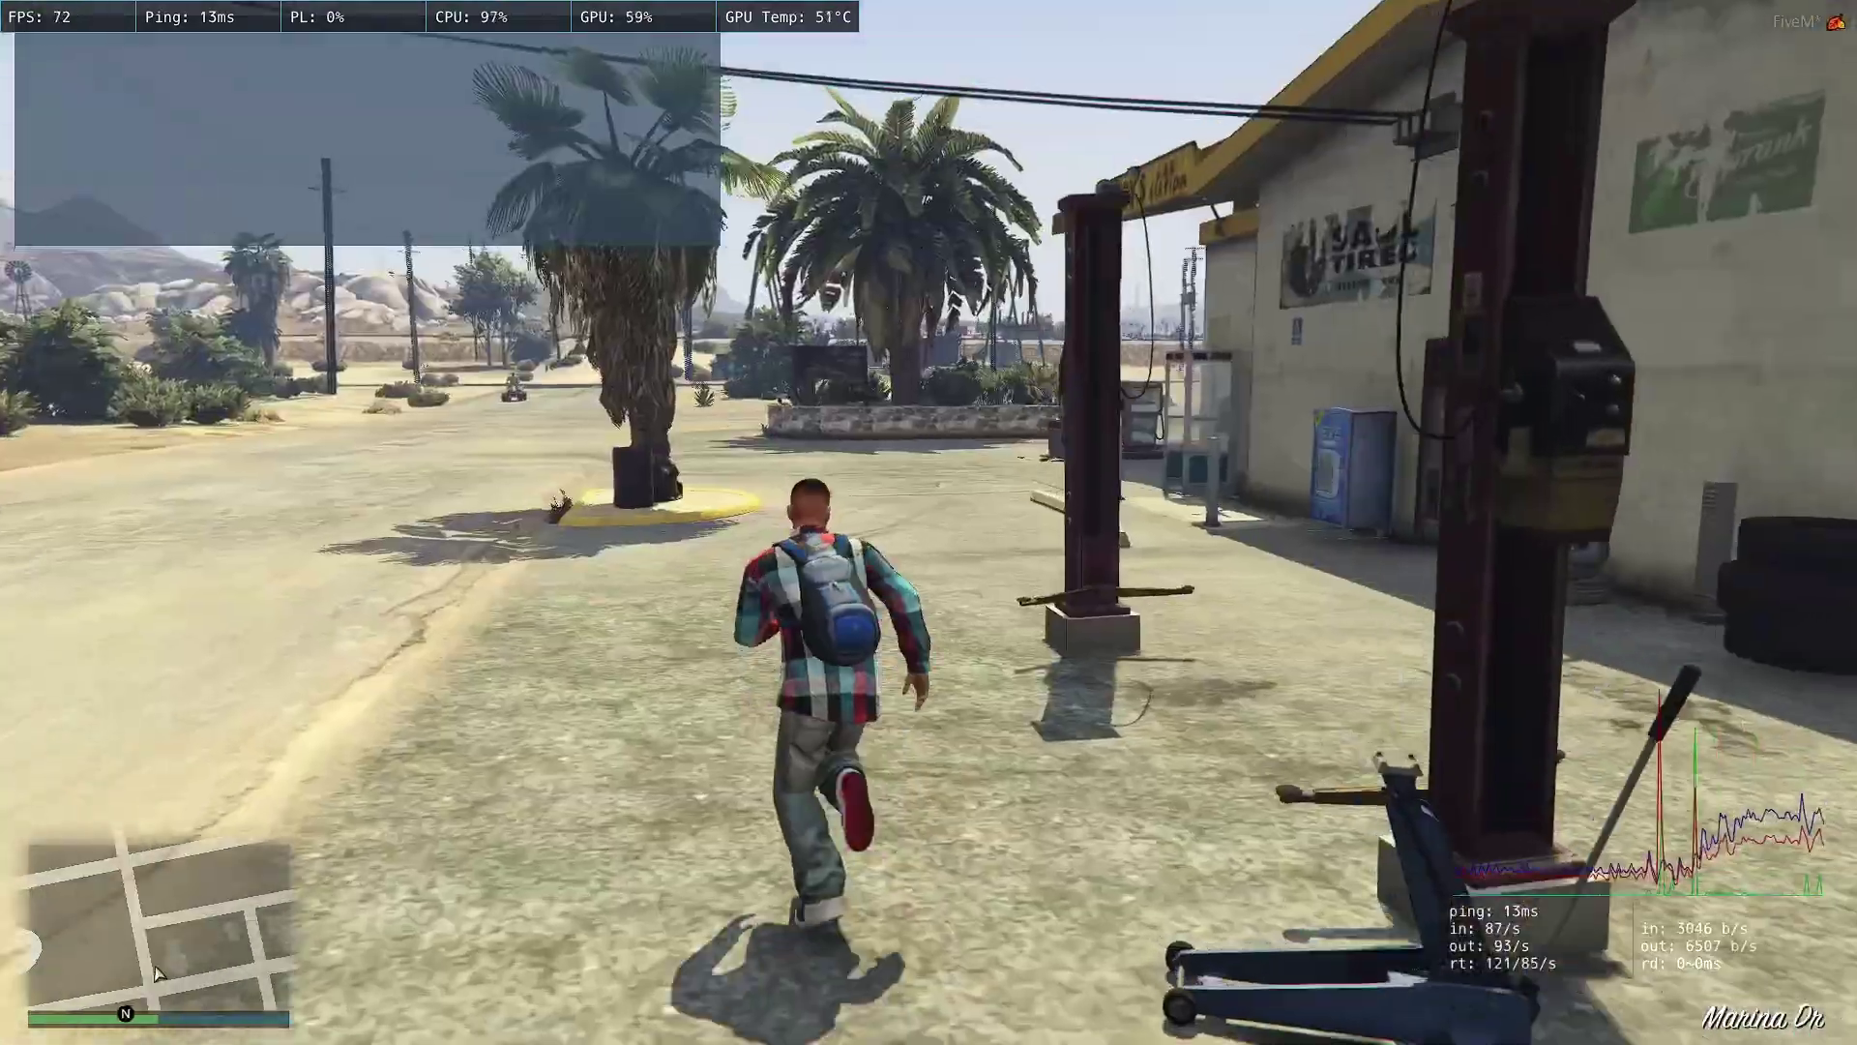
{"action": "key", "text": "w"}
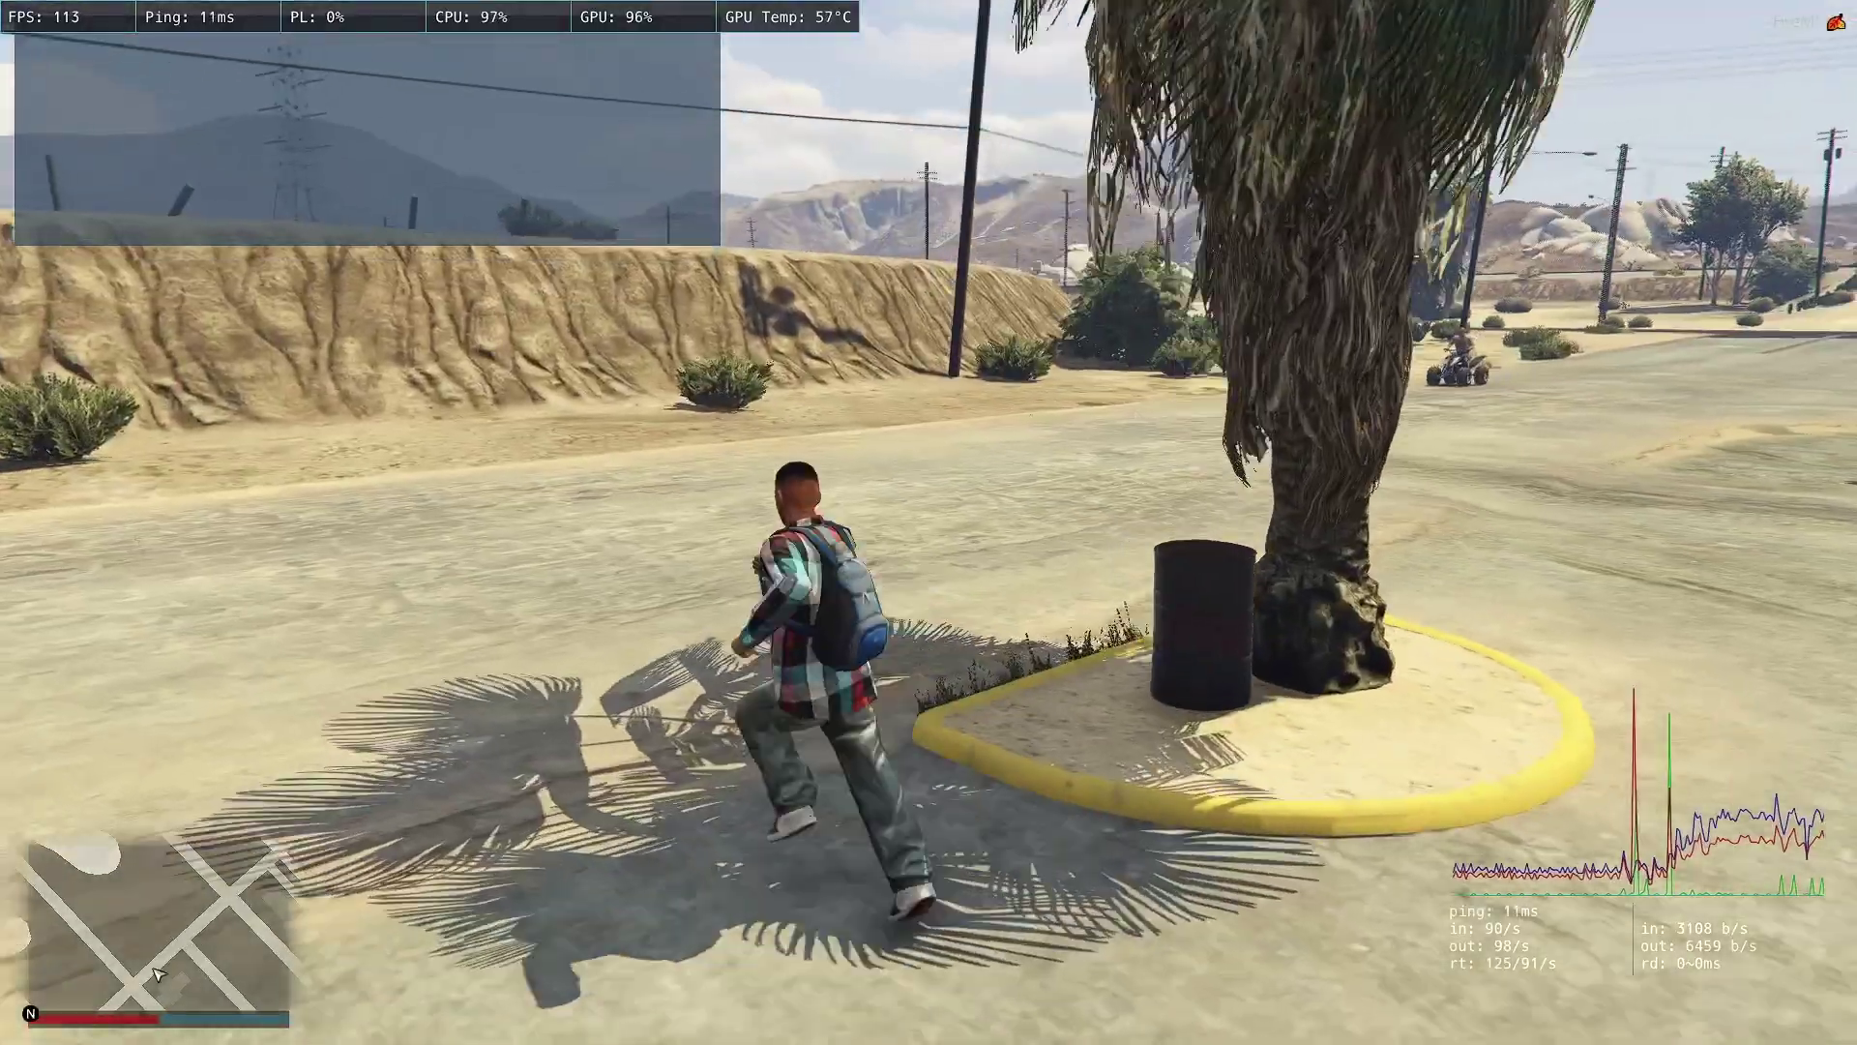
{"action": "key", "text": "w"}
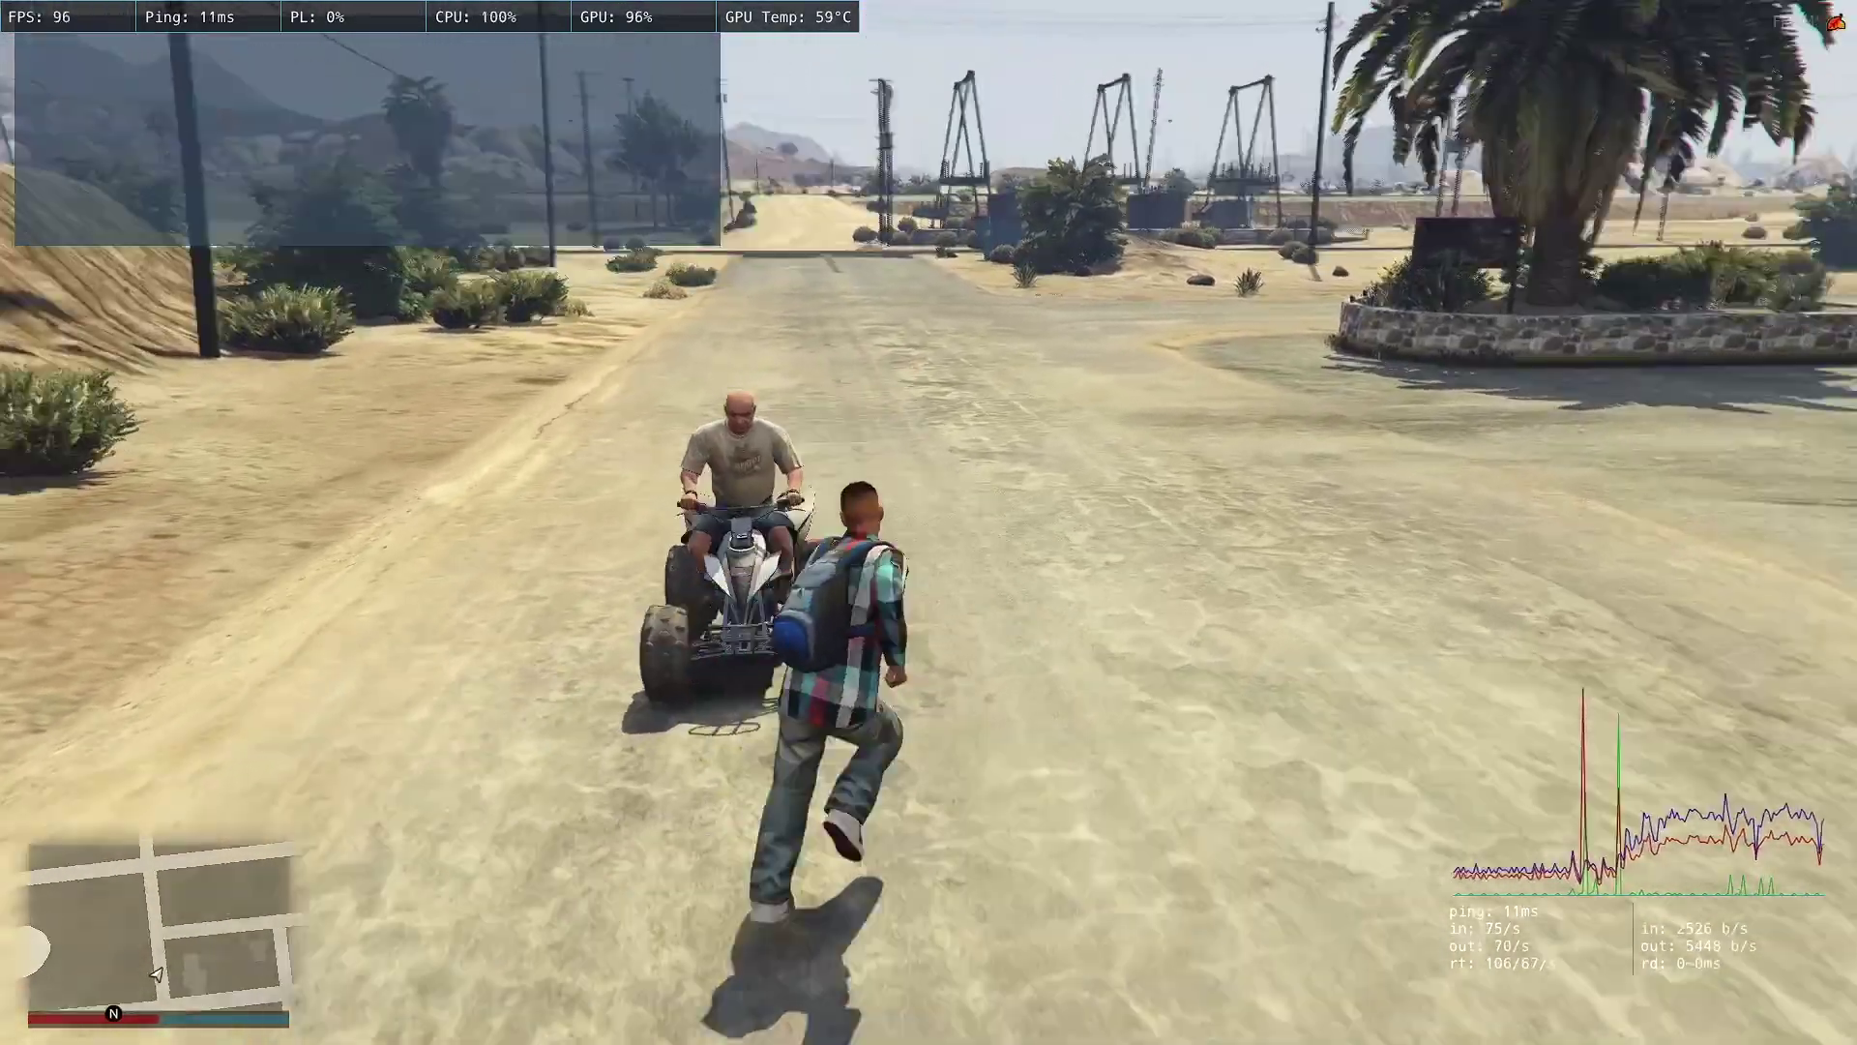
{"action": "key", "text": "f"}
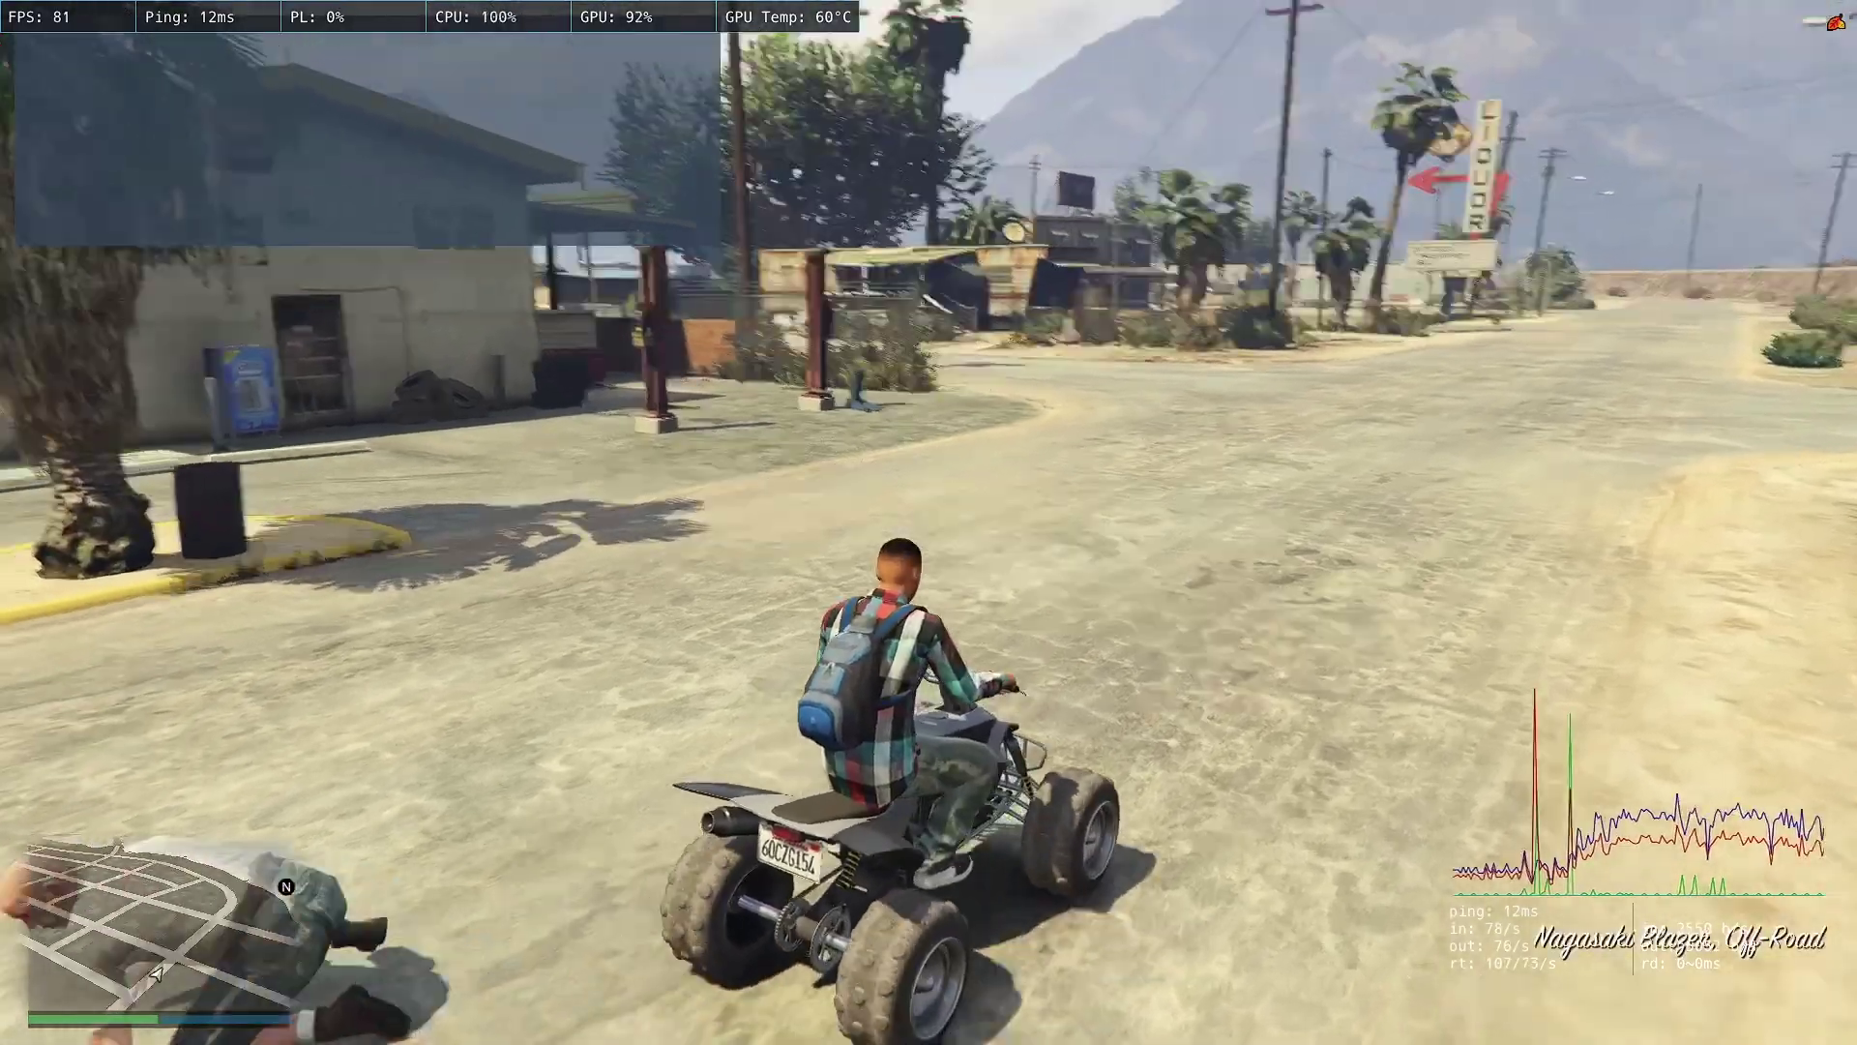
{"action": "key", "text": "a"}
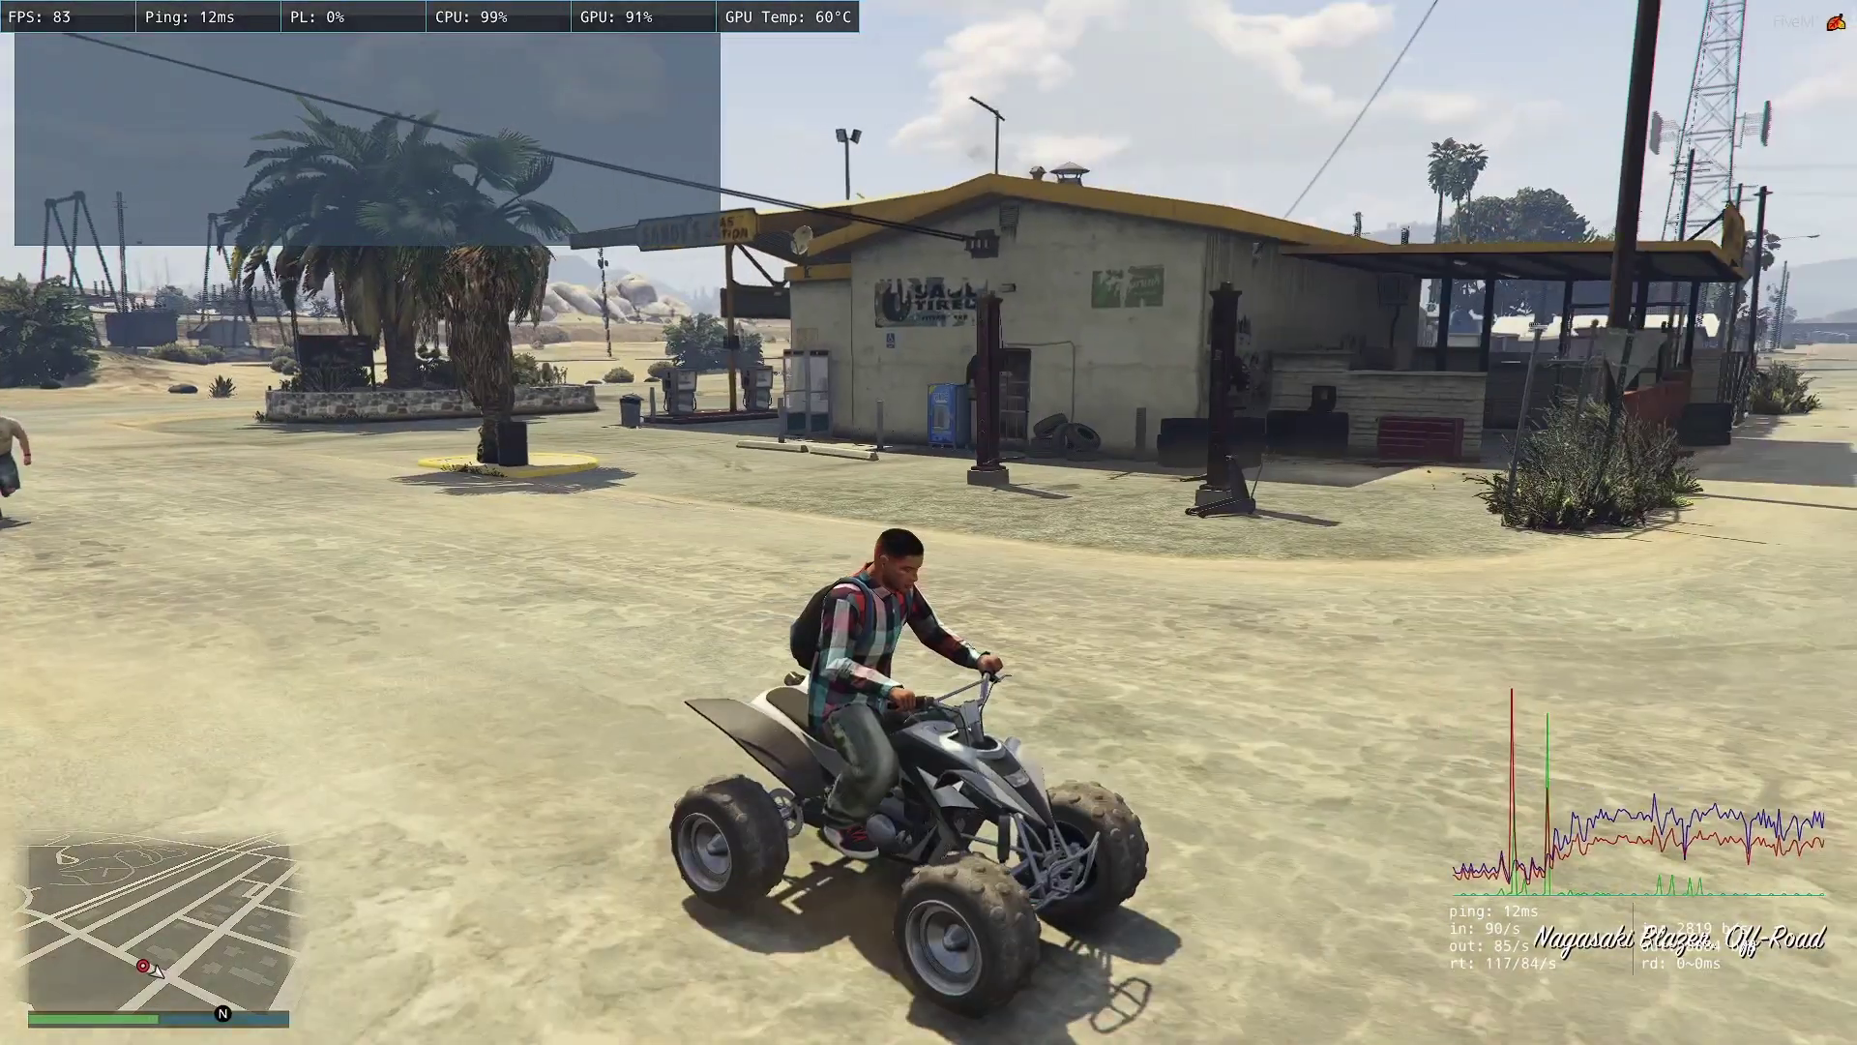
Delete the quad bike with /dv, then run up the road past the van.
{"action": "type", "text": "/dv"}
{"action": "key", "text": "Return"}
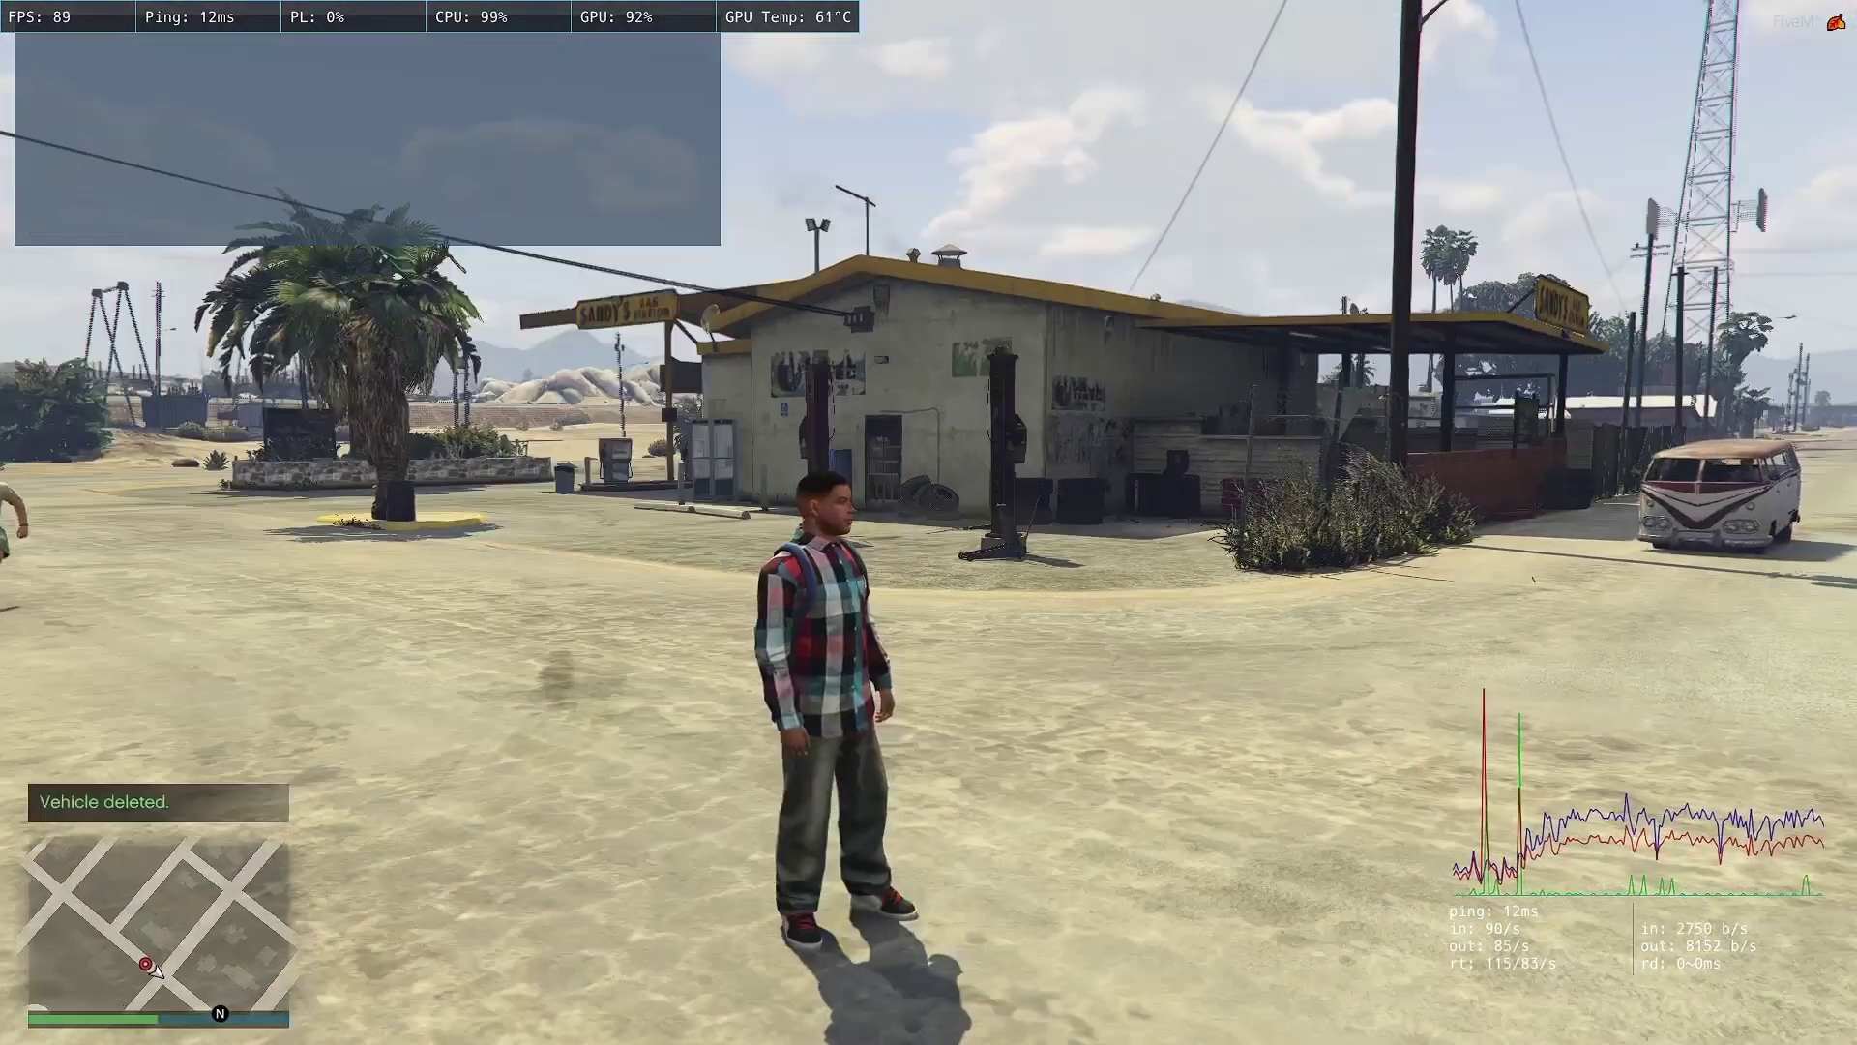
{"action": "key", "text": "w"}
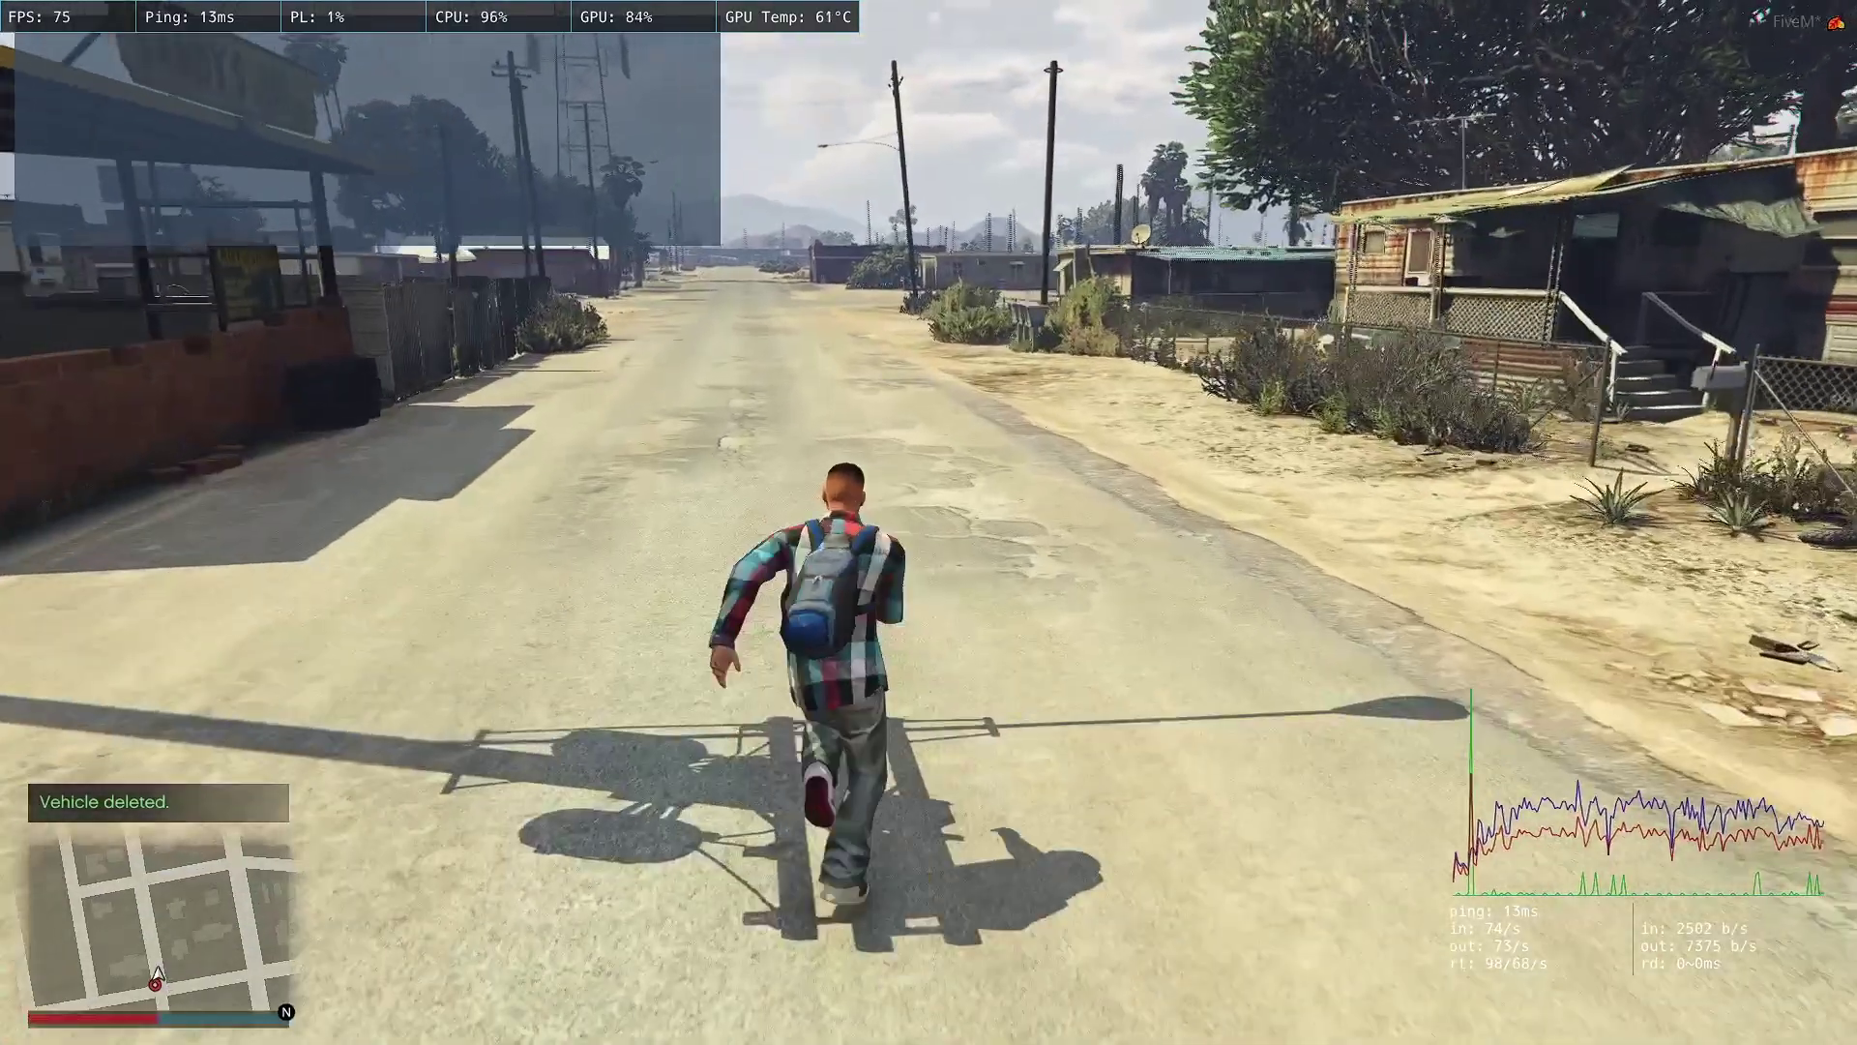
{"action": "key", "text": "c"}
{"action": "key", "text": "w"}
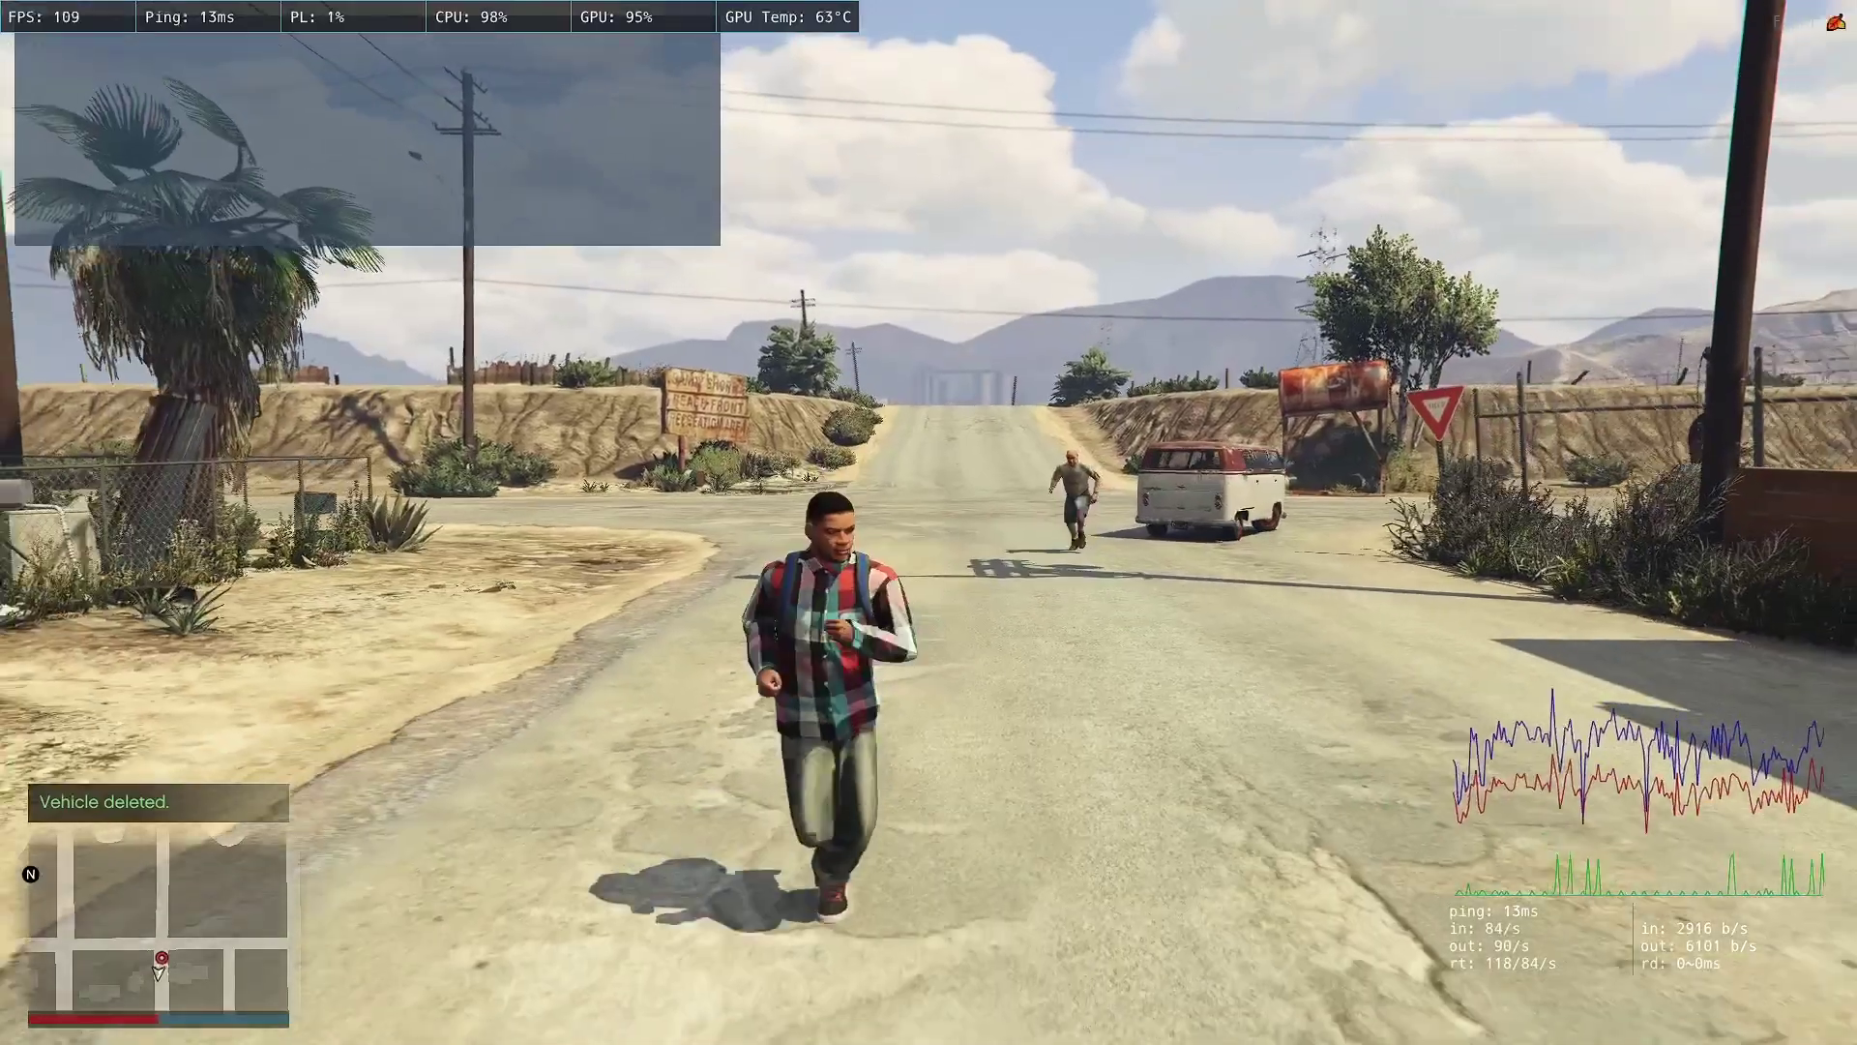